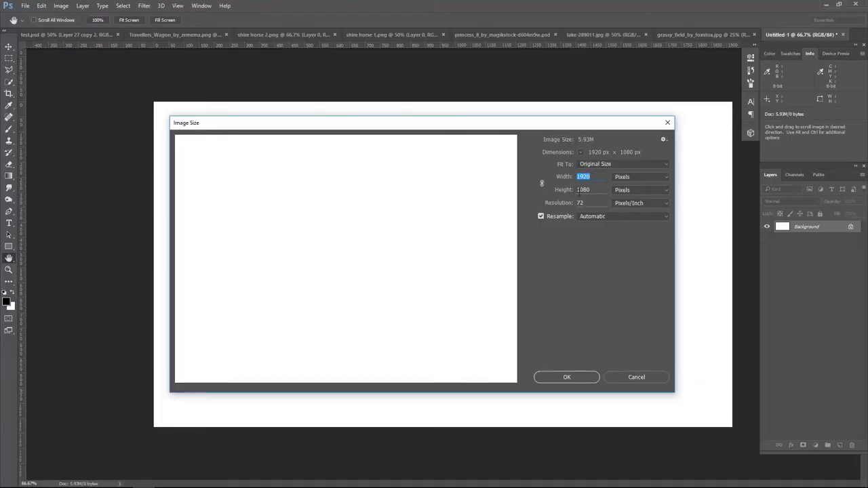
- Confirm the 1920×1080 canvas and drop the grassy_field photo into Untitled-1
left_click(577, 378)
key("g")
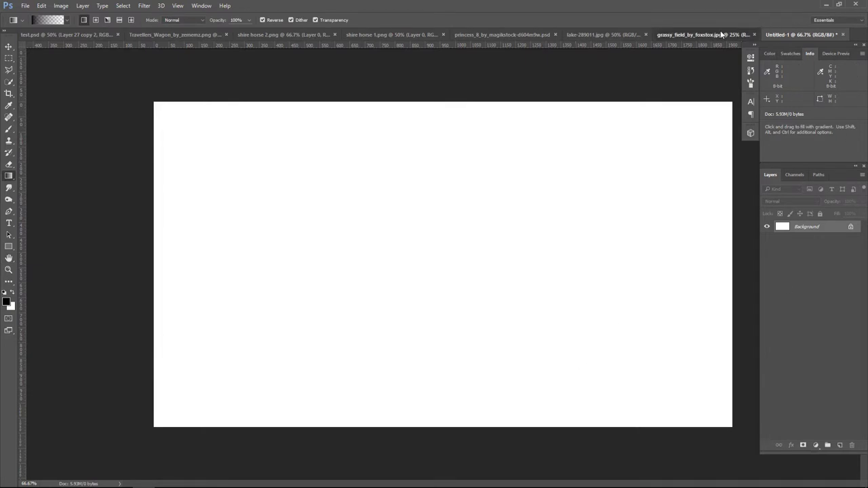
left_click(698, 34)
left_click(9, 47)
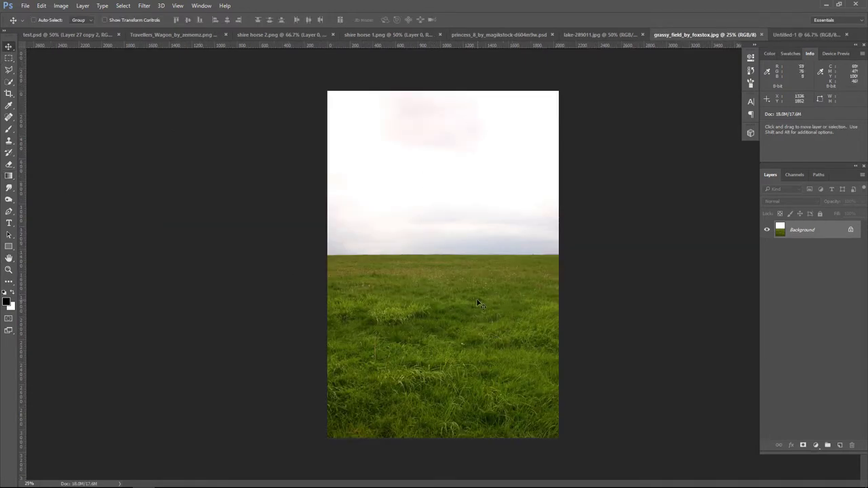
left_click(787, 35)
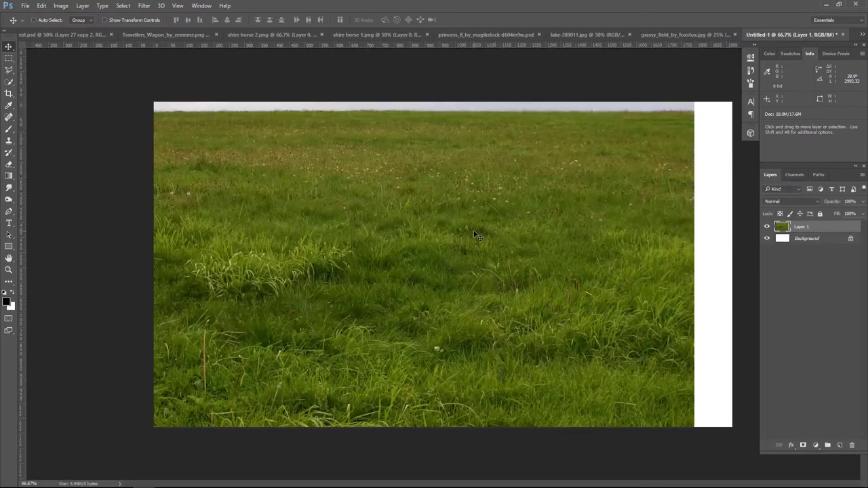
- Scale the grass photo down so the field, horizon and sky fill the canvas
key("ctrl+t")
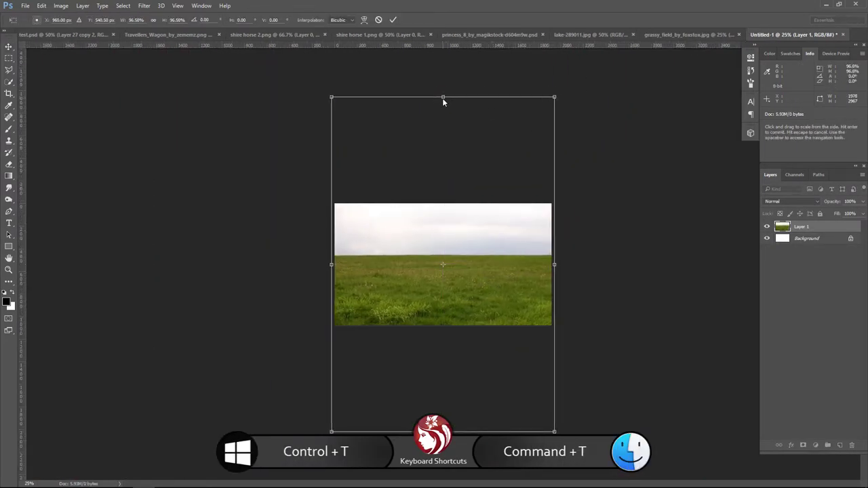
left_click_drag(443, 98, 465, 222)
left_click_drag(443, 136, 443, 150)
left_click_drag(466, 231, 466, 224)
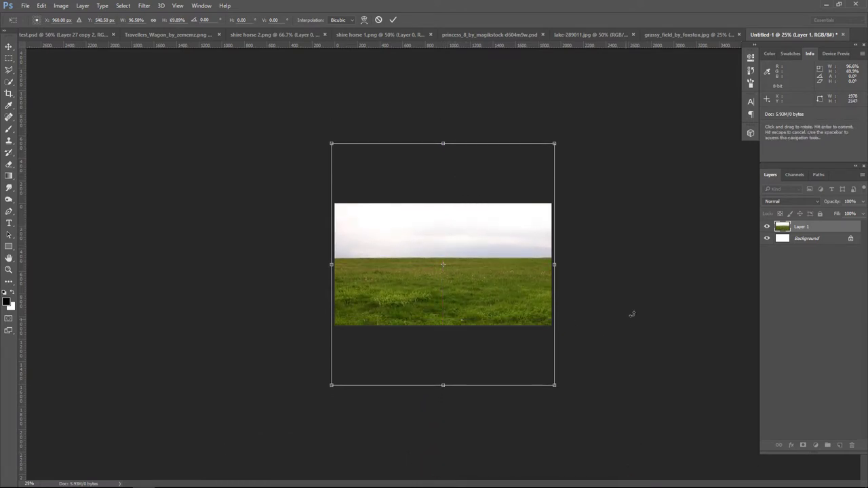
left_click_drag(443, 136, 443, 149)
key("Return")
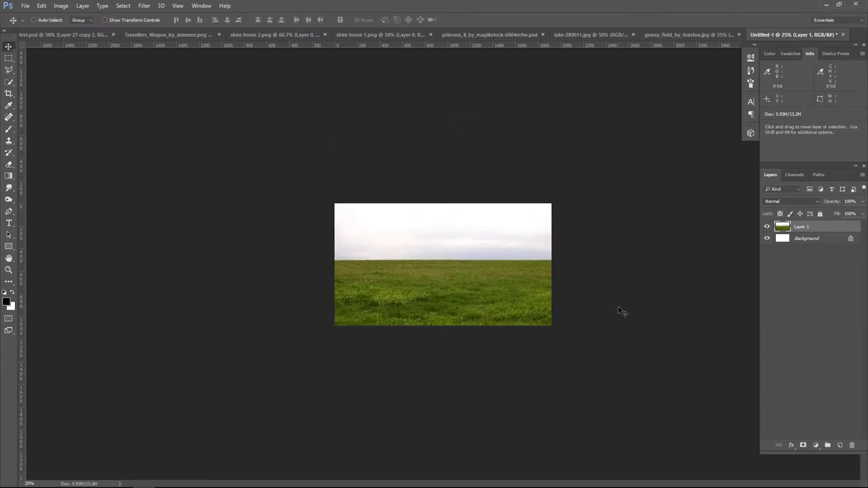
- Add a layer mask to the grass layer and set up the Gradient tool
left_click(804, 446)
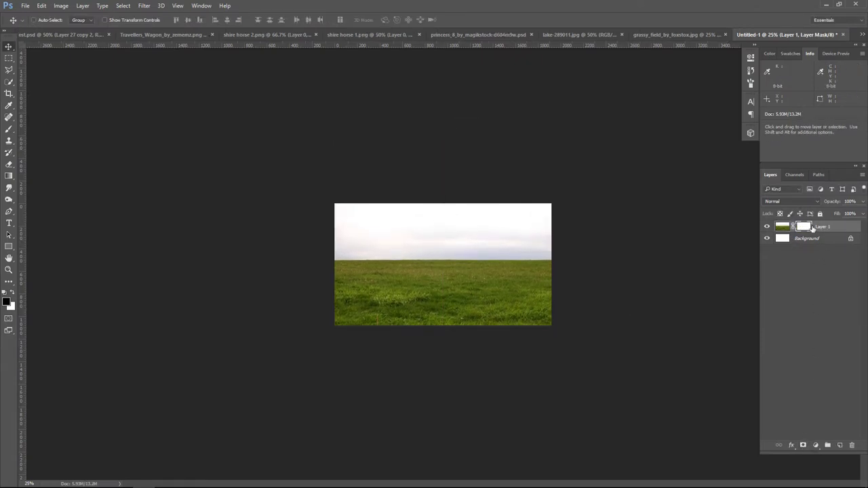
left_click(9, 176)
left_click(45, 19)
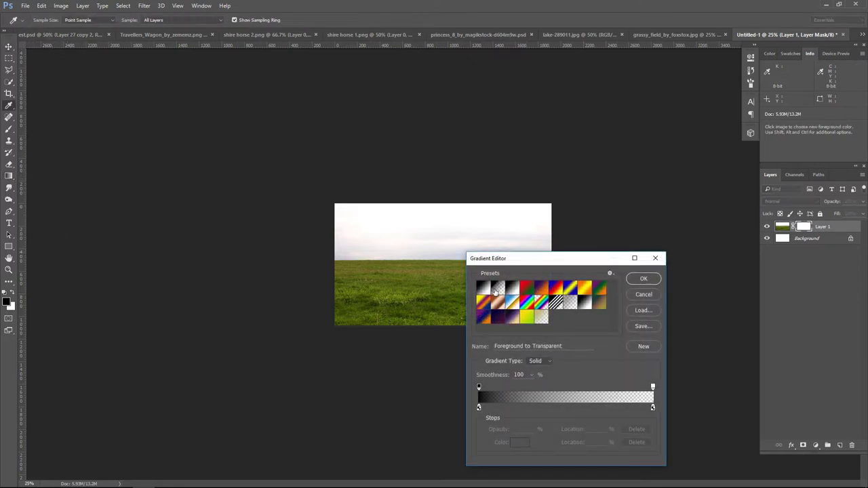
left_click(655, 258)
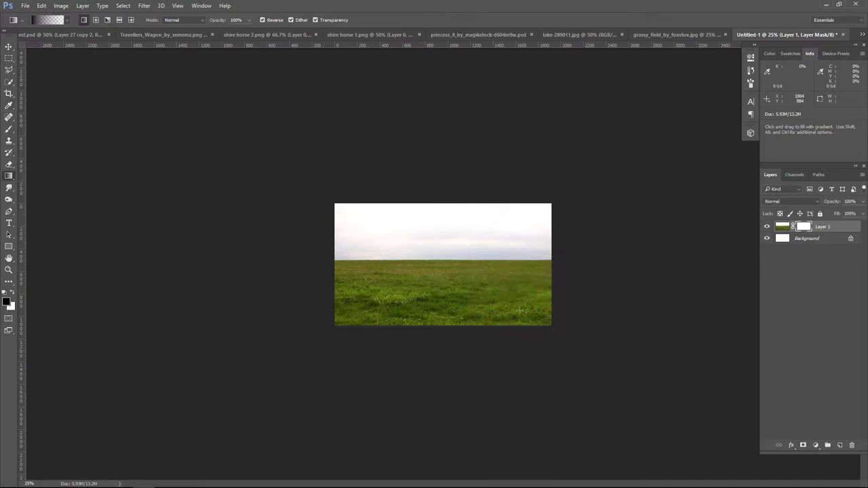
- Draw a straight vertical mask gradient fading the grass sky out above the horizon
key("shift")
key("ctrl+plus")
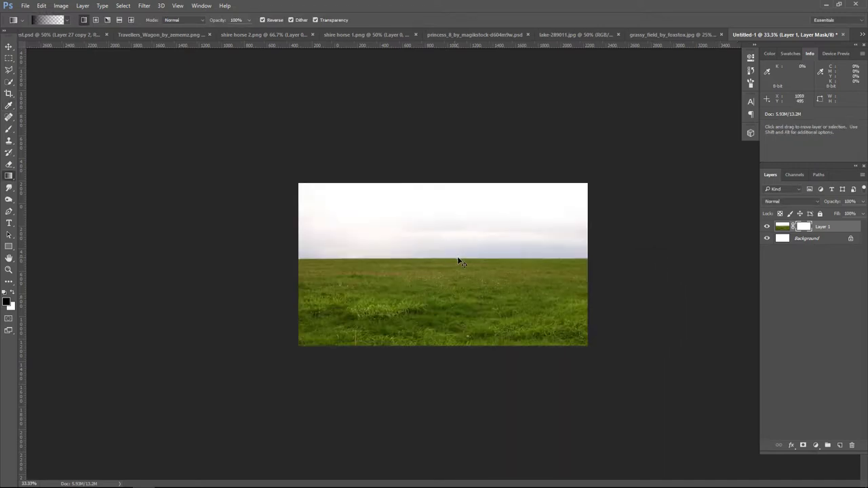
key("ctrl+plus")
key("ctrl+plus")
left_click_drag(461, 270, 463, 249)
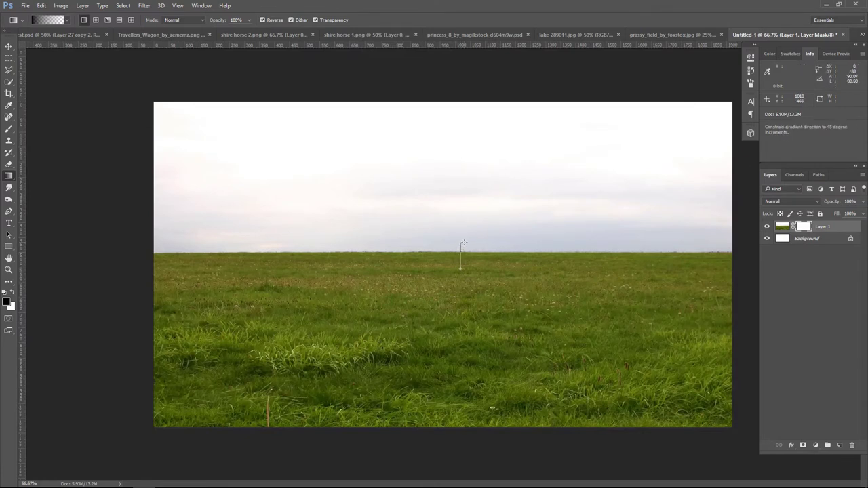
left_click_drag(463, 249, 471, 252)
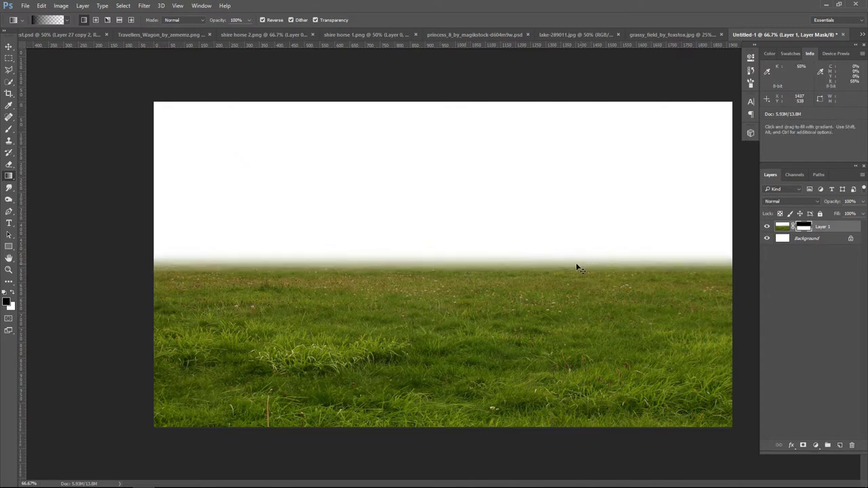
key("ctrl+z")
left_click_drag(460, 271, 462, 233)
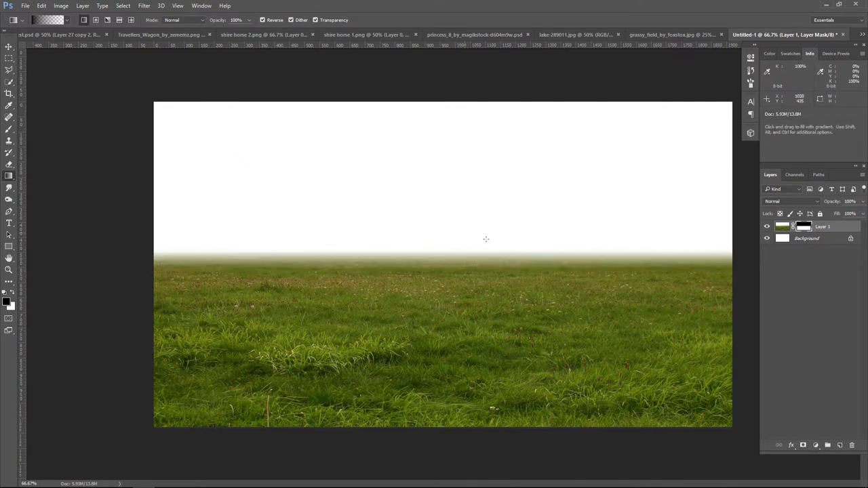
left_click(10, 47)
- Bring the lake sunset photo into Untitled-1 as Layer 2 beneath the grass layer
left_click(573, 34)
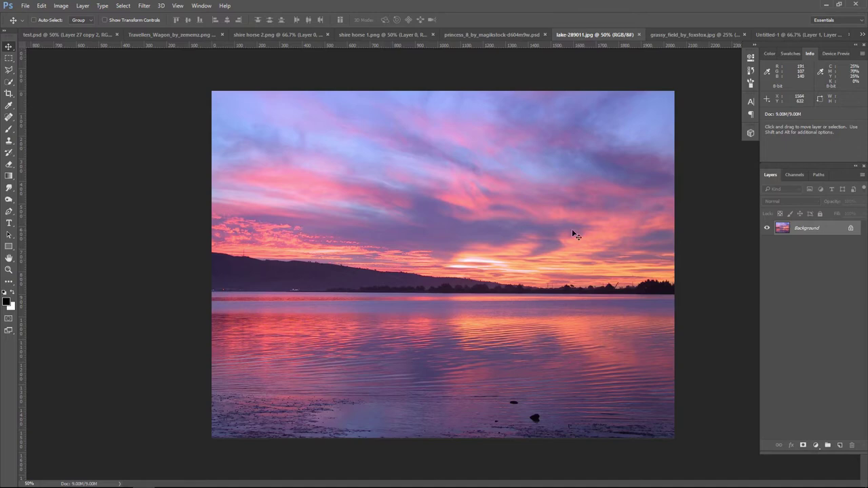
mouse_move(573, 234)
left_mouse_down()
mouse_move(755, 49)
mouse_move(569, 263)
left_mouse_up()
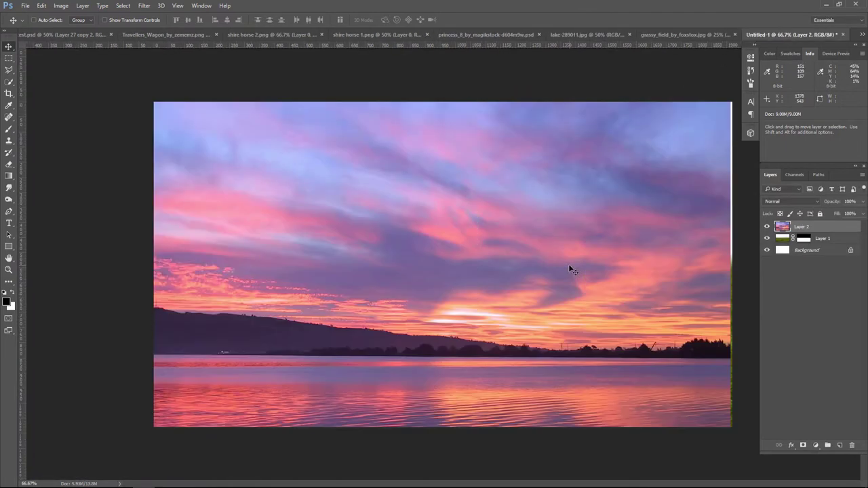
left_click_drag(825, 251, 829, 245)
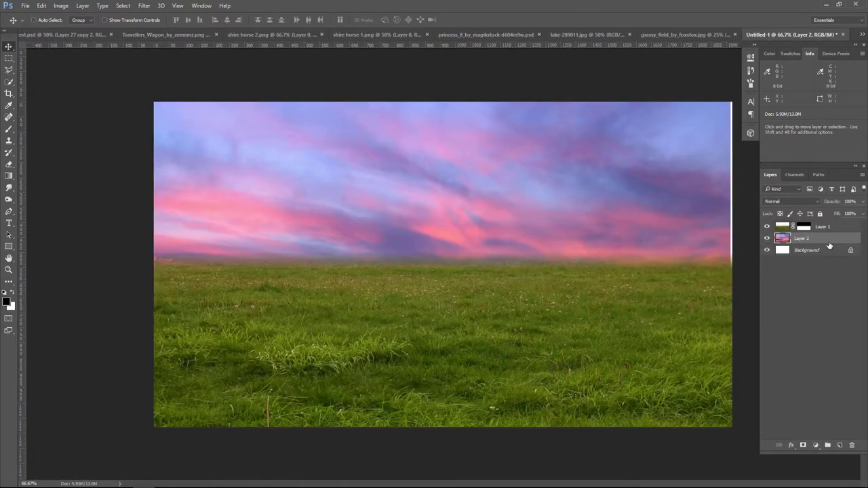
key("ctrl+t")
key("ctrl+minus")
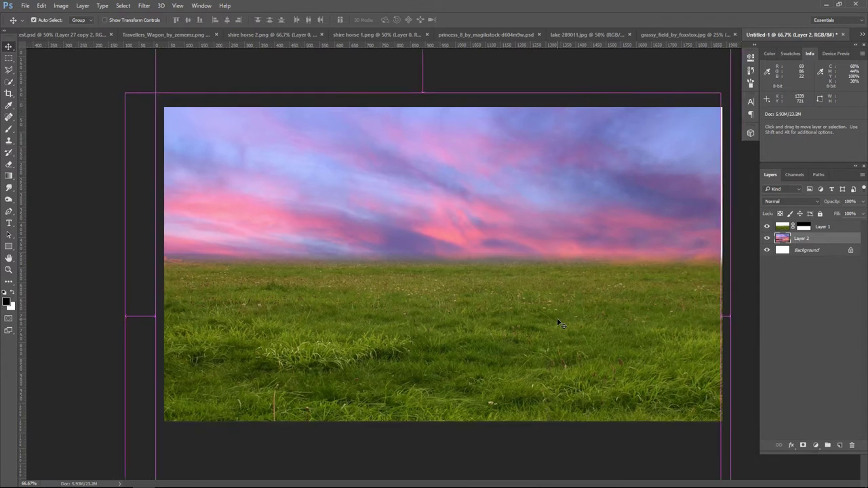
key("ctrl+minus")
- Reposition the sunset layer and scale it to 97.46% so its hills meet the grass
key("ctrl+t")
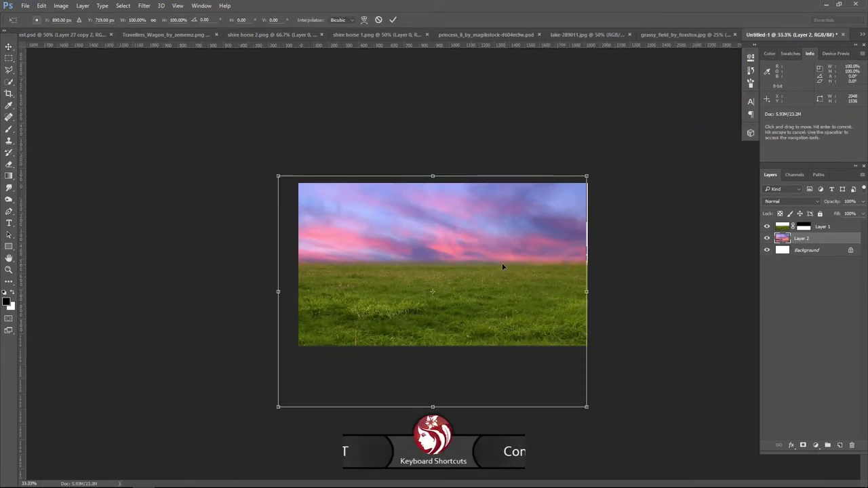
left_click_drag(504, 265, 517, 221)
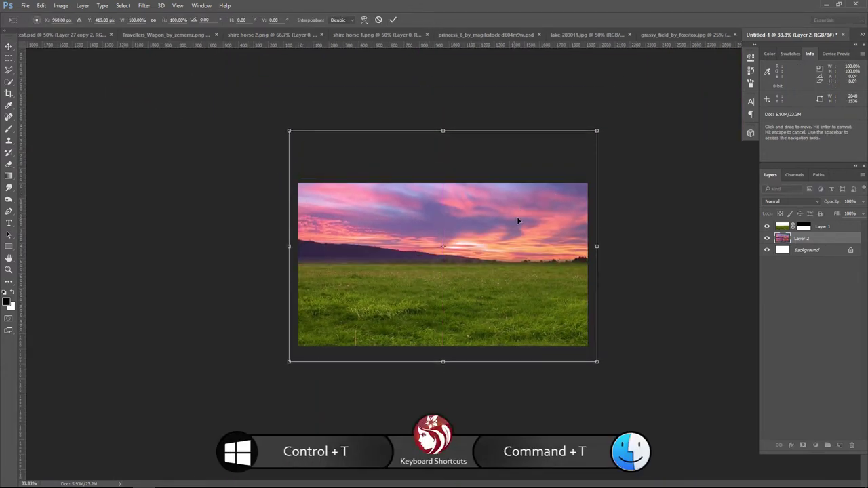
left_click_drag(597, 131, 593, 133)
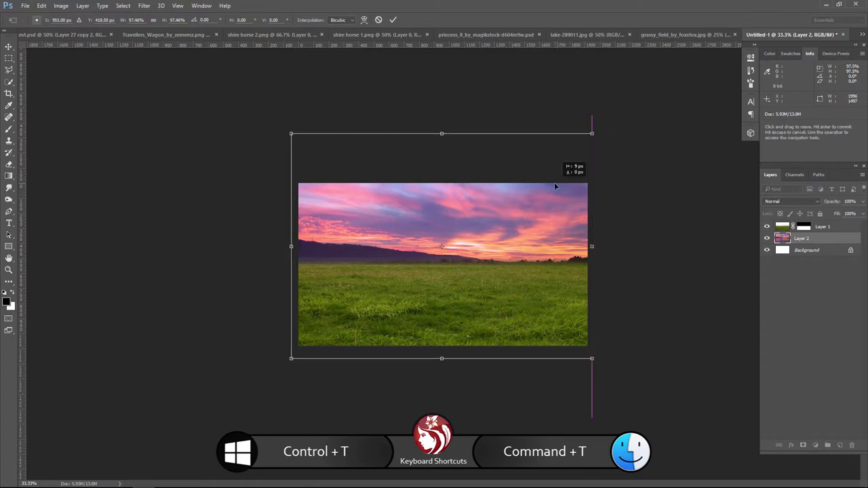
key("Up")
key("Up")
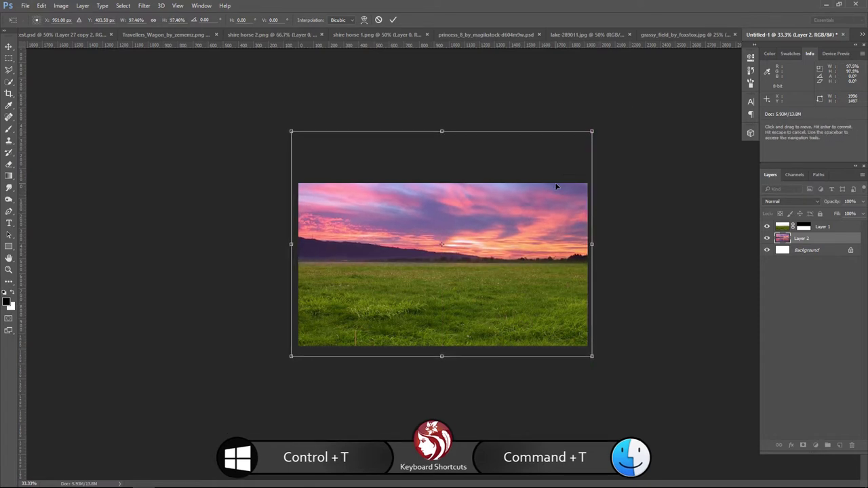
key("Up")
key("Return")
left_click(836, 230)
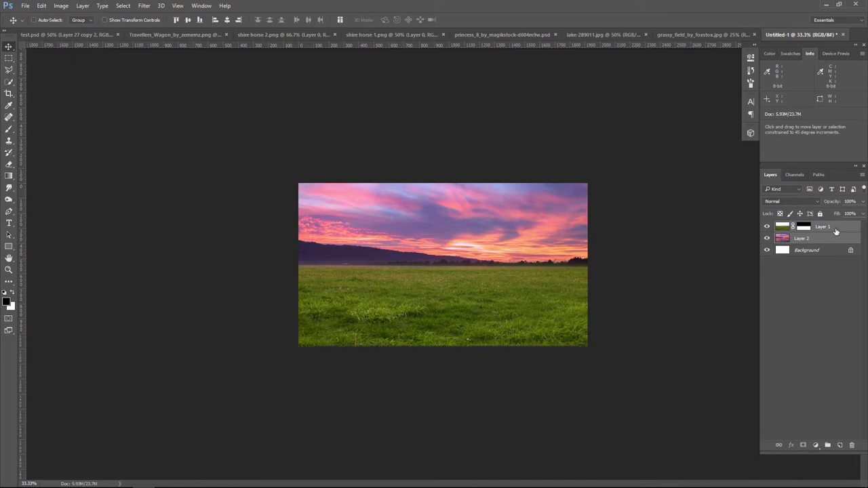
key("ctrl+plus")
key("ctrl+plus")
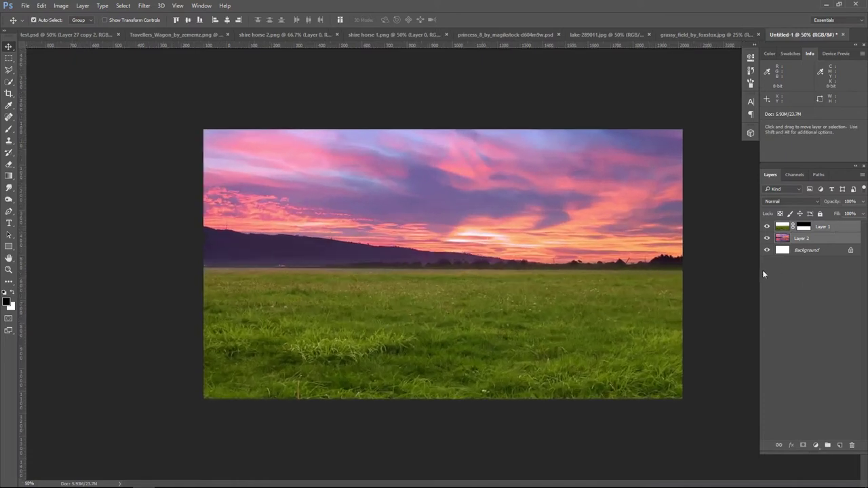
- Paint along the horizon on the grass mask with a 34%-opacity, size-100 brush, undoing one stroke
left_click(805, 229)
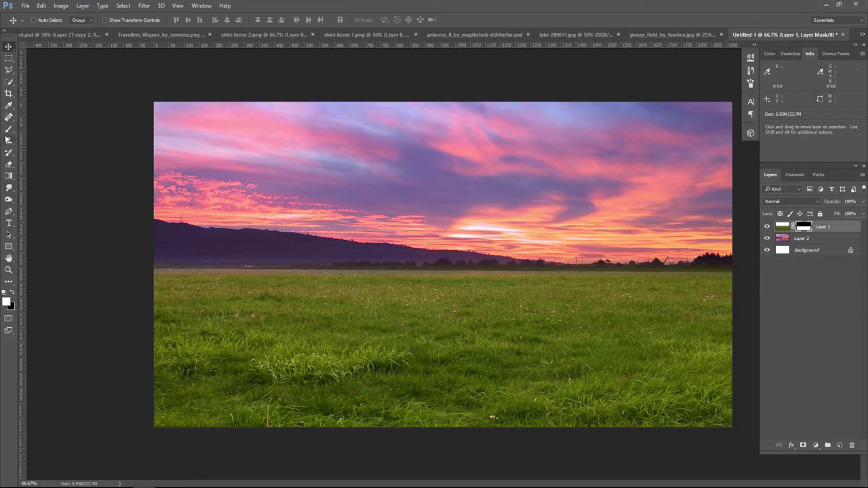
left_click(9, 128)
left_click(190, 20)
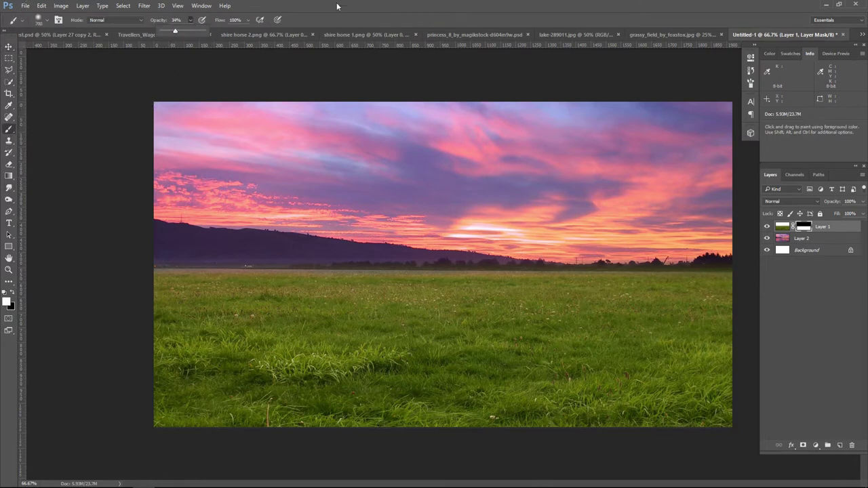
key("[")
key("[")
key("[")
key("[")
key("[")
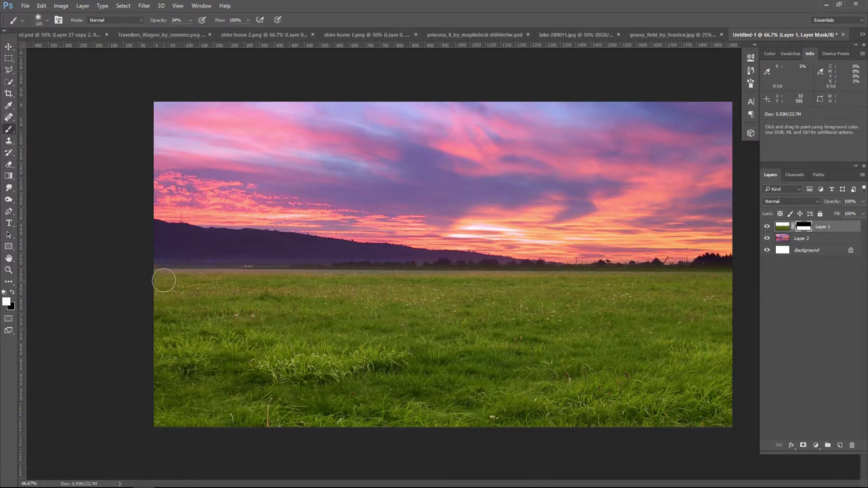
mouse_move(227, 278)
left_mouse_down()
mouse_move(320, 272)
mouse_move(333, 287)
left_mouse_up()
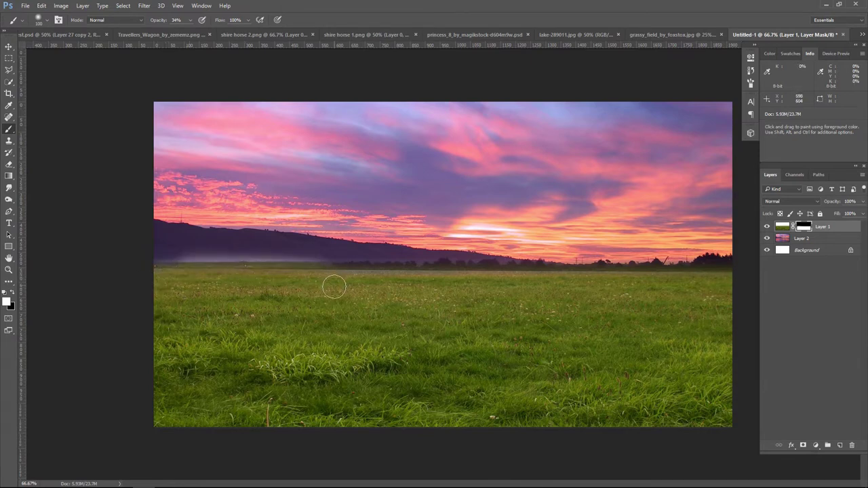
key("ctrl+z")
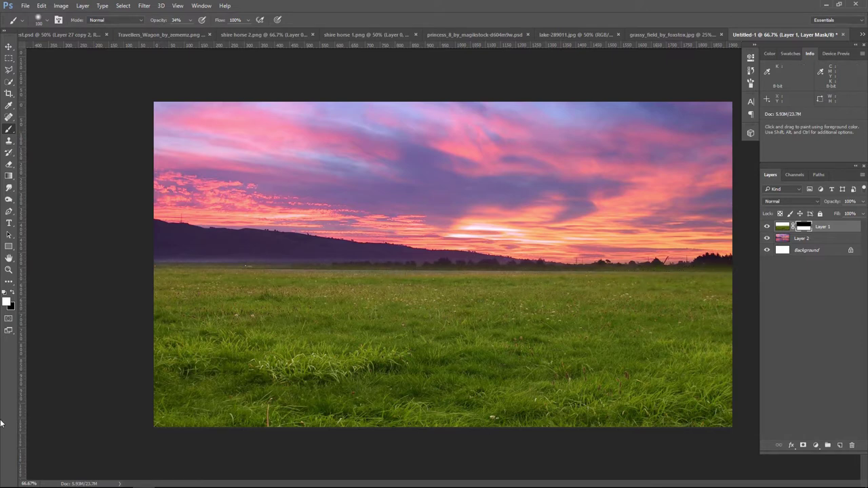
- Add a new Layer 3 and set a pale yellow foreground colour
left_click(841, 445)
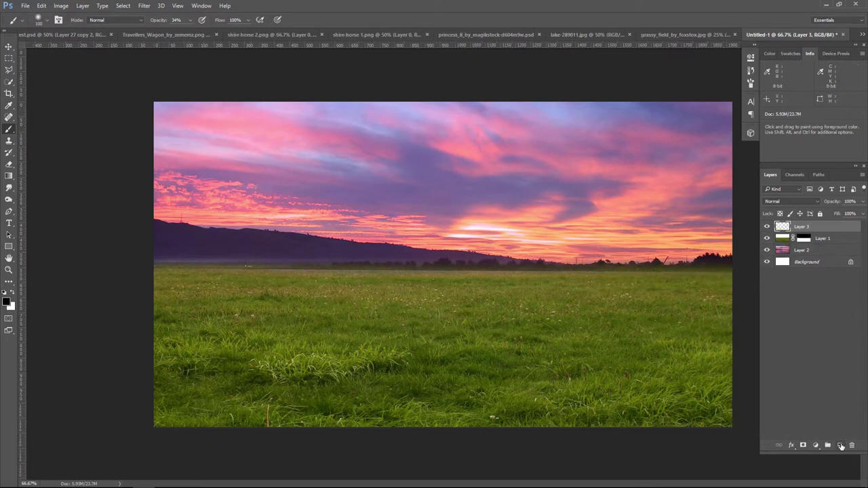
left_click(15, 296)
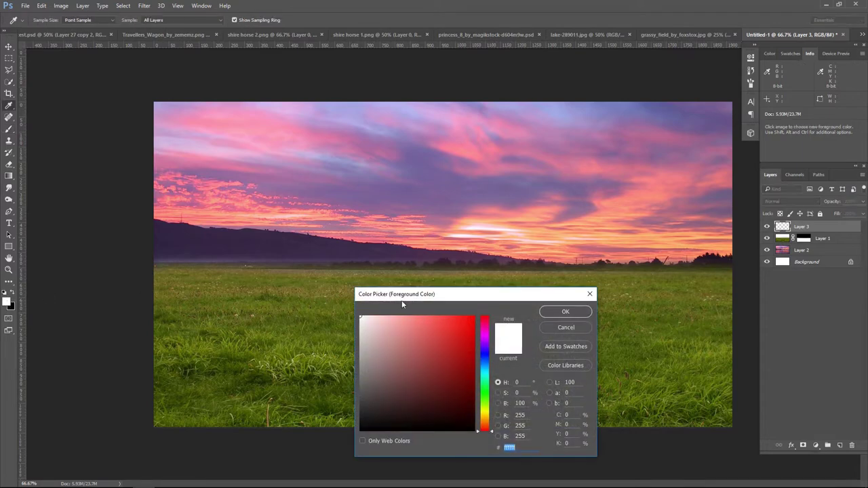
left_click(385, 316)
left_click_drag(493, 436, 487, 417)
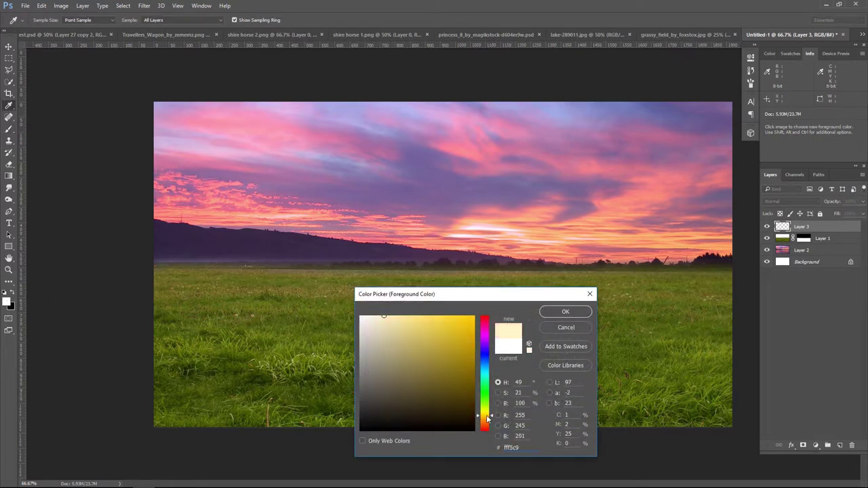
left_click(565, 313)
- Brush pale mist along the horizon and broadly across the lower field
key("b")
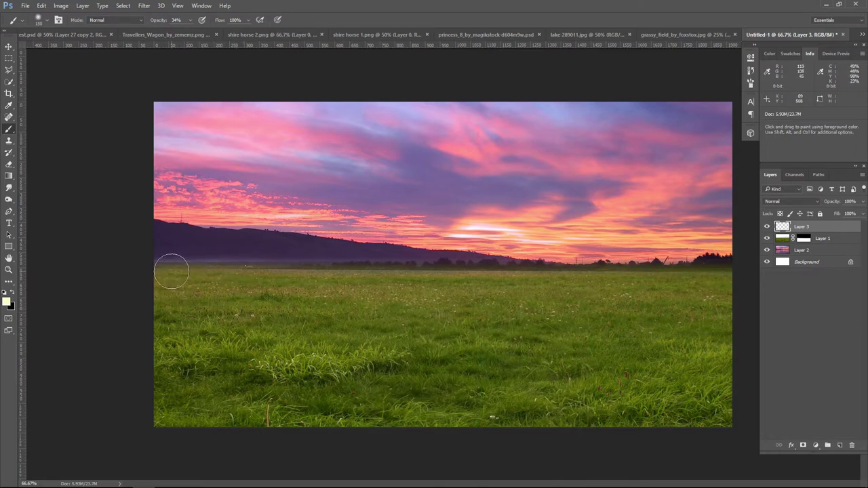
mouse_move(162, 268)
left_mouse_down()
mouse_move(460, 270)
mouse_move(694, 287)
mouse_move(681, 288)
left_mouse_up()
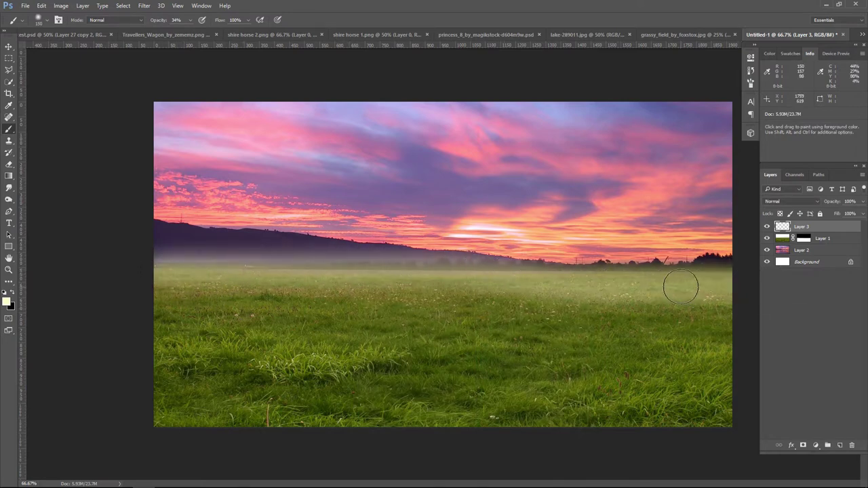
key("bracketright")
key("bracketright")
key("bracketright")
mouse_move(737, 292)
left_mouse_down()
mouse_move(197, 306)
mouse_move(205, 348)
left_mouse_up()
- Blend the mist layer with Soft Light at 76% opacity
left_click(791, 201)
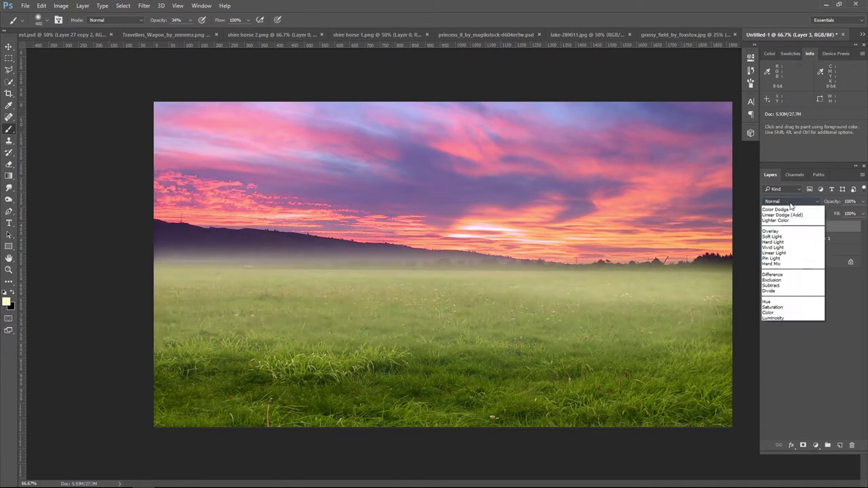
left_click(800, 297)
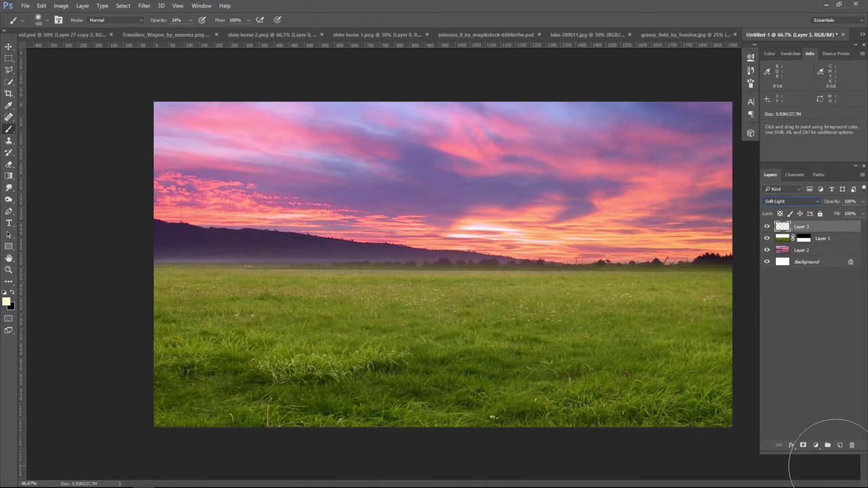
left_click(863, 202)
- Brush a whitish mist band on new Layer 4 at 62% opacity, then view at 50%
left_click(840, 445)
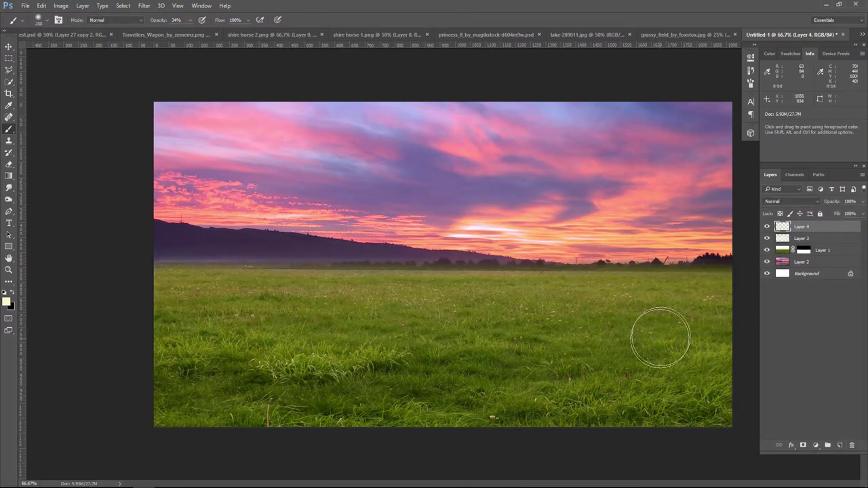
mouse_move(714, 278)
left_mouse_down()
mouse_move(139, 275)
mouse_move(725, 281)
left_mouse_up()
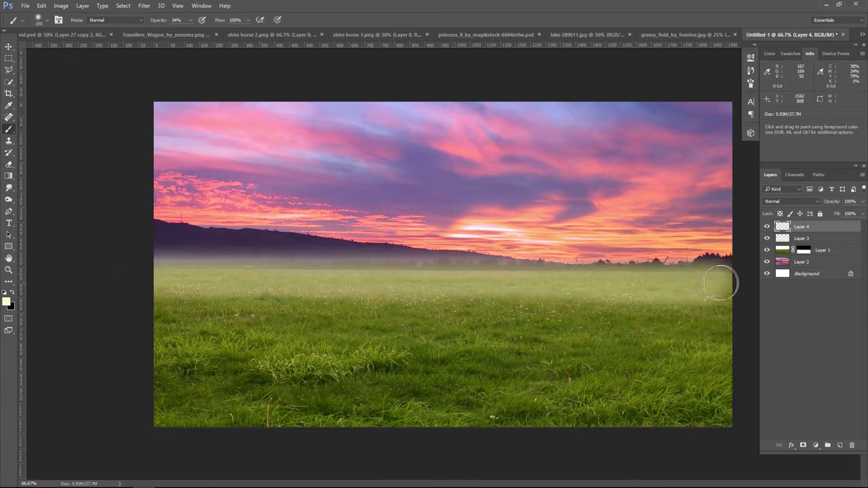
left_click(863, 201)
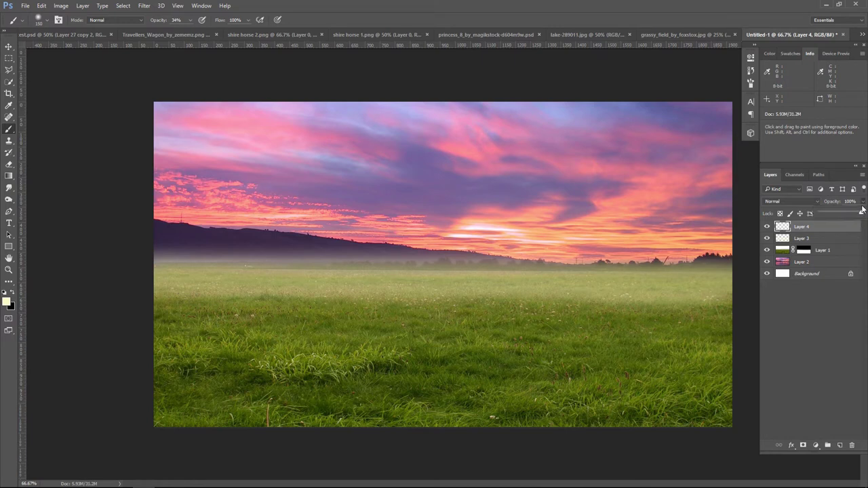
left_click_drag(854, 215, 853, 215)
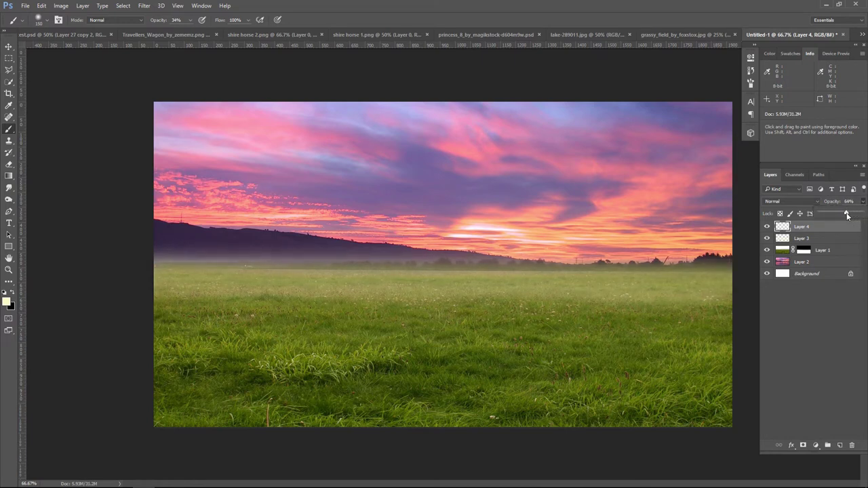
left_click(8, 46)
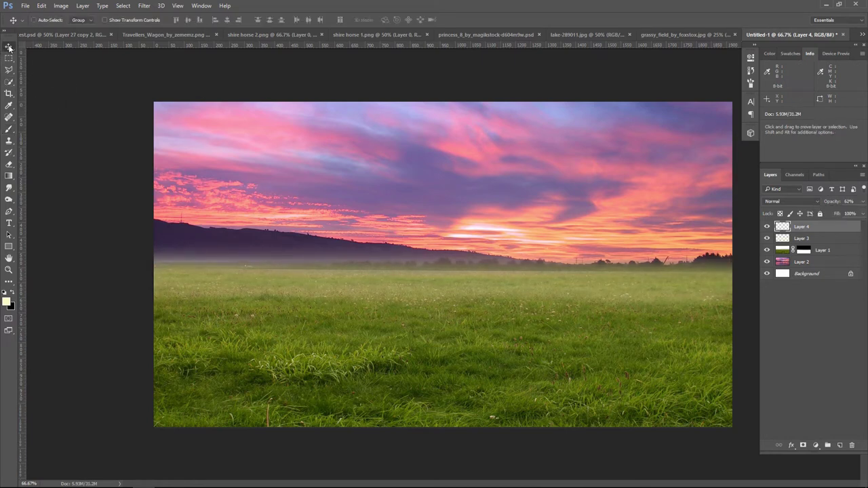
left_click(768, 228)
left_click(768, 228)
key("ctrl+minus")
key("ctrl+minus")
key("ctrl+minus")
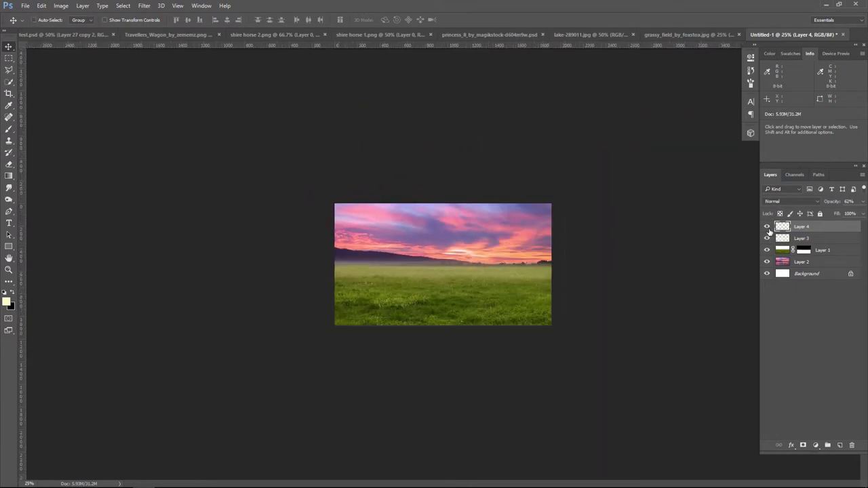
key("ctrl+plus")
key("ctrl+plus")
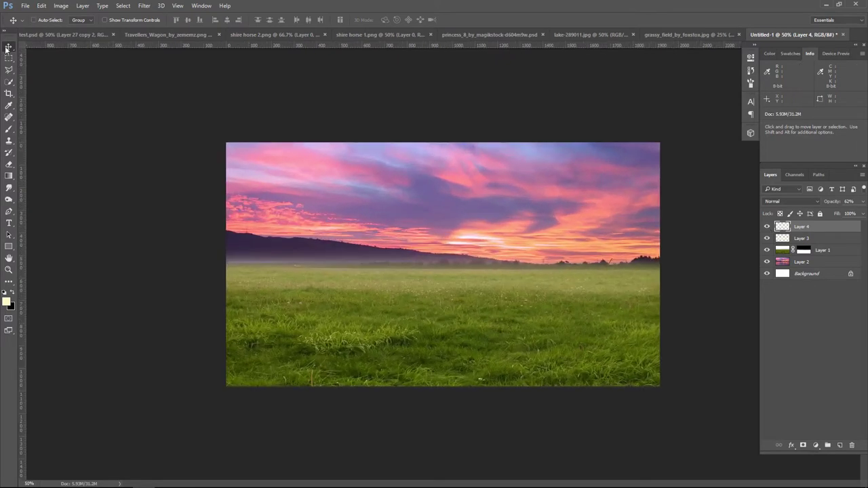
- Place the travellers' wagon as Layer 5, scaled to about 30% on the right of the field
left_click(154, 35)
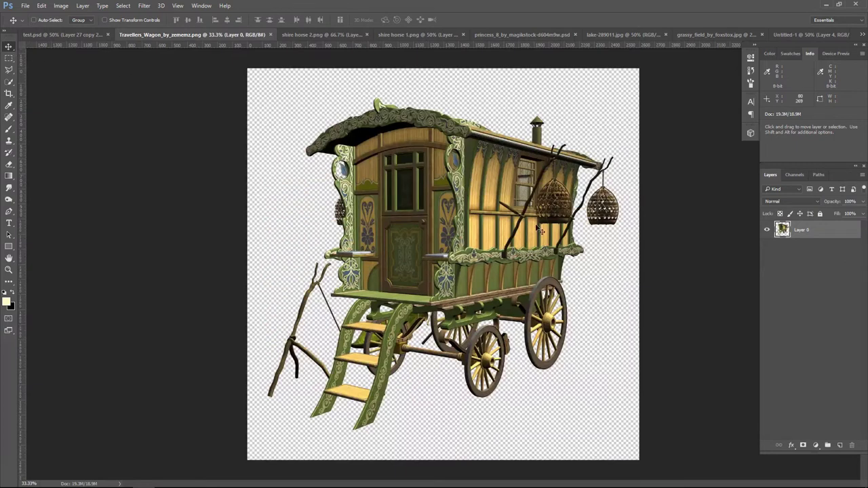
mouse_move(468, 197)
left_mouse_down()
mouse_move(772, 39)
mouse_move(516, 250)
left_mouse_up()
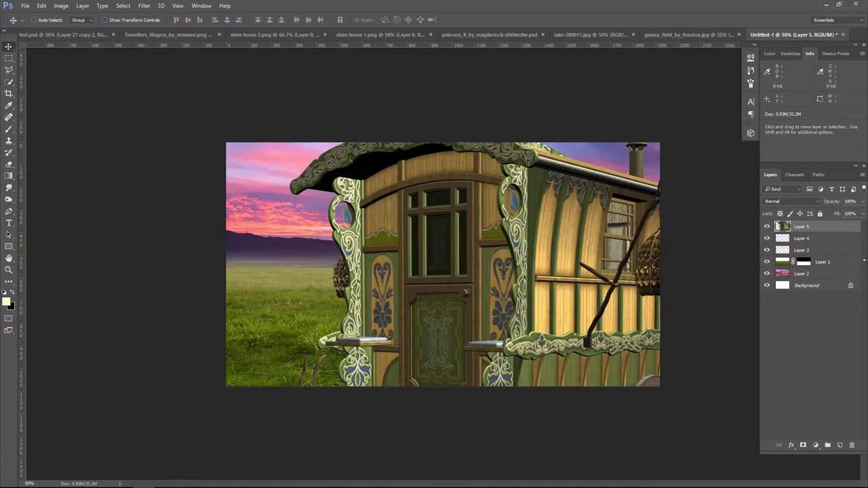
key("ctrl+t")
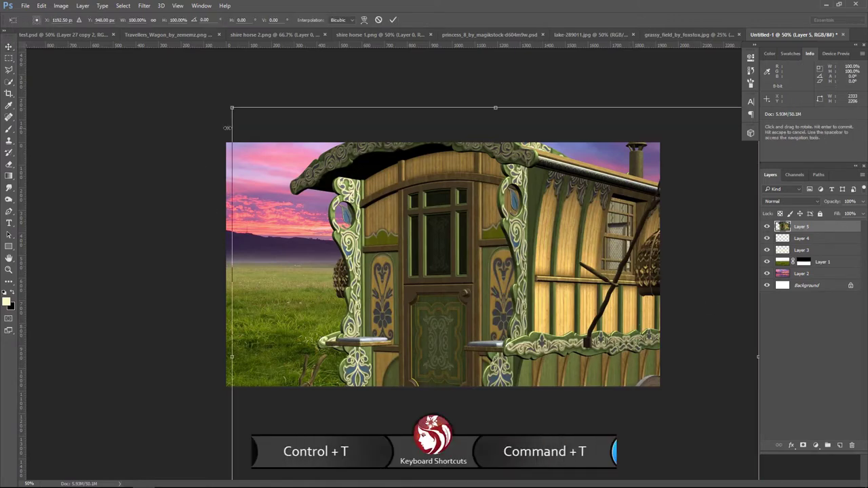
left_click_drag(233, 106, 351, 197)
mouse_move(432, 249)
left_mouse_down()
mouse_move(584, 234)
mouse_move(557, 212)
left_mouse_up()
left_click_drag(475, 159, 511, 195)
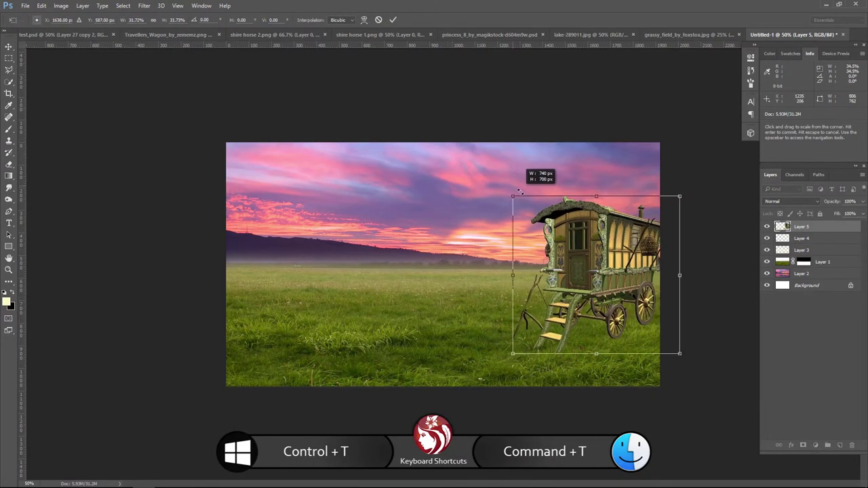
left_click_drag(599, 261, 608, 276)
left_click_drag(518, 184, 533, 195)
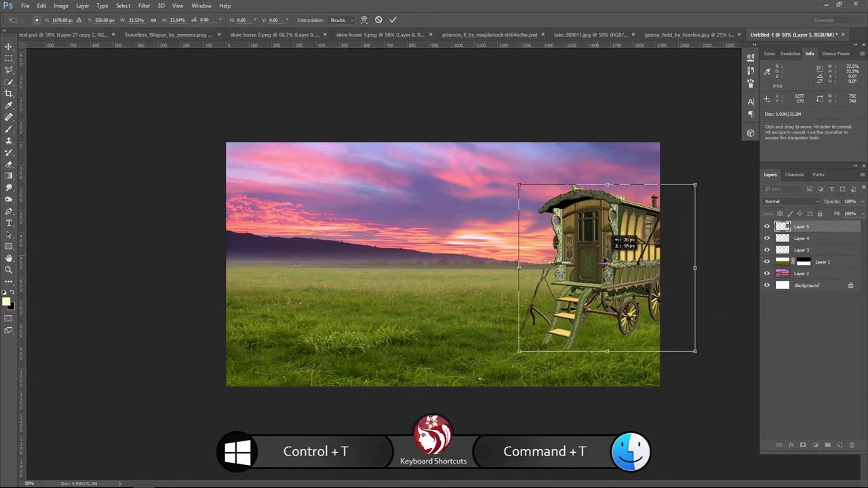
left_click_drag(608, 265, 604, 259)
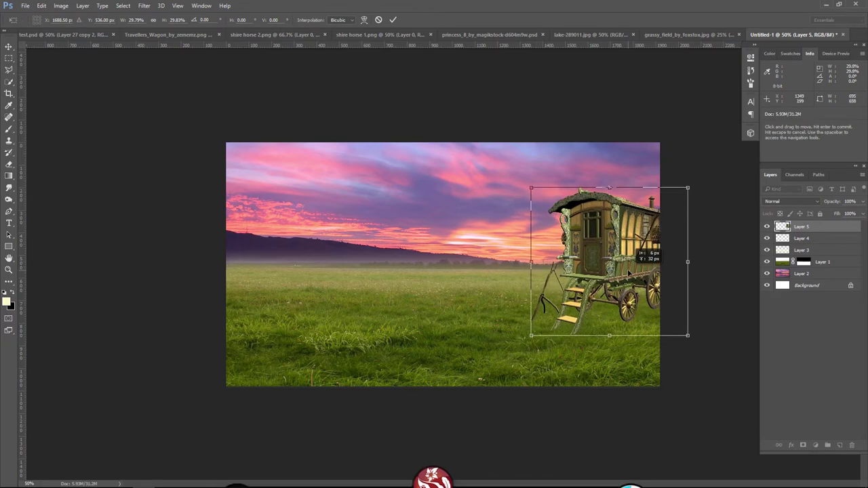
key("Return")
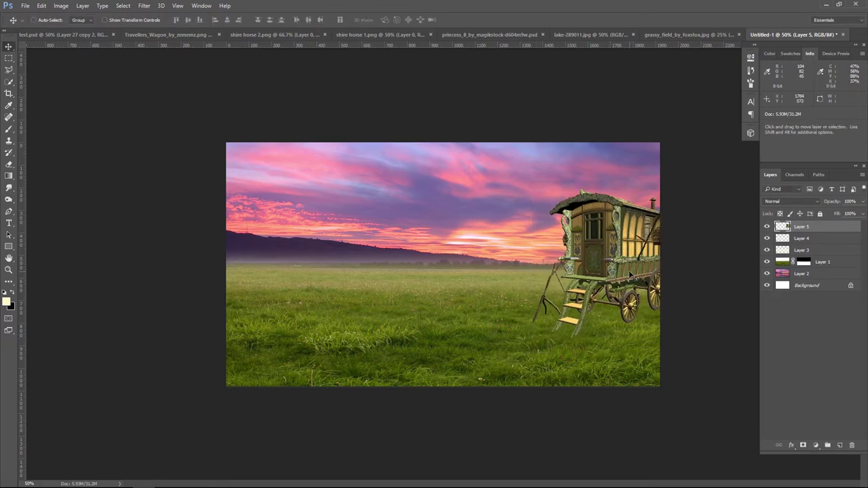
left_click(376, 34)
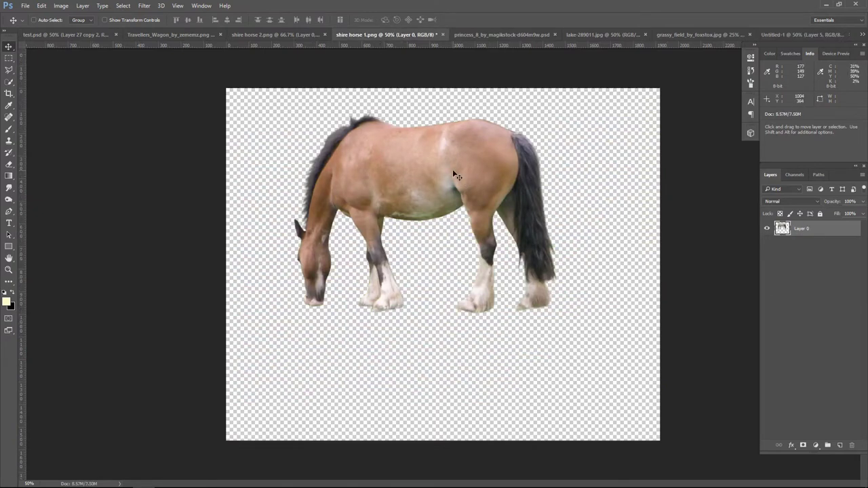
- Drag both shire horse images into the composite as Layers 6 and 7
mouse_move(456, 177)
left_mouse_down()
mouse_move(794, 12)
mouse_move(409, 279)
left_mouse_up()
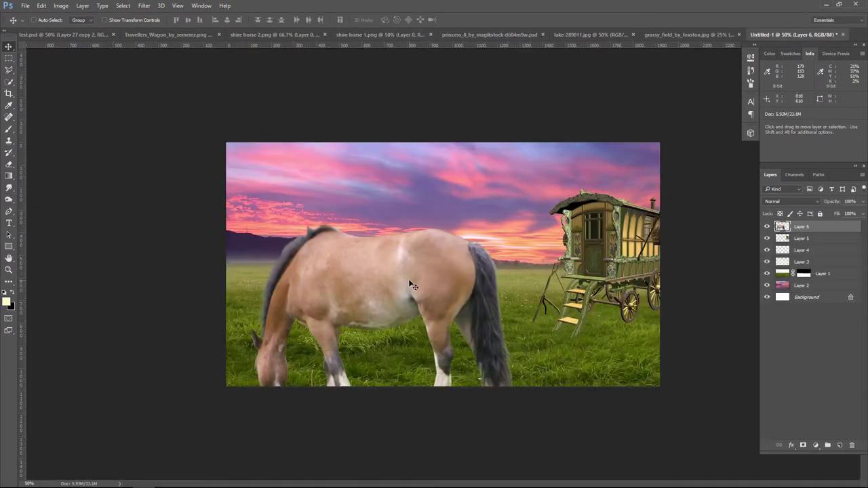
left_click(288, 35)
mouse_move(465, 246)
left_mouse_down()
mouse_move(799, 54)
mouse_move(435, 271)
left_mouse_up()
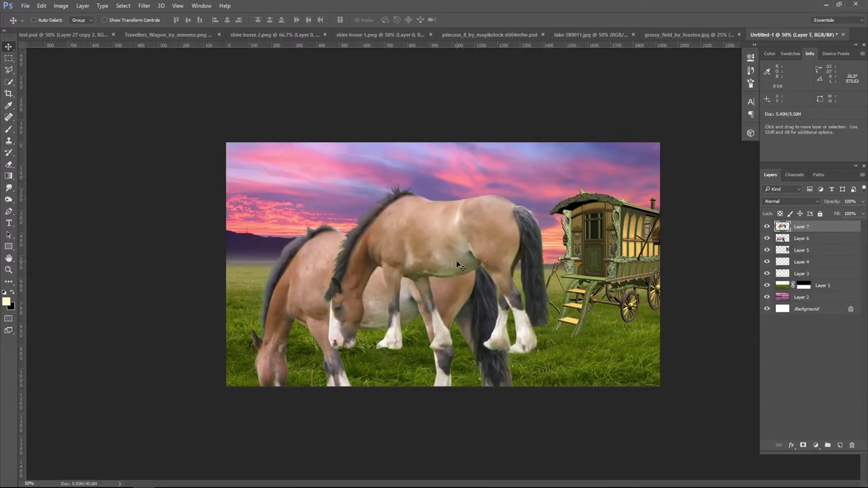
left_click(826, 243)
left_click_drag(452, 344, 450, 348)
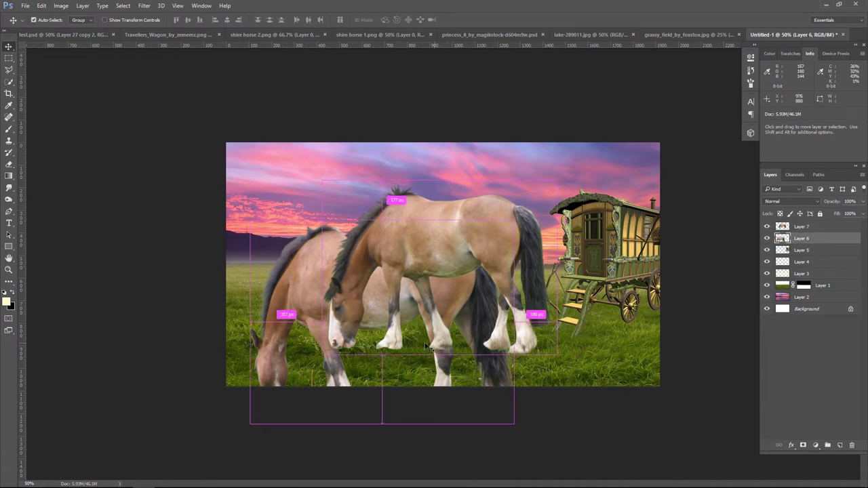
key("ctrl+t")
key("Return")
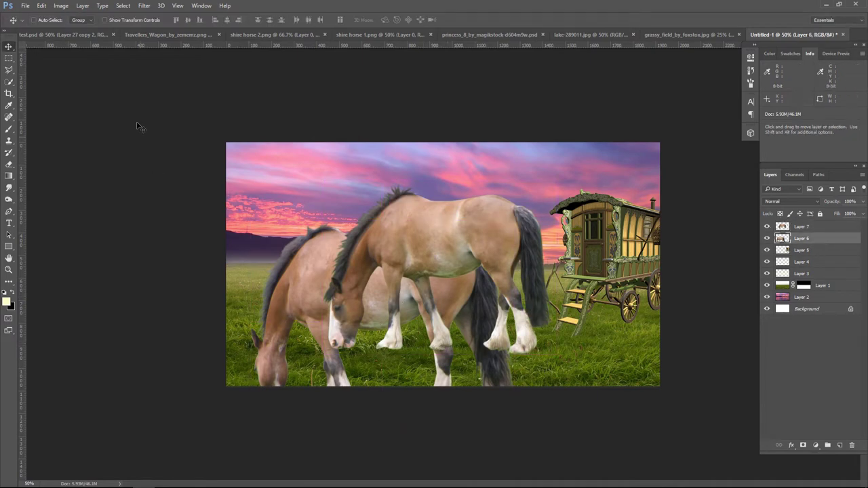
- Flip the Layer 6 horse horizontally and shrink it to about 40% in the left distance
left_click(39, 5)
mouse_move(55, 191)
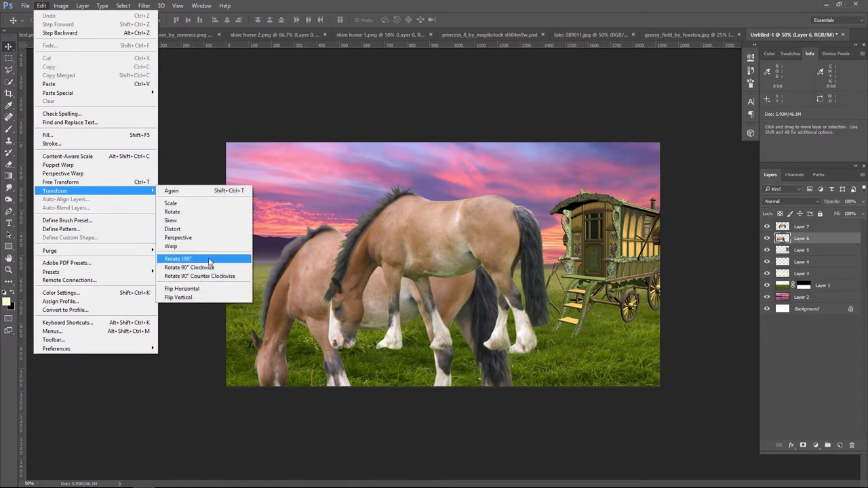
left_click(200, 292)
key("ctrl+t")
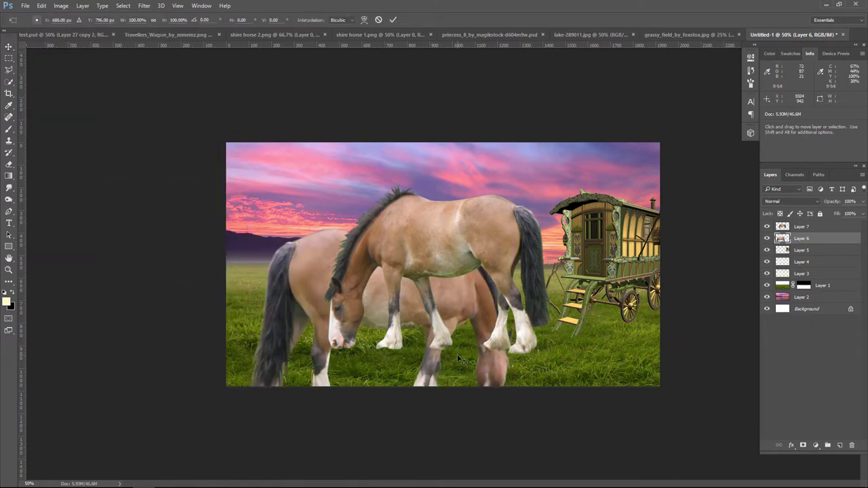
left_click_drag(249, 220, 370, 314)
left_click_drag(448, 353, 267, 271)
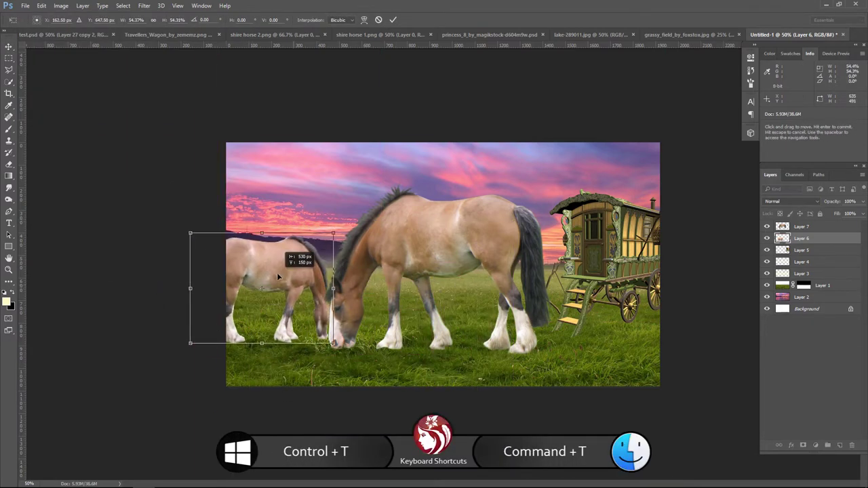
left_click_drag(190, 231, 208, 248)
mouse_move(264, 285)
left_mouse_down()
mouse_move(275, 273)
mouse_move(267, 253)
mouse_move(268, 261)
left_mouse_up()
key("Return")
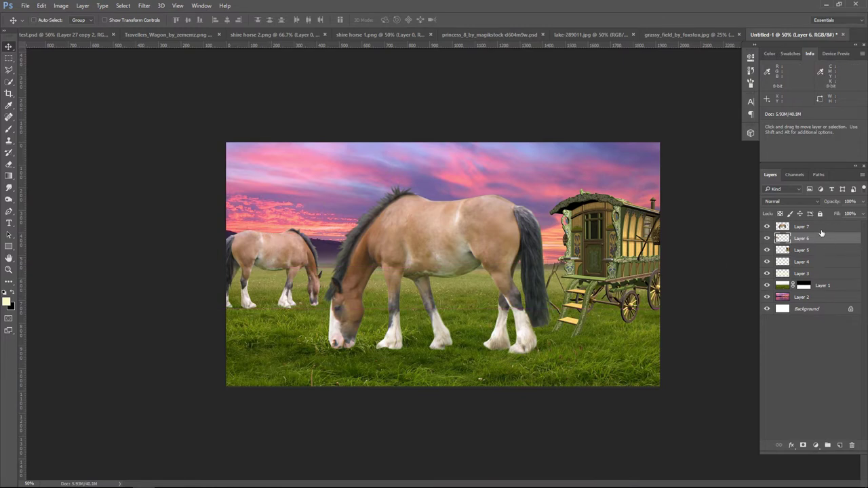
- Shrink the Layer 7 horse to about 57% and place it beside the small horse
left_click(821, 228)
key("ctrl+t")
left_click_drag(559, 181, 516, 215)
left_click_drag(488, 264, 442, 250)
key("Return")
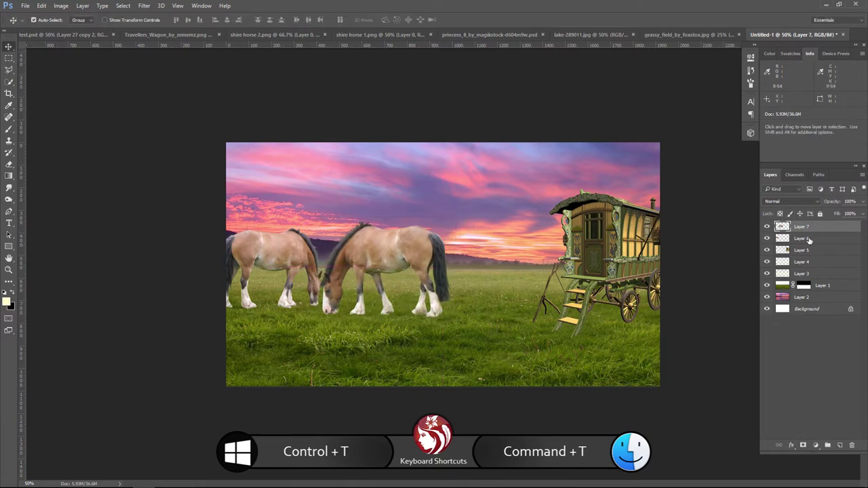
- Scale both horses together to roughly 71% and nudge them slightly right and down
left_click(801, 238, "shift")
key("ctrl+t")
left_click_drag(213, 217, 236, 228)
mouse_move(319, 262)
left_mouse_down()
mouse_move(364, 271)
mouse_move(356, 271)
left_mouse_up()
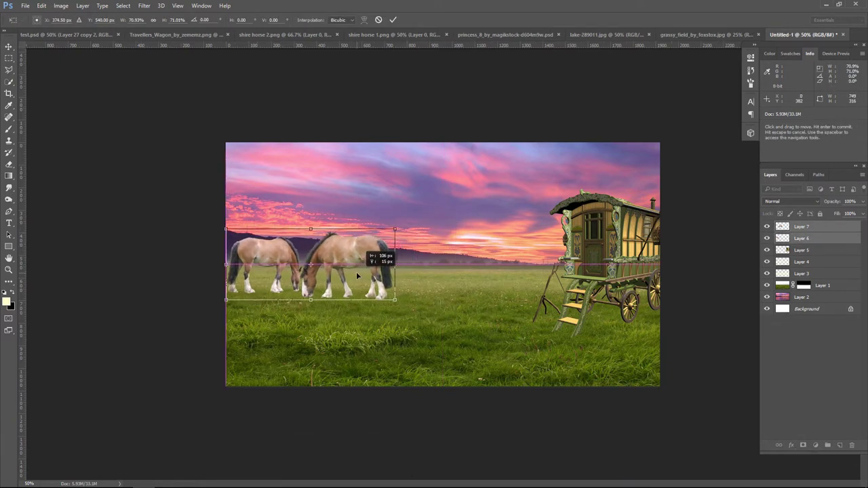
key("Left")
key("Left")
key("Left")
key("Left")
key("Left")
key("Left")
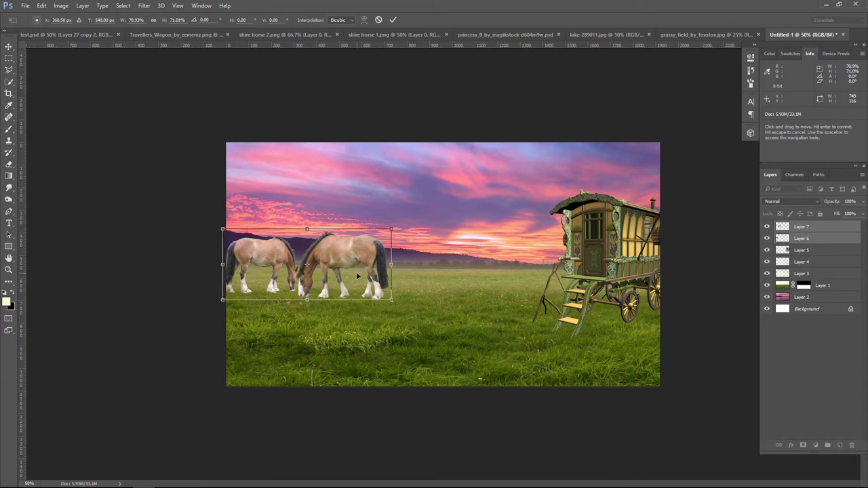
left_click_drag(393, 229, 395, 226)
key("Right")
key("Right")
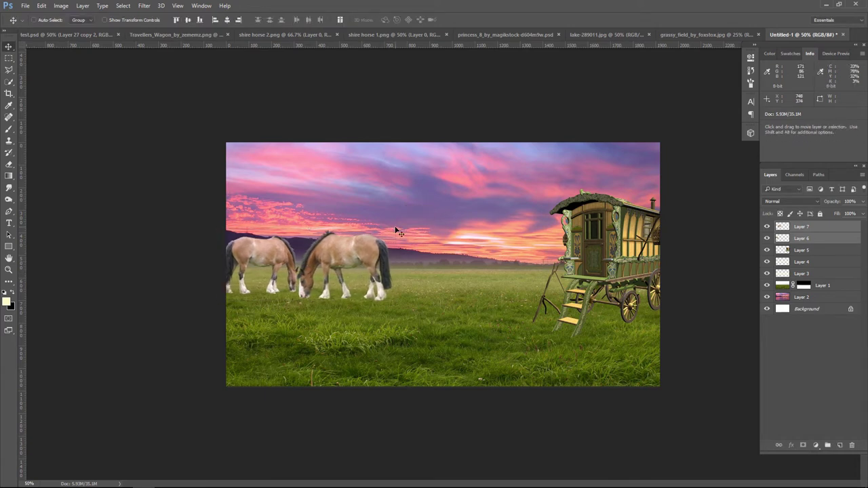
key("Down")
key("Down")
key("Down")
key("Down")
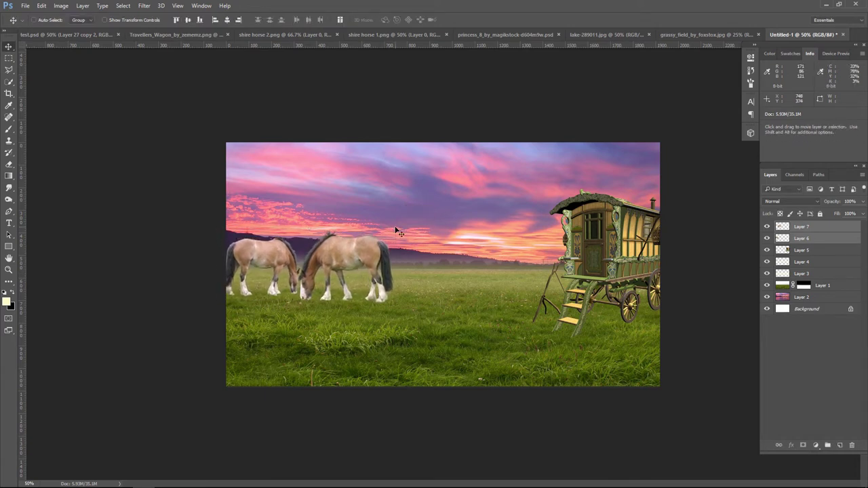
key("Right")
key("Right")
key("Down")
key("Down")
key("Down")
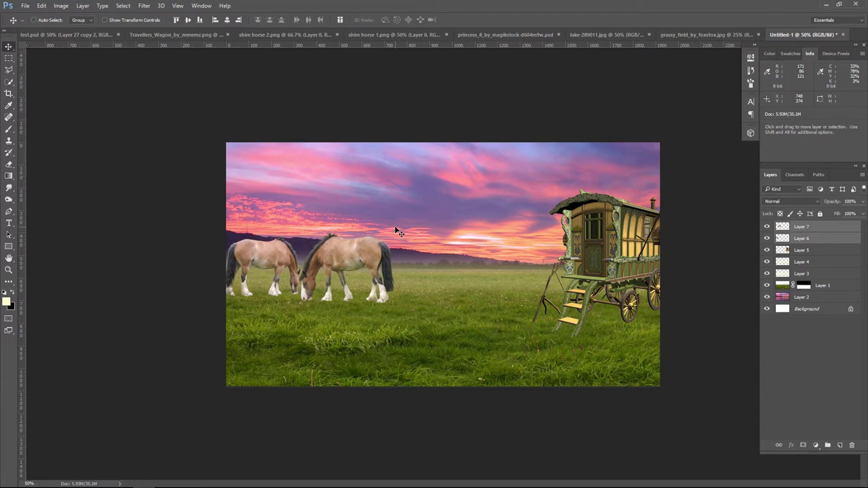
key("Down")
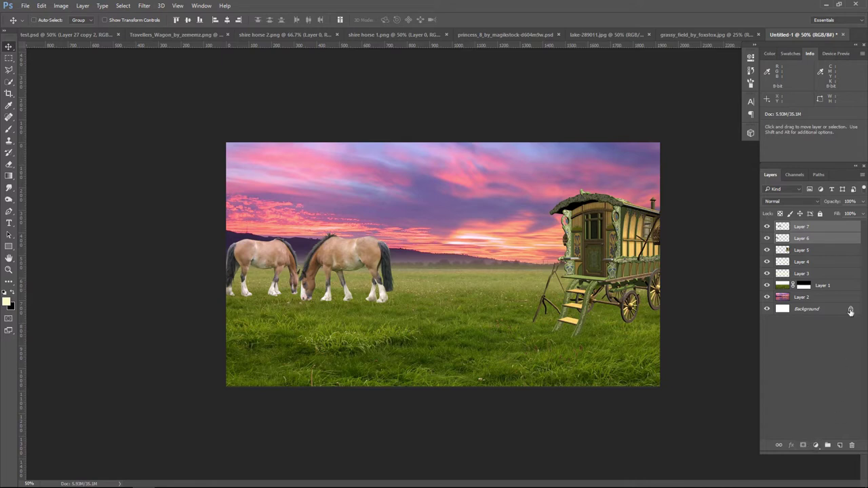
- Group the two horse layers, and put the wagon Layer 5 into its own group
left_click(828, 445)
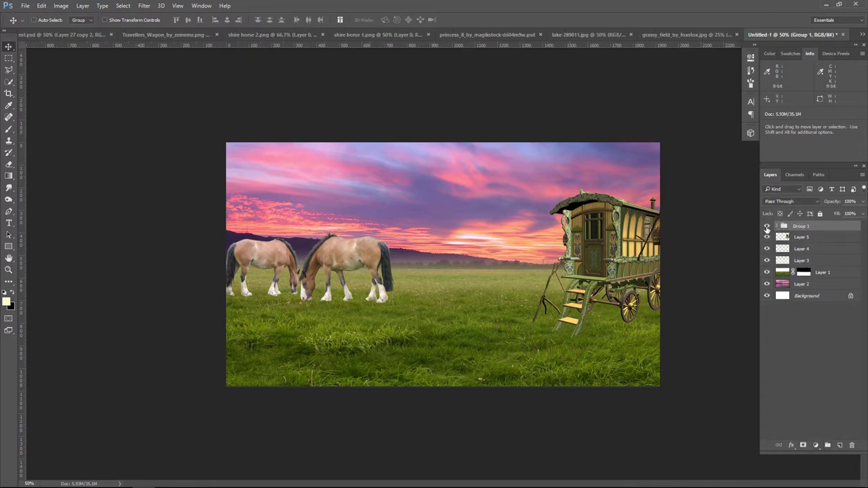
left_click(767, 226)
left_click(817, 239)
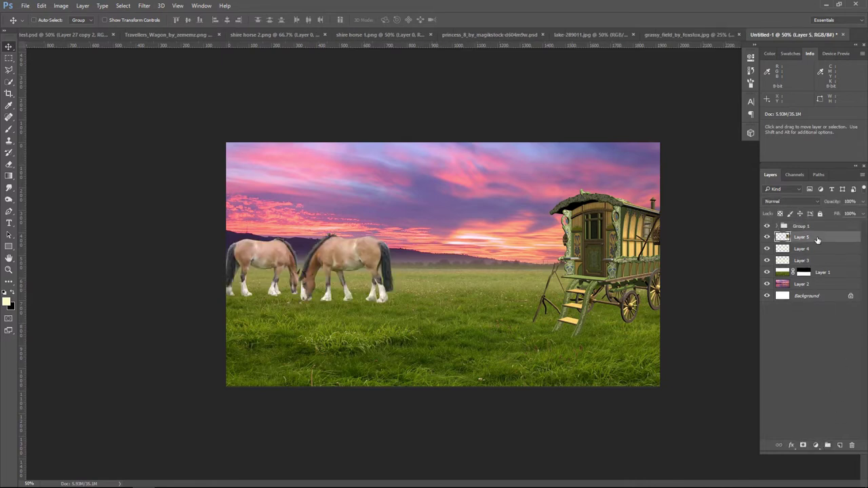
left_click(828, 445)
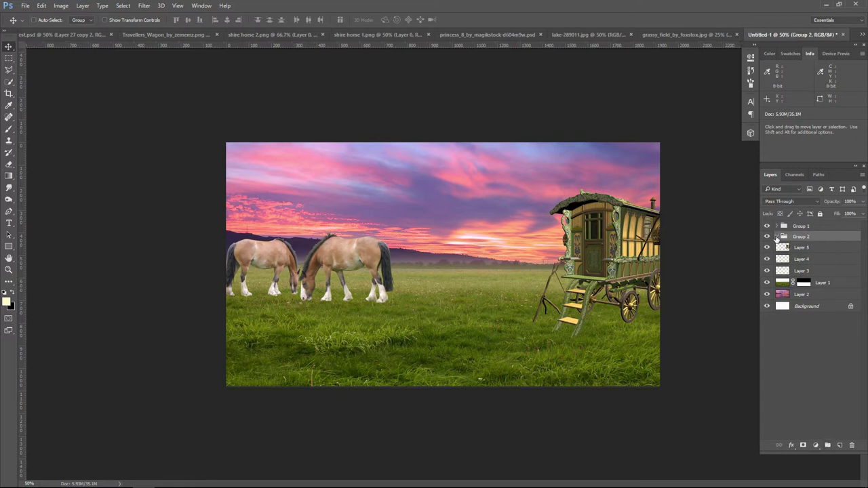
left_click_drag(801, 247, 801, 237)
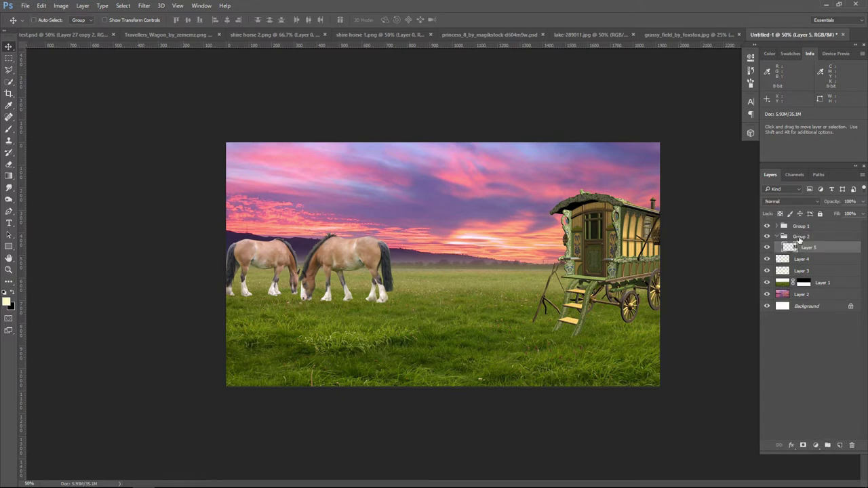
left_click(777, 237)
left_click(768, 236)
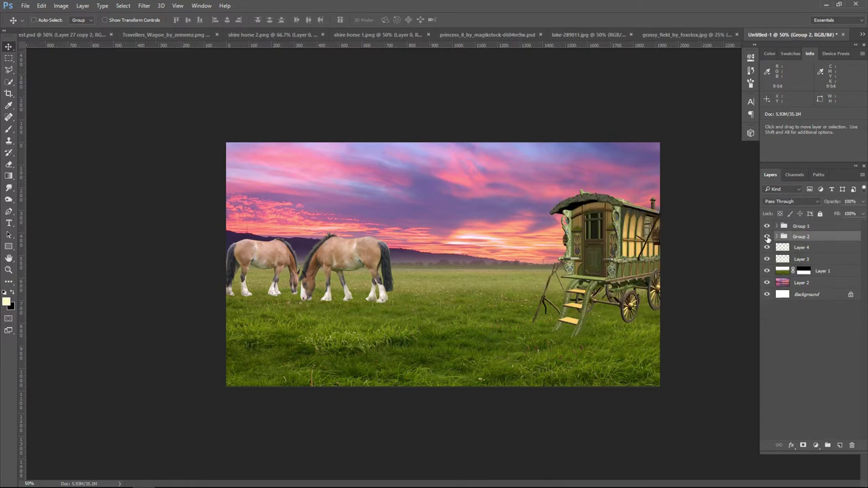
- Rename the wagon group 'cart' and the horse group 'hours'
double_click(801, 236)
type("cart")
double_click(801, 226)
type("hours")
key("Return")
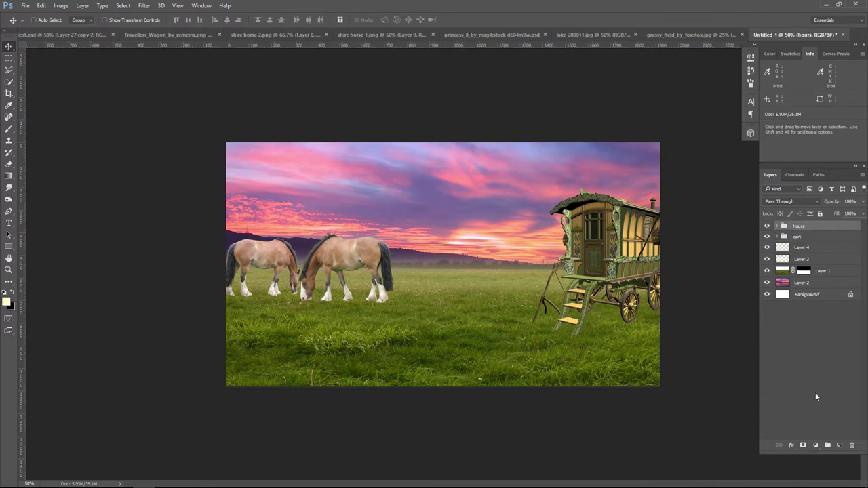
- Drag the princess cutout layer from its own document into the Untitled-1 composite
left_click(669, 36)
left_click(591, 36)
left_click(511, 33)
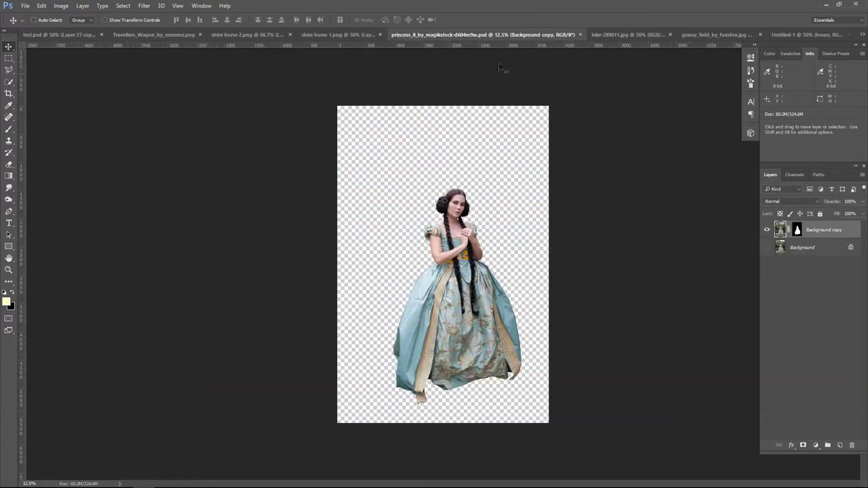
mouse_move(466, 232)
left_mouse_down()
mouse_move(797, 35)
mouse_move(412, 271)
left_mouse_up()
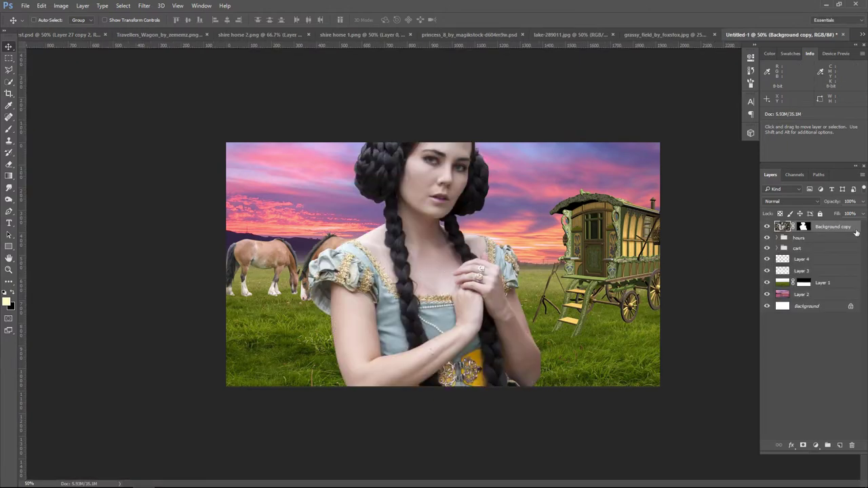
- Scale the princess to about 29% and centre her in the meadow
key("ctrl+t")
left_click_drag(397, 179, 495, 363)
mouse_move(316, 258)
left_mouse_down()
mouse_move(233, 139)
mouse_move(333, 93)
left_mouse_up()
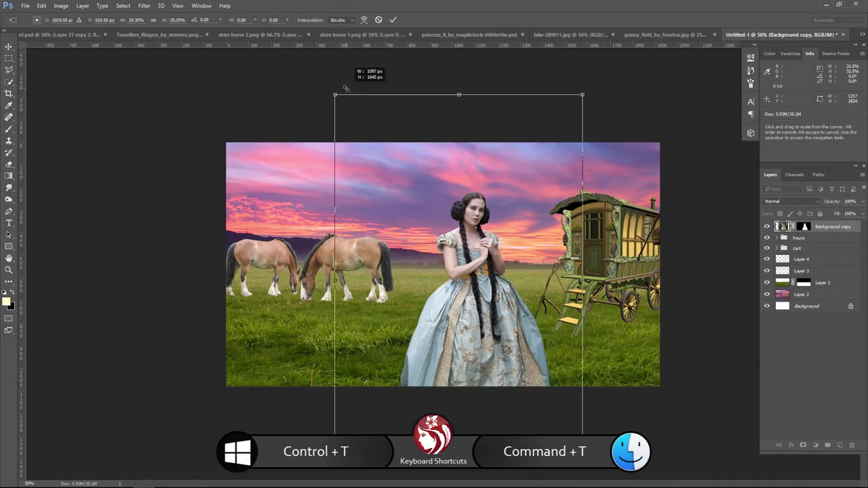
mouse_move(408, 194)
left_mouse_down()
mouse_move(413, 248)
mouse_move(466, 252)
left_mouse_up()
left_click_drag(330, 60, 318, 60)
left_click_drag(490, 325, 505, 327)
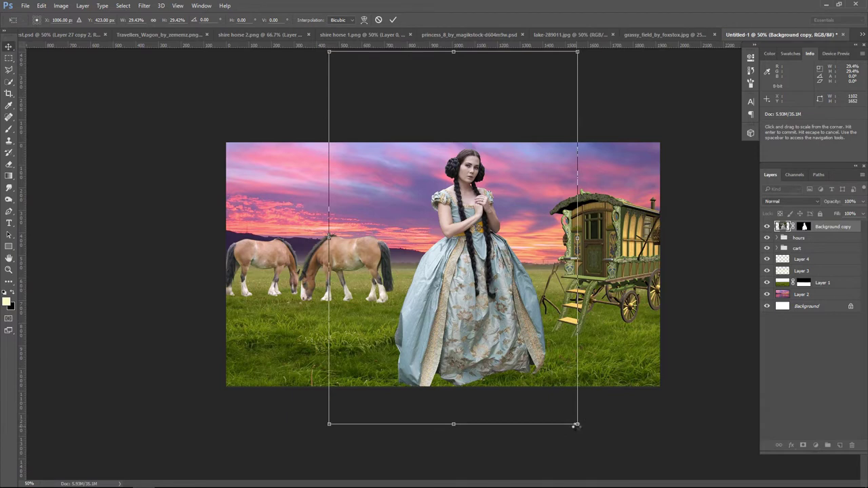
key("Return")
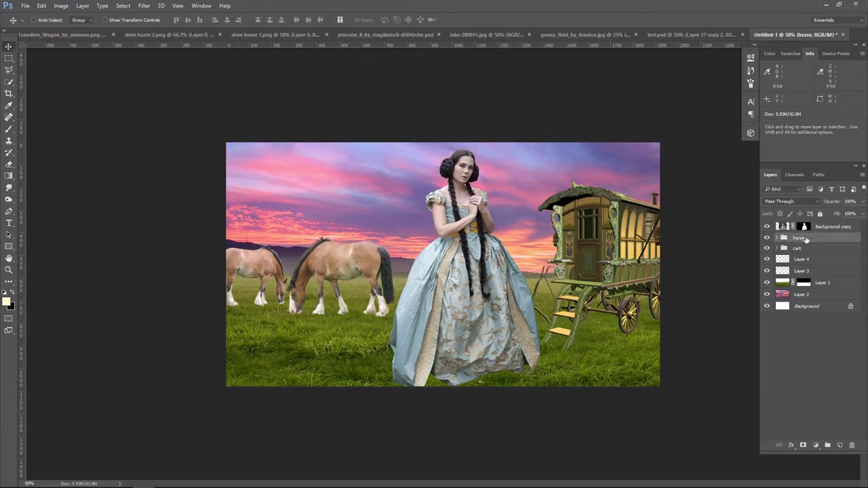
- Check the horse, cart and princess layers' visibility, then flip the princess horizontally
left_click(767, 239)
left_click(768, 249)
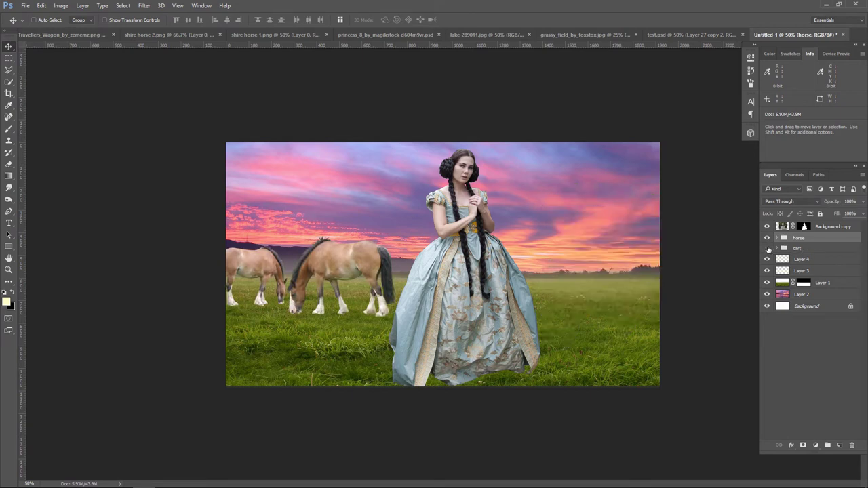
left_click(767, 226)
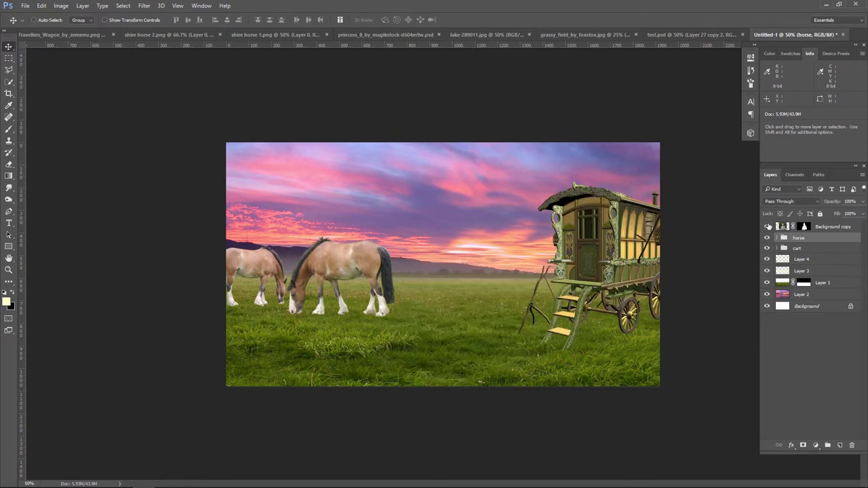
left_click(820, 229)
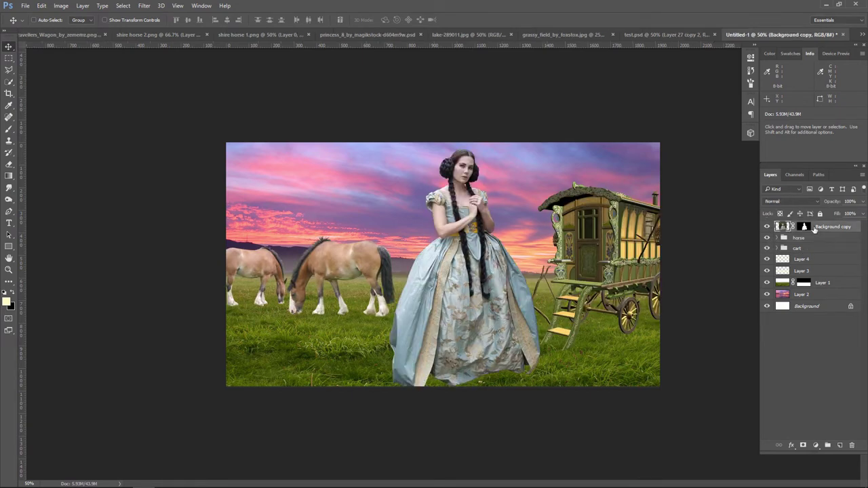
left_click(41, 5)
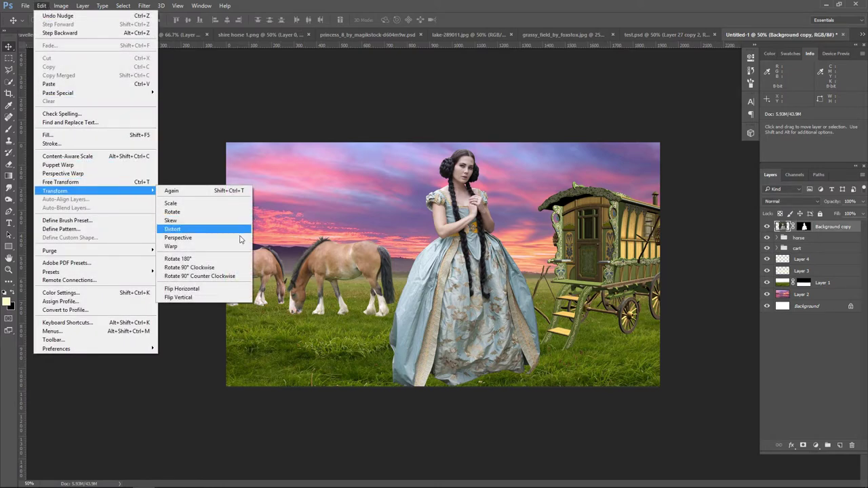
left_click(228, 290)
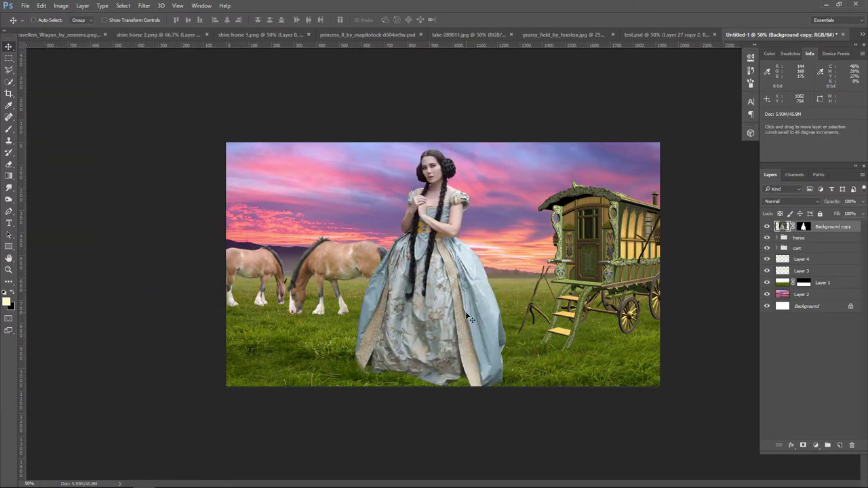
- Shift the flipped princess right to stand between the horses and the wagon
left_click_drag(444, 313, 469, 317)
key("Right")
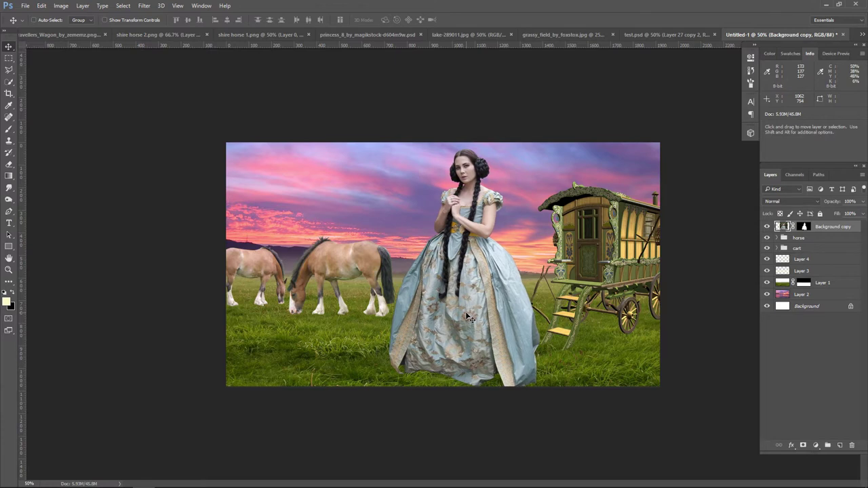
key("Right")
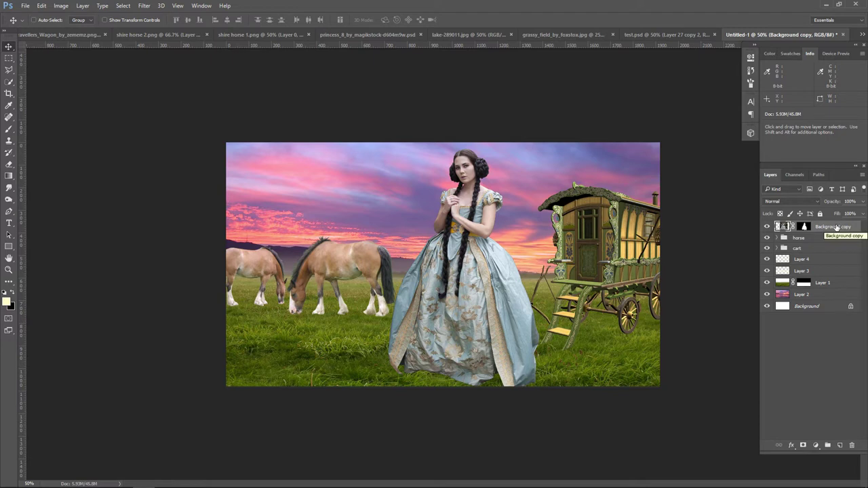
left_click(843, 286)
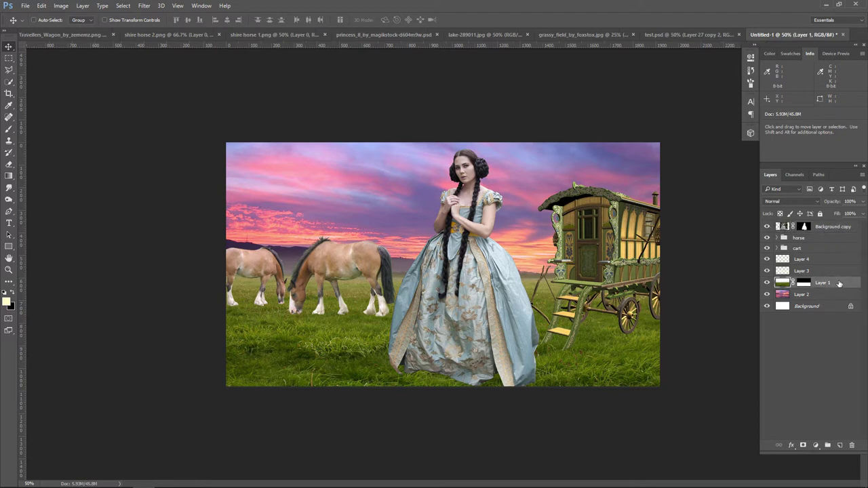
- Add a clipped Hue/Saturation adjustment to the grass with saturation −66 and lightness −23
left_click(817, 444)
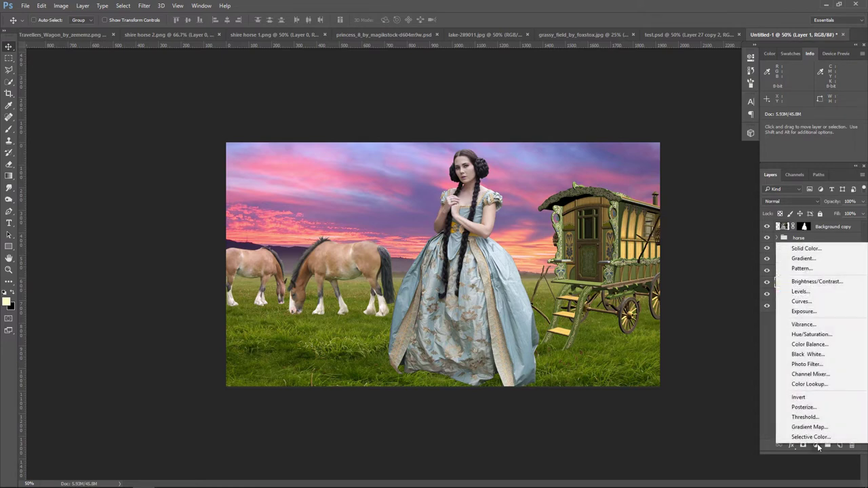
left_click(830, 335)
left_click(671, 274)
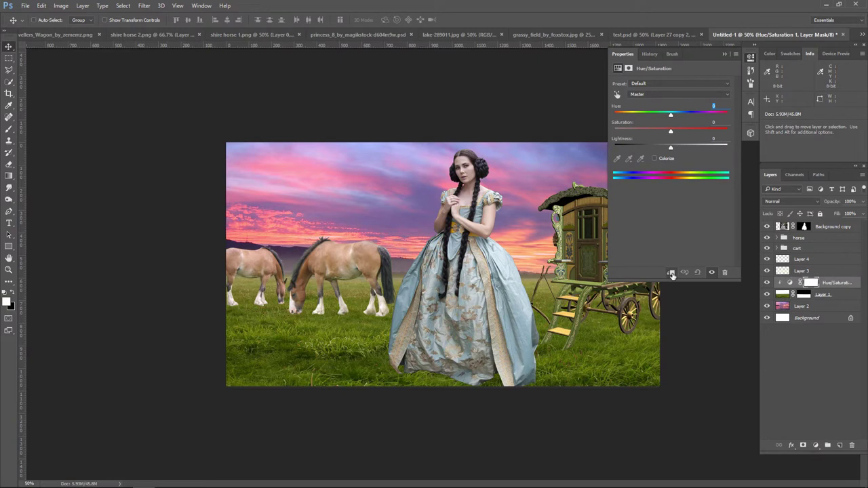
mouse_move(671, 133)
left_mouse_down()
mouse_move(634, 131)
mouse_move(662, 147)
left_mouse_up()
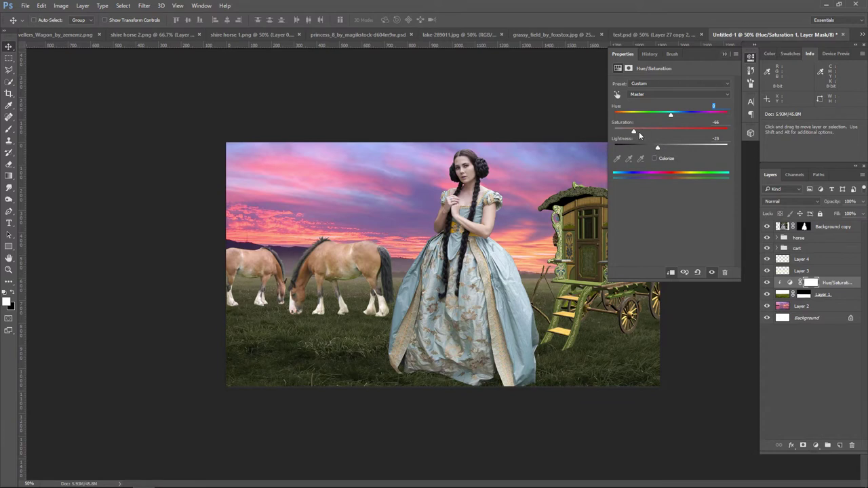
left_click(725, 54)
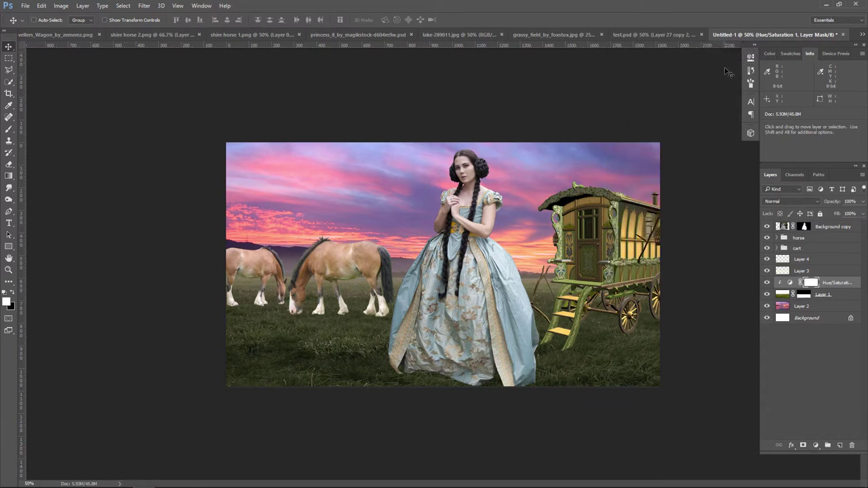
- Add a Brightness/Contrast adjustment above the grass that lowers its brightness
left_click(816, 445)
left_click(823, 285)
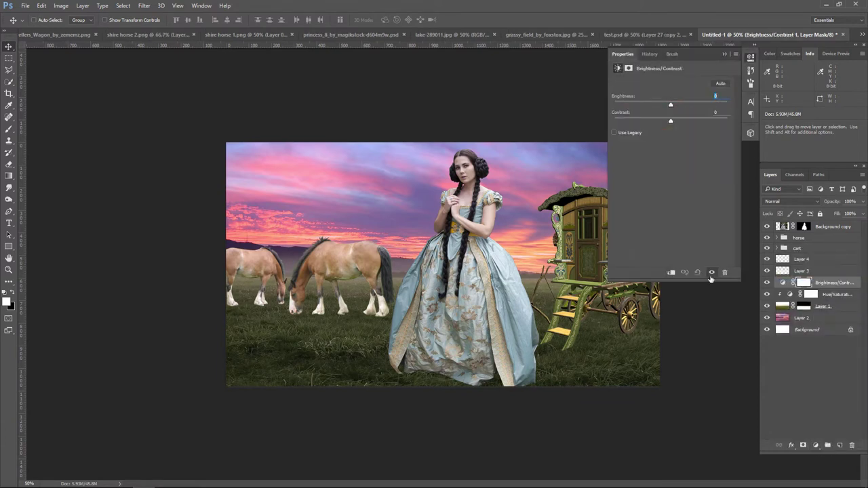
mouse_move(671, 104)
left_mouse_down()
mouse_move(652, 105)
mouse_move(658, 107)
left_mouse_up()
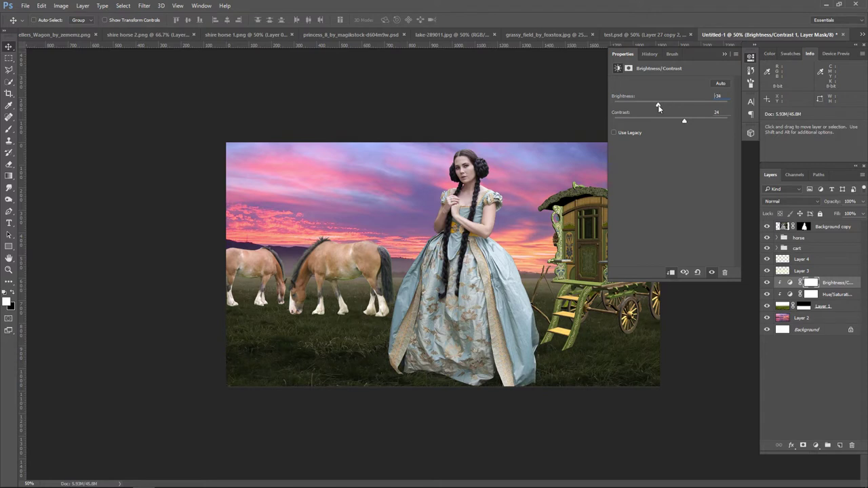
left_click(727, 53)
left_click(851, 310)
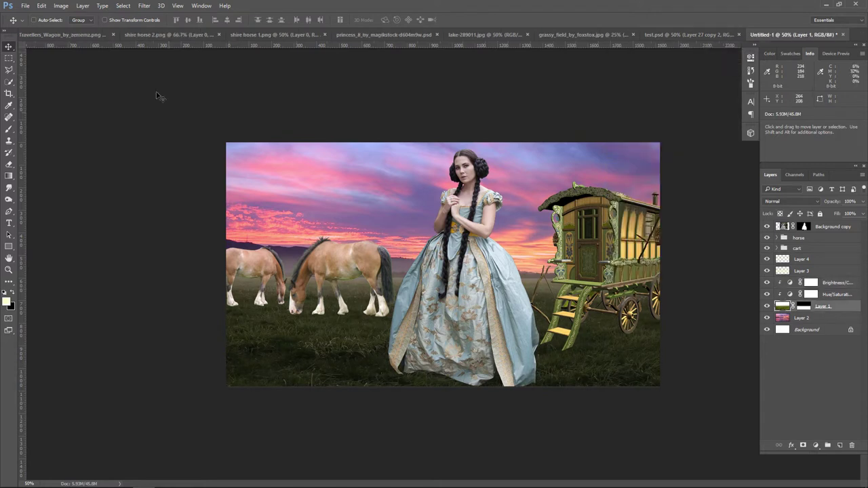
- Apply Camera Raw to the grass with more Clarity, Highlights −100 and Shadows +85
left_click(146, 9)
left_click(152, 59)
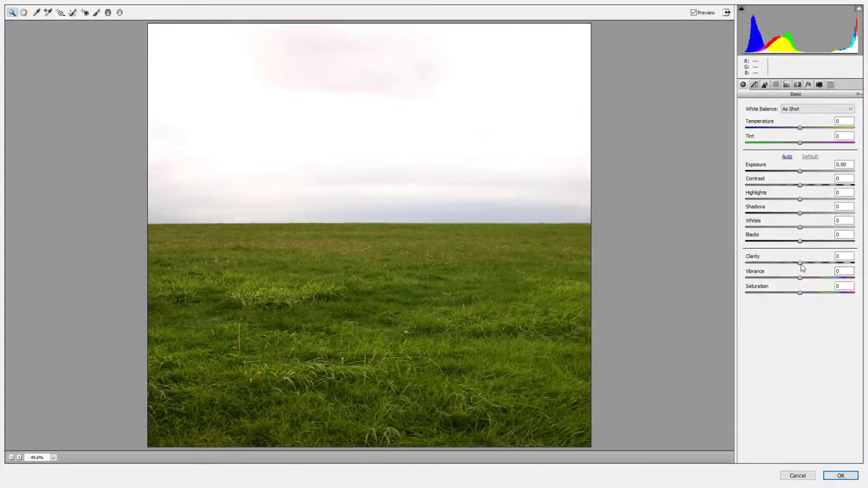
left_click_drag(801, 265, 812, 266)
left_click_drag(800, 199, 745, 198)
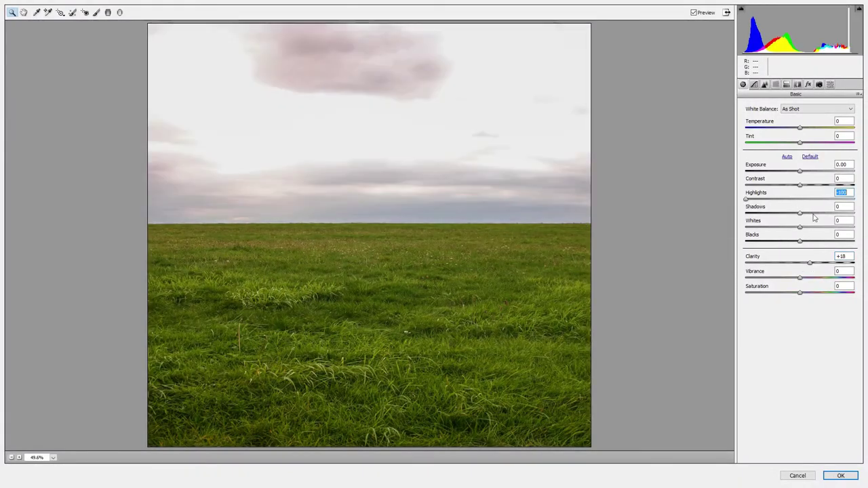
mouse_move(800, 213)
left_mouse_down()
mouse_move(846, 214)
mouse_move(773, 228)
mouse_move(822, 241)
left_mouse_up()
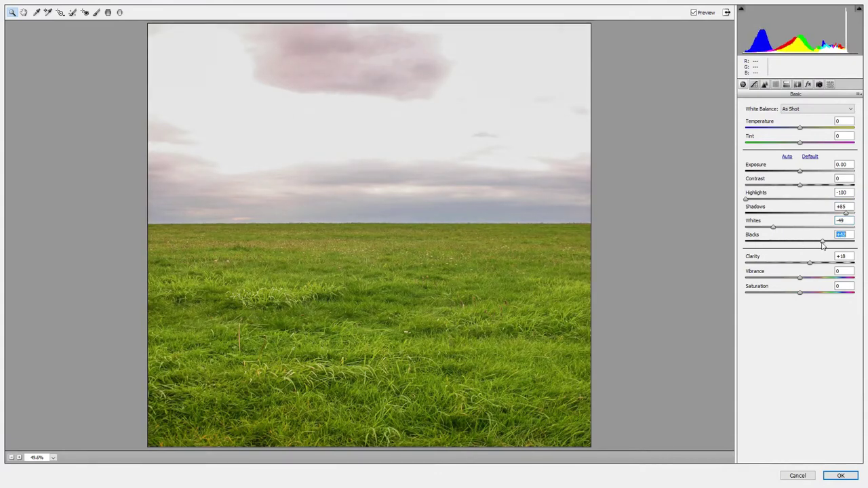
- Set Exposure −1.05, Contrast +27 and Temperature +16, then apply the Camera Raw edits
mouse_move(800, 170)
left_mouse_down()
mouse_move(789, 171)
mouse_move(815, 185)
left_mouse_up()
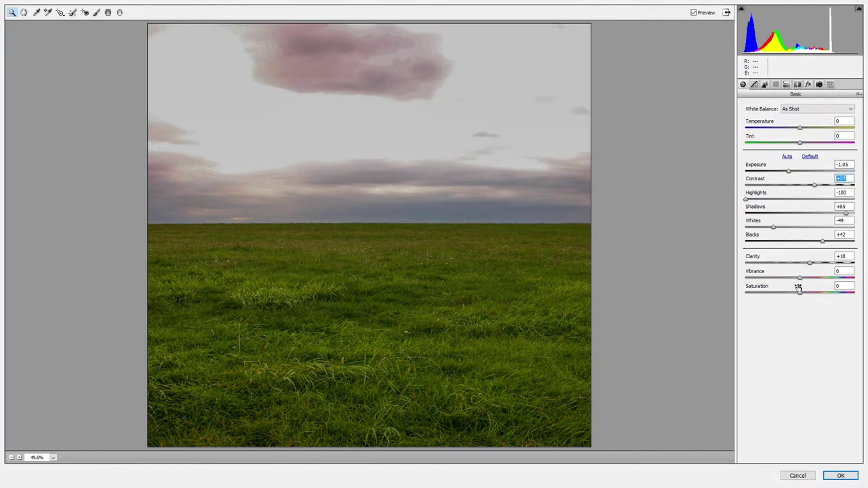
mouse_move(800, 278)
left_mouse_down()
mouse_move(780, 278)
mouse_move(808, 296)
left_mouse_up()
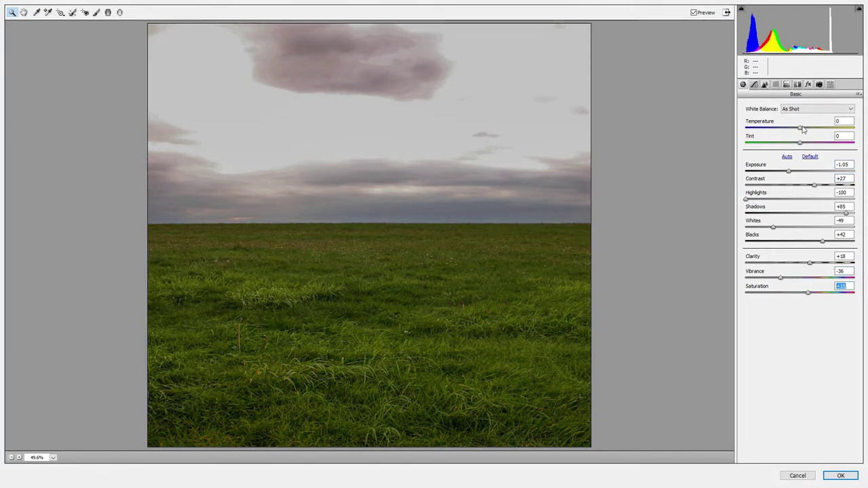
mouse_move(800, 128)
left_mouse_down()
mouse_move(809, 128)
mouse_move(807, 145)
left_mouse_up()
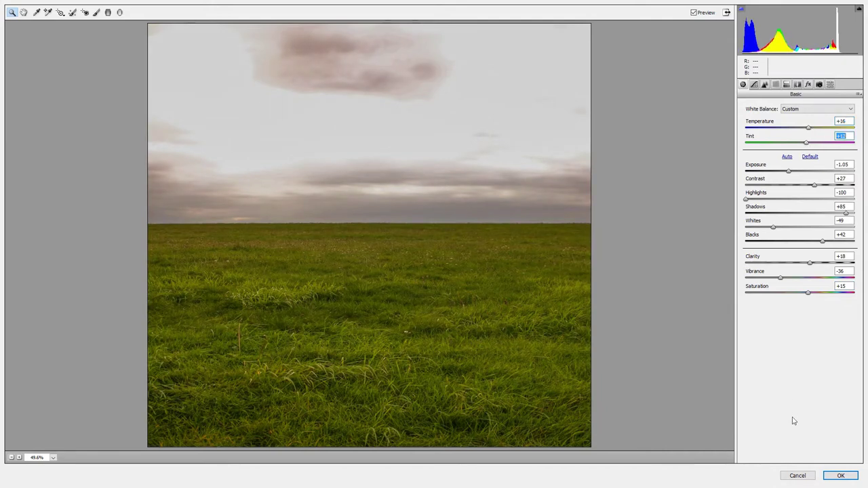
left_click(841, 476)
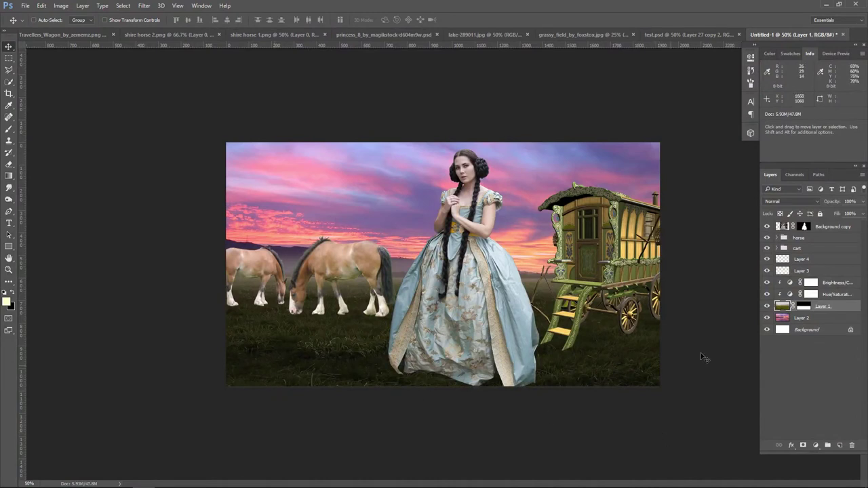
- Lower the grass Brightness/Contrast adjustment to 67% opacity
left_click(767, 284)
left_click(837, 289)
left_click(863, 202)
left_click_drag(859, 215, 849, 215)
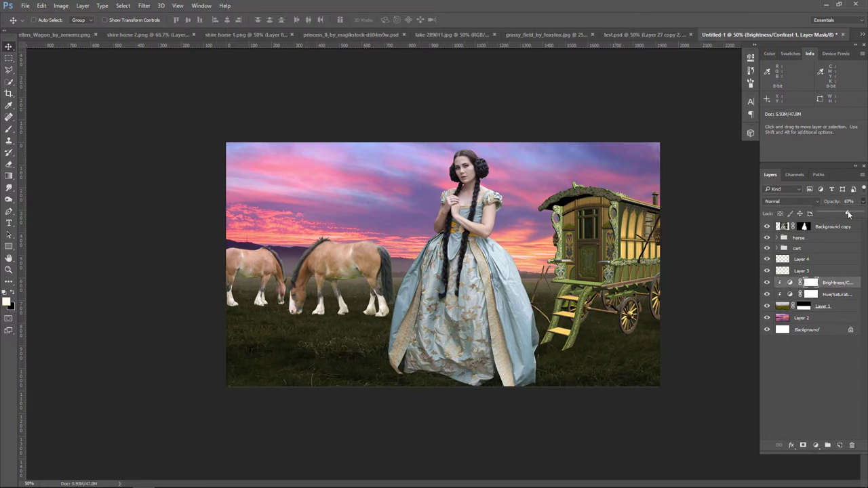
- Nudge the grass Hue/Saturation hue slightly negative, to about −8
left_click(839, 295)
double_click(791, 295)
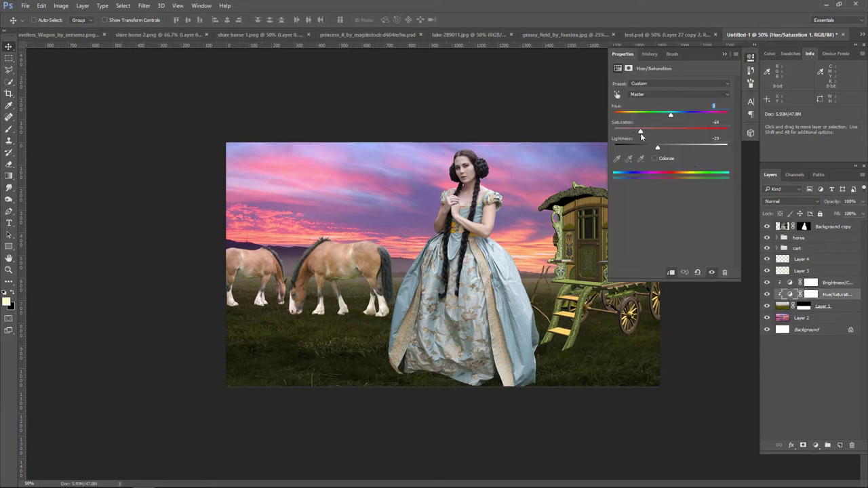
left_click_drag(671, 118, 668, 118)
left_click(725, 54)
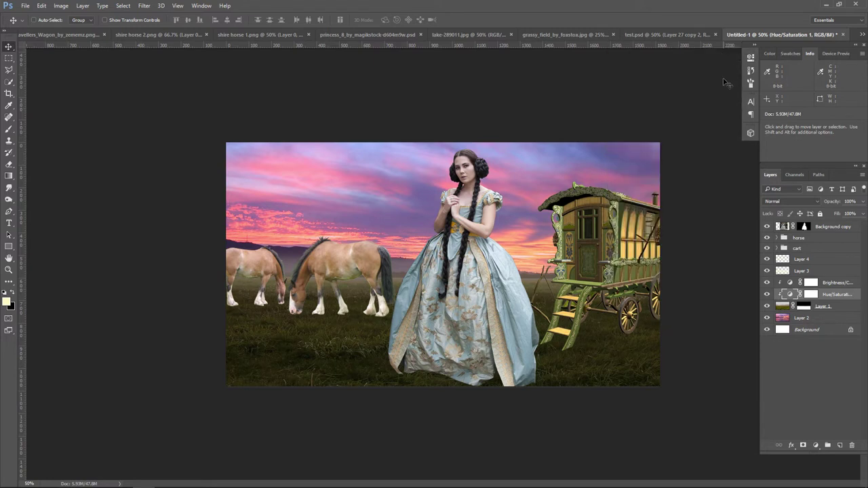
left_click(816, 446)
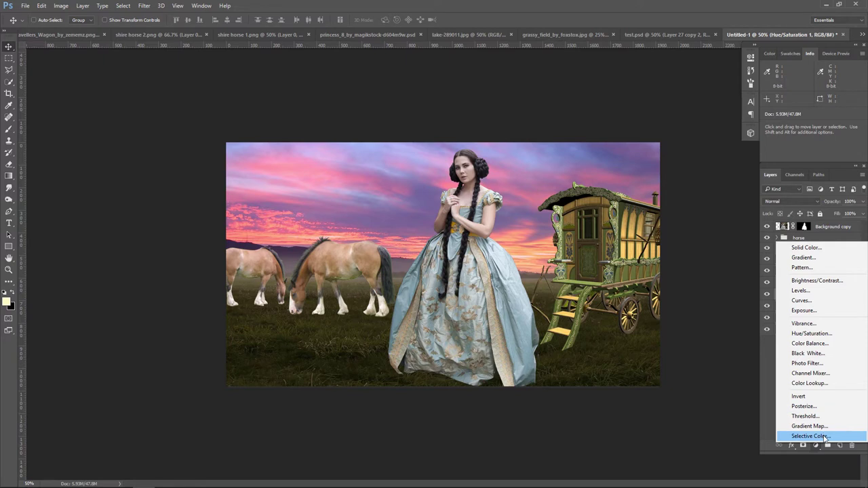
- Add a Selective Color layer, lower Yellows black, and set Greens yellow +28, cyan −17
left_click(825, 437)
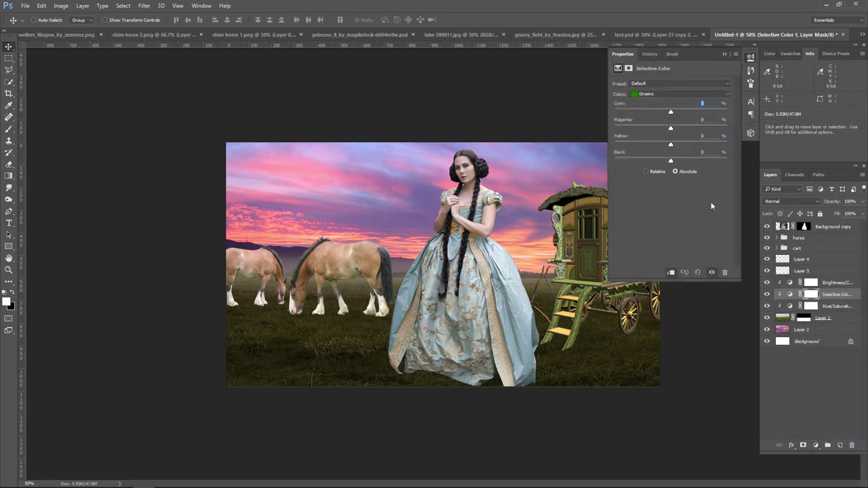
left_click(656, 94)
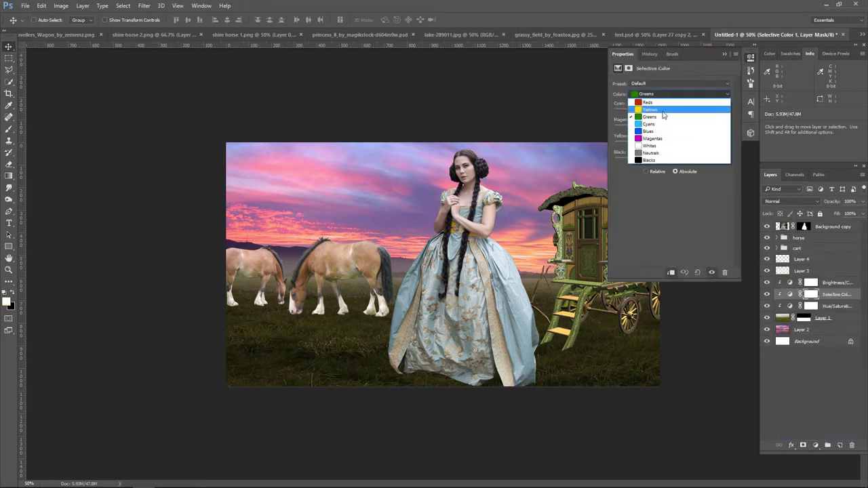
left_click(655, 101)
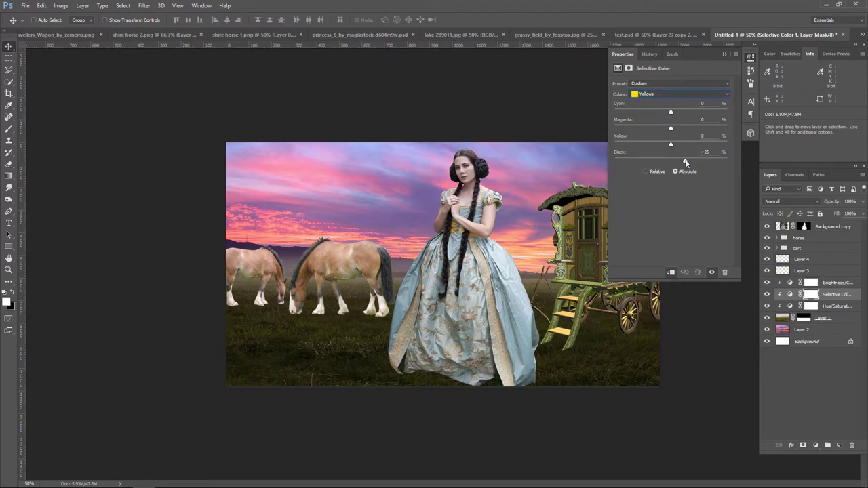
mouse_move(685, 162)
left_mouse_down()
mouse_move(671, 161)
mouse_move(692, 147)
mouse_move(683, 145)
left_mouse_up()
left_click(677, 95)
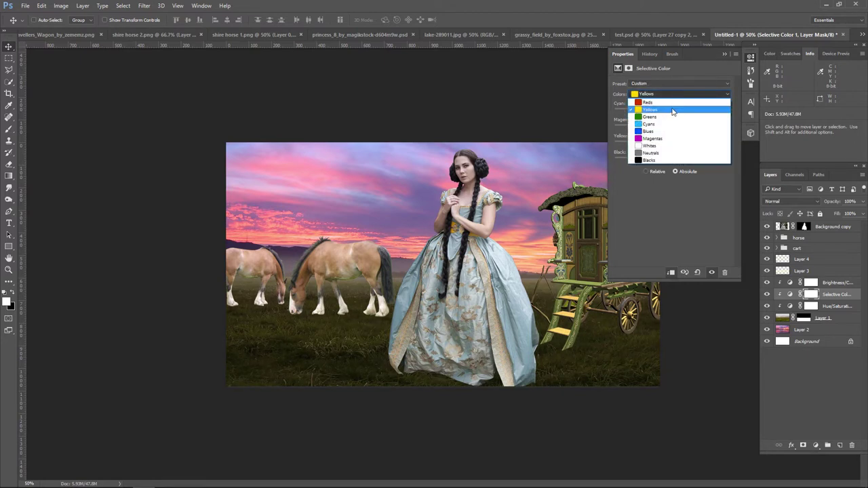
left_click(671, 112)
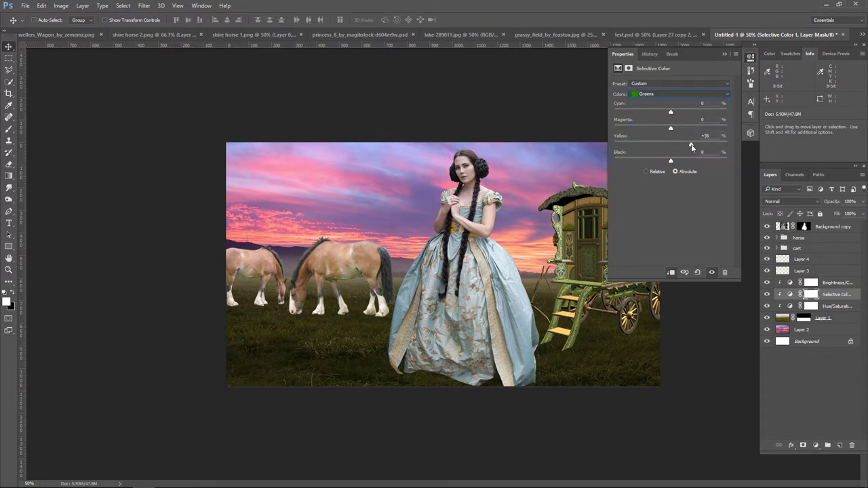
left_click_drag(692, 146, 657, 161)
left_click_drag(643, 113, 658, 116)
- Set Yellows cyan to −30 with reduced black, and the layer opacity to 75%
left_click(666, 96)
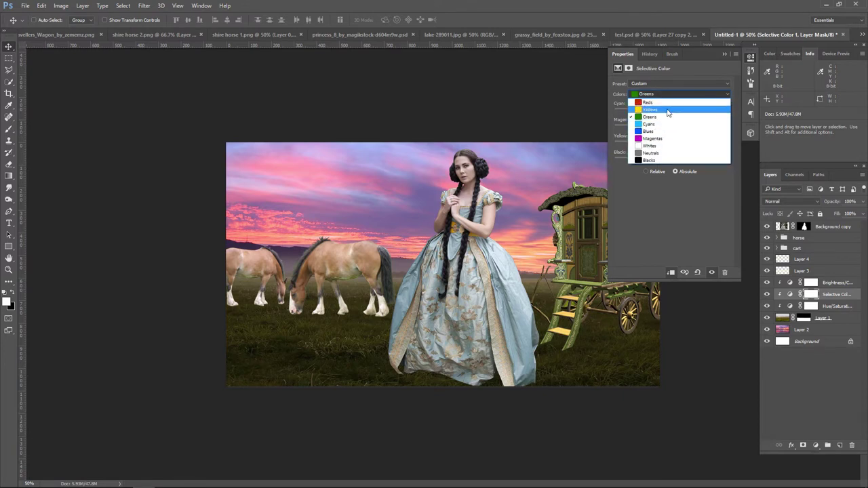
left_click(678, 110)
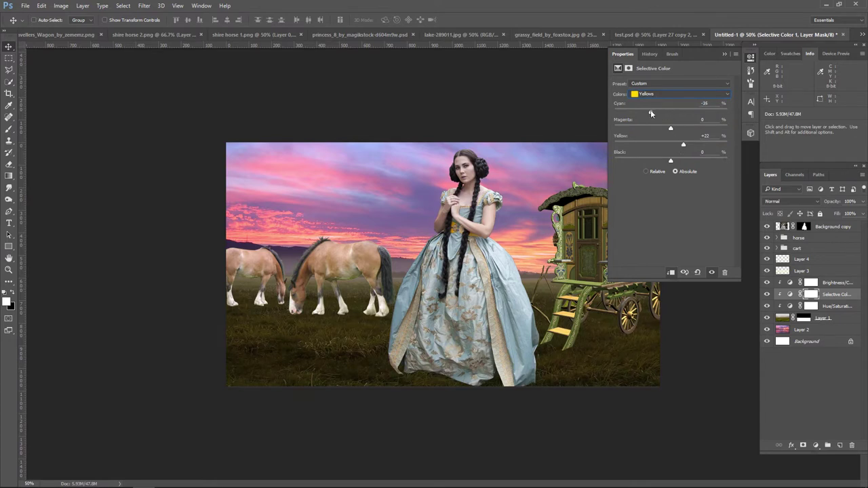
left_click_drag(651, 112, 654, 112)
left_click_drag(671, 163, 668, 163)
left_click(725, 54)
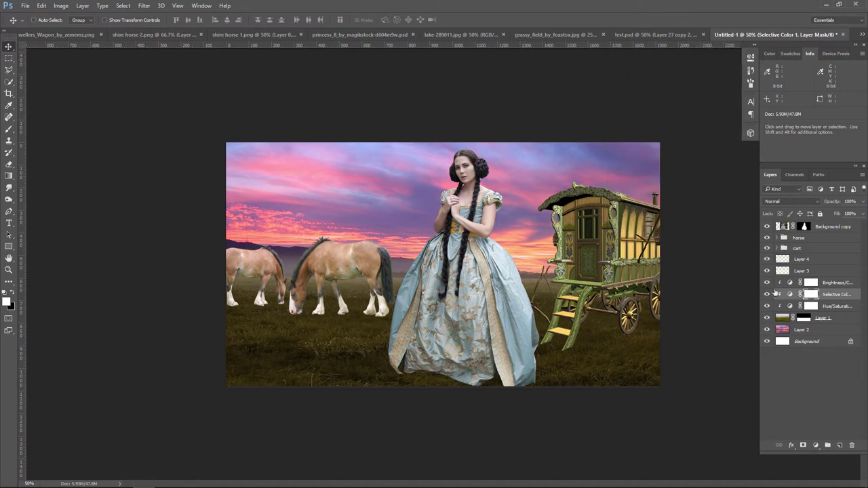
left_click(863, 201)
left_click_drag(862, 214, 852, 215)
- Add a Color Balance layer with midtones at +14 red, −7 magenta, −36 yellow
left_click(841, 283)
left_click(816, 446)
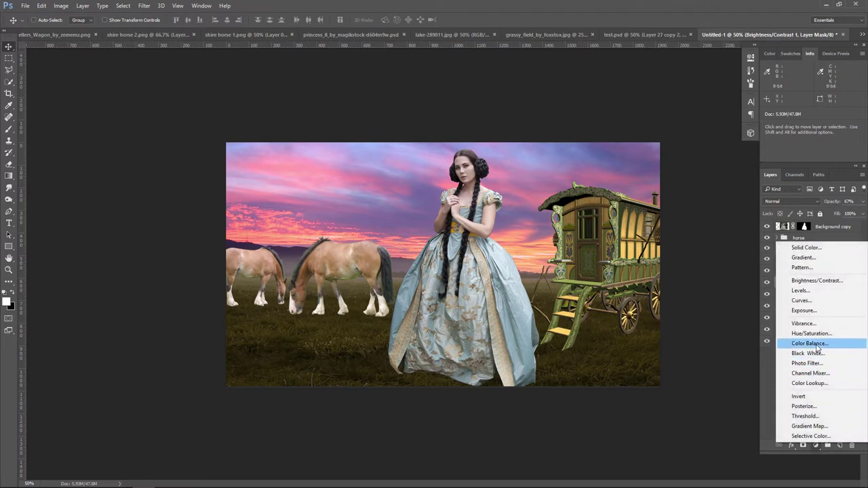
left_click(810, 344)
mouse_move(660, 137)
left_mouse_down()
mouse_move(641, 132)
mouse_move(671, 102)
left_mouse_up()
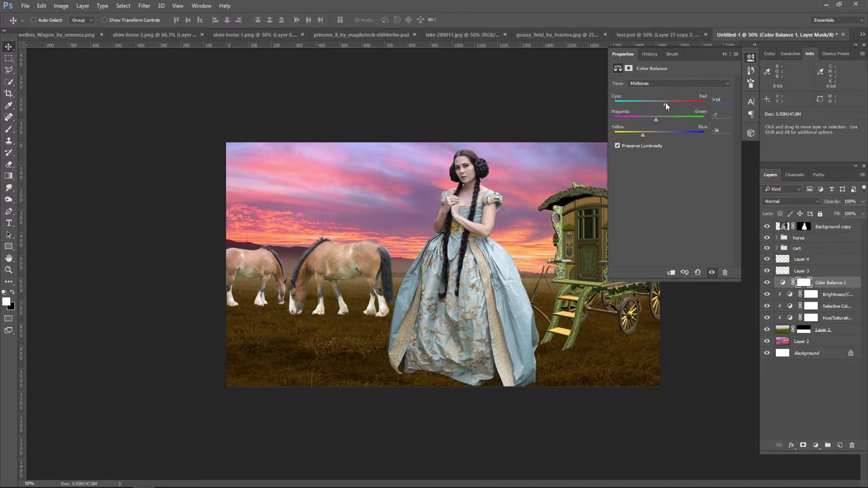
left_click(751, 57)
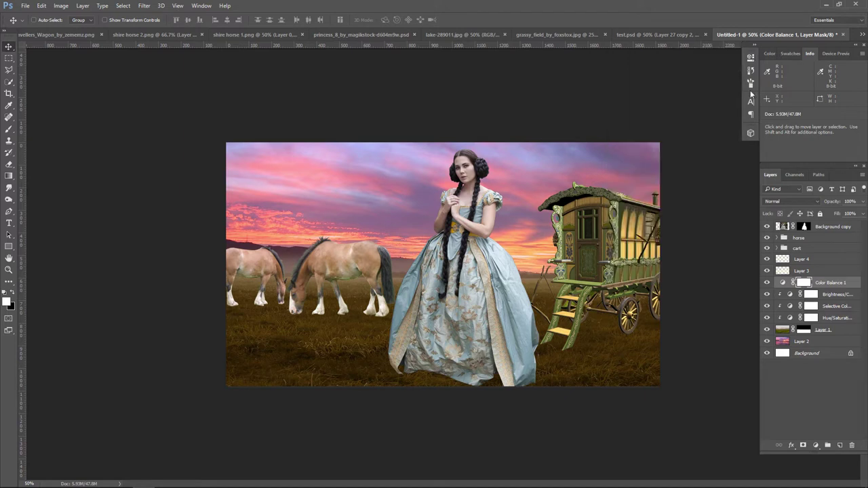
- Lower the Color Balance opacity to 54% and clip it to the layer below
left_click(864, 201)
left_click_drag(863, 214, 850, 215)
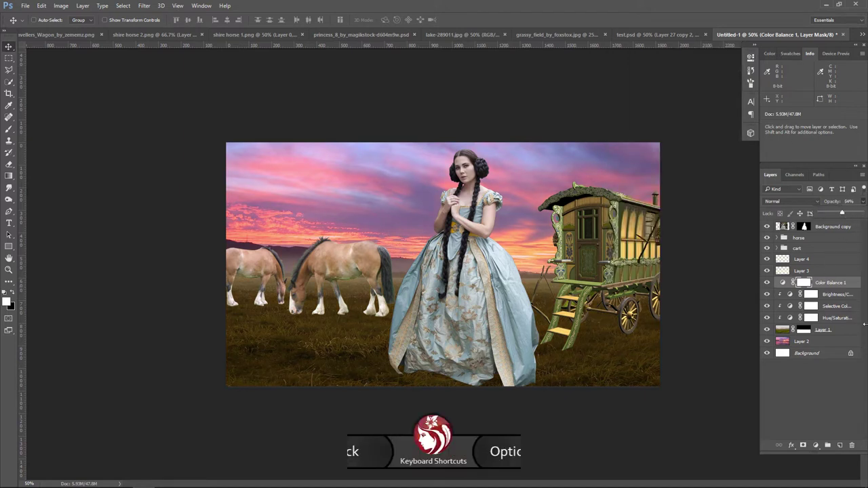
left_click(849, 288, "alt")
left_click(817, 446)
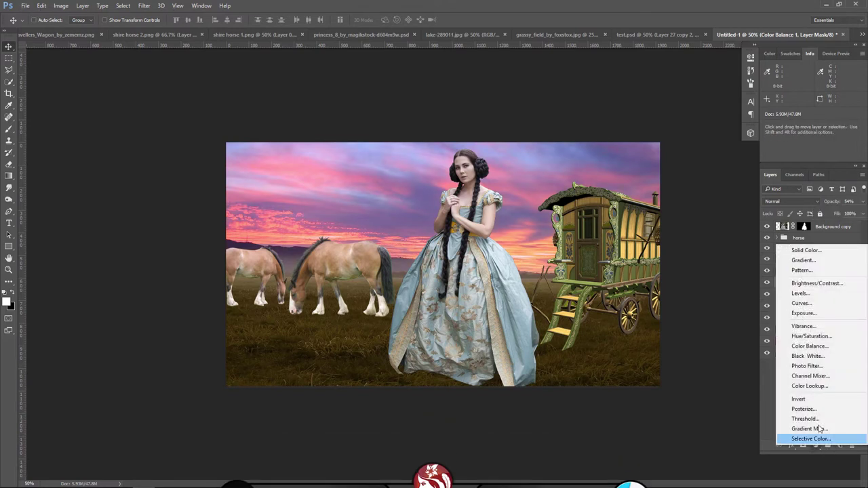
- Add a Levels adjustment with white input about 213 and midtone 0.75 to deepen the grass
left_click(824, 300)
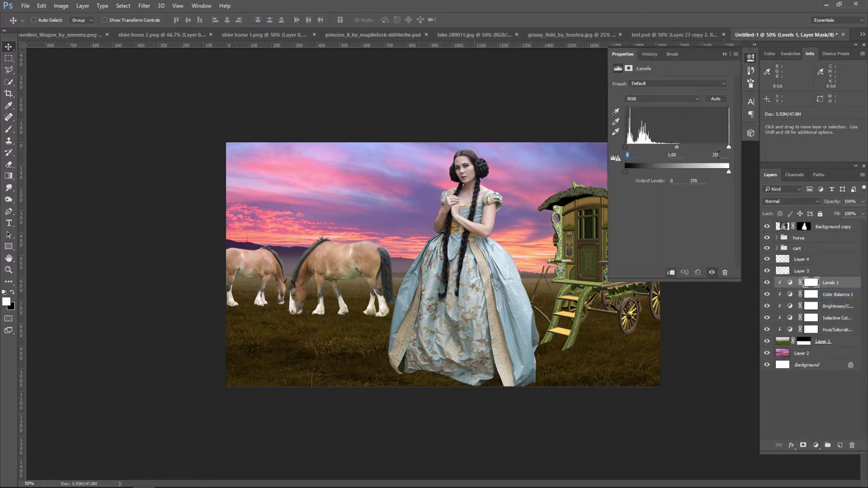
left_click_drag(729, 148, 694, 147)
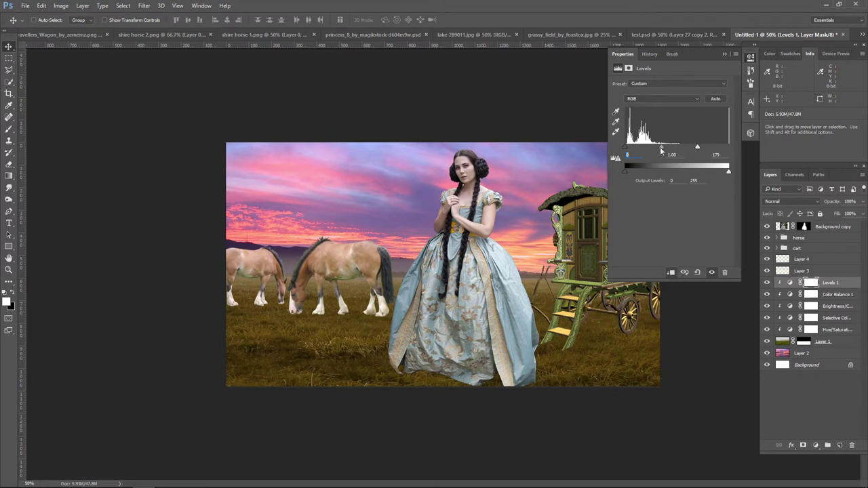
left_click_drag(662, 150, 710, 149)
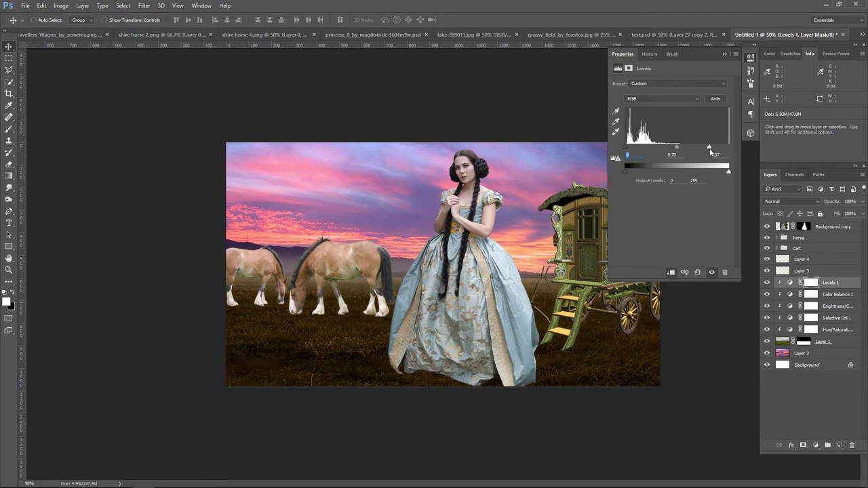
left_click_drag(678, 148, 674, 148)
left_click(726, 54)
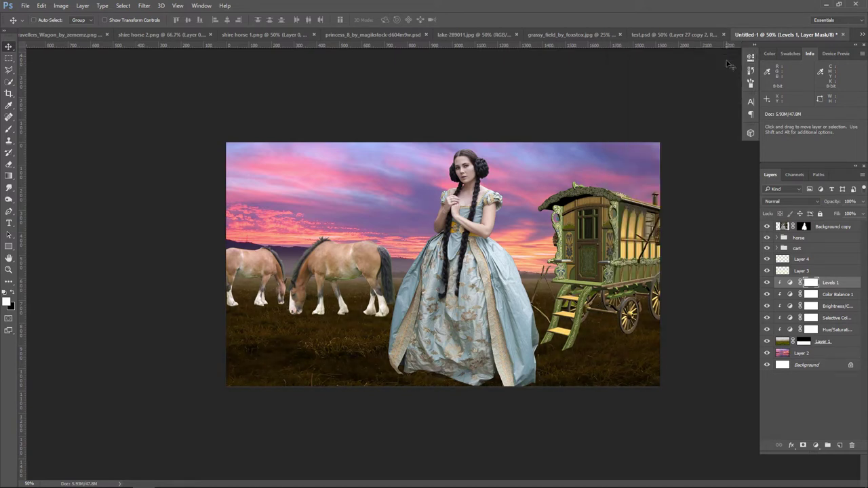
- Retune the grass Hue/Saturation to lightness −5 and hue +2
left_click(831, 331)
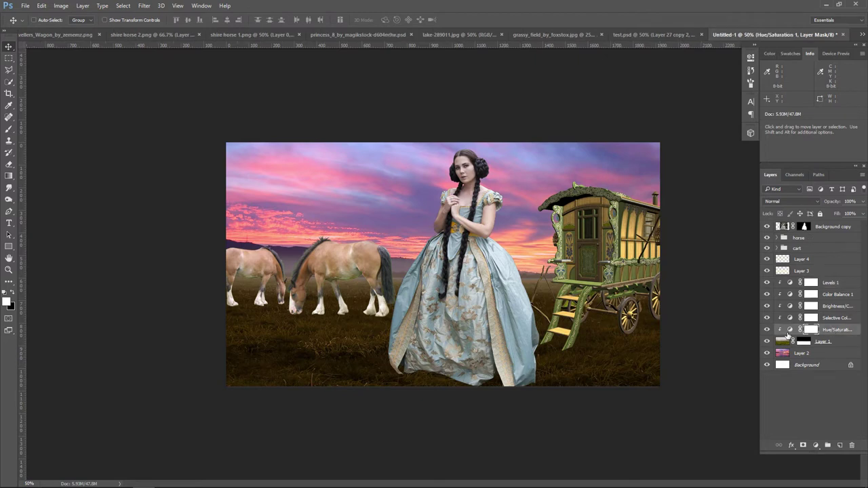
left_click(790, 331)
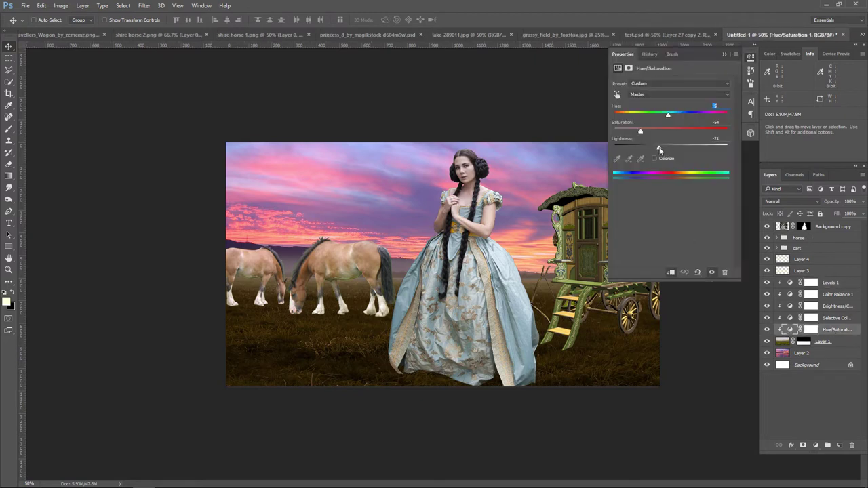
left_click_drag(660, 149, 669, 155)
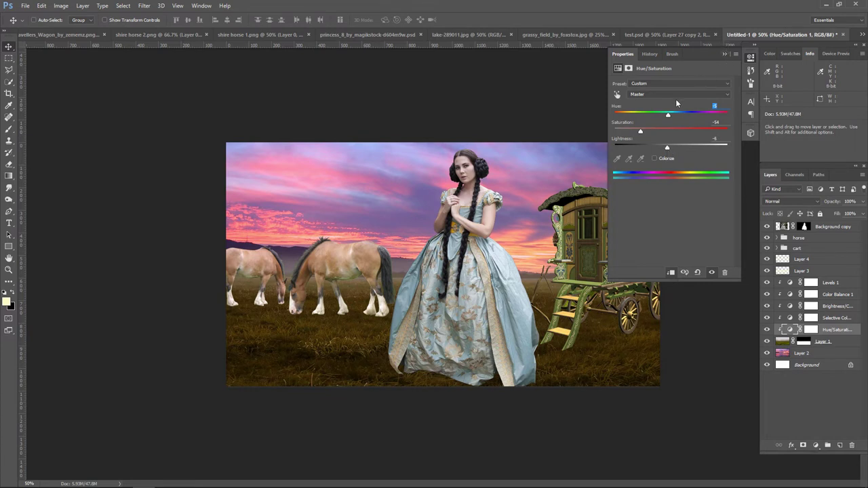
left_click_drag(666, 118, 673, 115)
left_click(726, 53)
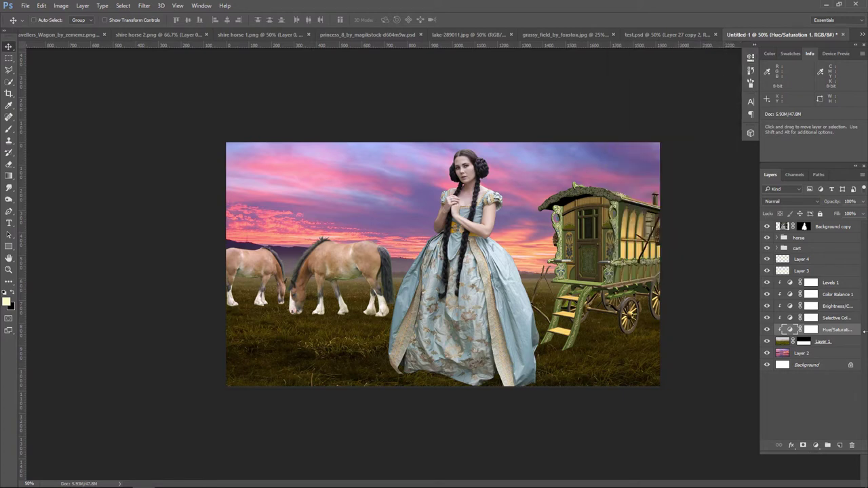
- Raise the Selective Color Greens black to +40
left_click(812, 318)
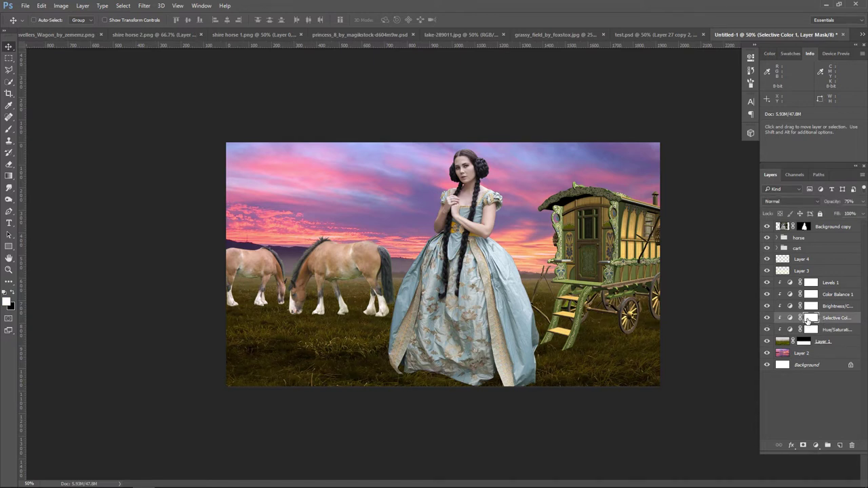
left_click(791, 319)
double_click(790, 319)
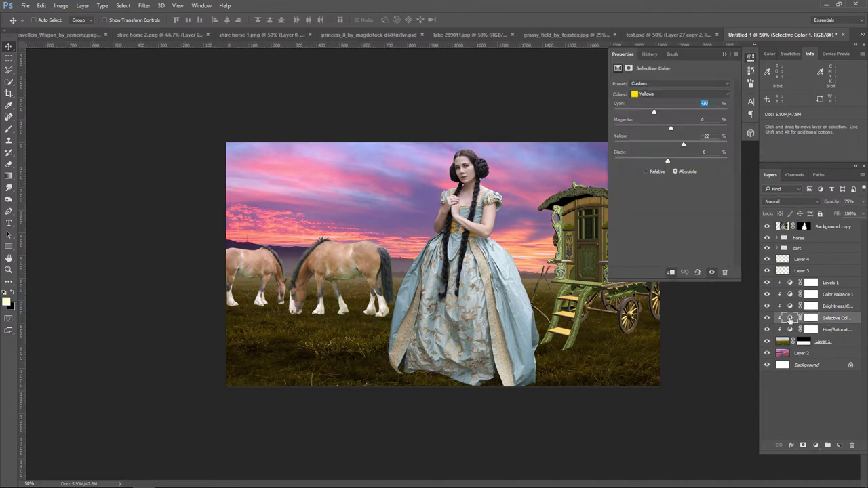
left_click(680, 93)
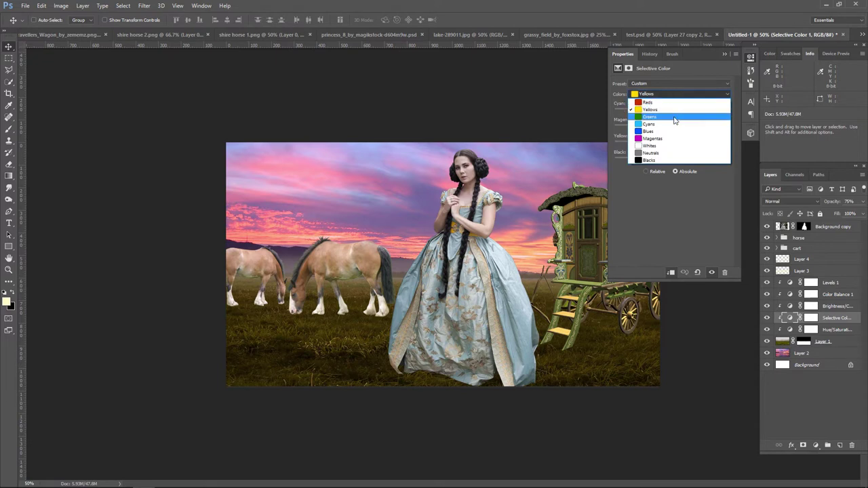
left_click(681, 117)
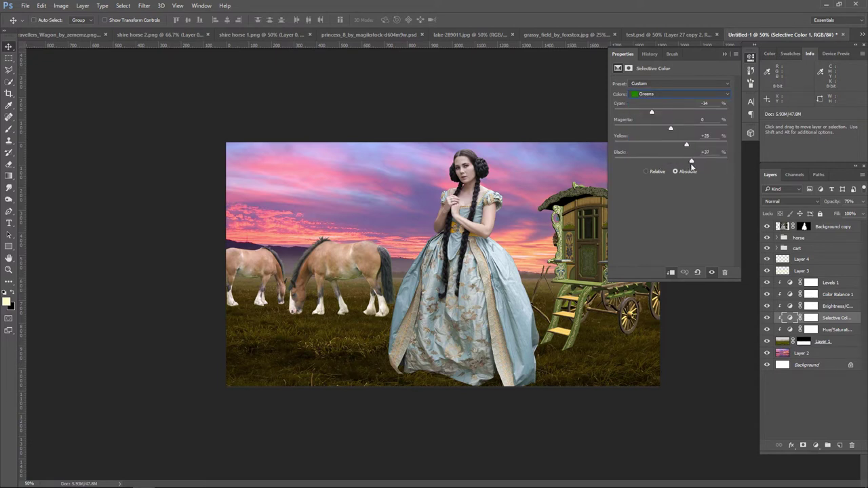
left_click_drag(692, 163, 694, 162)
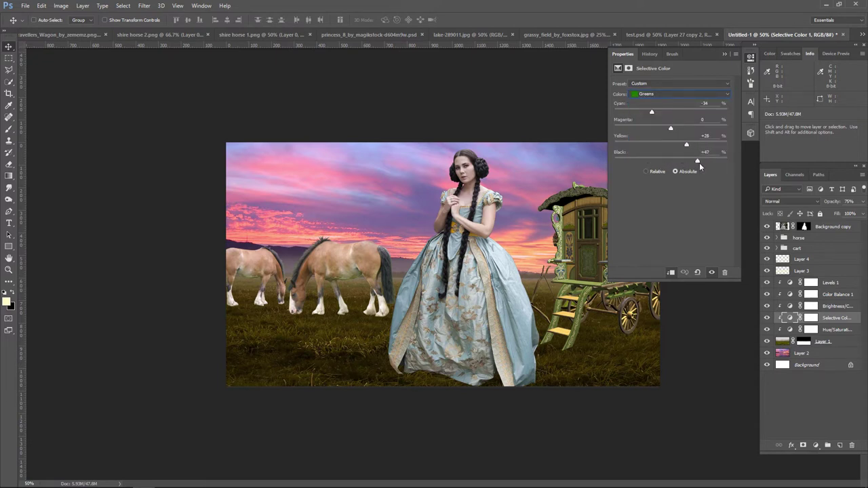
left_click(726, 56)
- Paint black on the Brightness/Contrast mask to remove the brightening from the left grass
left_click(840, 306)
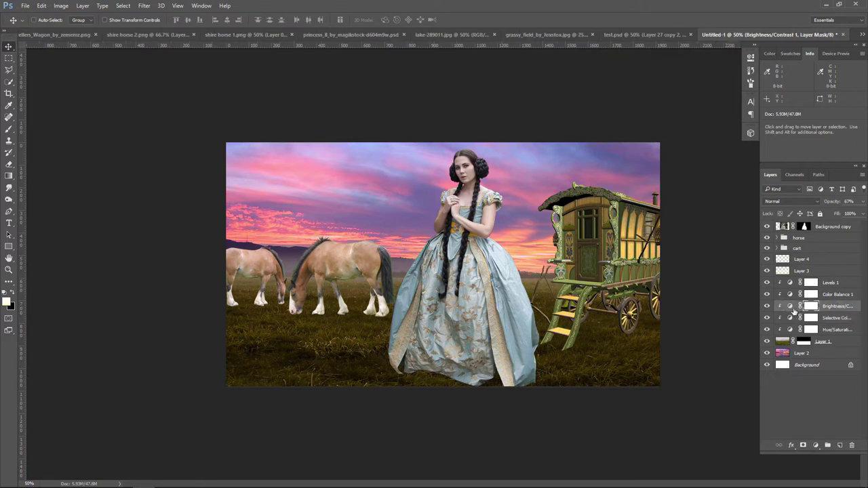
left_click(767, 306)
left_click(10, 131)
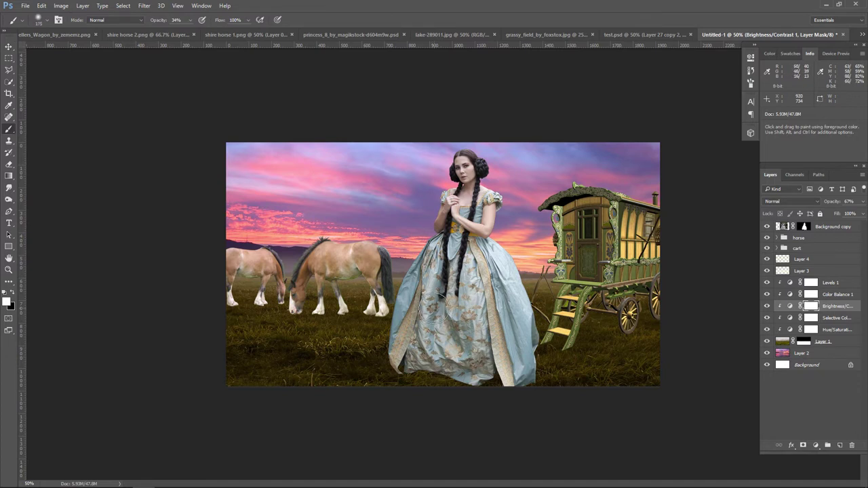
key("bracketright")
key("bracketright")
key("bracketright")
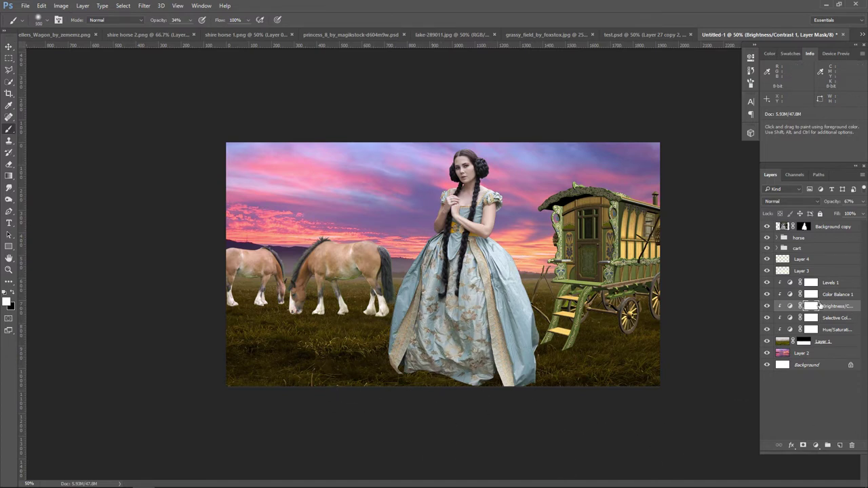
left_click(13, 296)
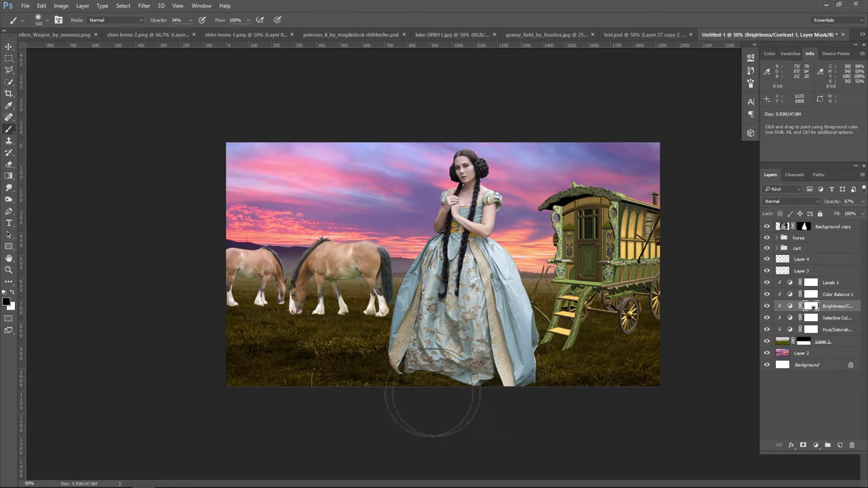
left_click_drag(411, 368, 411, 364)
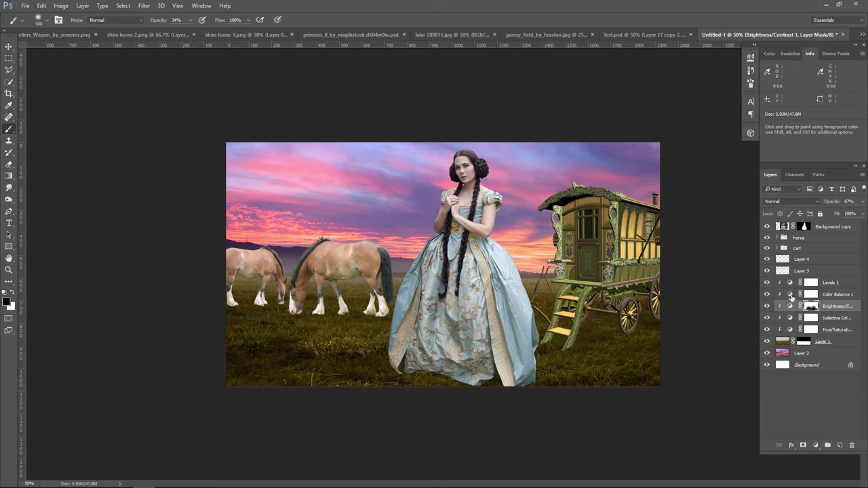
left_click(768, 306)
- Weaken Color Balance 1 to 21% opacity and retune Levels 1 to white input 186, midtone 0.76
left_click(825, 294)
left_click(863, 202)
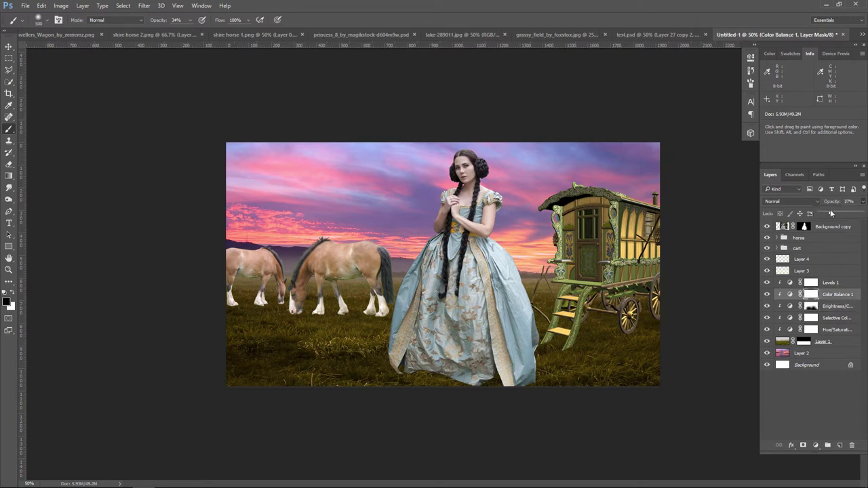
left_click(768, 296)
left_click(839, 284)
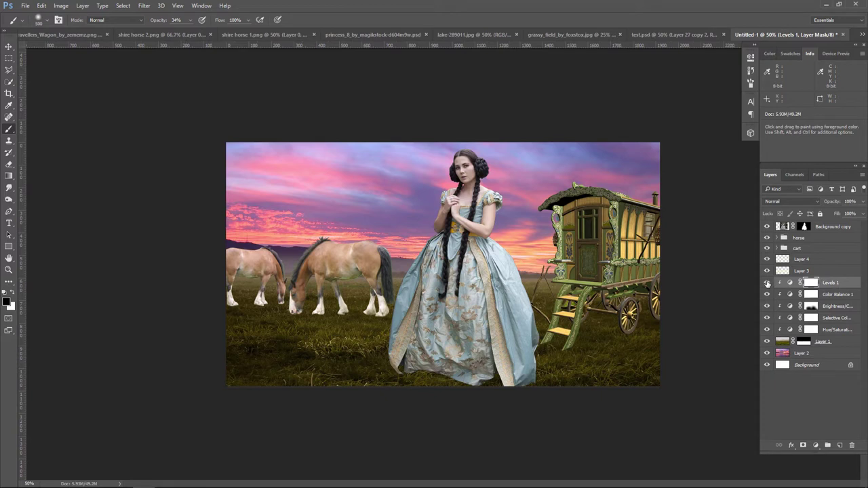
left_click(768, 284)
double_click(791, 284)
left_click_drag(728, 145, 695, 148)
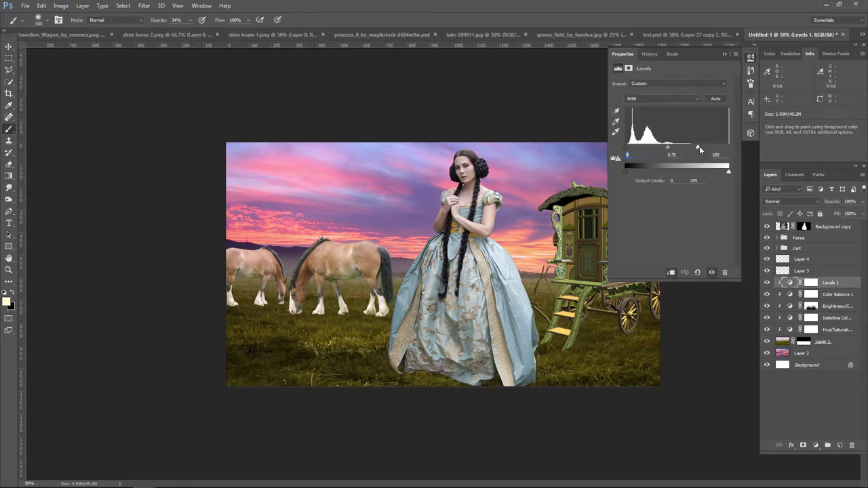
left_click(725, 55)
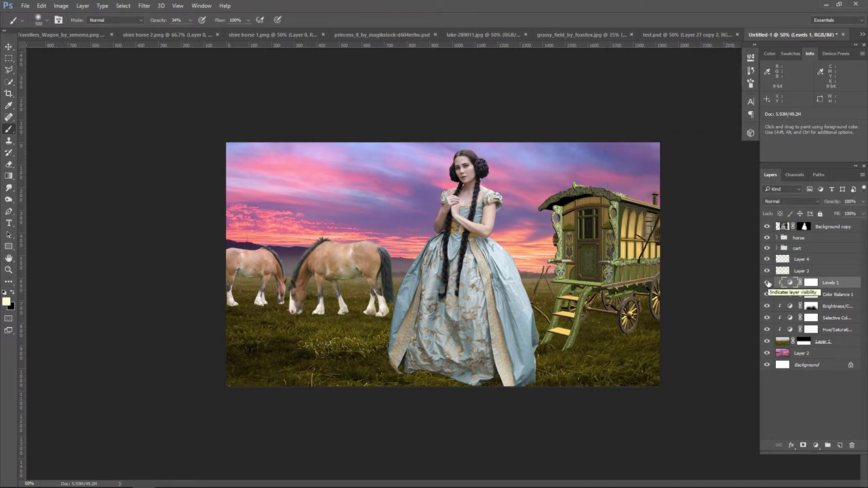
left_click(835, 354)
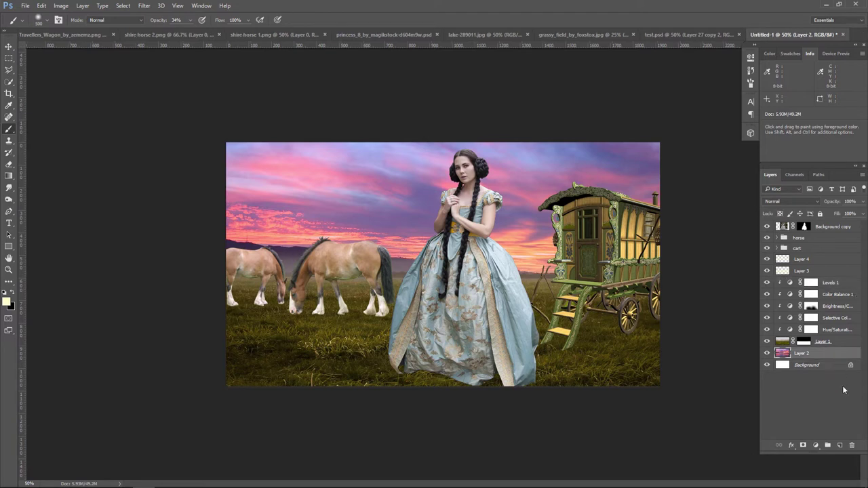
- Add a Hue/Saturation adjustment above the sky that lowers its lightness and saturation
left_click(816, 446)
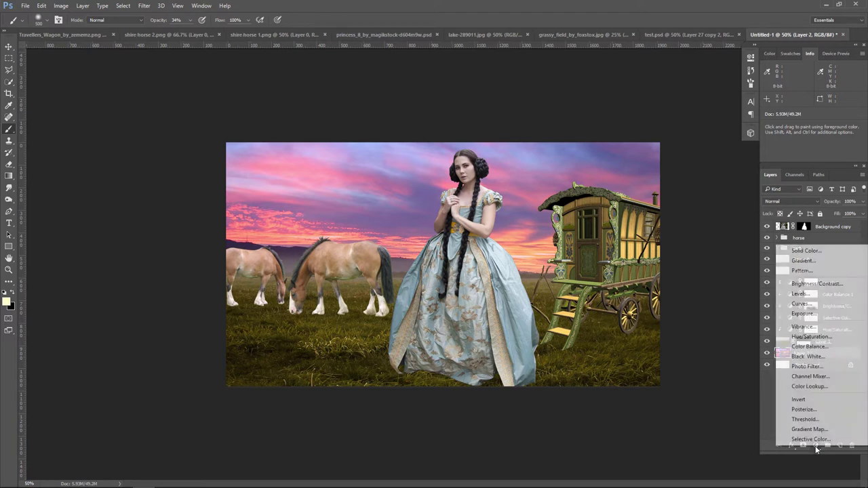
left_click(831, 338)
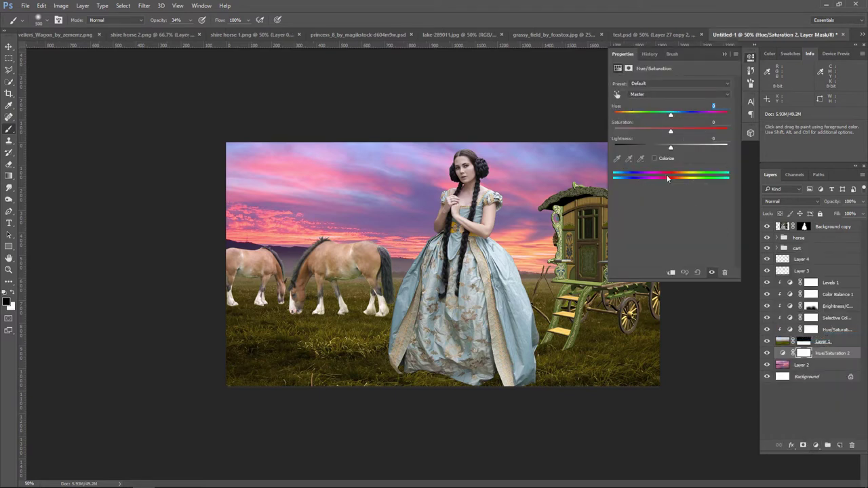
mouse_move(671, 146)
left_mouse_down()
mouse_move(656, 148)
mouse_move(664, 132)
left_mouse_up()
left_click_drag(660, 148, 669, 148)
left_click(724, 53)
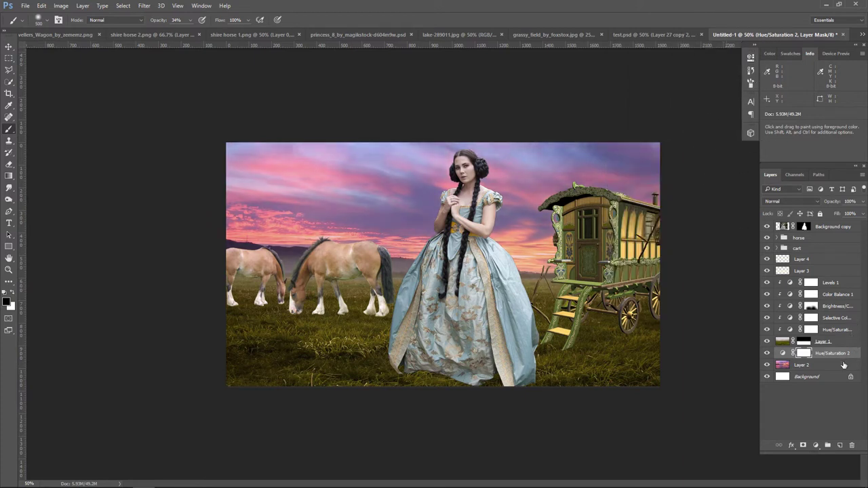
- Add a Brightness/Contrast of −65 brightness, contrast 2, masking part of it off the sky
left_click(816, 446)
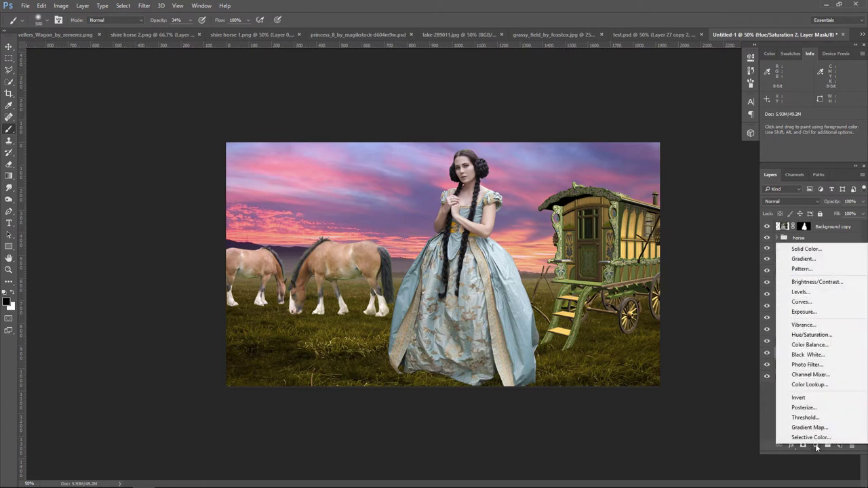
left_click(817, 281)
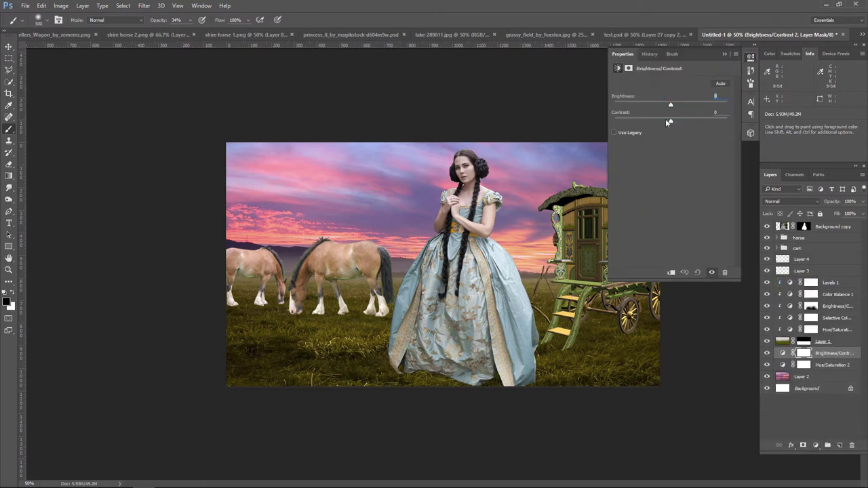
mouse_move(671, 107)
left_mouse_down()
mouse_move(680, 108)
mouse_move(648, 106)
left_mouse_up()
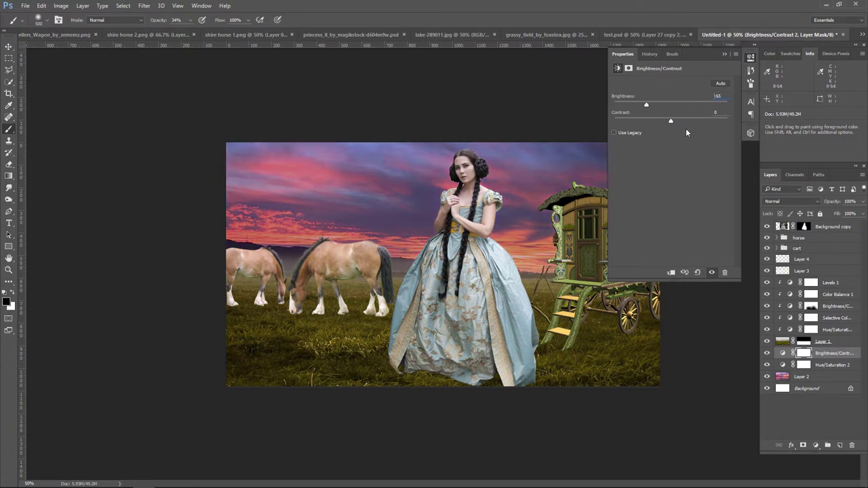
left_click_drag(684, 123, 677, 123)
left_click(725, 54)
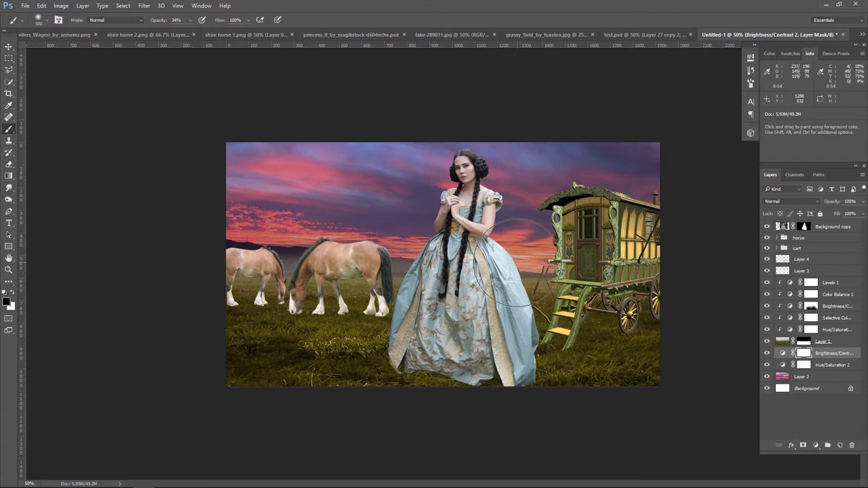
mouse_move(516, 244)
left_mouse_down()
mouse_move(502, 274)
mouse_move(528, 238)
mouse_move(522, 204)
mouse_move(450, 216)
mouse_move(543, 225)
left_mouse_up()
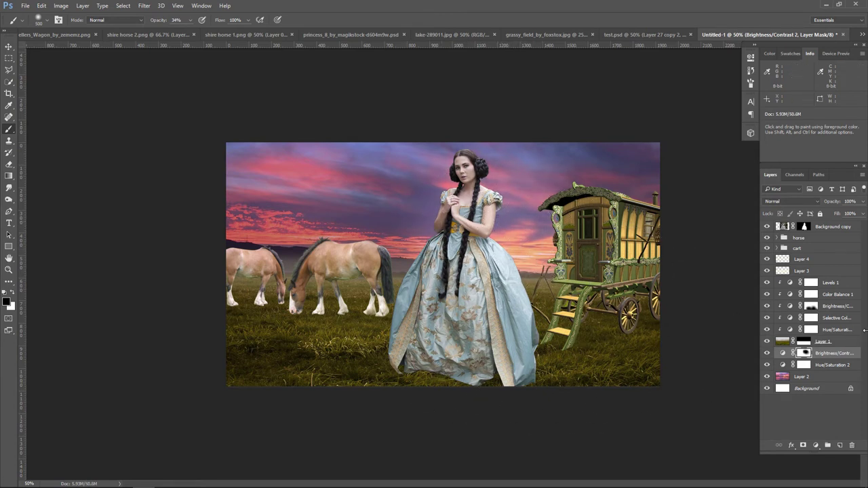
left_click(817, 445)
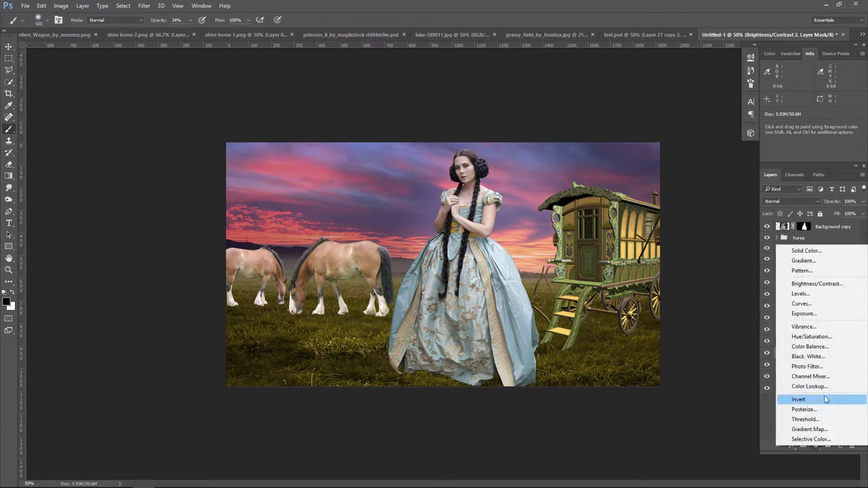
- Add an Exposure adjustment with raised exposure and a darker, punchier gamma
left_click(806, 314)
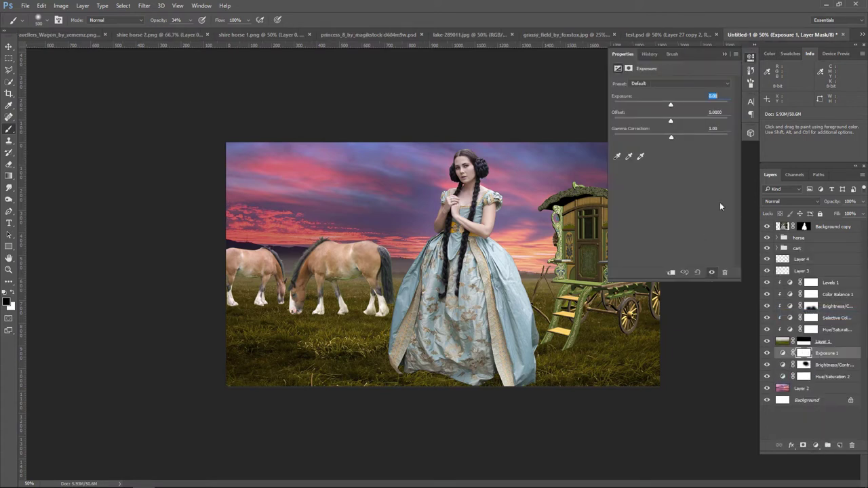
left_click_drag(675, 105, 678, 104)
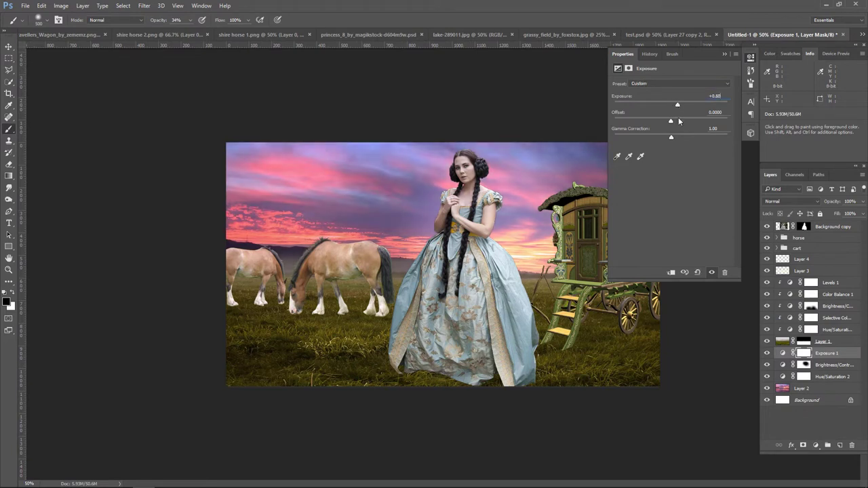
left_click_drag(672, 139, 684, 138)
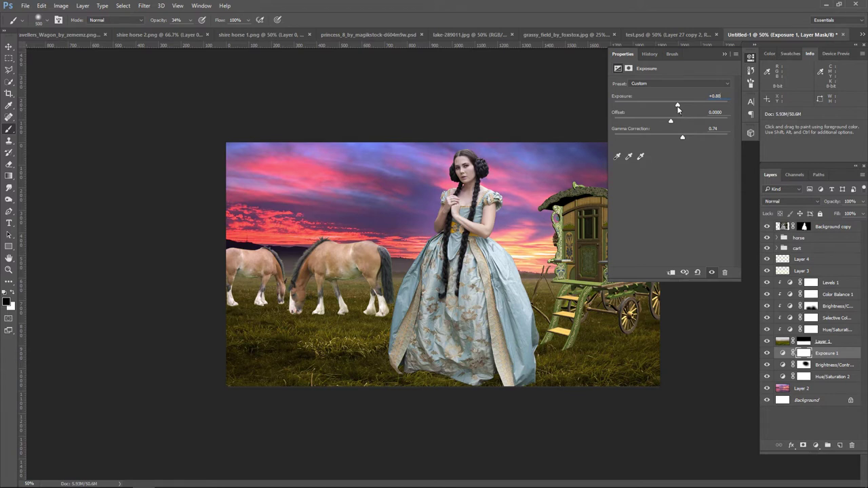
left_click_drag(677, 107, 677, 108)
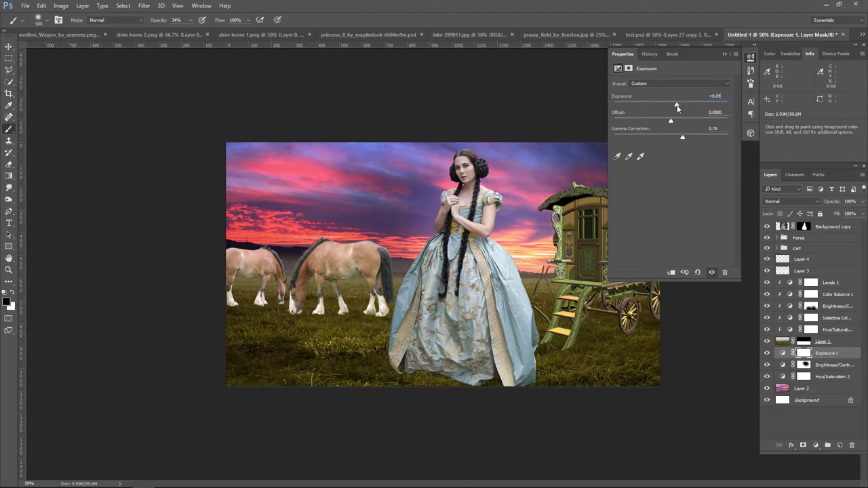
left_click(725, 55)
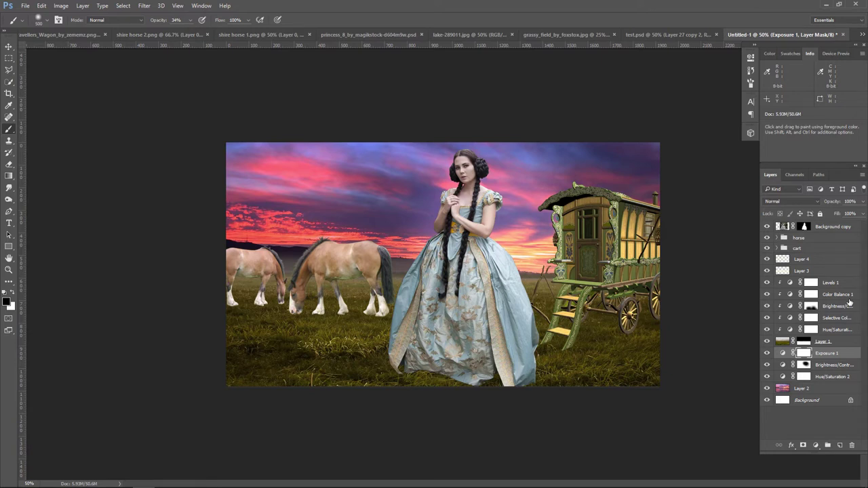
- Brighten the sky further with the Exposure adjustment and lower its opacity
double_click(785, 353)
left_click_drag(676, 105, 685, 106)
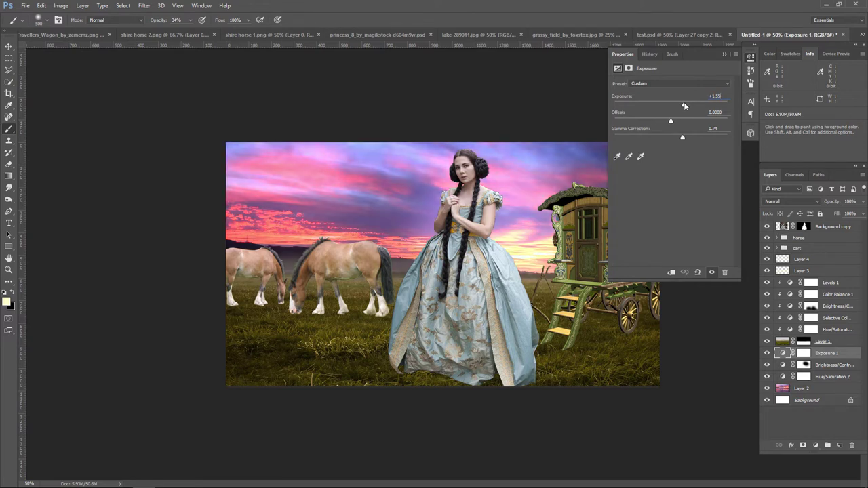
left_click(725, 55)
left_click(863, 202)
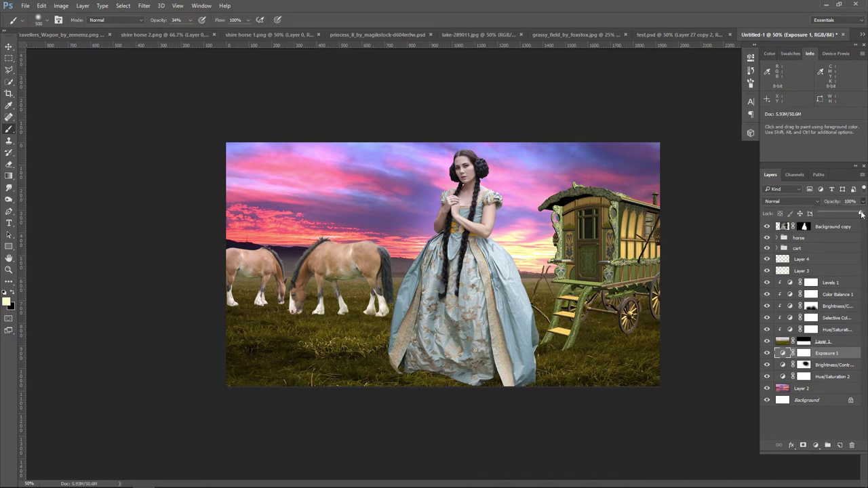
left_click_drag(863, 214, 855, 214)
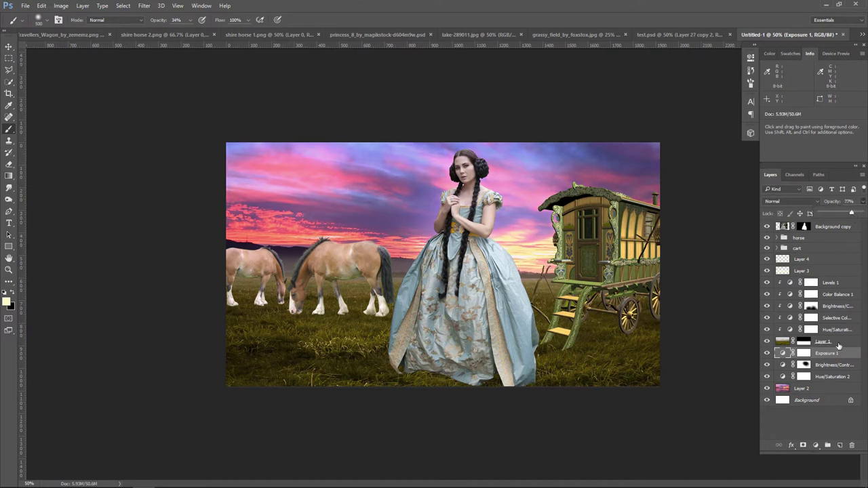
- Add a Levels adjustment that brightens the highlights
left_click(816, 446)
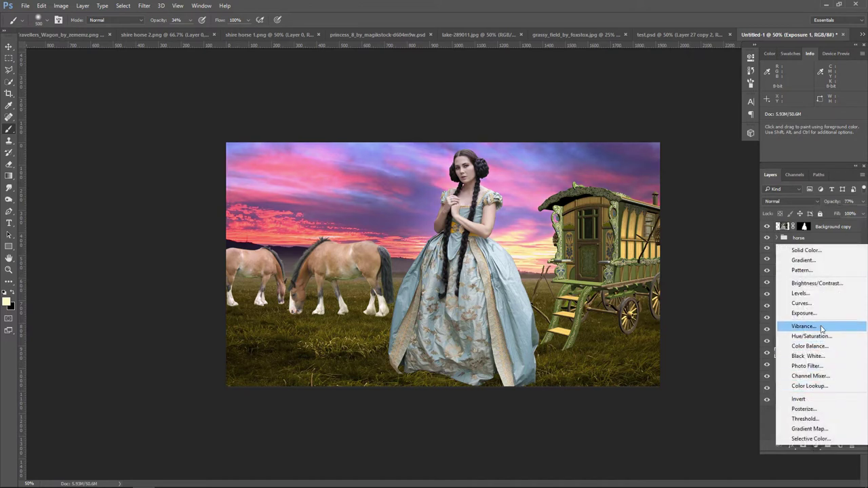
left_click(831, 300)
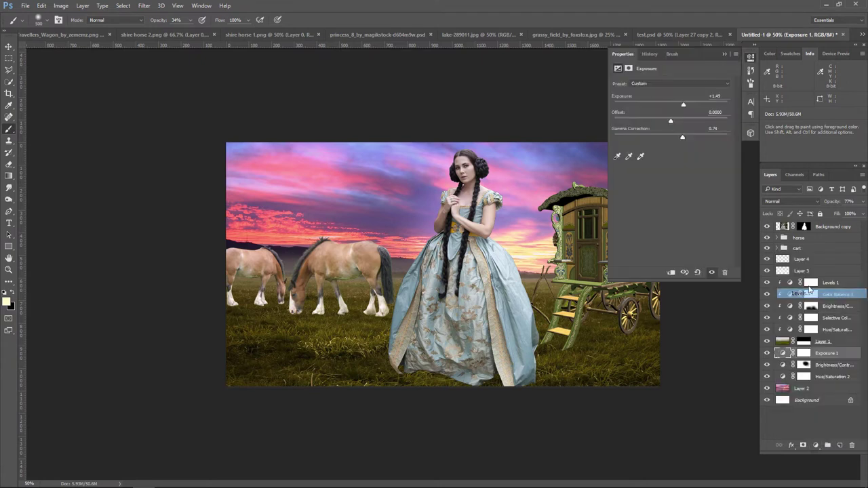
left_click_drag(728, 147, 684, 149)
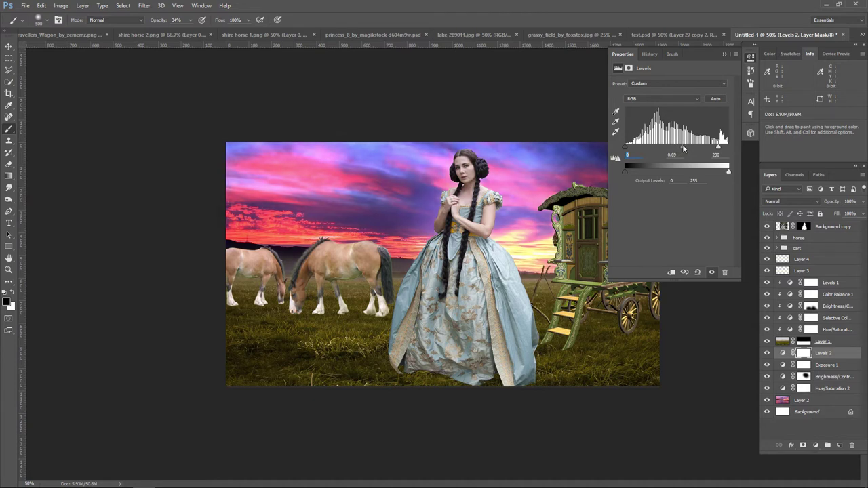
left_click(724, 54)
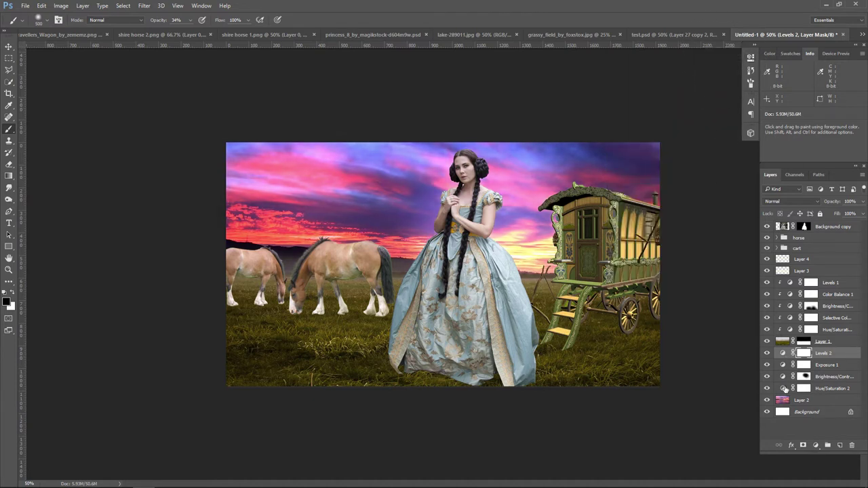
- Lower Hue/Saturation 2 saturation to −36, then add a new Layer 8 above Levels 2
double_click(784, 388)
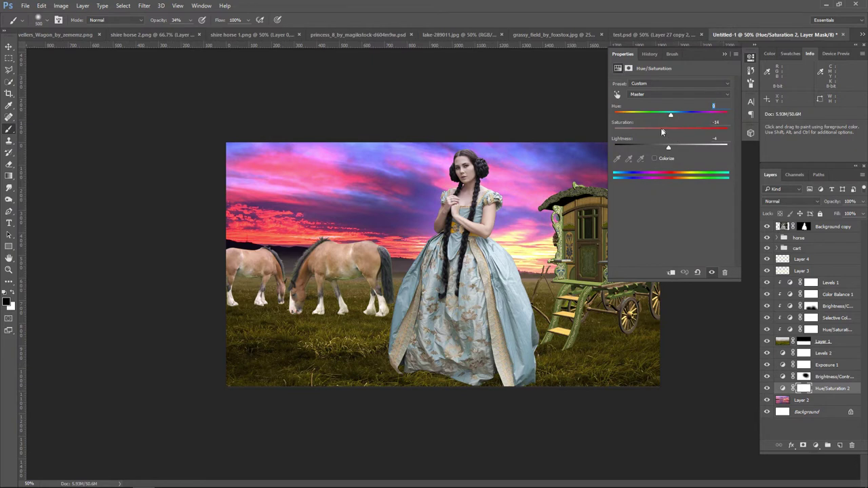
left_click_drag(663, 131, 651, 131)
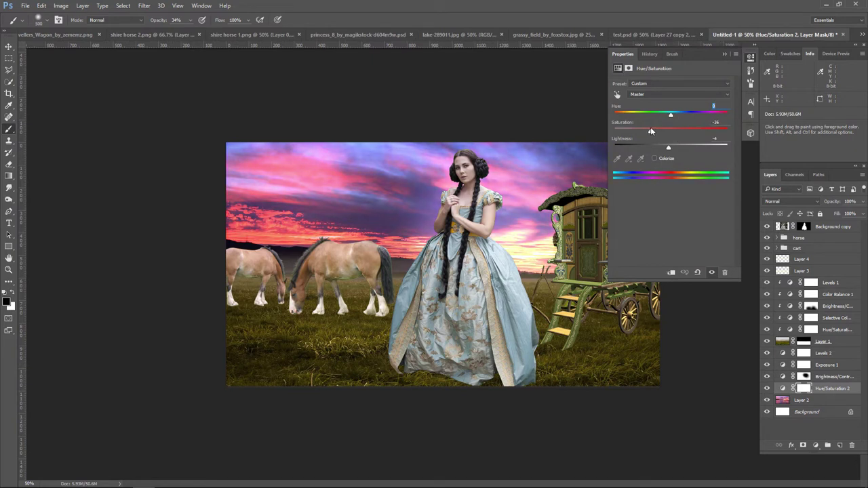
left_click(724, 53)
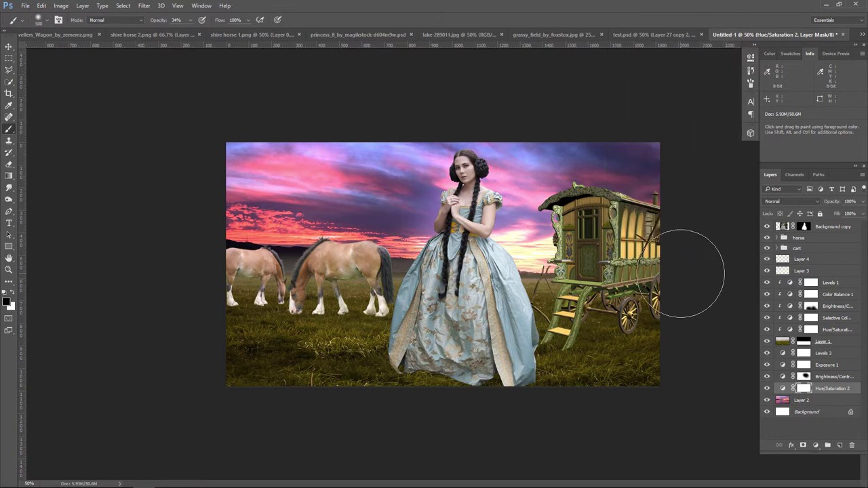
left_click(837, 355)
left_click(840, 446)
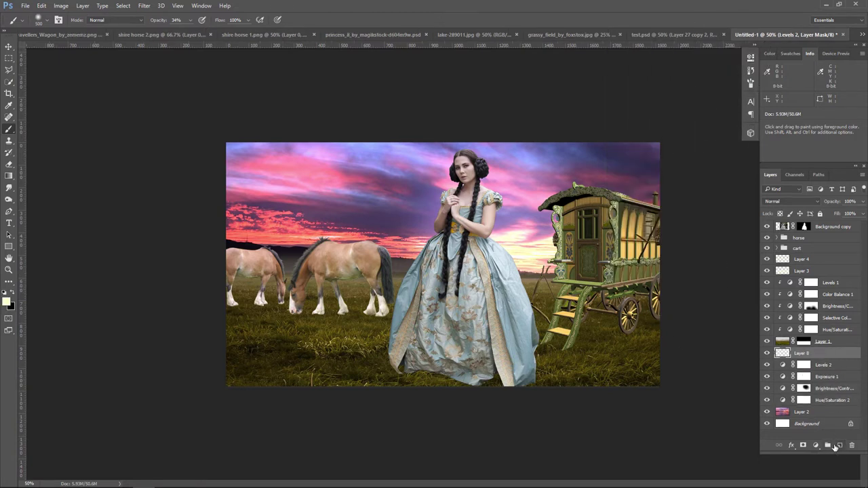
- Paint a soft light-yellow glow between the princess and the wagon on Layer 8
left_click(8, 304)
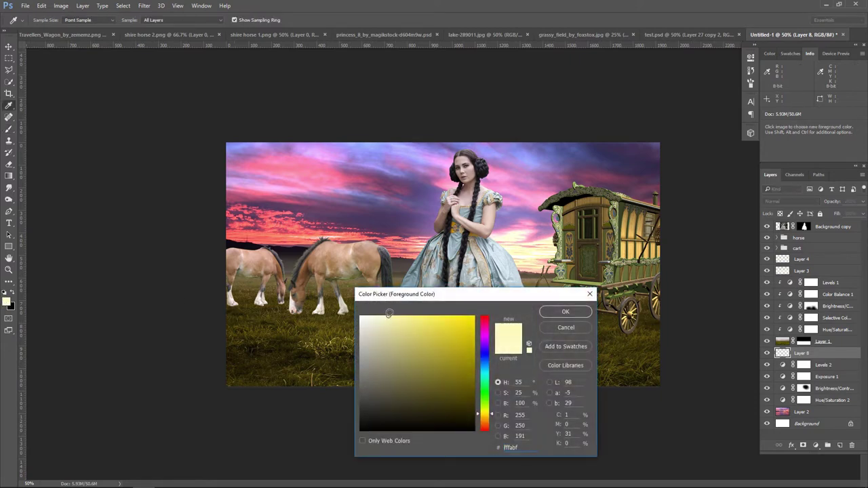
left_click(565, 312)
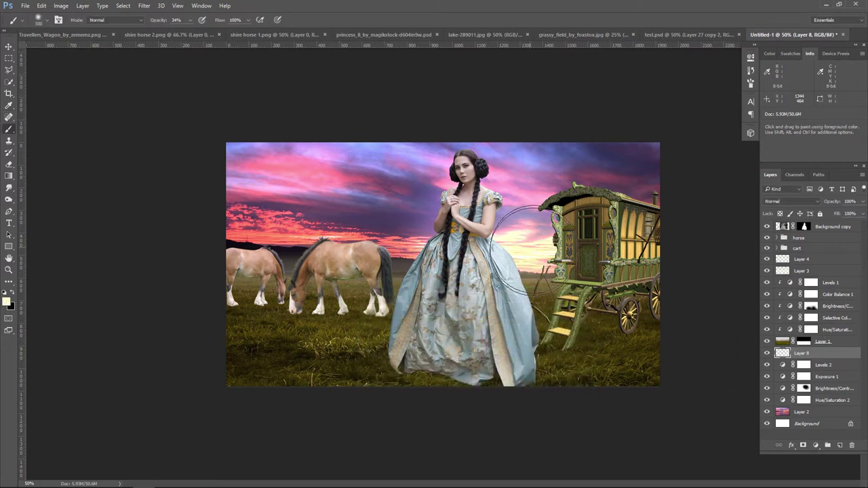
left_click_drag(527, 249, 512, 231)
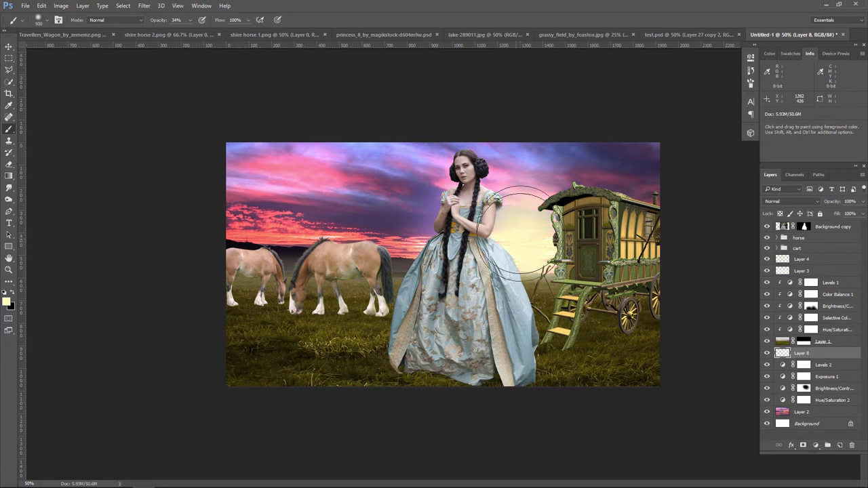
left_click_drag(517, 230, 536, 217)
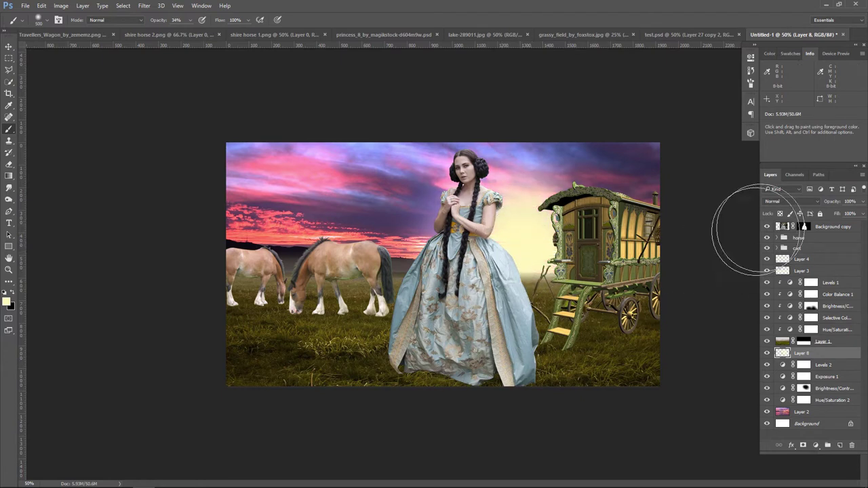
- Set the glow layer to Overlay blending at 60% opacity
left_click(792, 201)
left_click(788, 291)
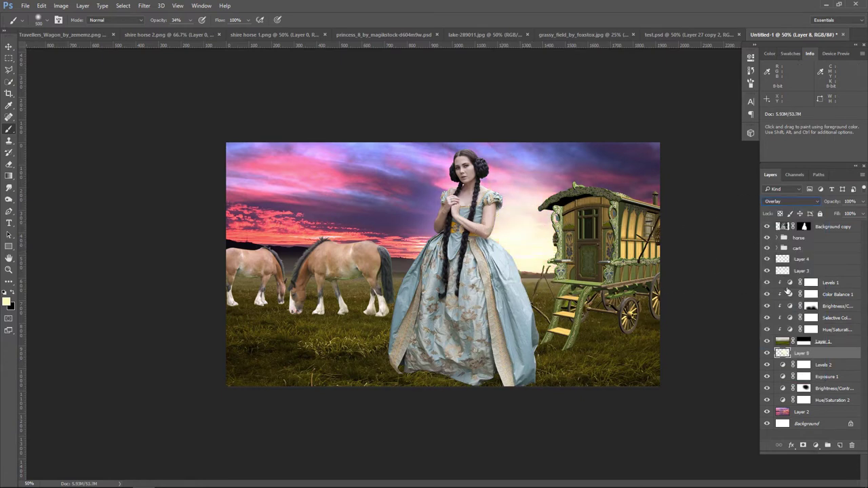
left_click(863, 202)
left_click_drag(862, 214, 849, 214)
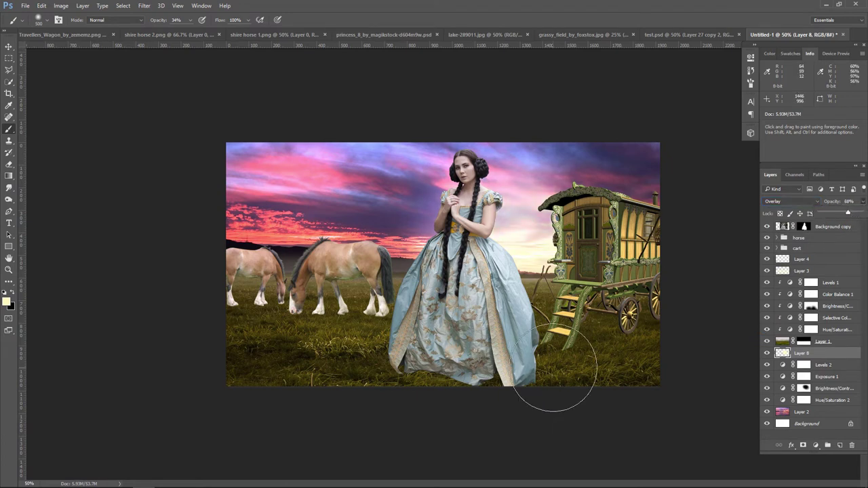
- Scale the glow up to about 108%, then toggle it off and on to compare
key("ctrl+t")
left_click_drag(397, 146, 380, 139)
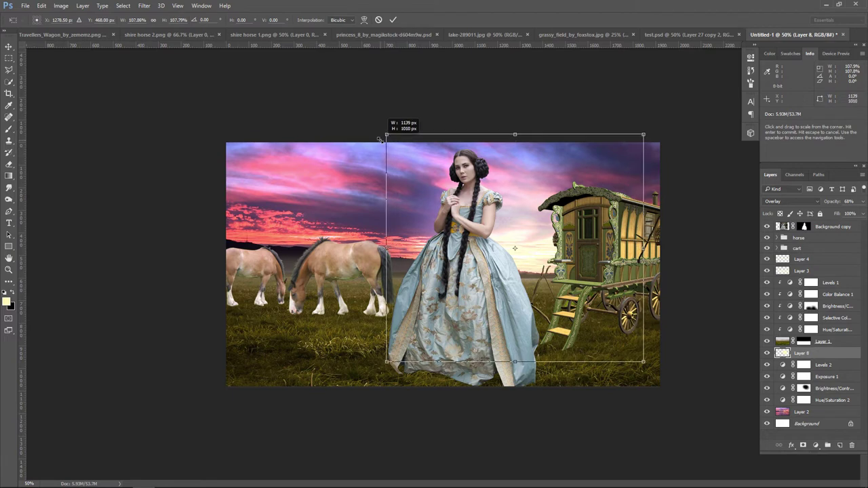
key("Return")
key("b")
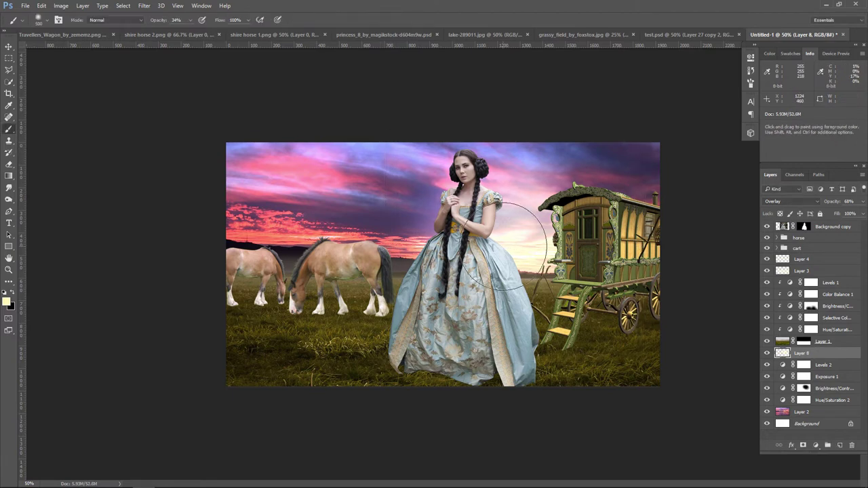
left_click(9, 48)
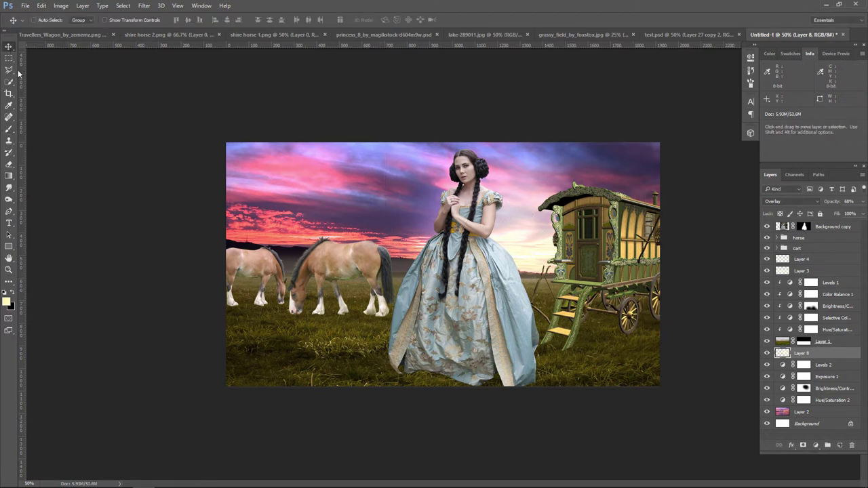
left_click(768, 353)
left_click(768, 354)
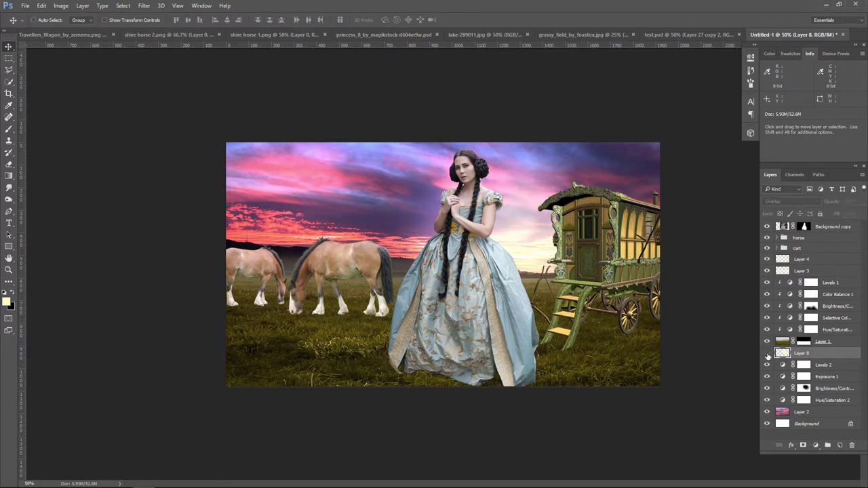
- Create Layer 9 and paint dark blue over the upper sky
left_click(841, 445)
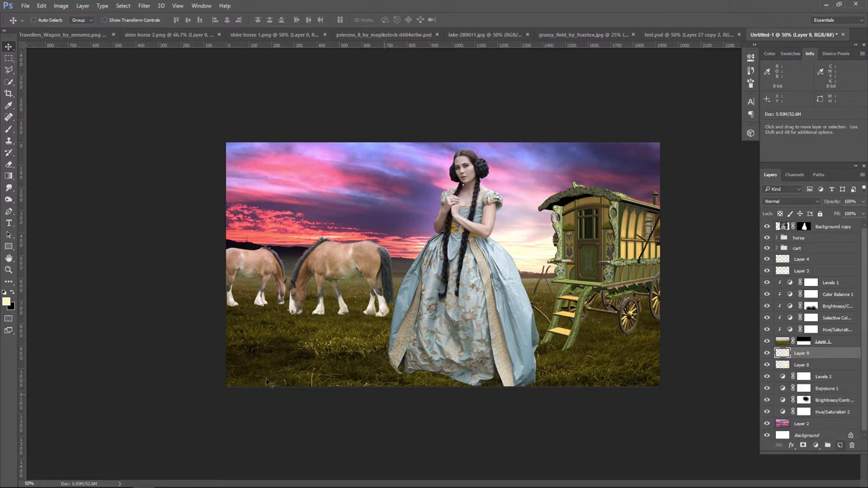
left_click(7, 302)
left_click(484, 354)
left_click_drag(435, 354, 476, 356)
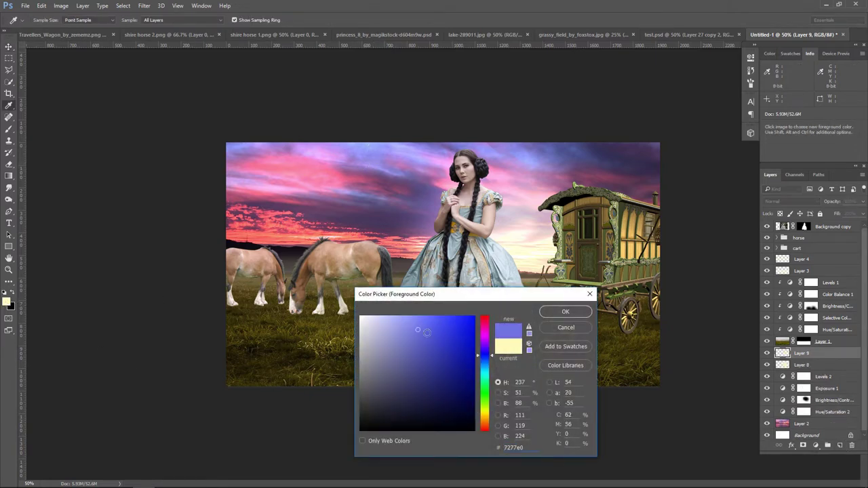
left_click(565, 311)
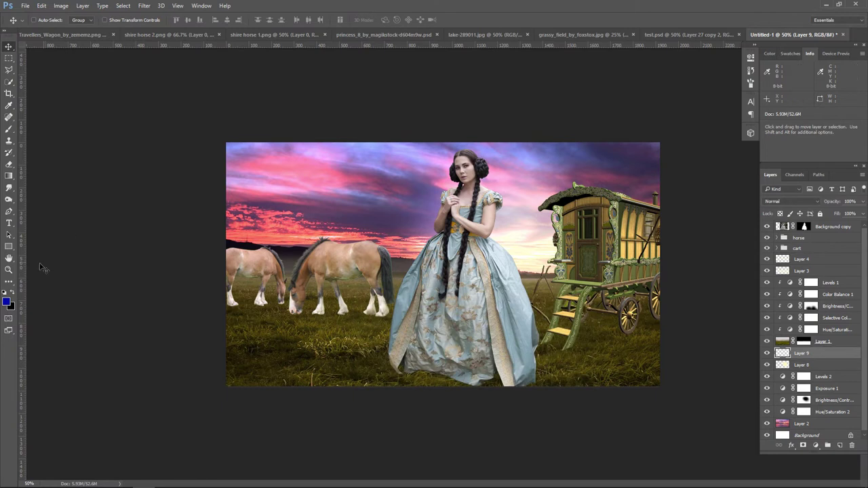
left_click(9, 130)
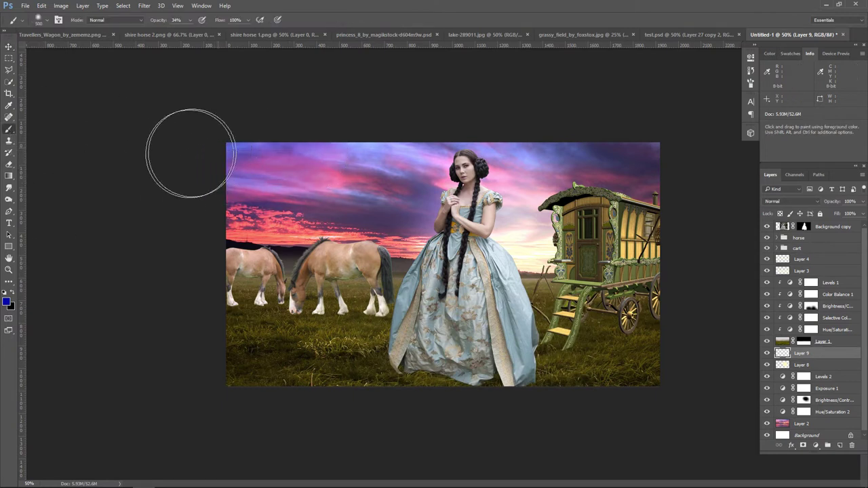
mouse_move(190, 155)
left_mouse_down()
mouse_move(346, 136)
mouse_move(242, 126)
mouse_move(262, 165)
mouse_move(300, 175)
mouse_move(236, 183)
mouse_move(312, 152)
mouse_move(265, 156)
mouse_move(214, 190)
mouse_move(383, 128)
mouse_move(323, 113)
mouse_move(436, 101)
mouse_move(668, 116)
mouse_move(600, 144)
mouse_move(510, 112)
mouse_move(335, 124)
mouse_move(683, 171)
mouse_move(577, 136)
mouse_move(727, 184)
left_mouse_up()
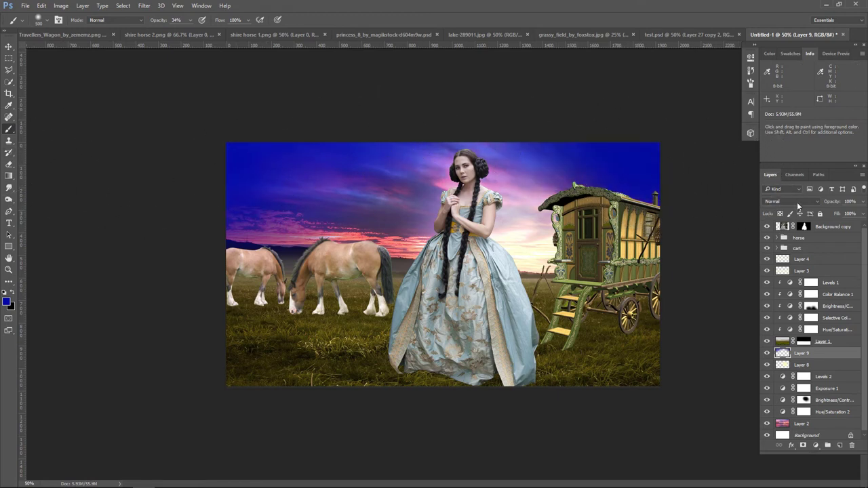
- Try Overlay and Screen, then set the blue layer to Multiply at 65% opacity
left_click(790, 202)
left_click(787, 285)
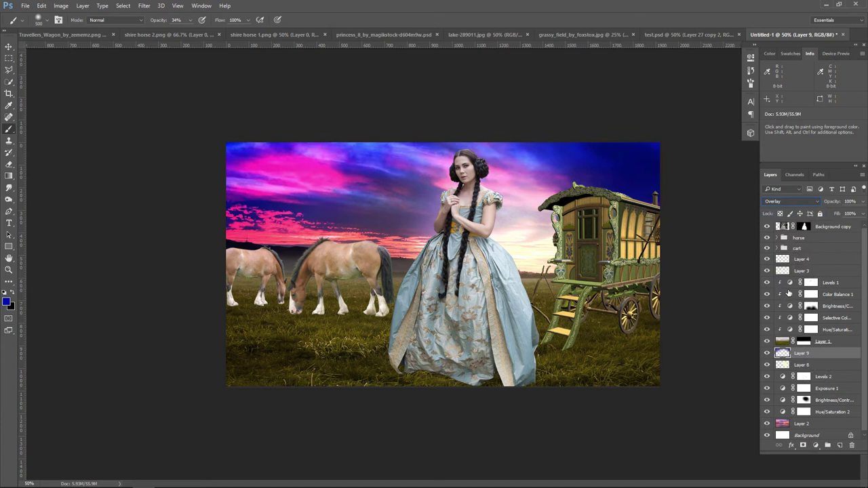
left_click(805, 202)
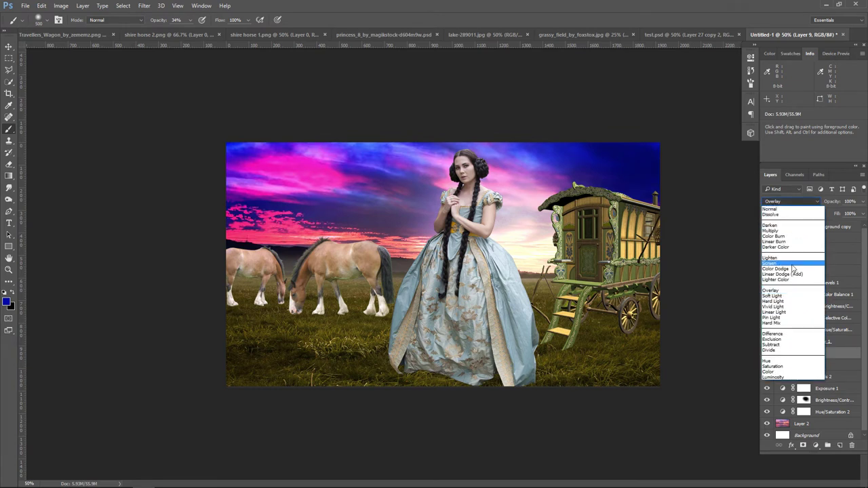
left_click(793, 264)
left_click(794, 201)
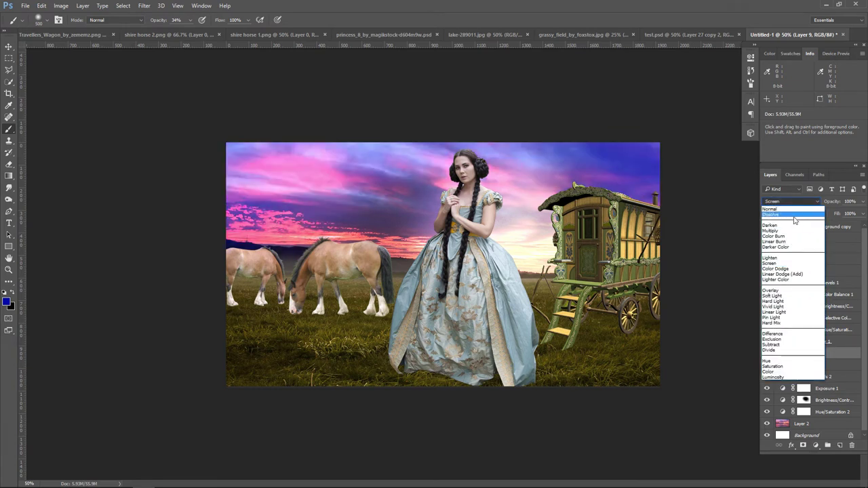
left_click(791, 233)
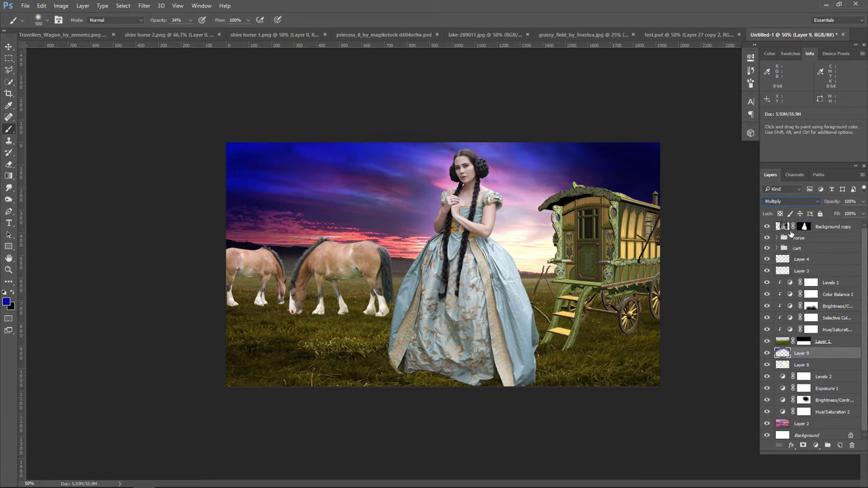
left_click(863, 202)
left_click_drag(862, 214, 848, 214)
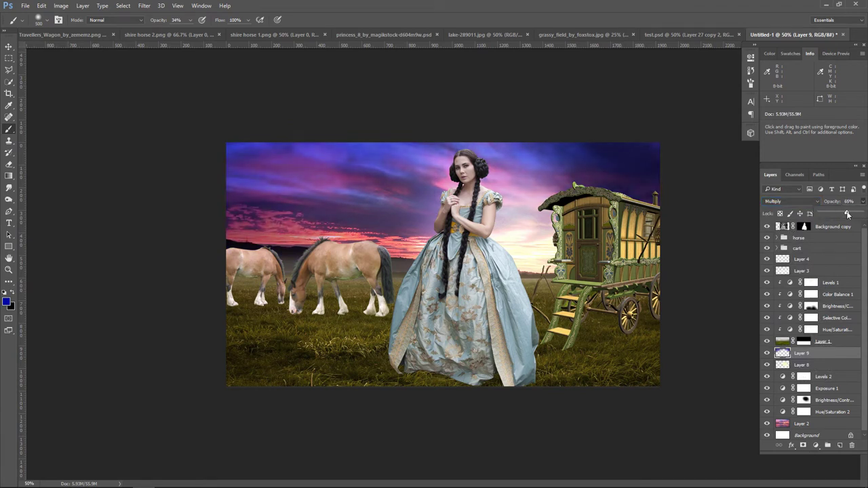
left_click(10, 48)
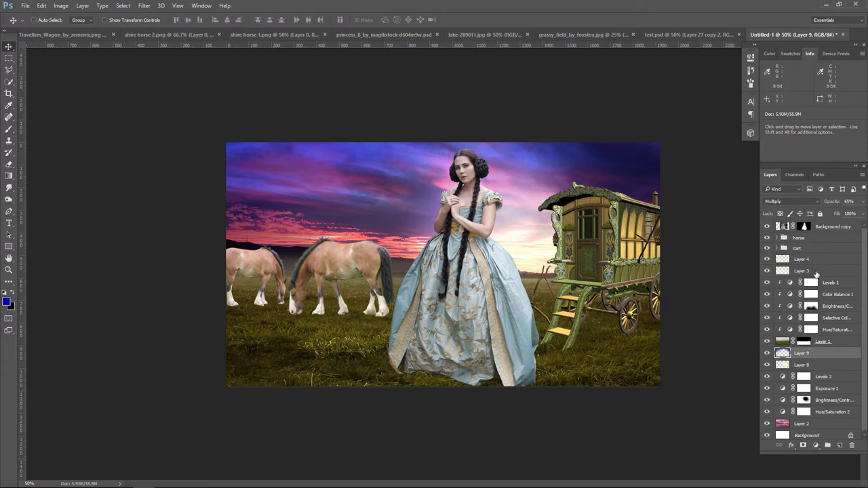
- Add a Hue/Saturation clipped to the cart layer: saturation −61, lightness −13
left_click(614, 235, "ctrl")
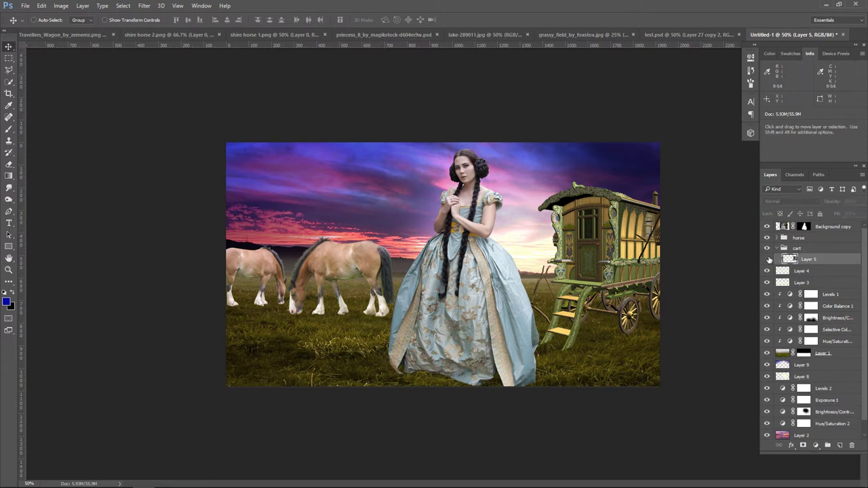
left_click(768, 259)
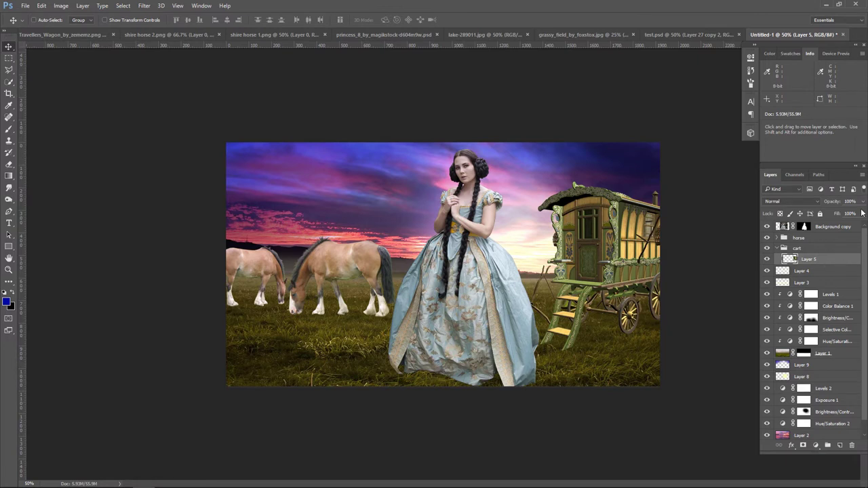
left_click(816, 446)
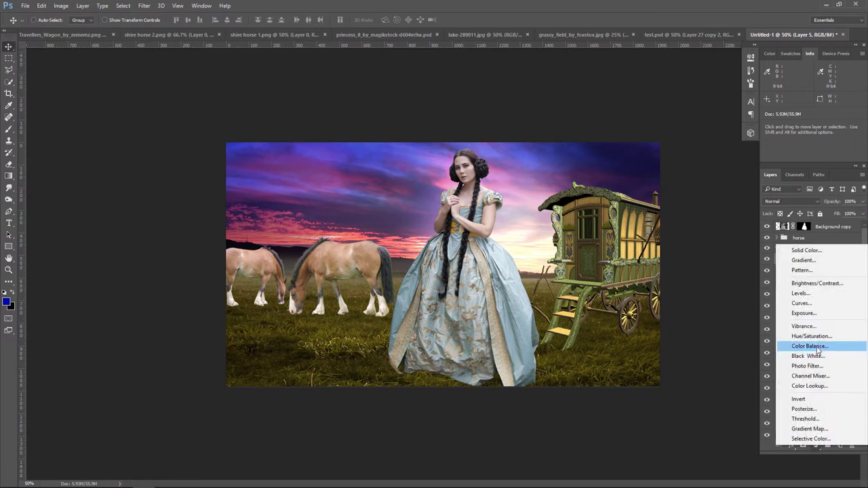
left_click(820, 339)
mouse_move(671, 133)
left_mouse_down()
mouse_move(636, 131)
mouse_move(664, 149)
left_mouse_up()
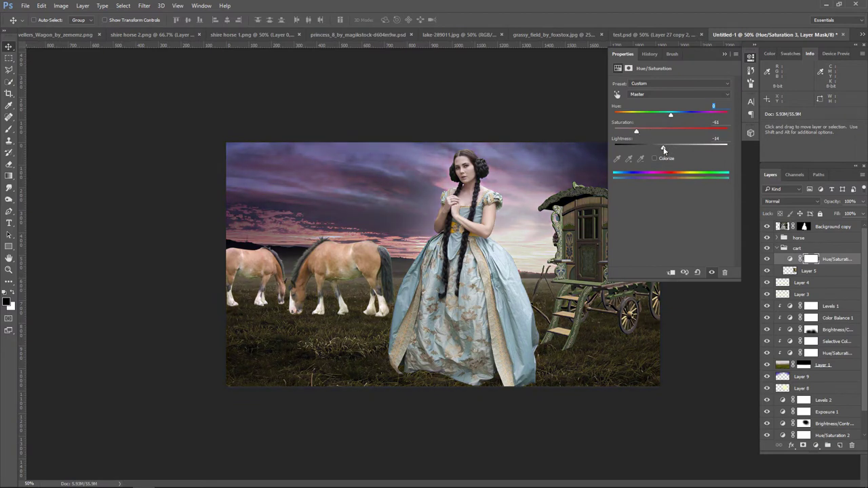
left_click(671, 273)
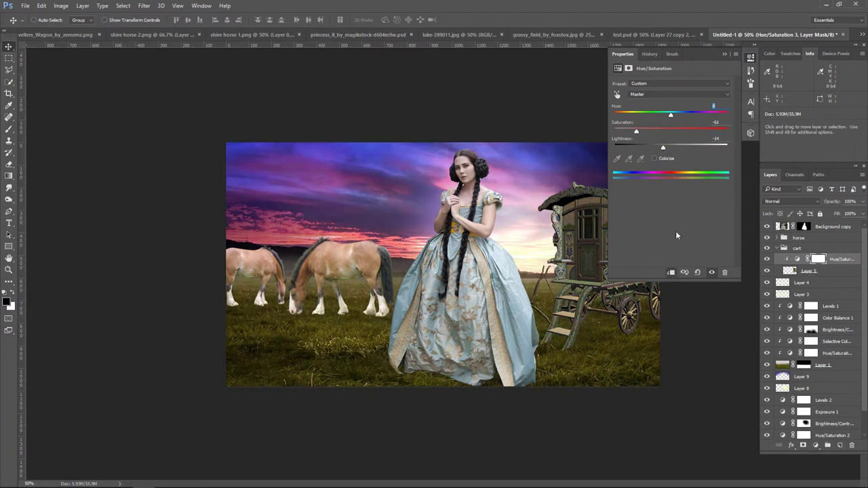
left_click_drag(665, 149, 669, 150)
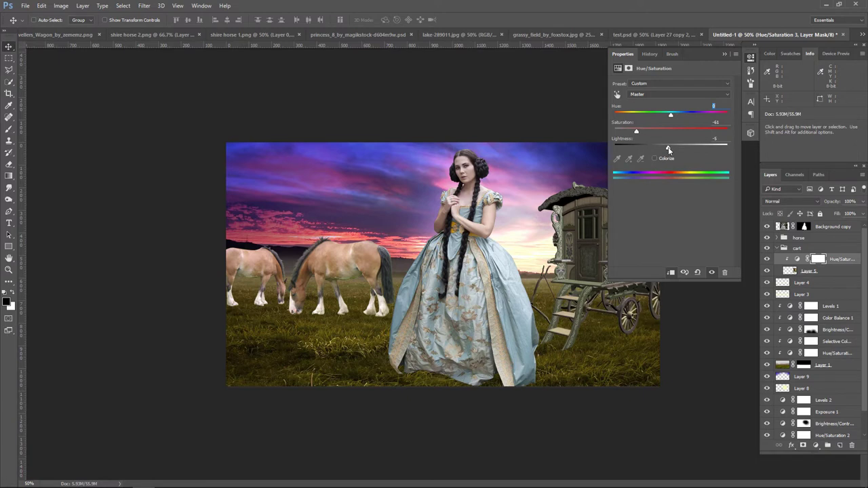
left_click(725, 55)
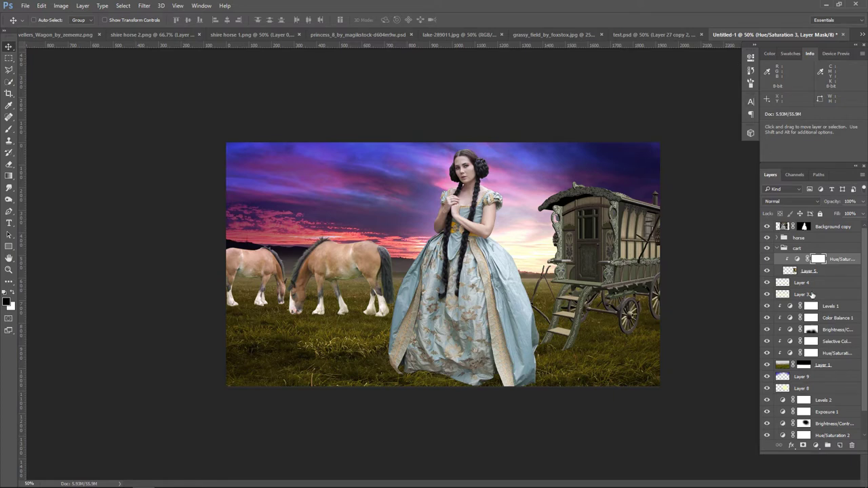
- Add a wagon Brightness/Contrast adjustment with brightness −56 and contrast 42
left_click(816, 446)
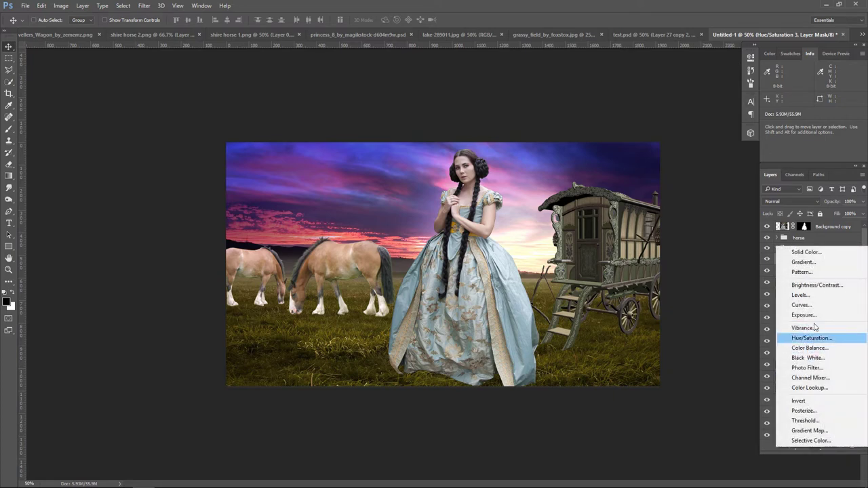
left_click(817, 285)
left_click_drag(671, 107, 657, 107)
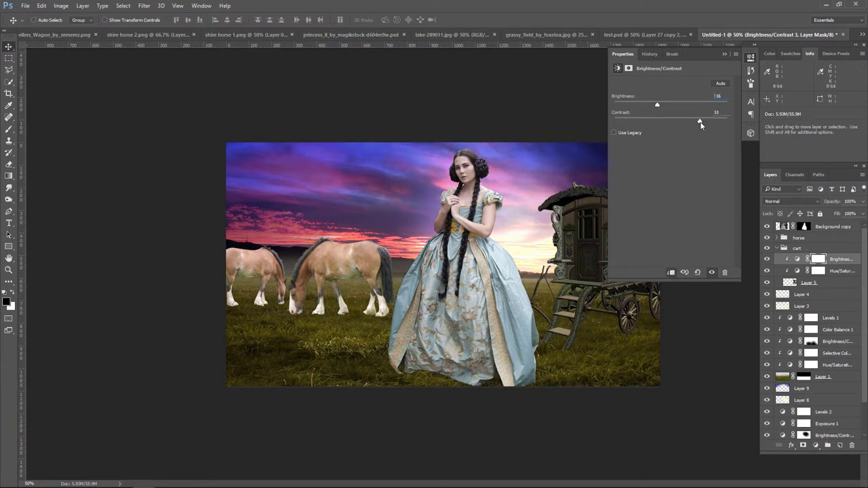
left_click_drag(707, 125, 646, 105)
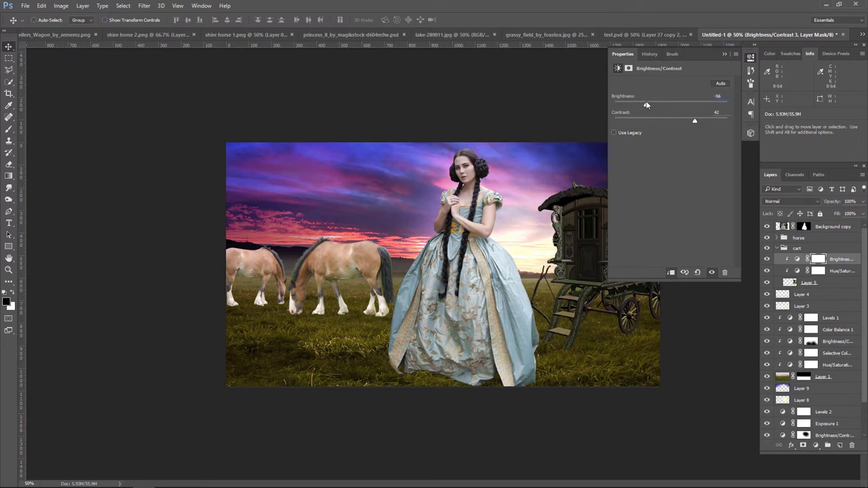
left_click(725, 55)
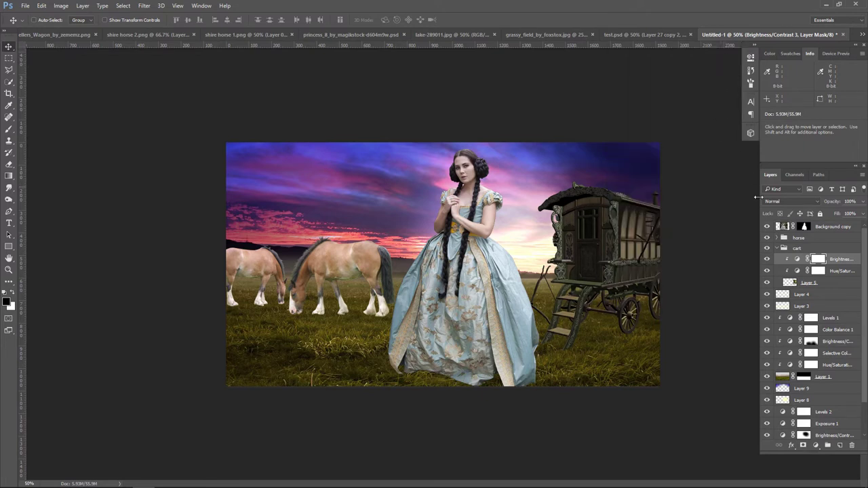
- Paint out the Brightness/Contrast mask over the wagon's roof edge and steps
left_click(8, 129)
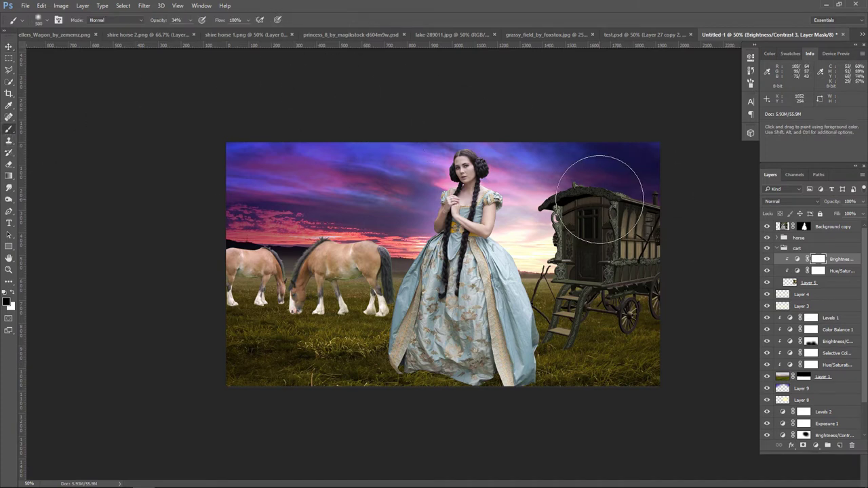
key("bracketleft")
key("bracketleft")
key("bracketleft")
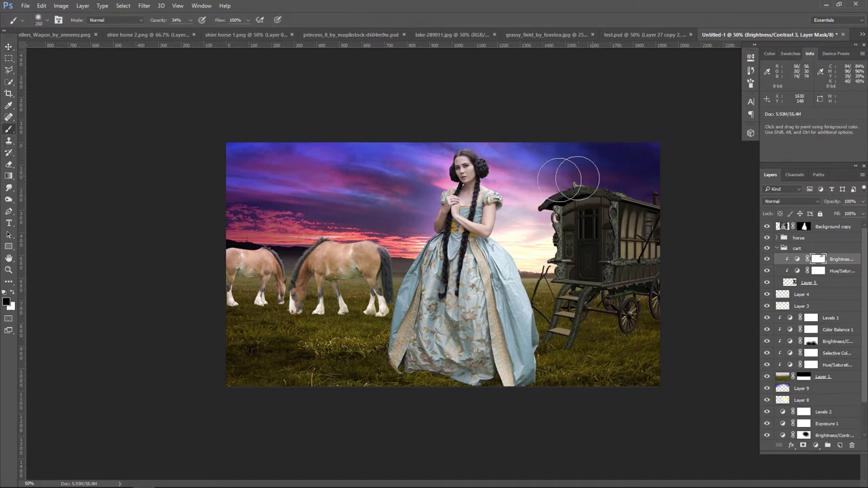
mouse_move(570, 165)
left_mouse_down()
mouse_move(665, 164)
mouse_move(651, 180)
mouse_move(624, 186)
left_mouse_up()
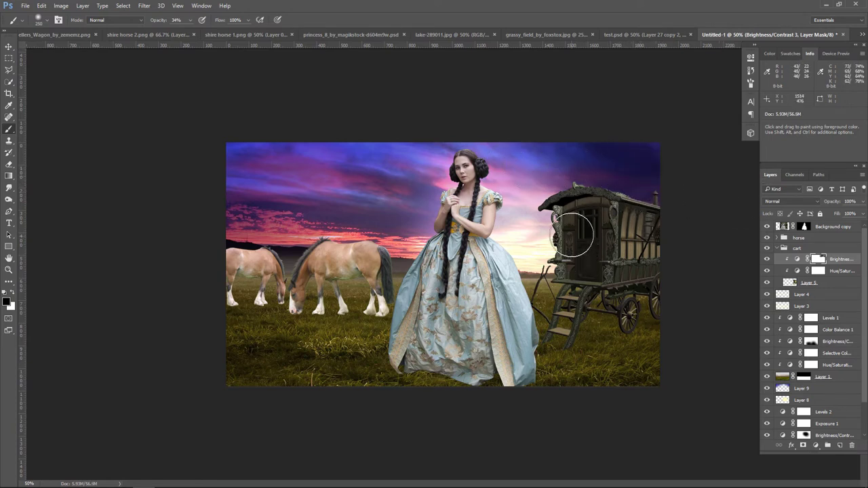
key("bracketleft")
key("bracketleft")
key("bracketleft")
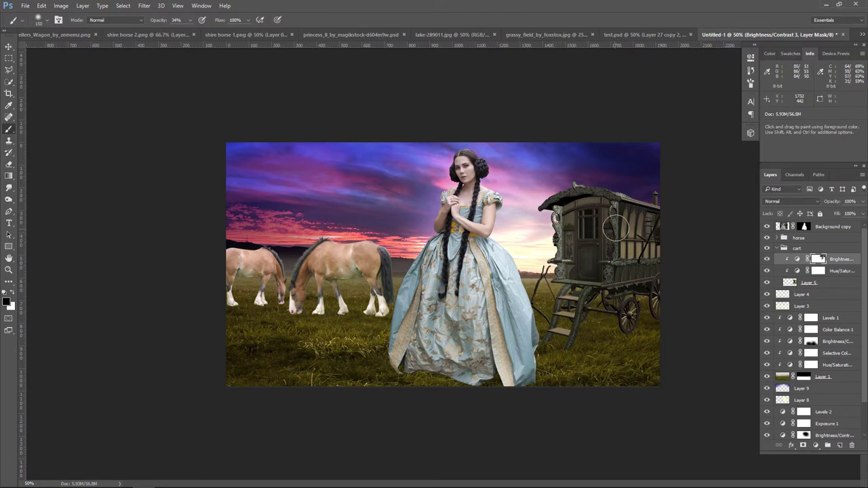
key("bracketright")
key("bracketright")
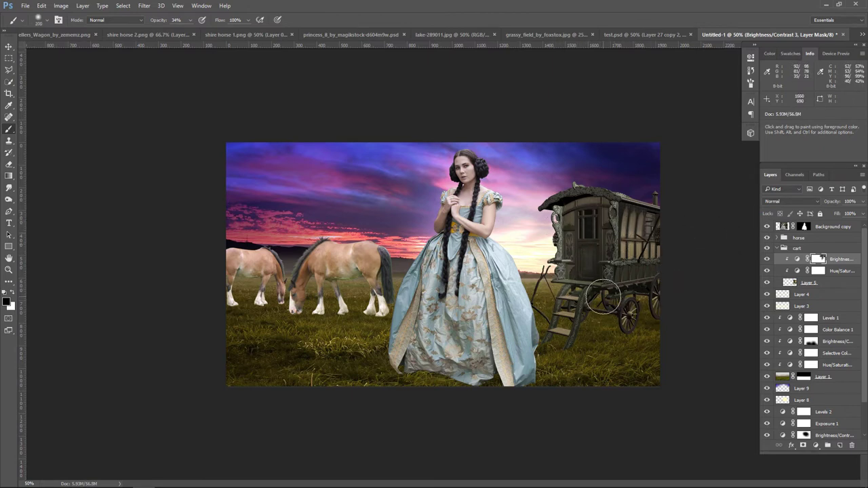
mouse_move(584, 283)
left_mouse_down()
mouse_move(535, 271)
mouse_move(538, 217)
left_mouse_up()
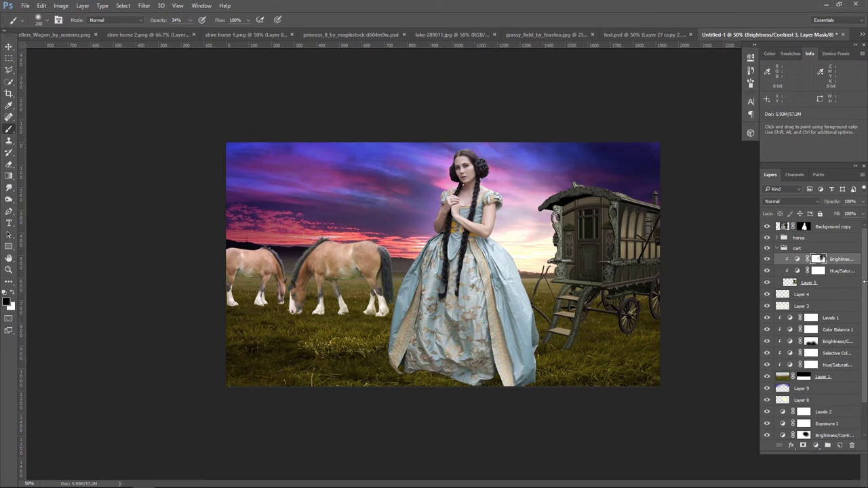
left_click(816, 446)
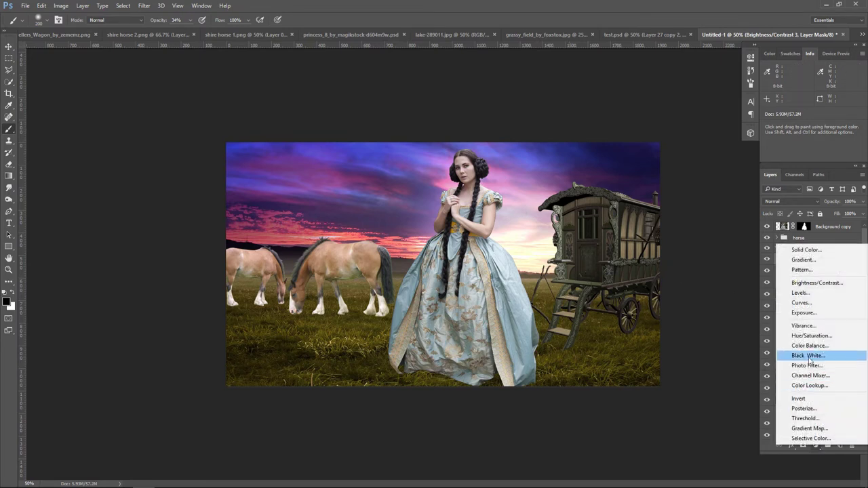
- Add a Levels adjustment clipped to the wagon, midtone 0.81 and white input 183
left_click(826, 296)
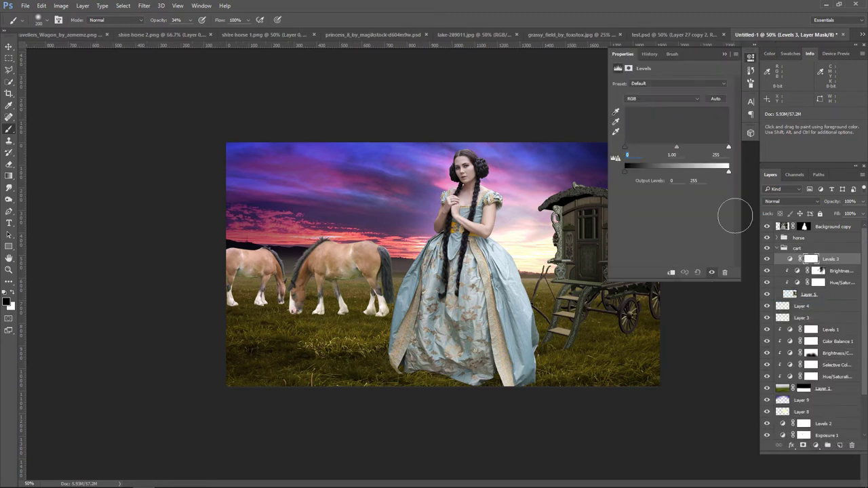
left_click_drag(677, 148, 701, 149)
left_click(671, 272)
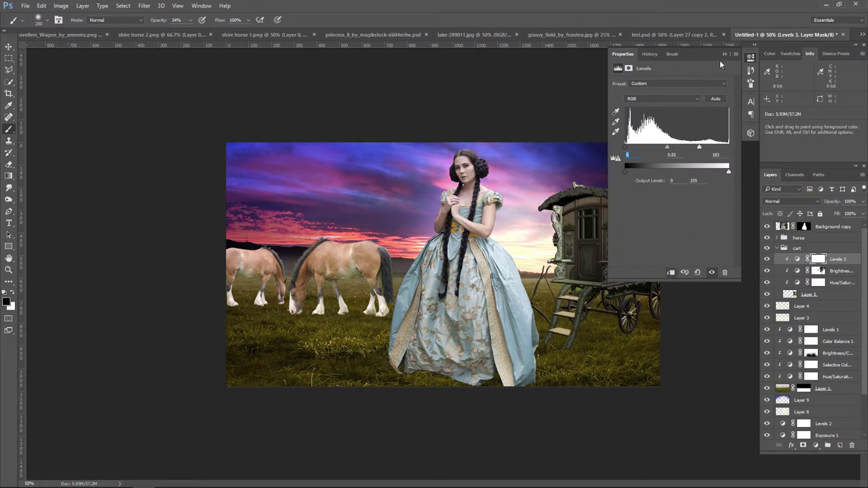
left_click(725, 53)
- Add a Selective Color adjustment giving the Greens more yellow and black, less cyan
left_click(815, 445)
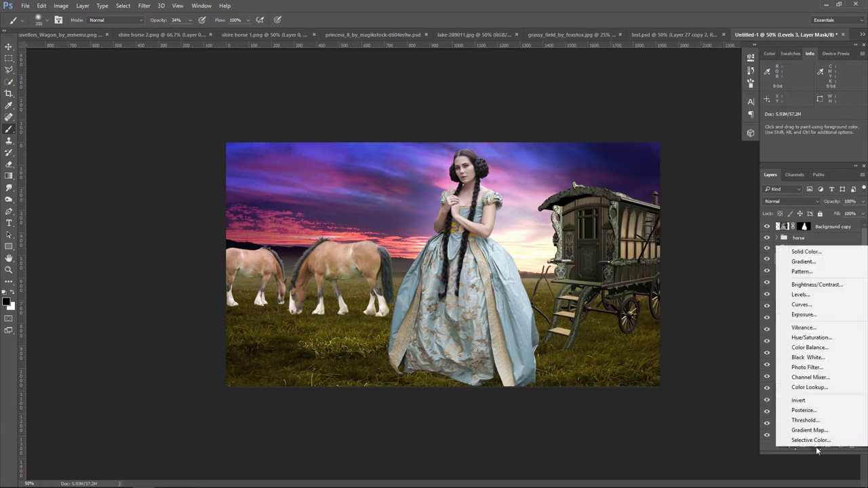
left_click(814, 441)
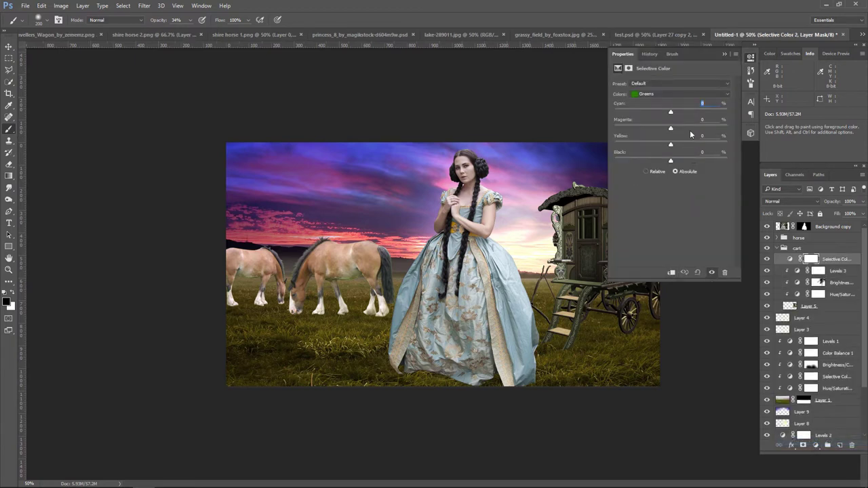
left_click_drag(671, 145, 678, 145)
left_click_drag(707, 161, 713, 160)
left_click_drag(671, 111, 637, 111)
left_click_drag(707, 121, 652, 113)
- Set the Yellows to Cyan +41, Magenta +62, Black +58, clipped to the wagon
left_click(667, 95)
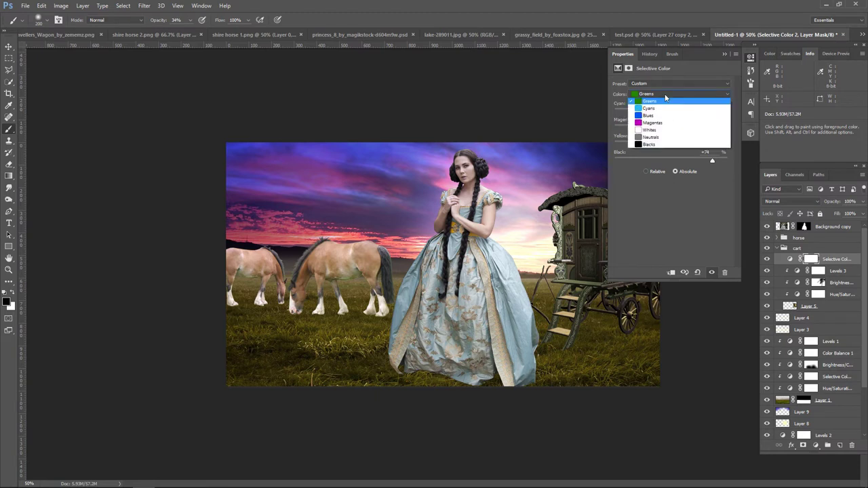
left_click(669, 114)
left_click_drag(671, 162, 705, 162)
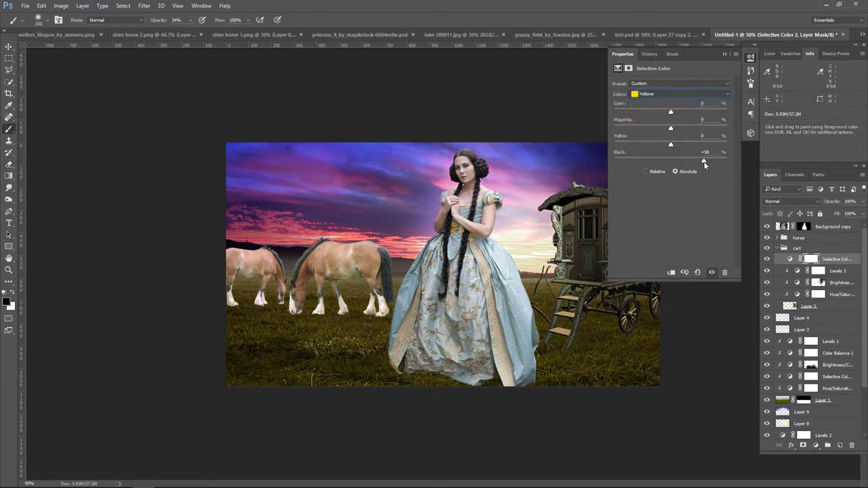
left_click(673, 272)
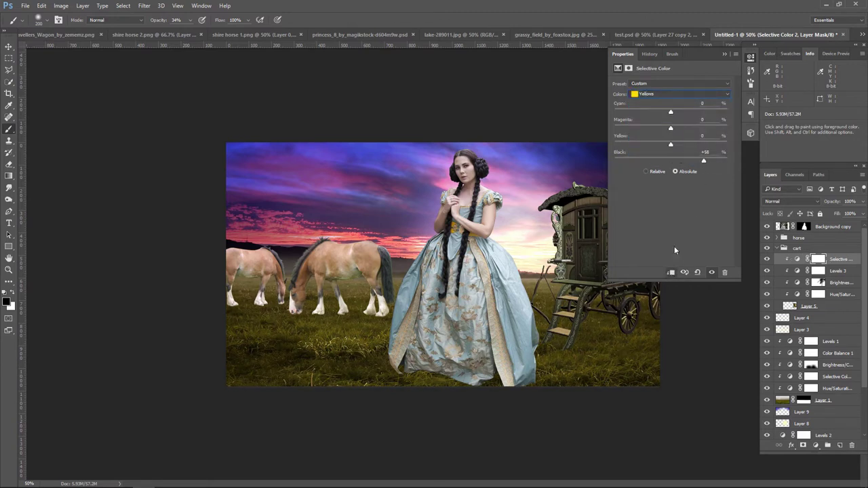
mouse_move(672, 129)
left_mouse_down()
mouse_move(706, 129)
mouse_move(702, 112)
mouse_move(695, 116)
left_mouse_up()
left_click(725, 55)
- Compare the Selective Color fix, then darken the wagon's Levels midtone to 0.72
left_click(768, 262)
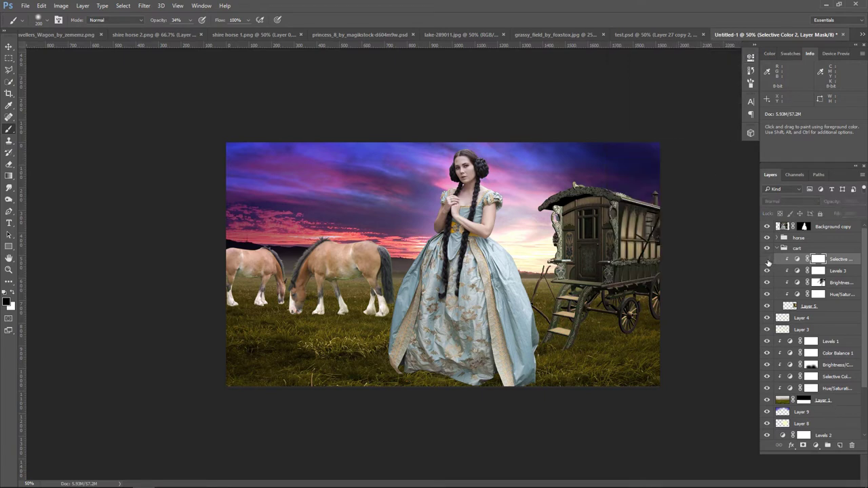
left_click(768, 262)
left_click(768, 262)
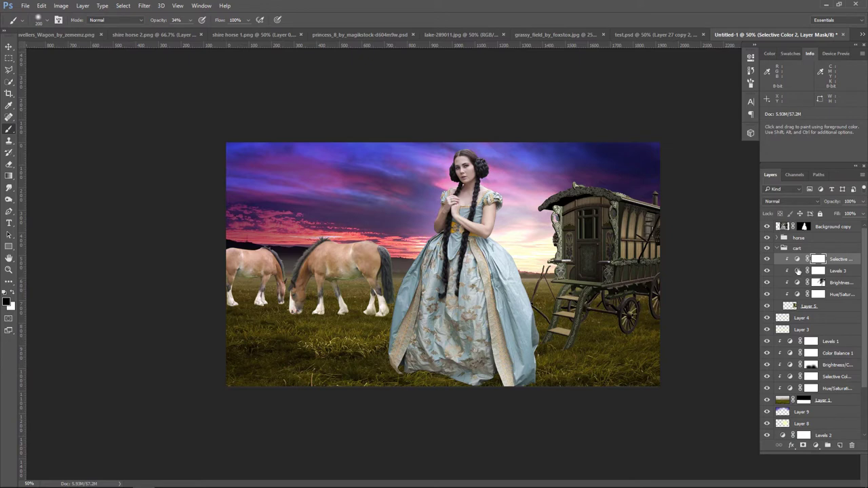
double_click(798, 271)
left_click_drag(666, 151, 671, 149)
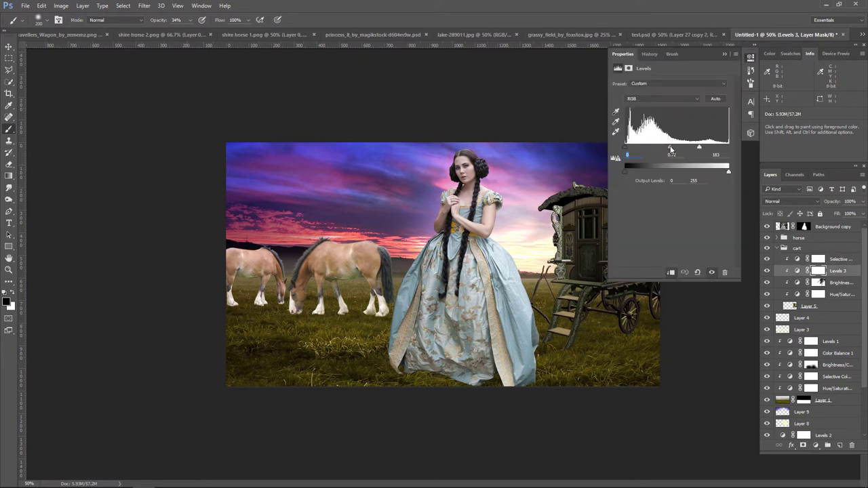
left_click(724, 55)
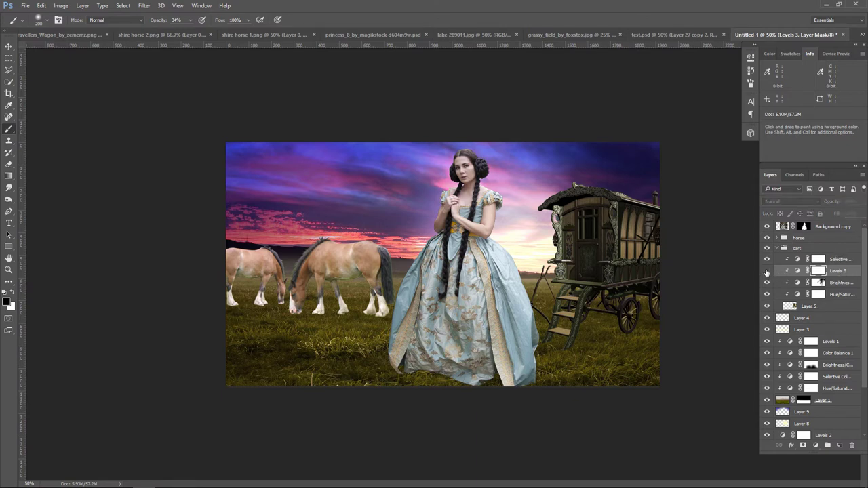
- Add a new Soft Light layer filled with 50% gray in the cart group
left_click(768, 270)
left_click(767, 270)
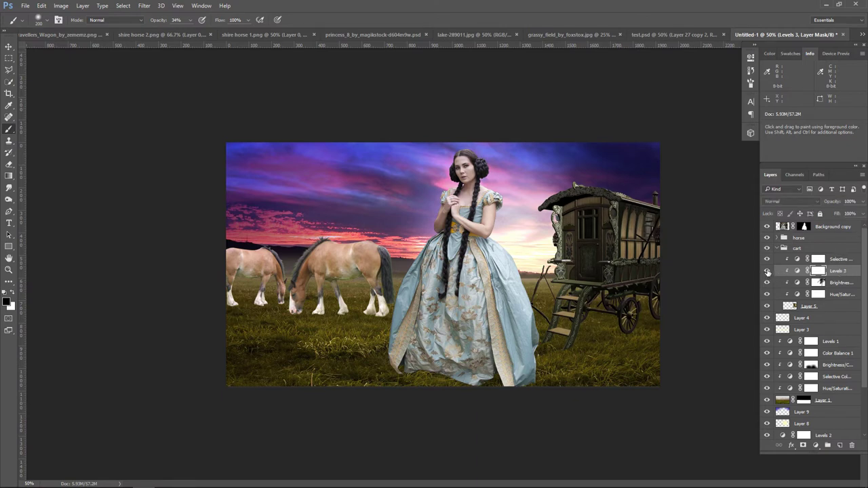
left_click(840, 445, "ctrl")
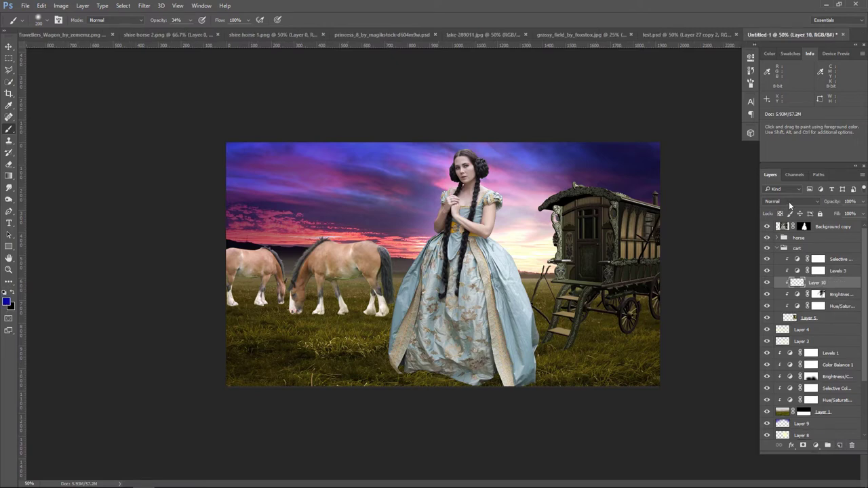
left_click(790, 202)
left_click(780, 299)
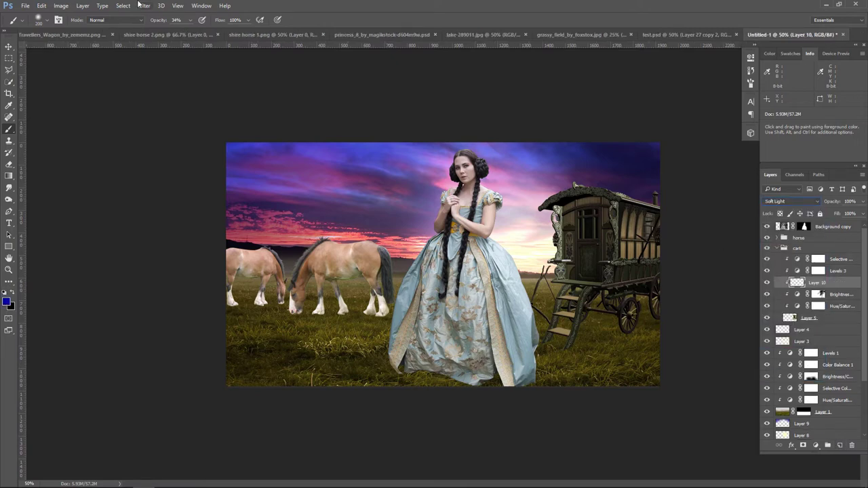
left_click(40, 6)
left_click(72, 139)
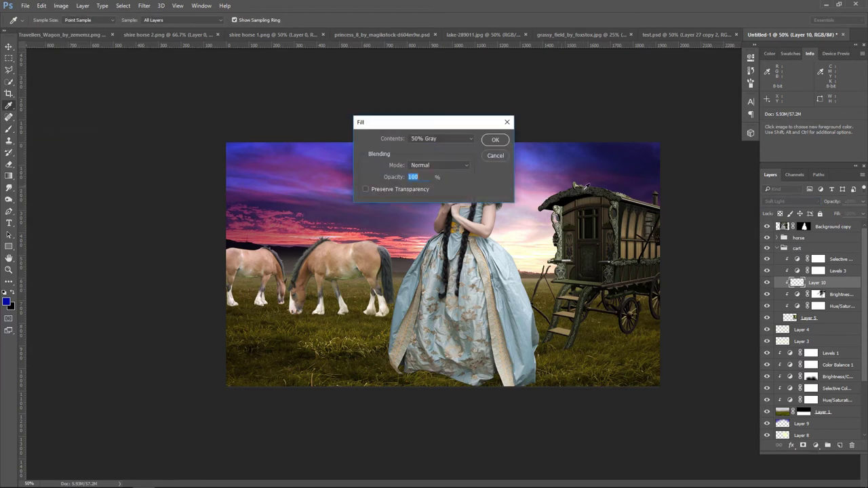
left_click(495, 140)
- Dodge the wagon's roof edge, front and body lighter
key("b")
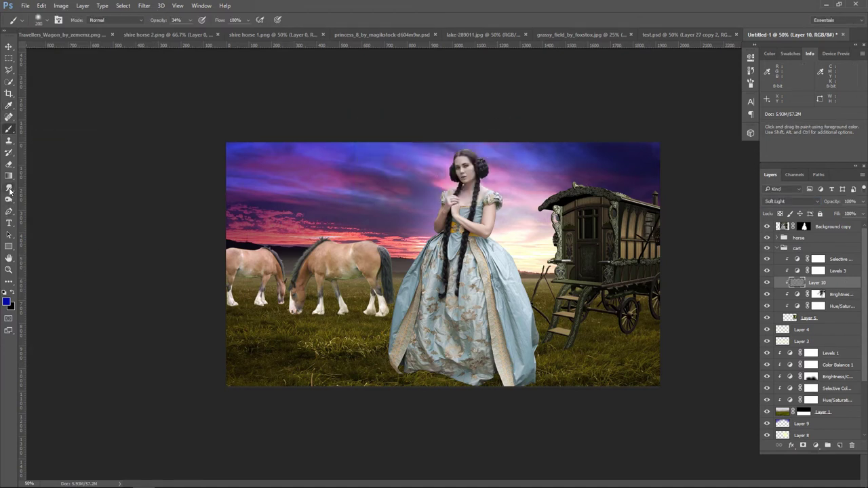
right_click(9, 199)
left_click(41, 201)
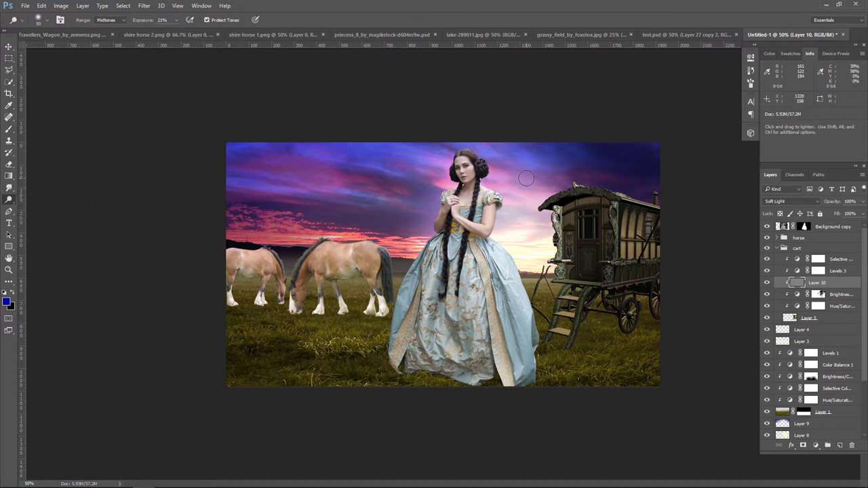
key("bracketright")
key("bracketright")
key("bracketright")
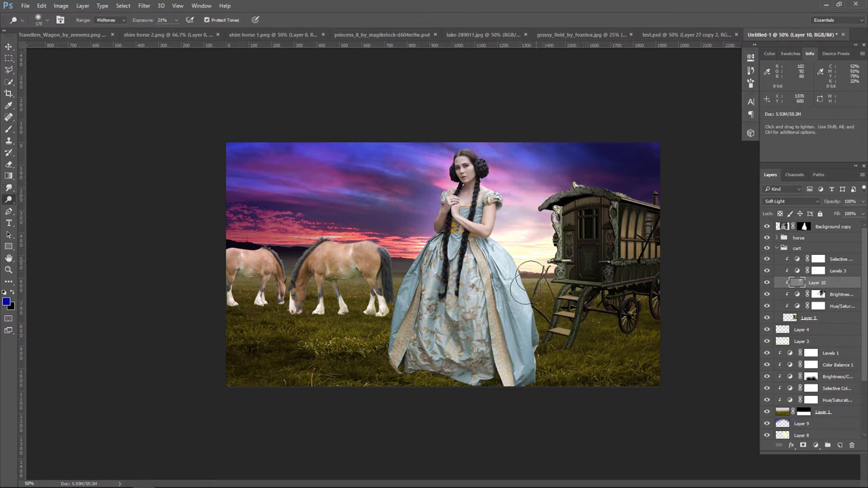
left_click_drag(549, 200, 663, 190)
left_click_drag(588, 182, 597, 305)
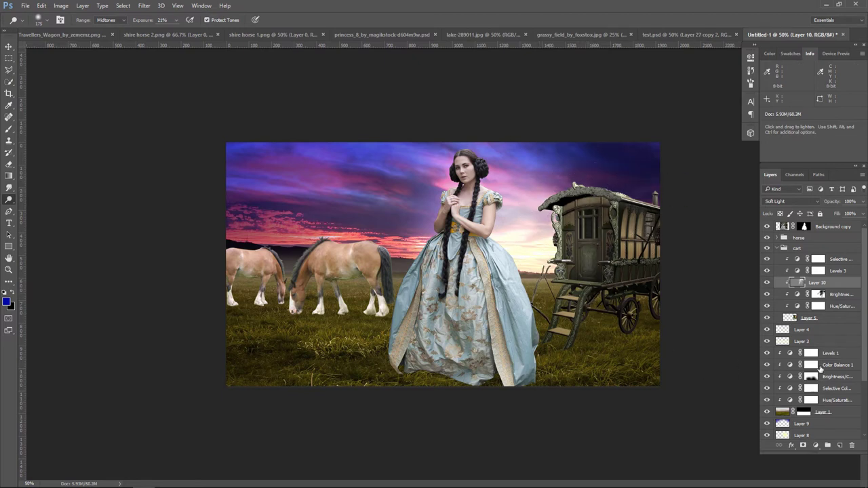
- Burn the wagon's undercarriage and wheels darker
key("shift+o")
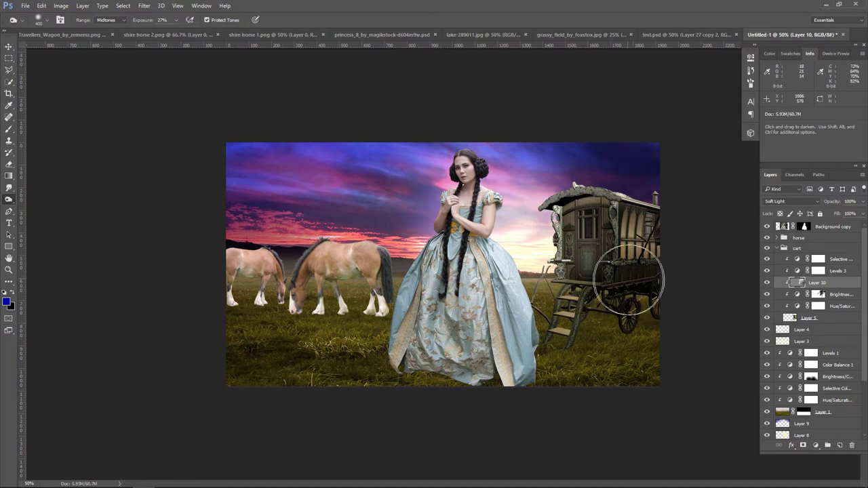
left_click_drag(630, 305, 650, 220)
right_click(9, 200)
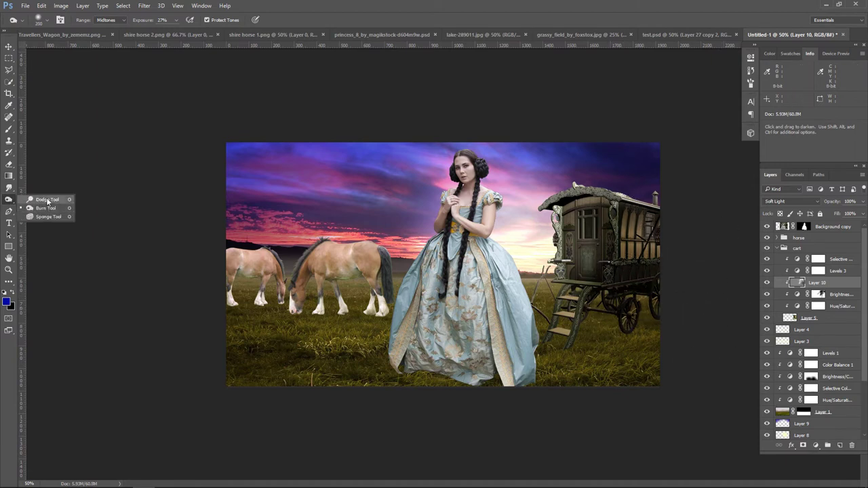
left_click(40, 200)
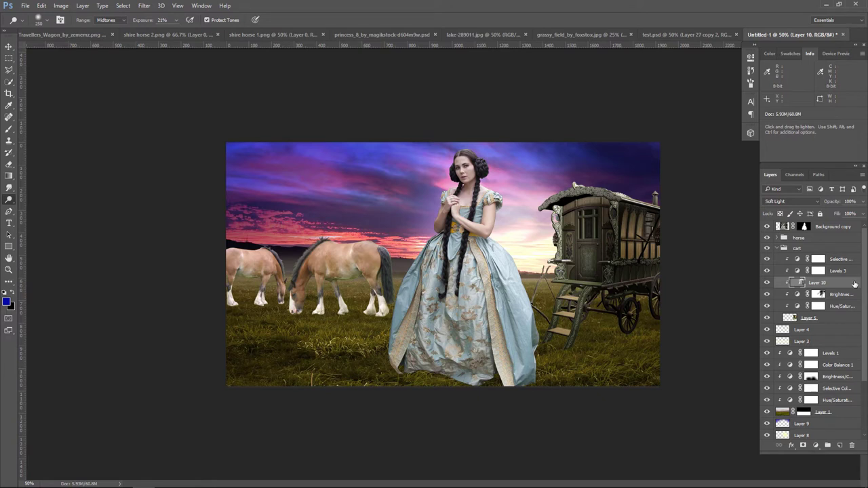
- Add a Color Balance adjustment warming the midtones toward red and magenta, with slight yellow–blue tweaks
left_click(816, 446)
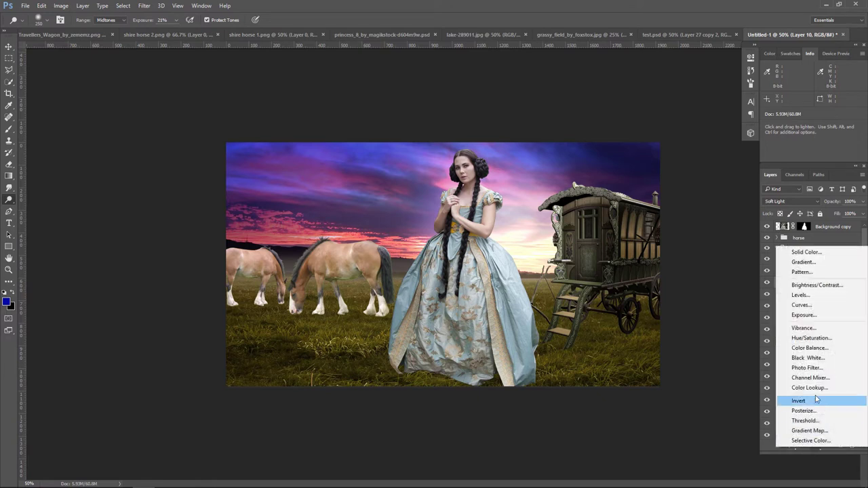
left_click(818, 342)
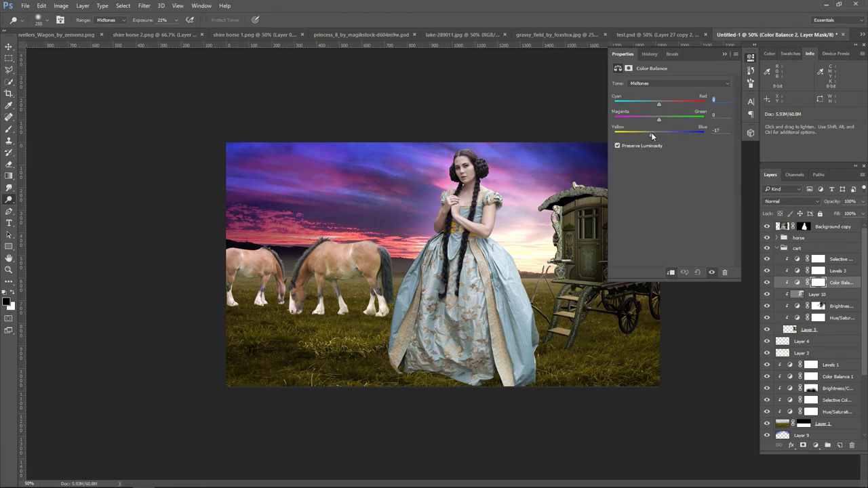
left_click_drag(651, 133, 654, 133)
left_click_drag(659, 104, 666, 104)
left_click_drag(660, 119, 657, 120)
left_click(725, 54)
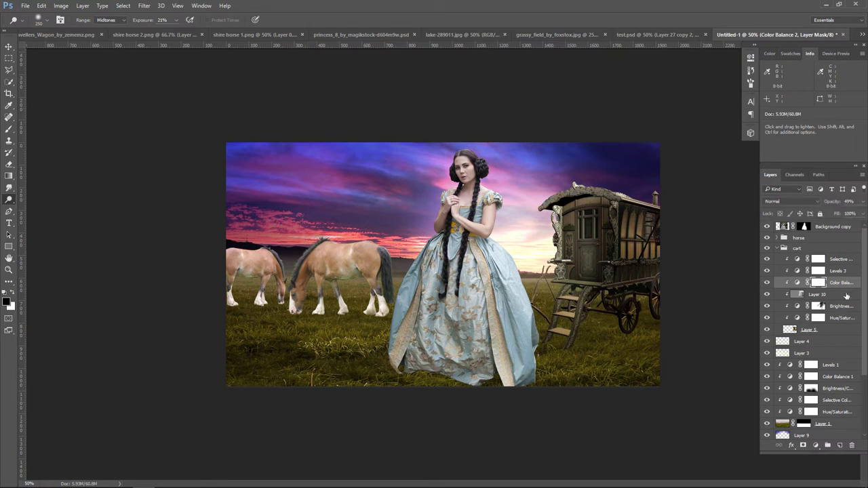
- Add a new layer clipped above the wagon's Selective Color and brush dark shading over its body and rear wheel
left_click(852, 260)
left_click(839, 447)
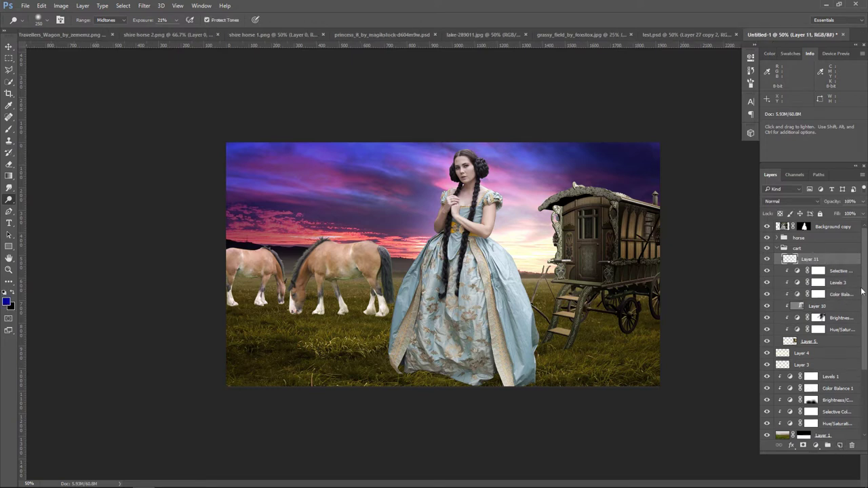
key("ctrl+alt+g")
left_click(9, 130)
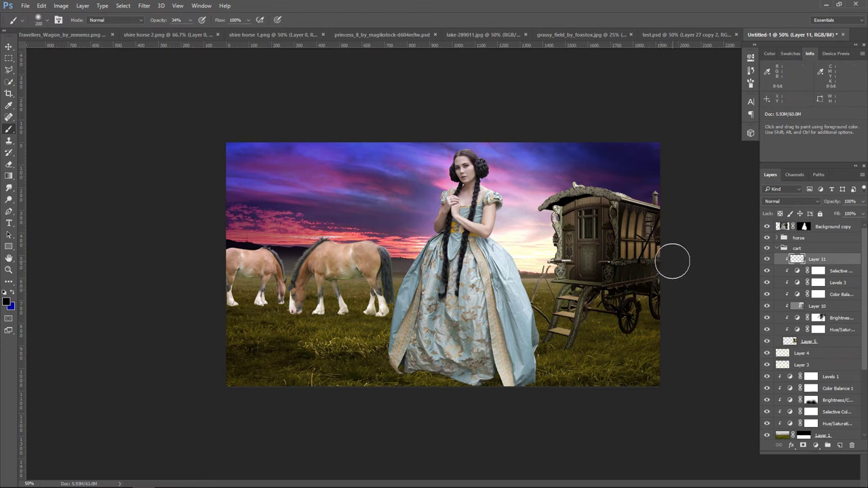
mouse_move(605, 292)
left_mouse_down()
mouse_move(623, 213)
mouse_move(624, 321)
left_mouse_up()
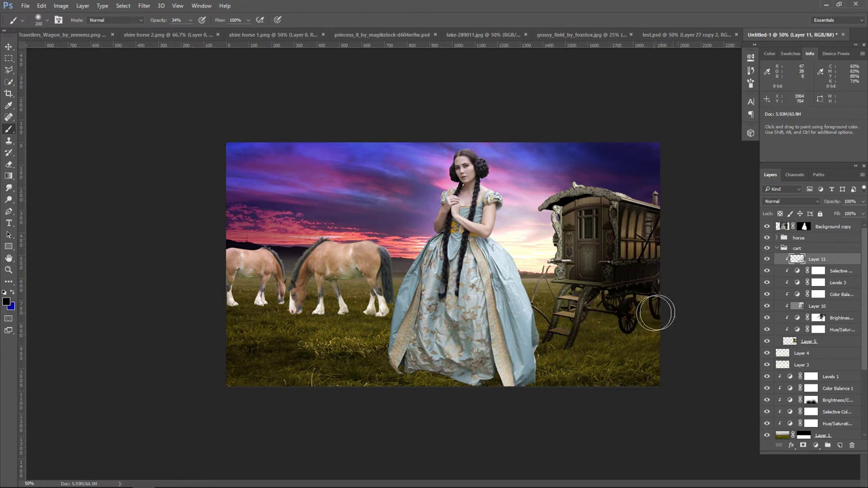
left_click_drag(669, 301, 619, 305)
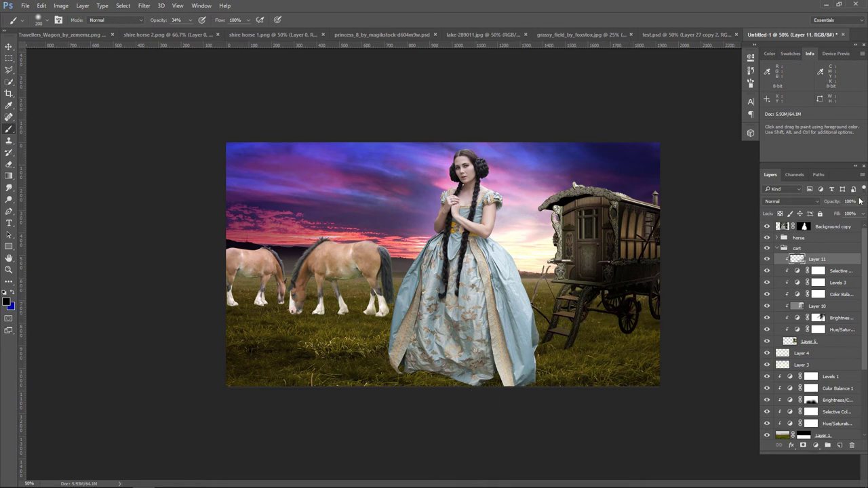
- Set Layer 11 to Soft Light blending and toggle its visibility to compare the shading
left_click(791, 201)
left_click(787, 297)
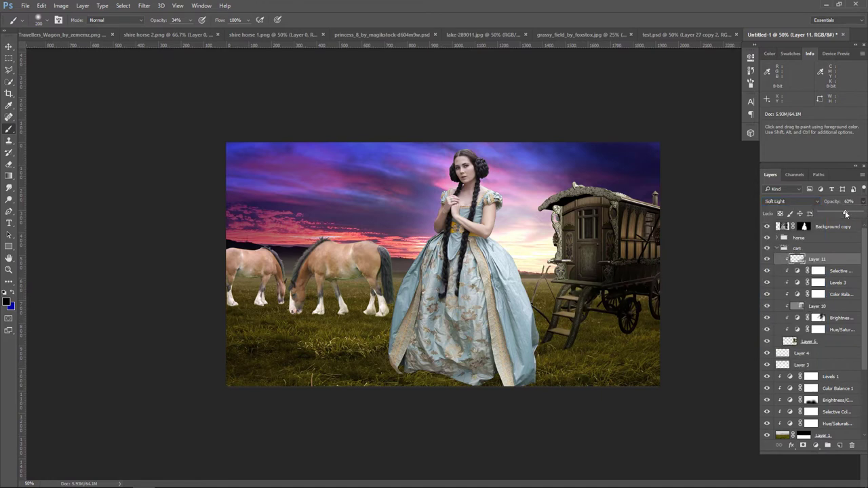
left_click(768, 259)
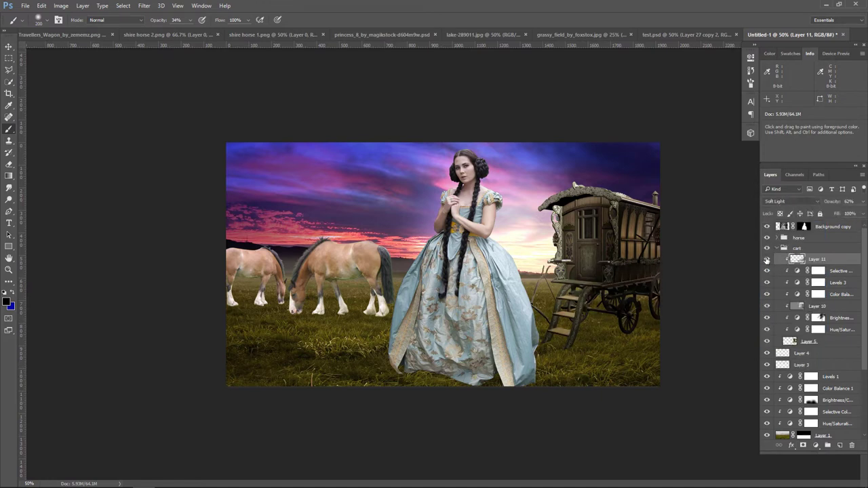
left_click(767, 259)
- Paint a large soft dark shadow under the wagon on Layer 12 beneath Layer 5, lower its opacity, and mask it
left_click(841, 446)
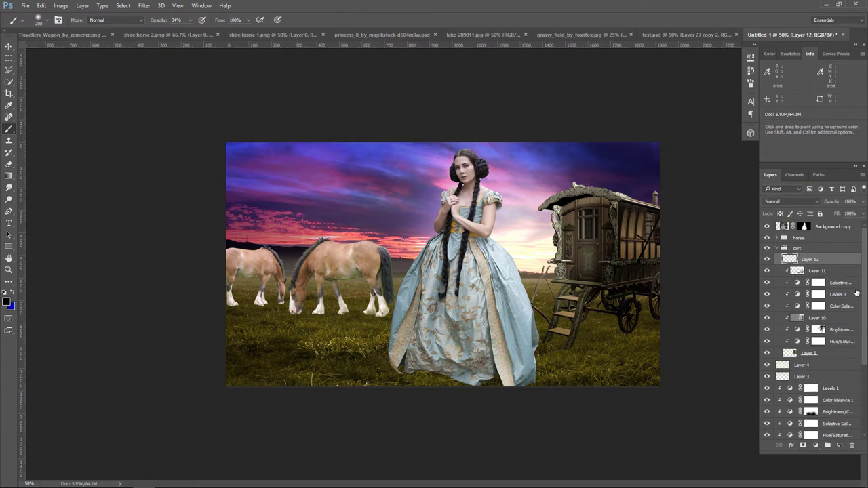
left_click_drag(836, 359, 838, 361)
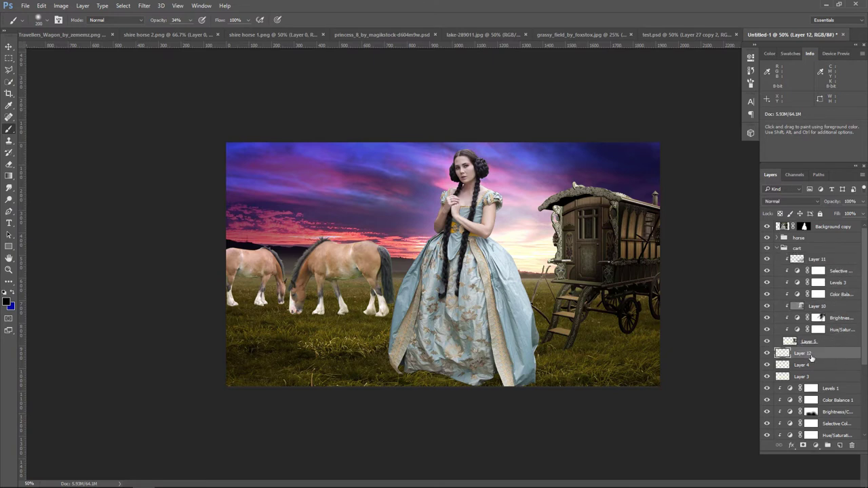
key("bracketright")
key("bracketright")
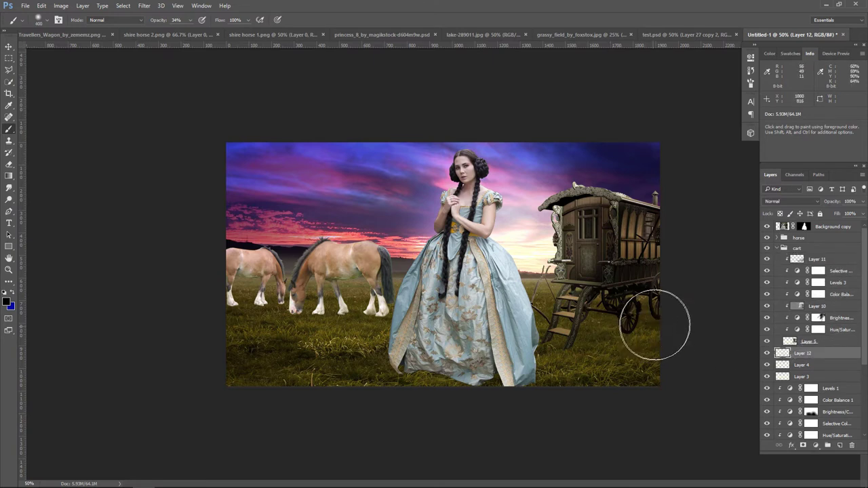
mouse_move(656, 326)
left_mouse_down()
mouse_move(575, 375)
mouse_move(631, 317)
left_mouse_up()
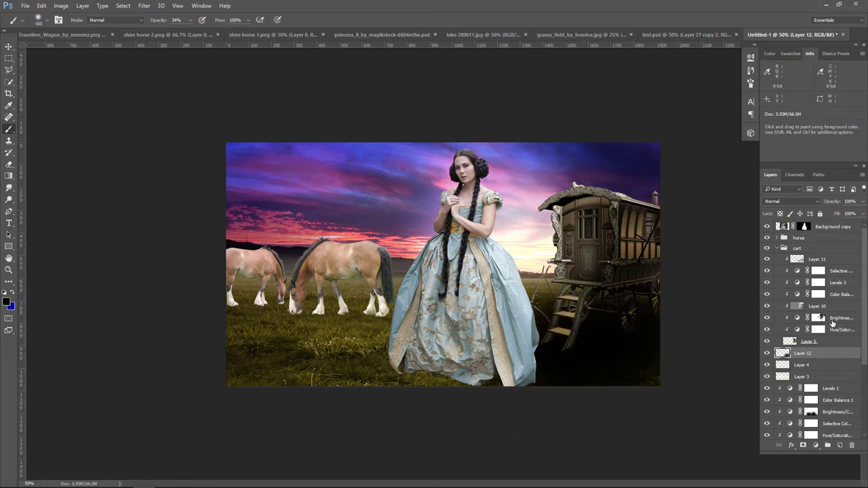
left_click_drag(851, 214, 848, 215)
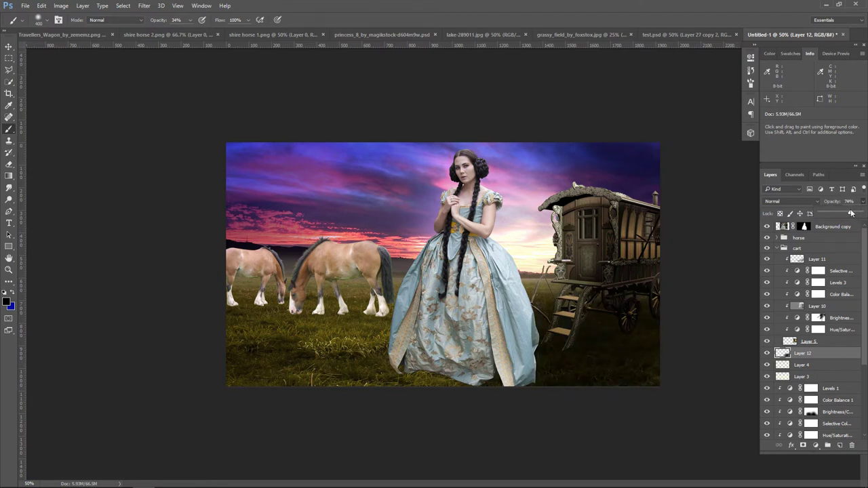
left_click(803, 445)
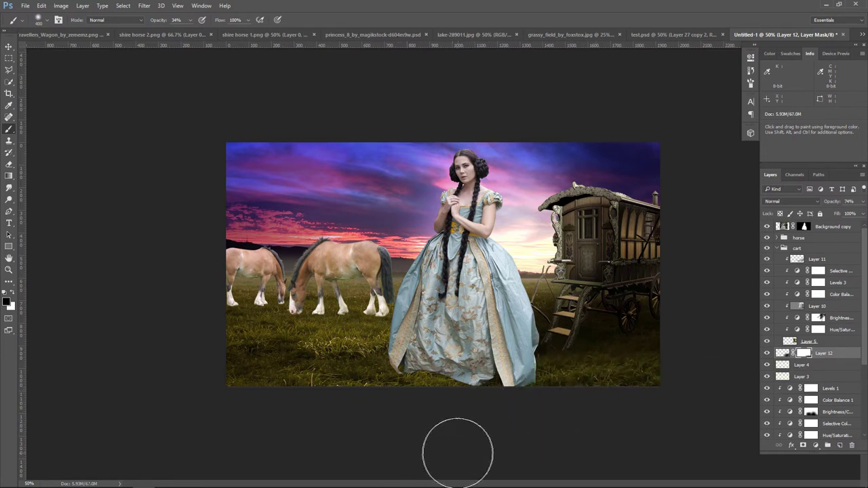
left_click(12, 294)
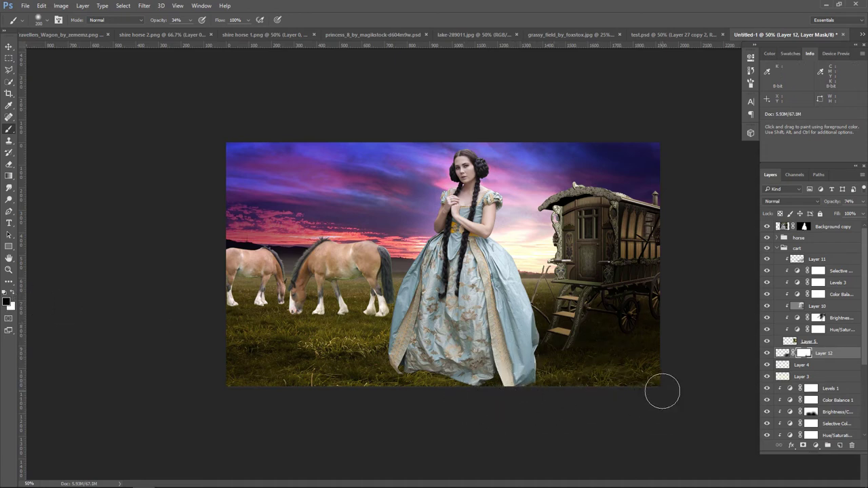
- On another new layer, paint smaller dark shadows beneath the rear wheel and wagon steps
left_click(839, 449)
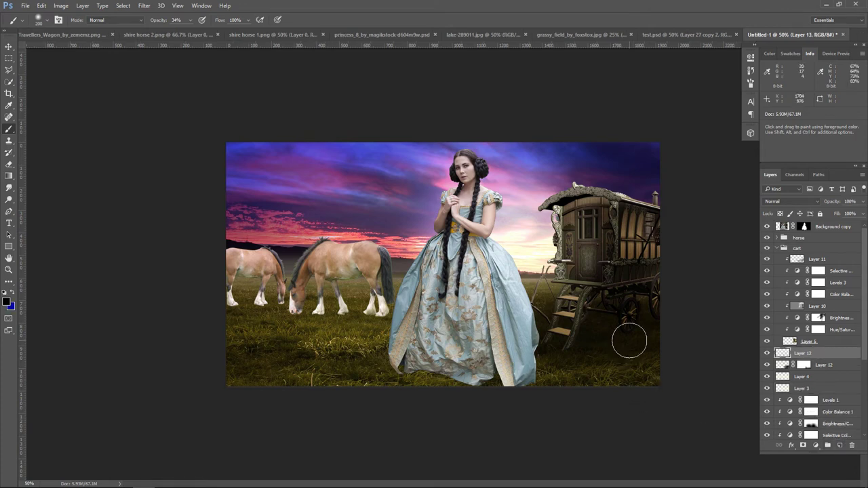
scroll(560, 343, "up", 2)
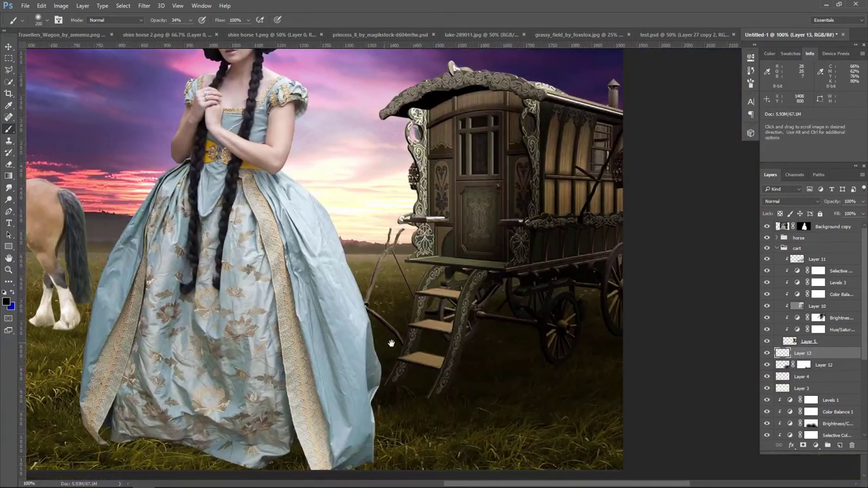
key("bracketleft")
key("bracketleft")
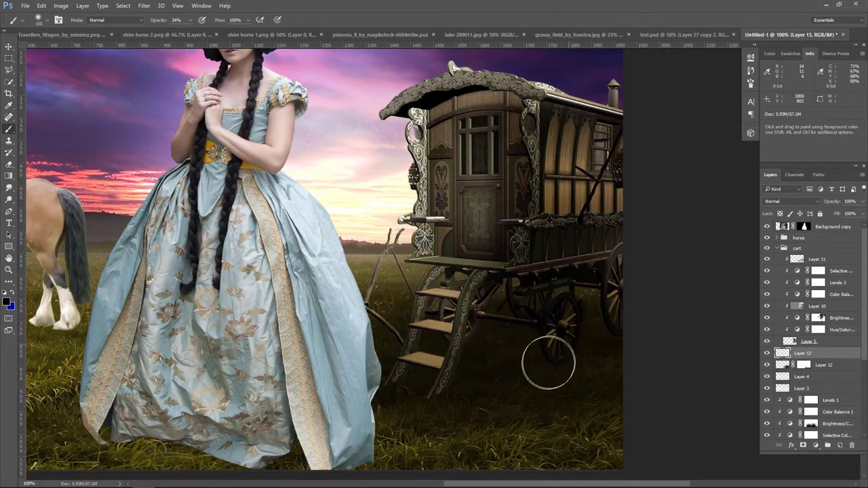
left_click_drag(548, 361, 543, 355)
mouse_move(471, 353)
left_mouse_down()
mouse_move(439, 386)
mouse_move(466, 374)
left_mouse_up()
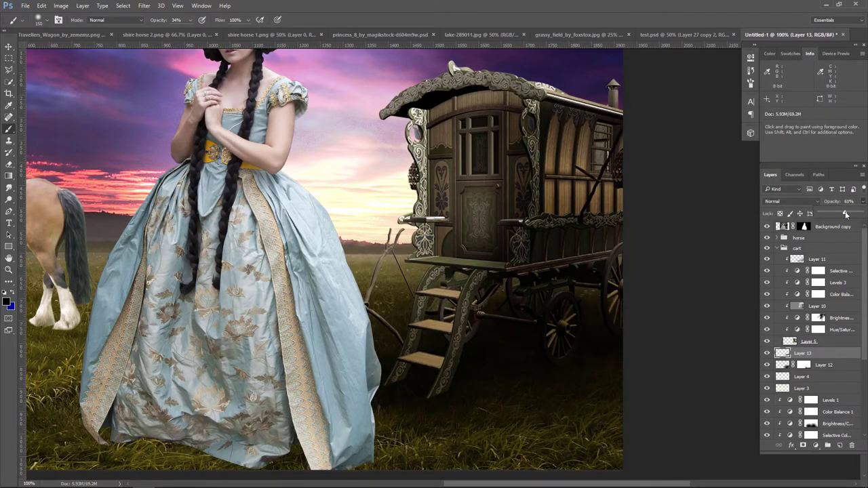
left_click(827, 344)
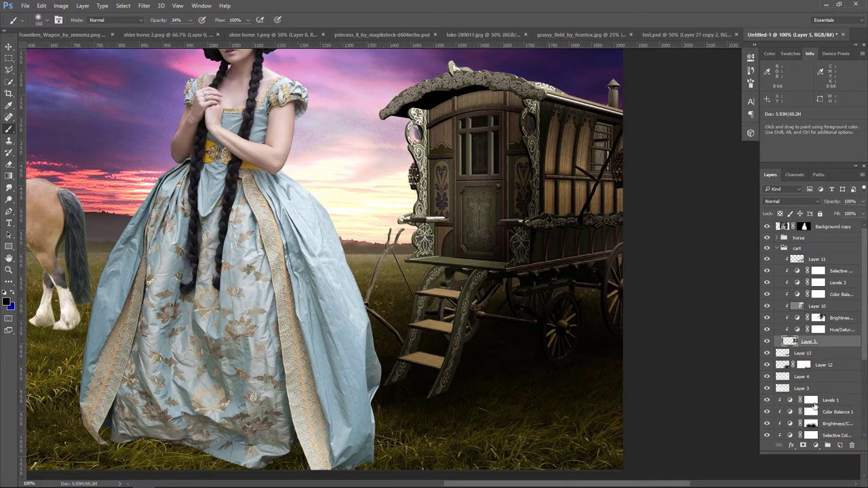
- Add a layer mask to Layer 5 and choose a grass-blade brush at 100% opacity
left_click(804, 446)
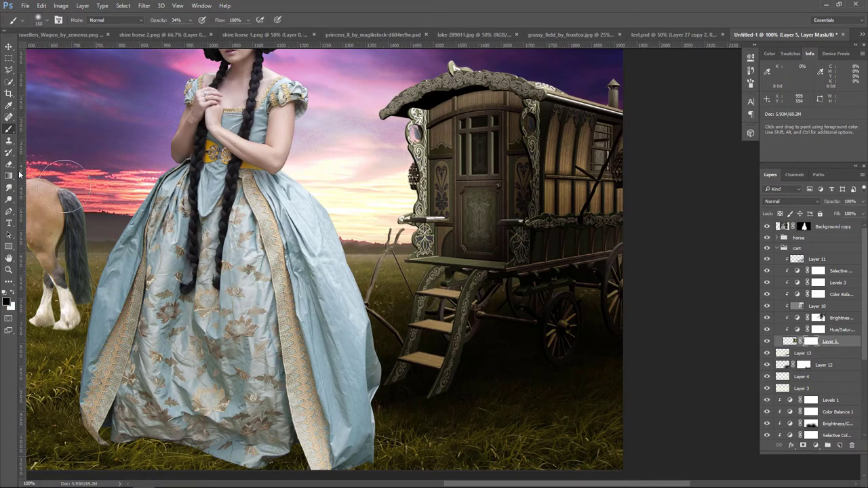
left_click(47, 22)
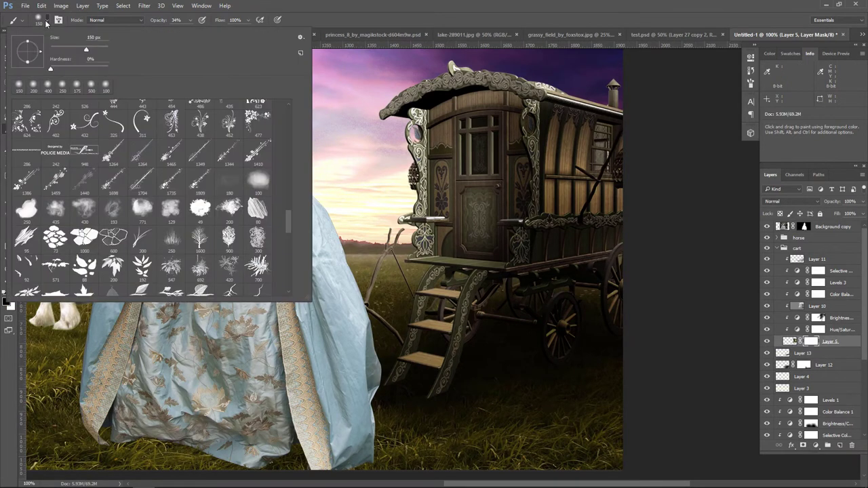
double_click(171, 239)
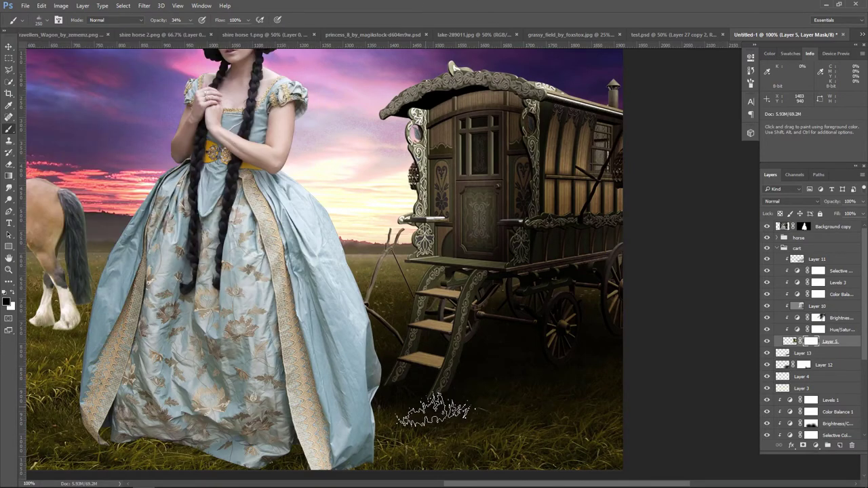
scroll(453, 400, "up", 1)
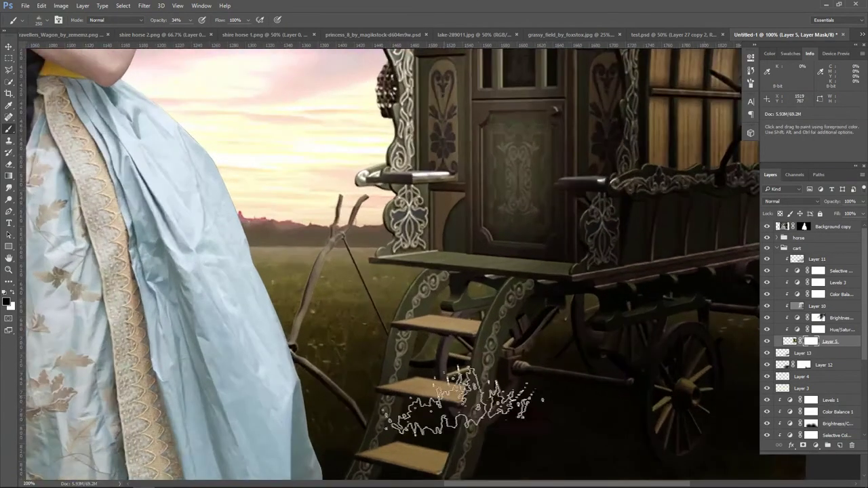
scroll(461, 393, "up", 1)
key("bracketleft")
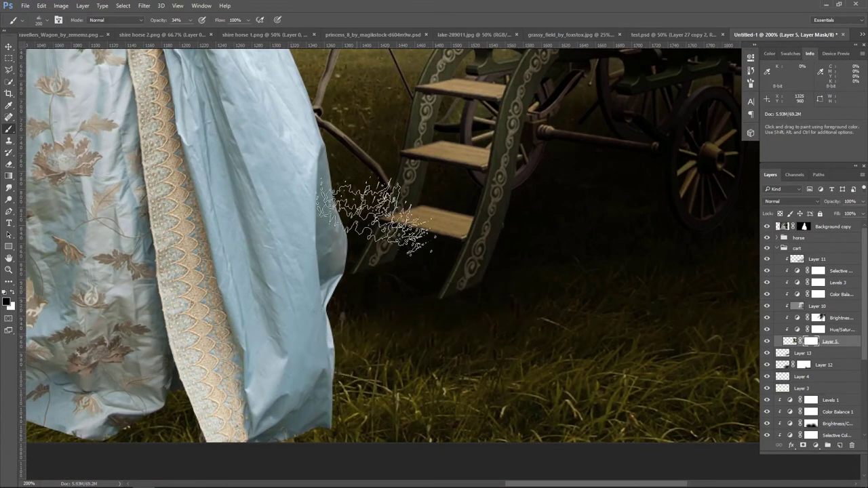
left_click(191, 20)
left_click_drag(233, 42, 234, 42)
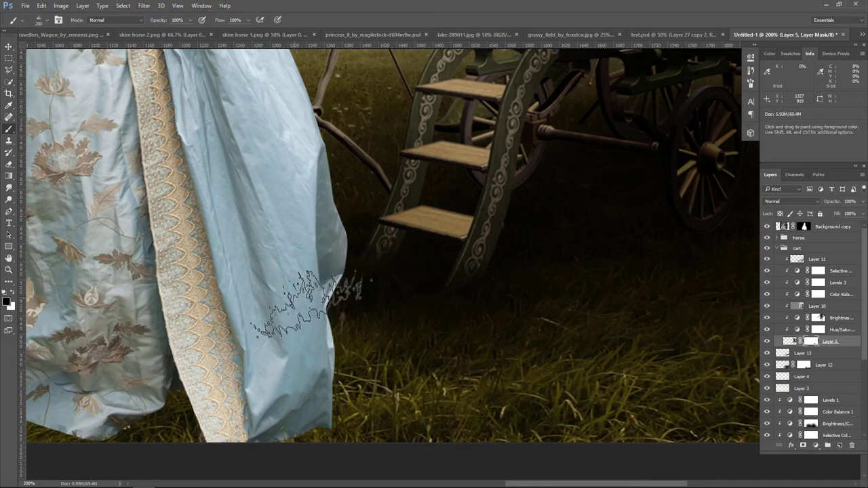
- Pan to the wagon's rear wheels and shrink the grass brush to 50 for fine detail
key("space")
left_click_drag(579, 293, 458, 382)
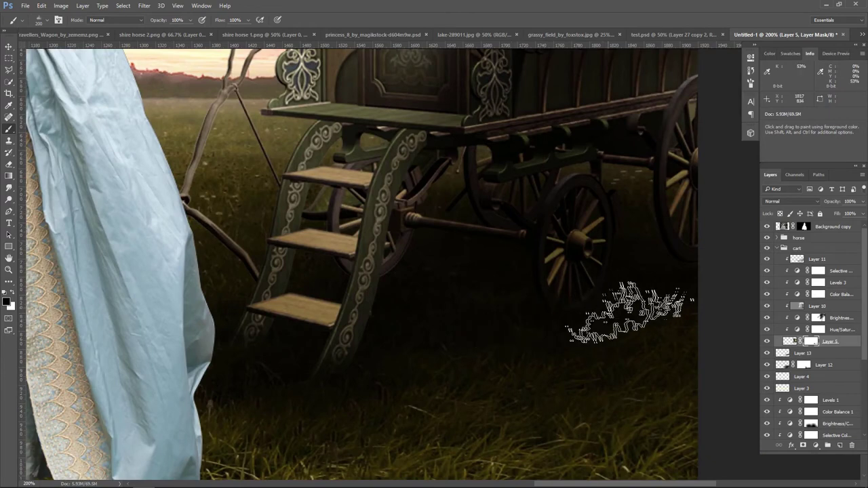
key("bracketleft")
key("bracketleft")
key("bracketleft")
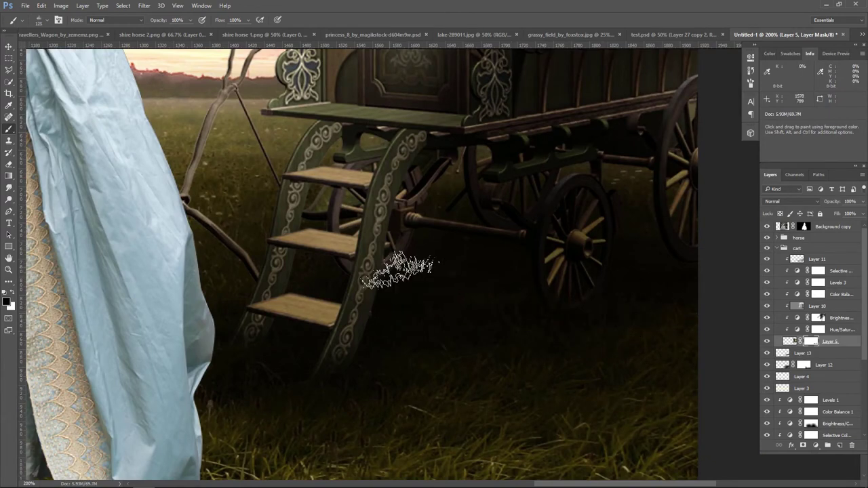
key("bracketleft")
key("bracketleft")
key("bracketleft")
key("bracketleft")
key("bracketleft")
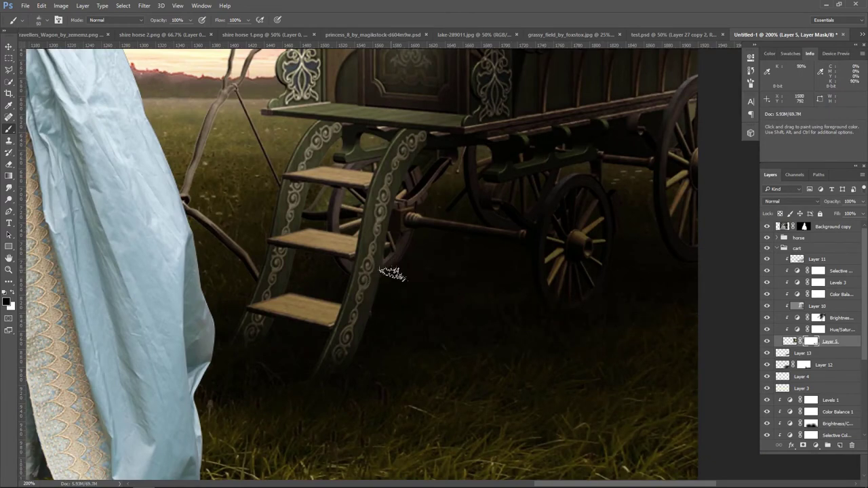
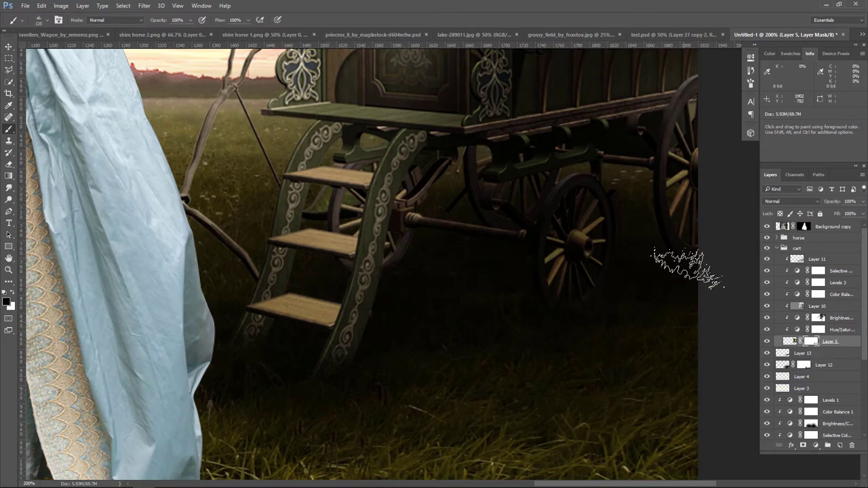
- Enlarge the brush, zoom out to show the whole princess, horses and wagon composite, and select Layer 13
key("bracketright")
key("bracketright")
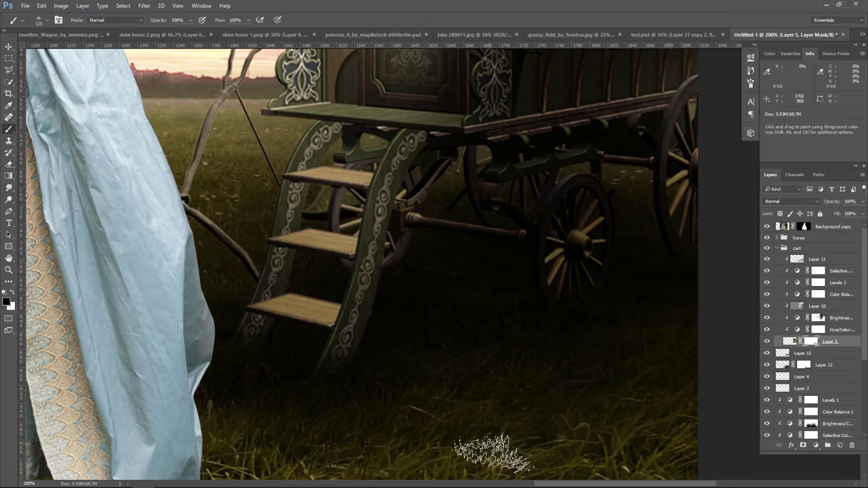
key("ctrl+minus")
key("ctrl+minus")
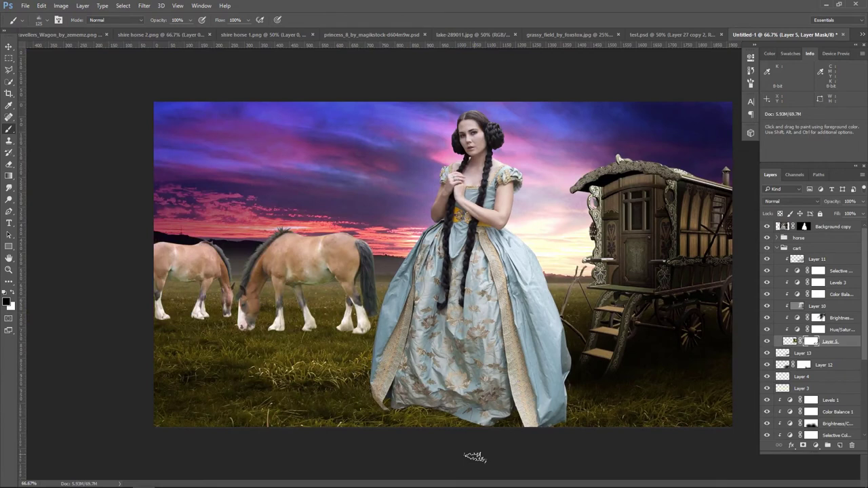
left_click(836, 353)
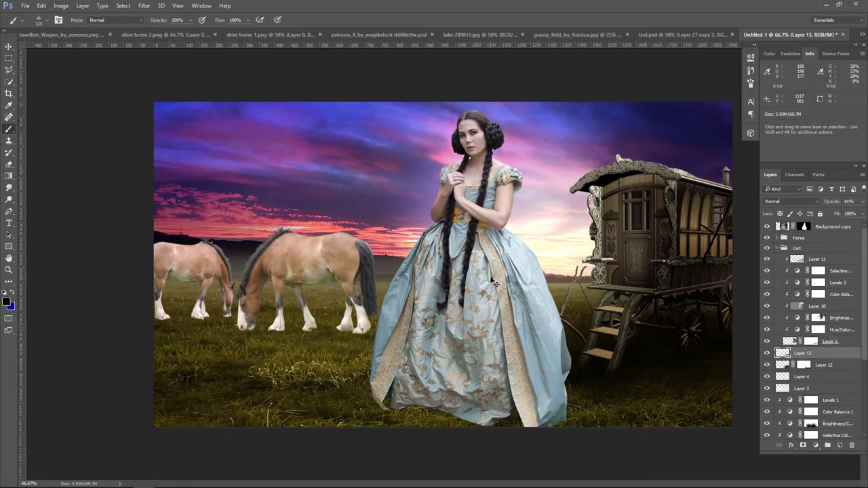
- Skew and distort Layer 13's content beside the wagon, then fade Layer 12's shadow to 50% opacity
key("ctrl+t")
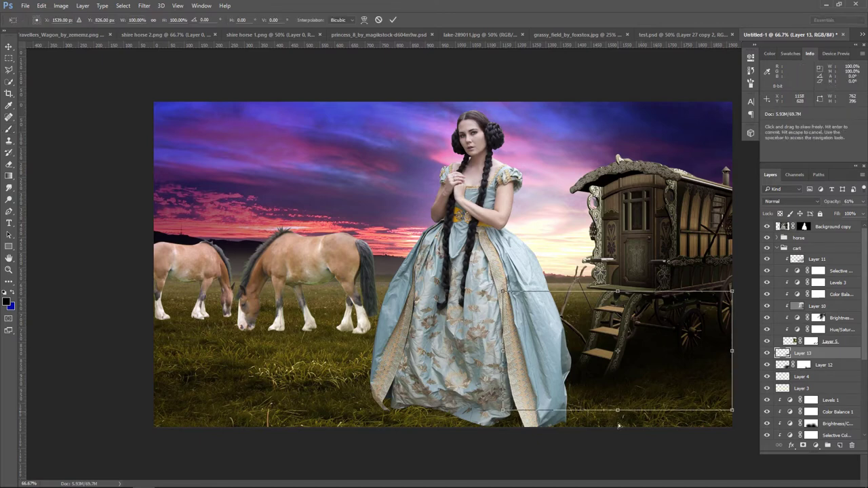
left_click_drag(617, 409, 643, 415)
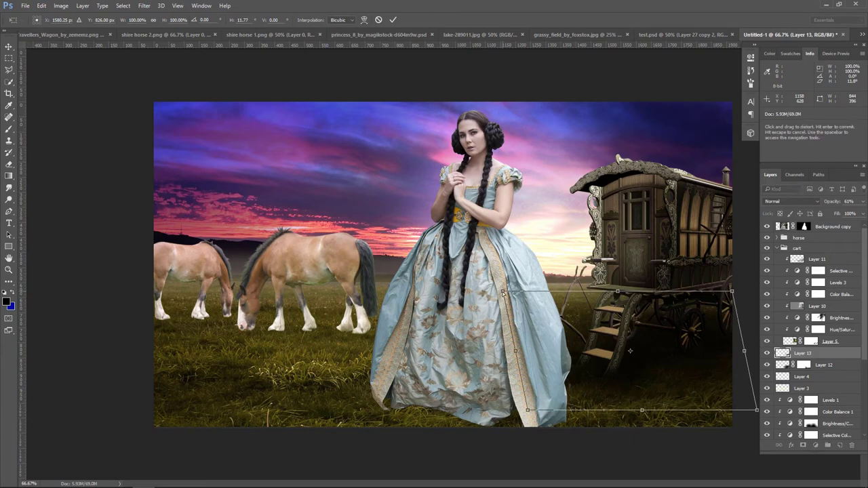
left_click_drag(503, 292, 516, 308)
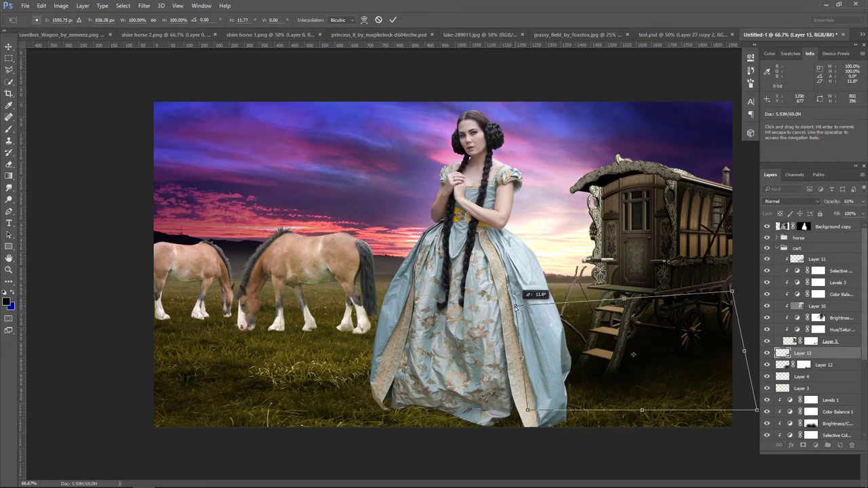
key("Return")
key("b")
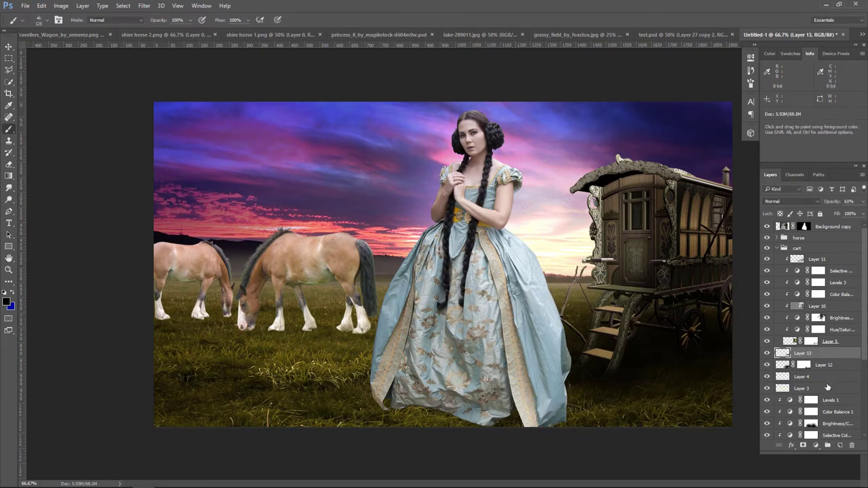
left_click(842, 366)
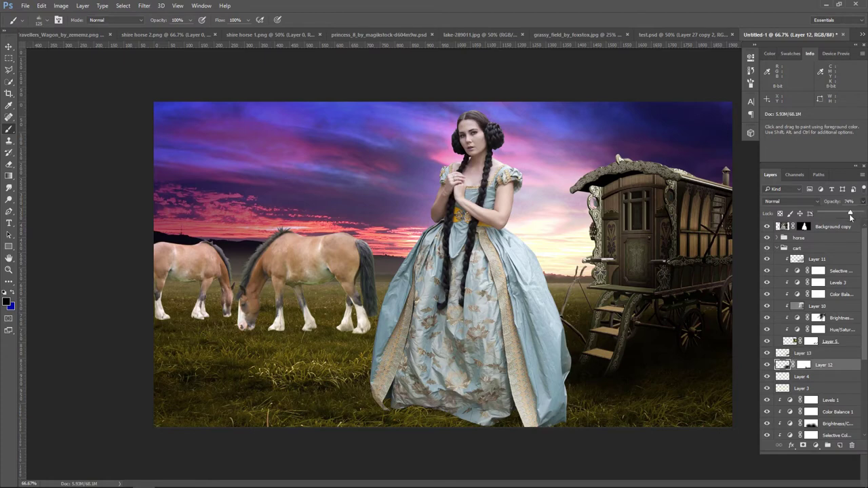
left_click_drag(841, 215, 836, 214)
- Add Layer 14 above Layer 11 and set the foreground colour to pale cream #fff4d0
left_click(843, 261)
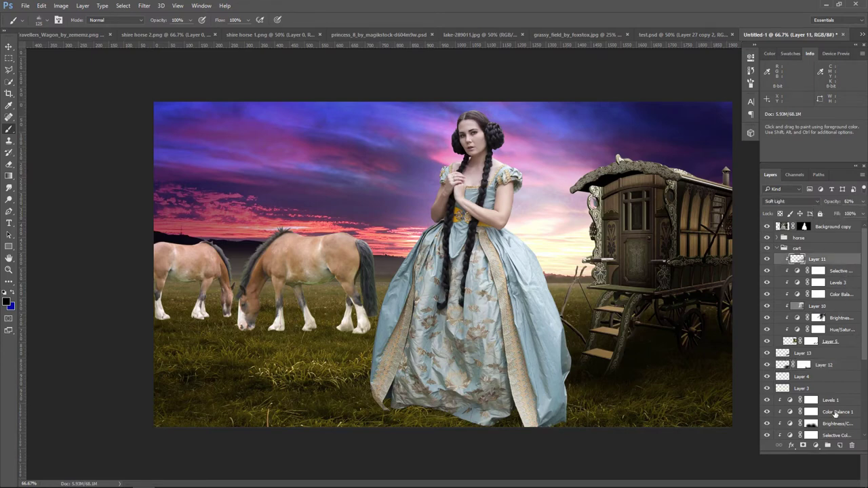
left_click(840, 446)
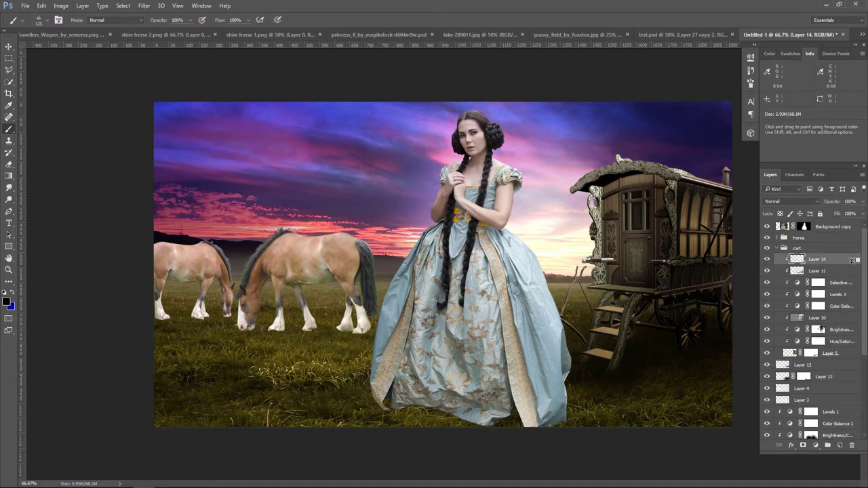
left_click(8, 303)
left_click(360, 333)
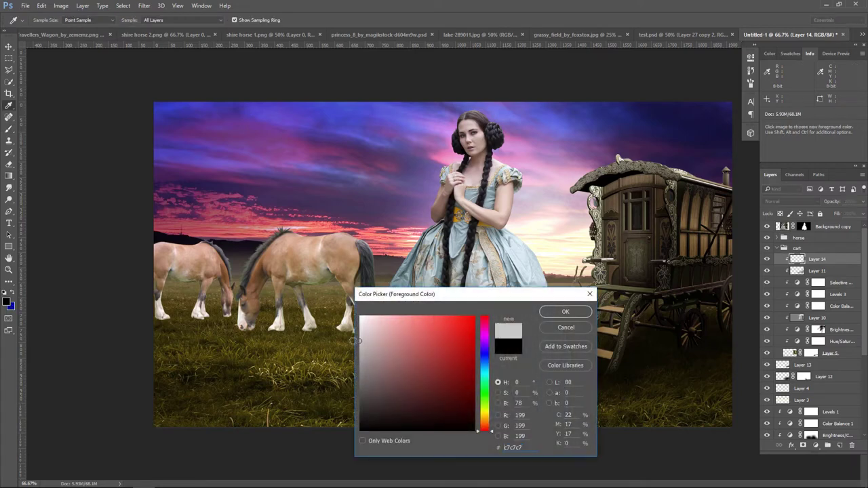
left_click(380, 316)
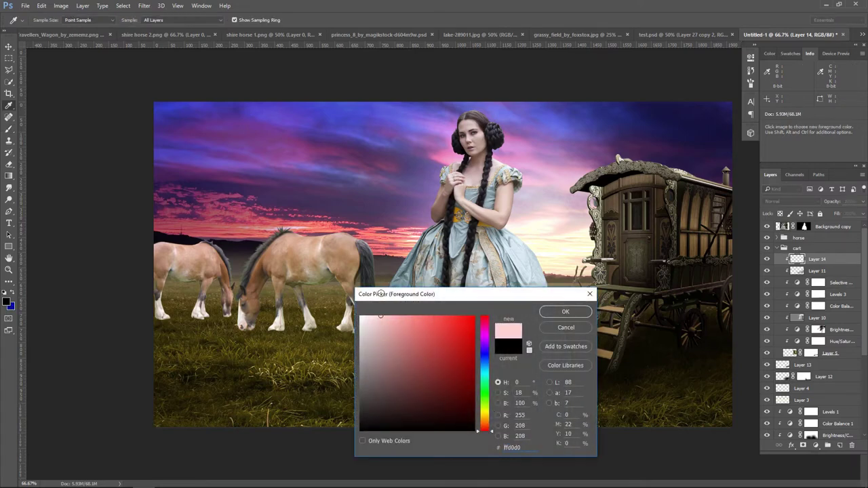
left_click(485, 417)
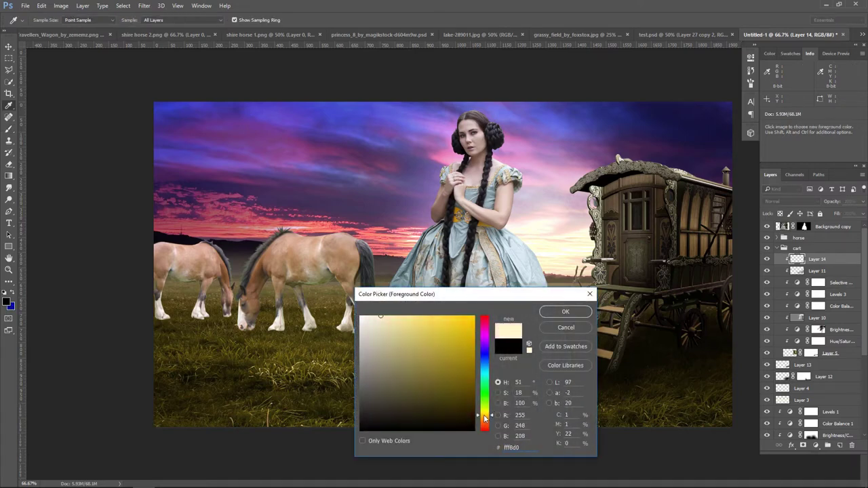
left_click_drag(484, 419, 485, 417)
left_click(565, 311)
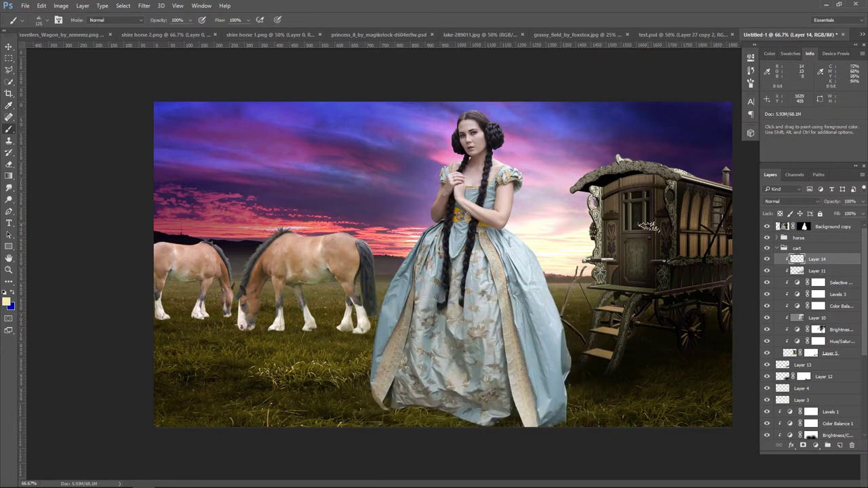
left_click(45, 24)
- Paint cream light over the wagon's roof, front edge and steps with a 250 px soft round brush
double_click(105, 84)
left_click_drag(582, 135, 678, 142)
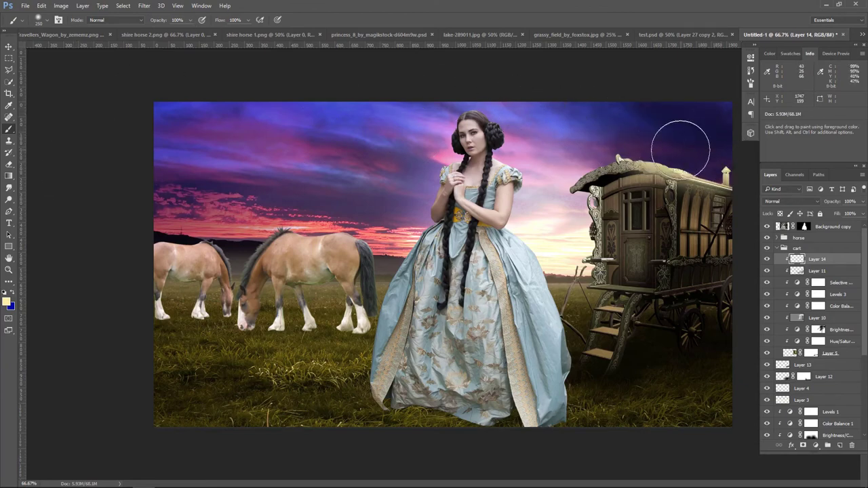
left_click_drag(572, 185, 563, 302)
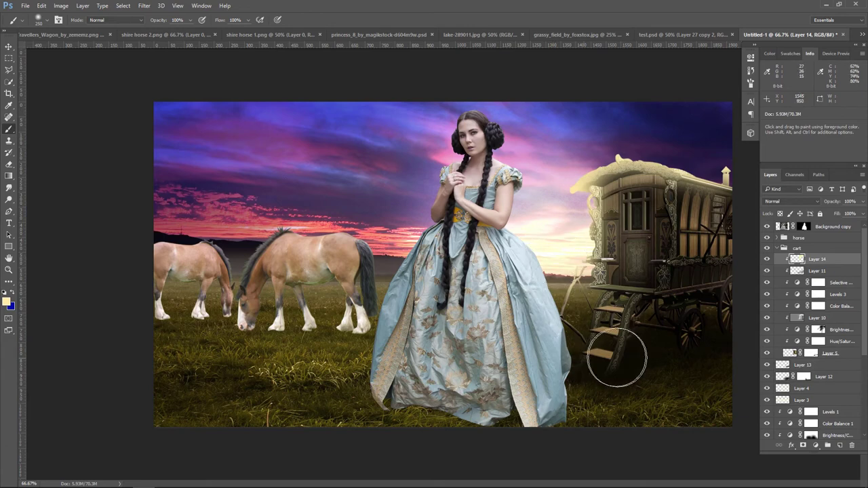
left_click_drag(603, 285, 555, 350)
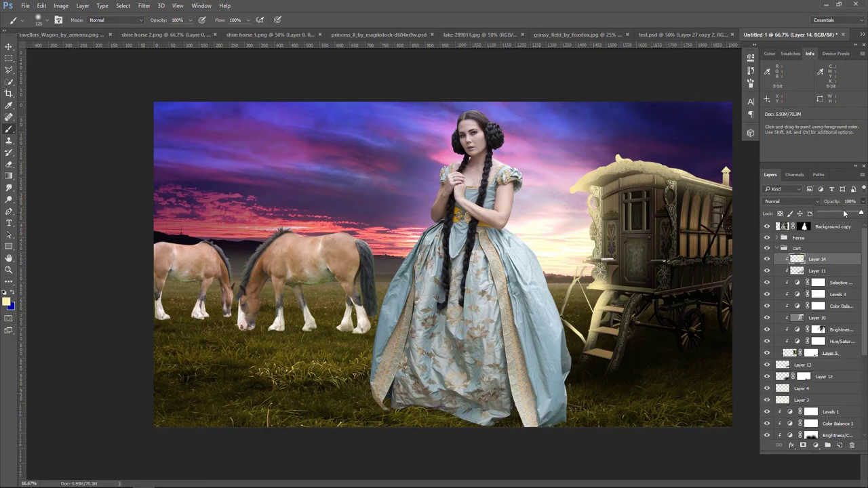
- Blend Layer 14 in Overlay mode, hide it, and move Levels 3 to the cart group's top
left_click(843, 213)
left_click(807, 202)
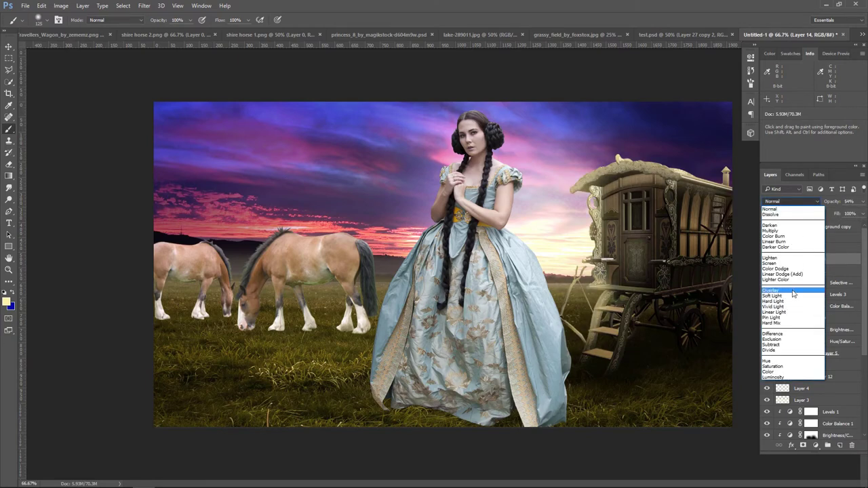
left_click(793, 291)
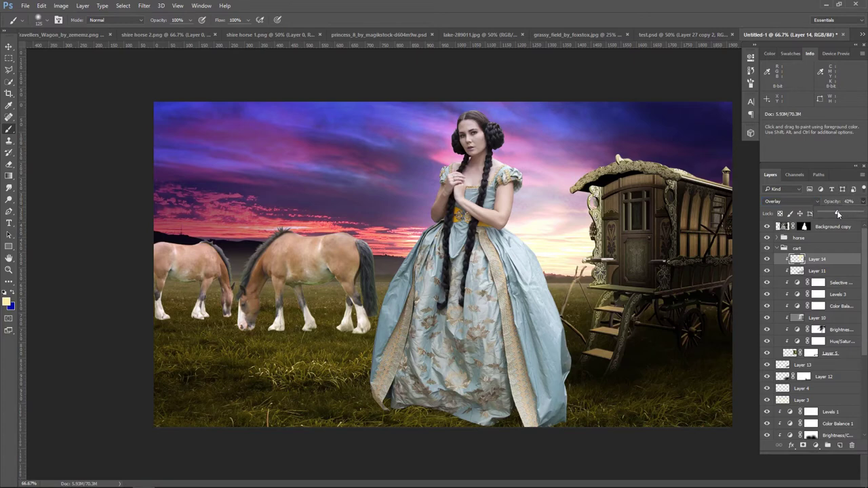
left_click(768, 260)
left_click_drag(845, 295, 851, 259)
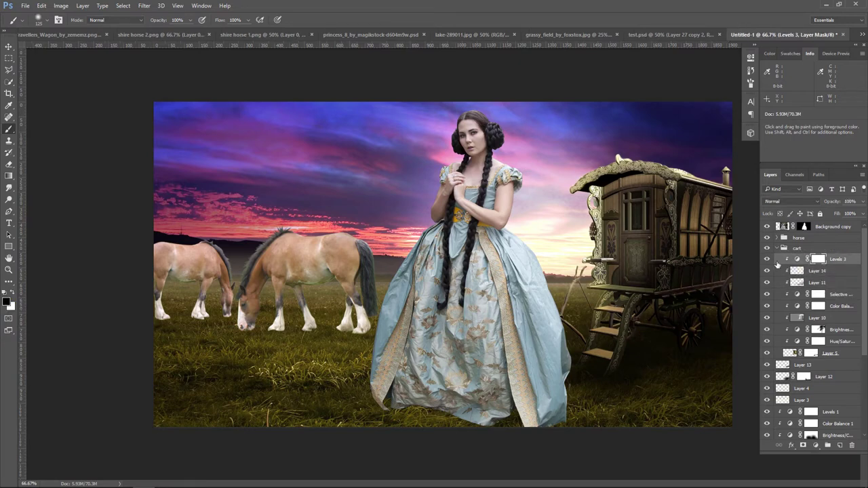
- Set Levels 3 to midtone 0.53 and highlight input 186 to rebalance the wagon's tones
double_click(797, 259)
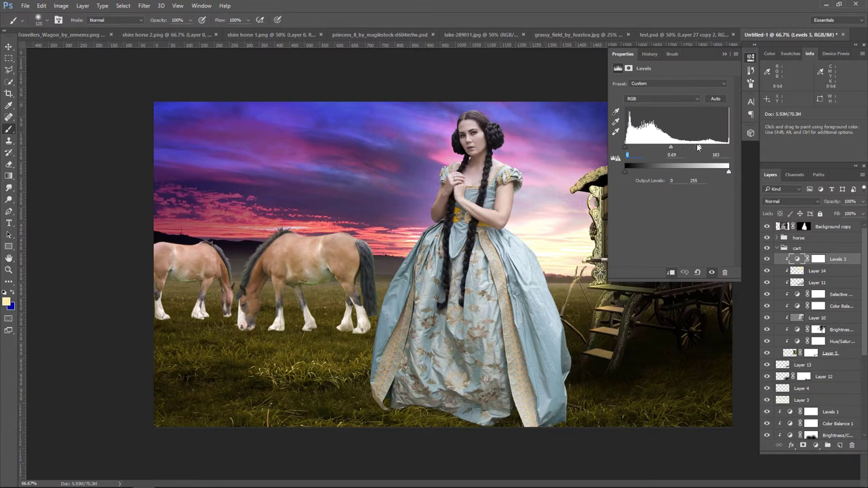
mouse_move(699, 150)
left_mouse_down()
mouse_move(681, 149)
mouse_move(701, 149)
left_mouse_up()
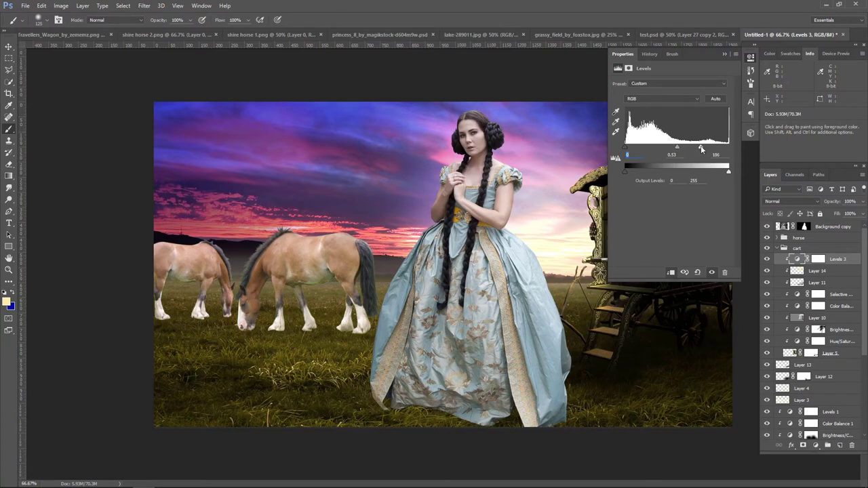
left_click(724, 55)
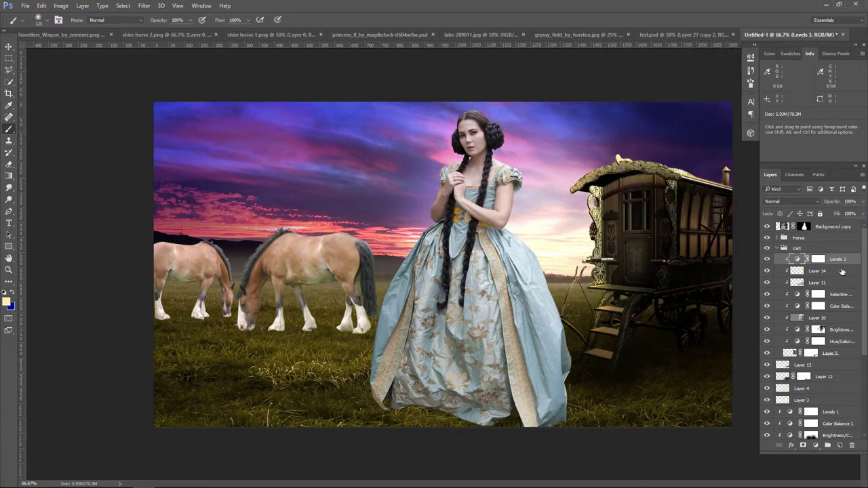
- Dodge the caravan door and side panels on Layer 10 and lower its opacity to 84%
left_click(799, 318)
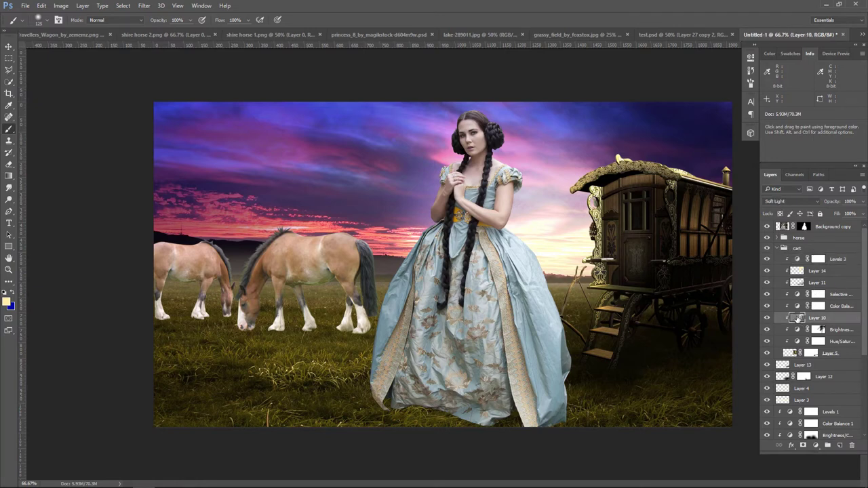
left_click(9, 201)
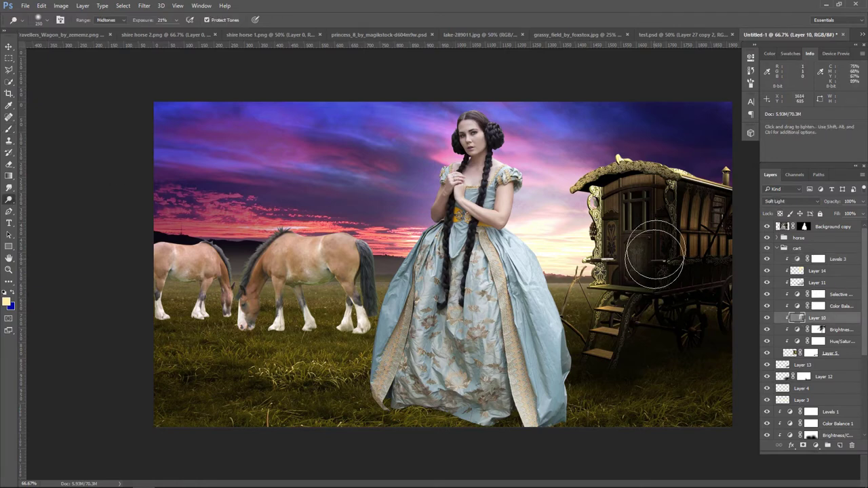
mouse_move(638, 254)
left_mouse_down()
mouse_move(669, 248)
mouse_move(640, 203)
mouse_move(616, 248)
mouse_move(672, 275)
mouse_move(699, 264)
mouse_move(637, 275)
mouse_move(631, 312)
mouse_move(703, 312)
mouse_move(710, 285)
mouse_move(610, 265)
mouse_move(669, 241)
mouse_move(675, 207)
mouse_move(640, 223)
mouse_move(669, 207)
left_mouse_up()
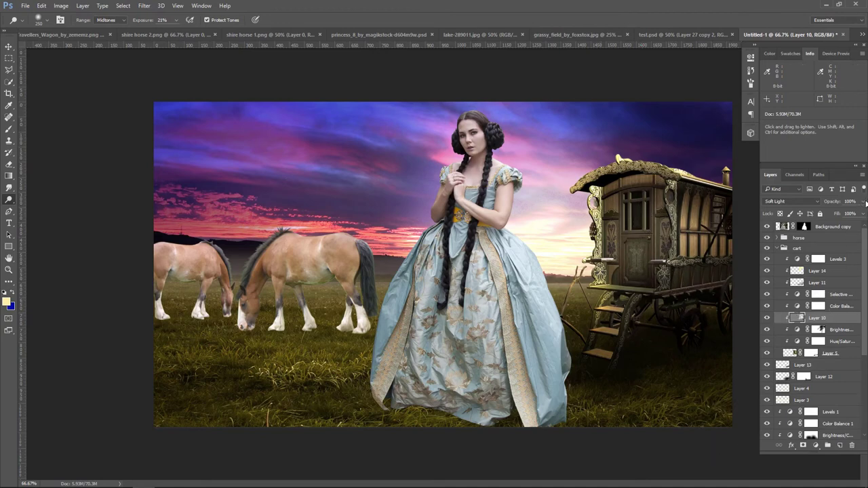
left_click(863, 201)
left_click_drag(860, 213, 857, 215)
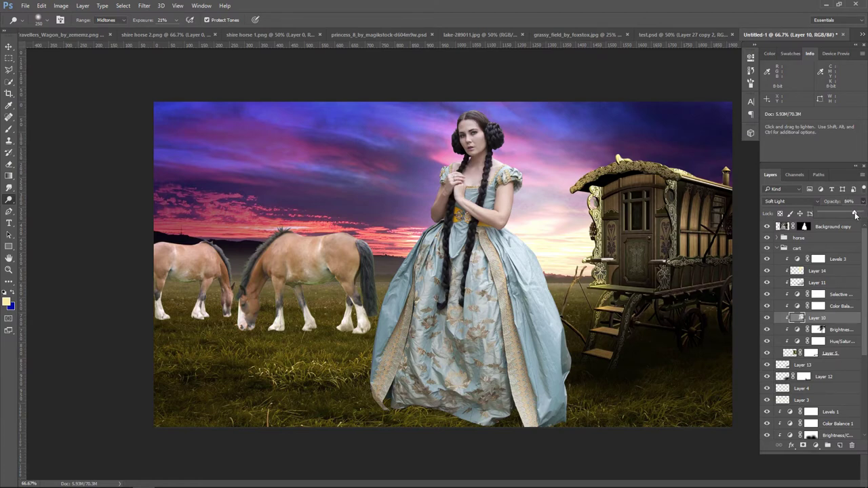
- Lighten the caravan door, left edge and steps further with the dodge brush
left_click(767, 318)
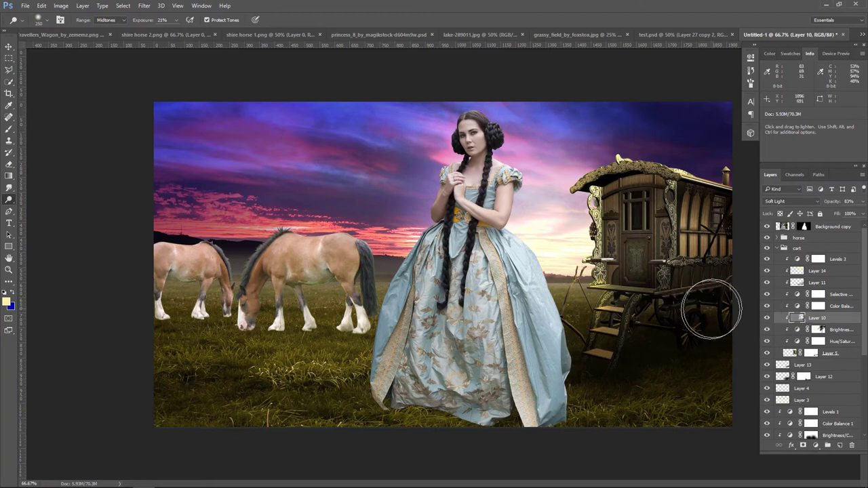
mouse_move(638, 195)
left_mouse_down()
mouse_move(626, 270)
mouse_move(662, 234)
mouse_move(707, 224)
mouse_move(706, 183)
mouse_move(644, 173)
mouse_move(700, 168)
left_mouse_up()
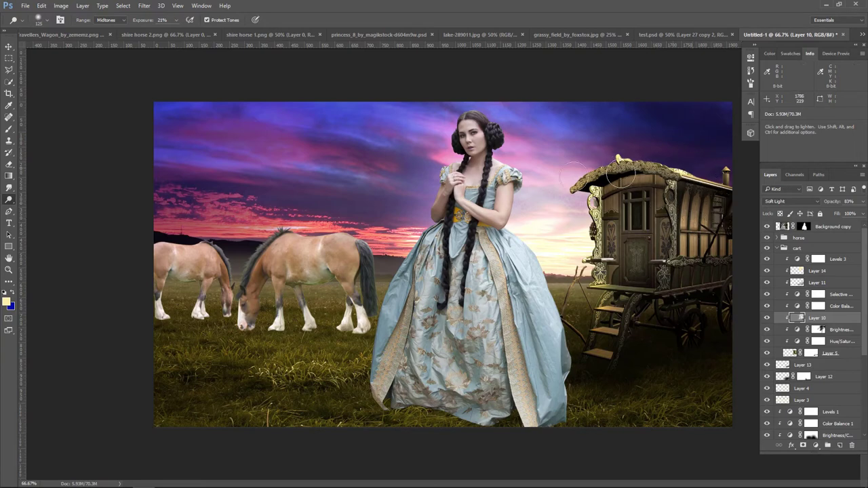
mouse_move(582, 251)
left_mouse_down()
mouse_move(573, 266)
mouse_move(620, 303)
mouse_move(592, 321)
mouse_move(619, 298)
mouse_move(672, 316)
mouse_move(683, 295)
mouse_move(717, 283)
left_mouse_up()
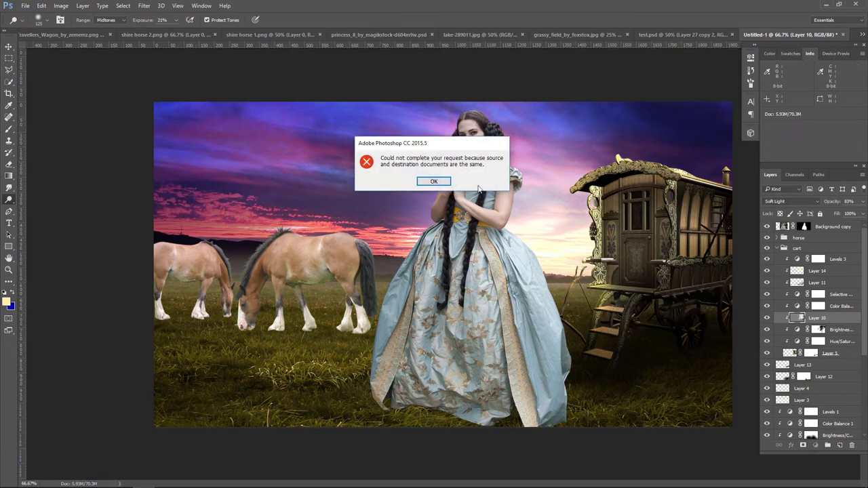
left_click(434, 182)
- Lower Layer 10's Soft Light opacity to 82% so the wagon looks slightly darker
left_click(810, 271)
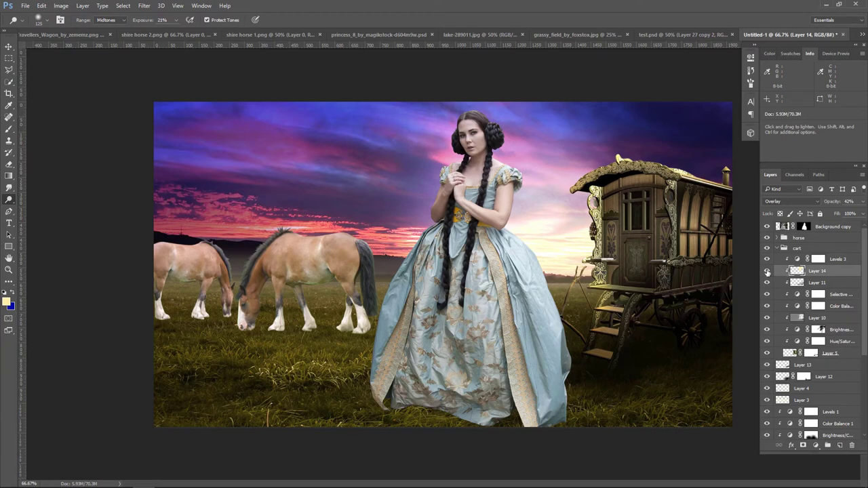
left_click(829, 319)
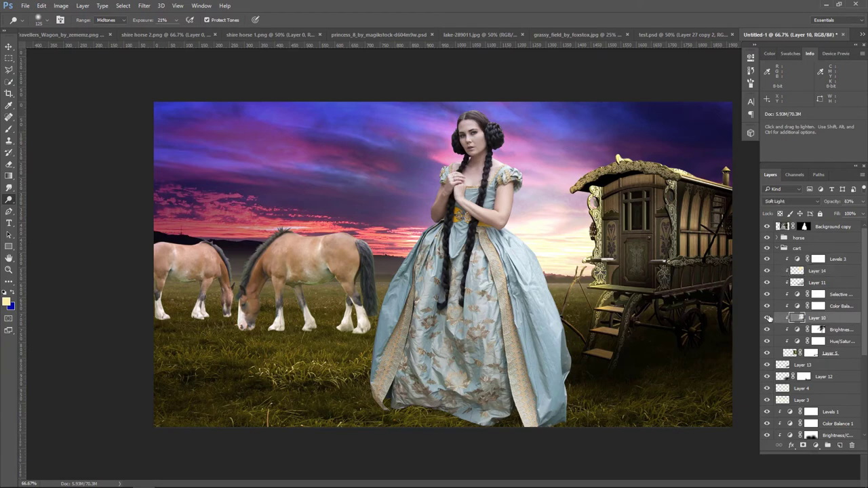
left_click(767, 318)
left_click(864, 201)
left_click_drag(851, 214, 849, 214)
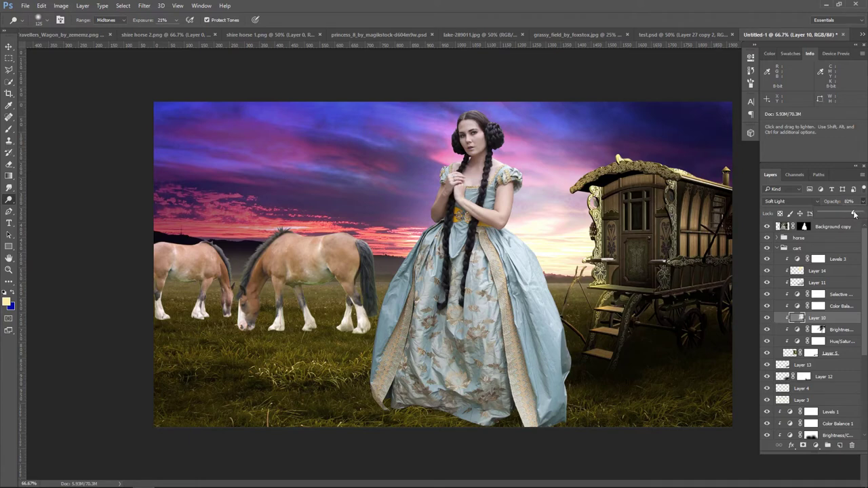
left_click(767, 318)
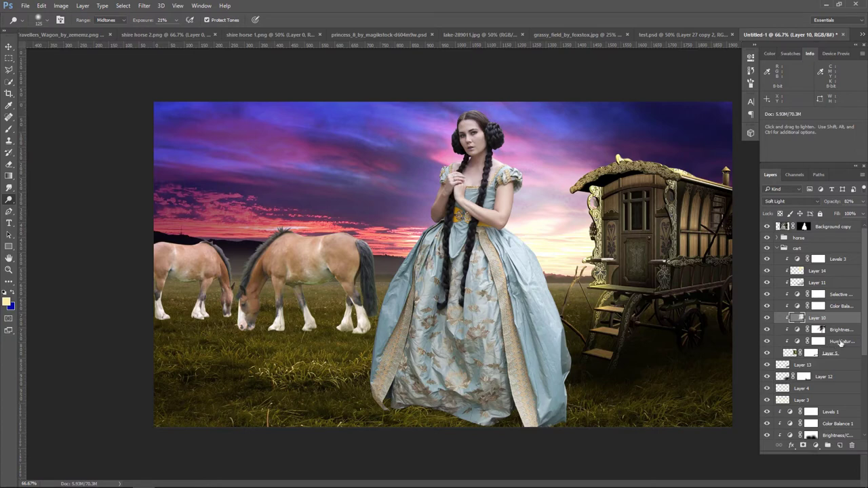
- Move Hue/Saturation 3 to the top of the cart group and set saturation to -58
left_click(851, 343)
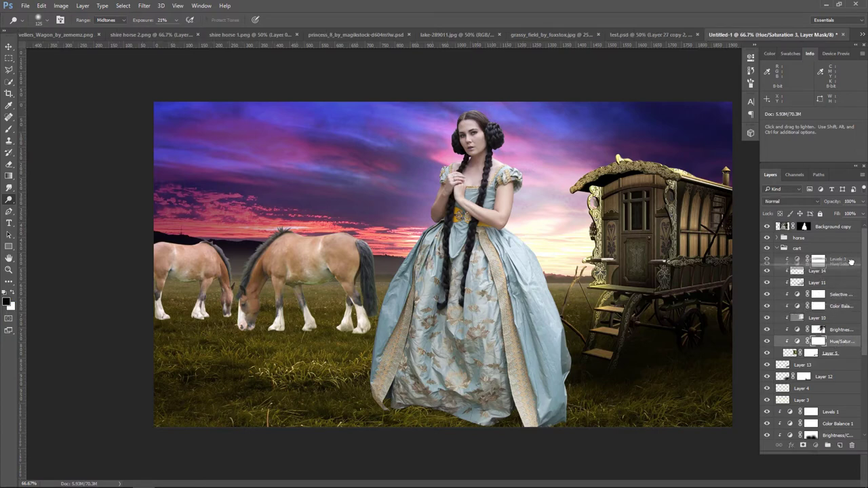
left_click_drag(852, 257, 849, 257)
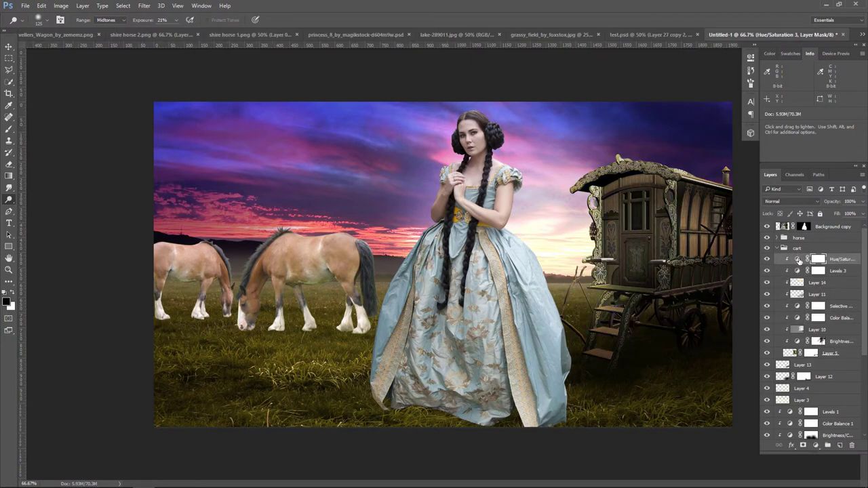
double_click(799, 261)
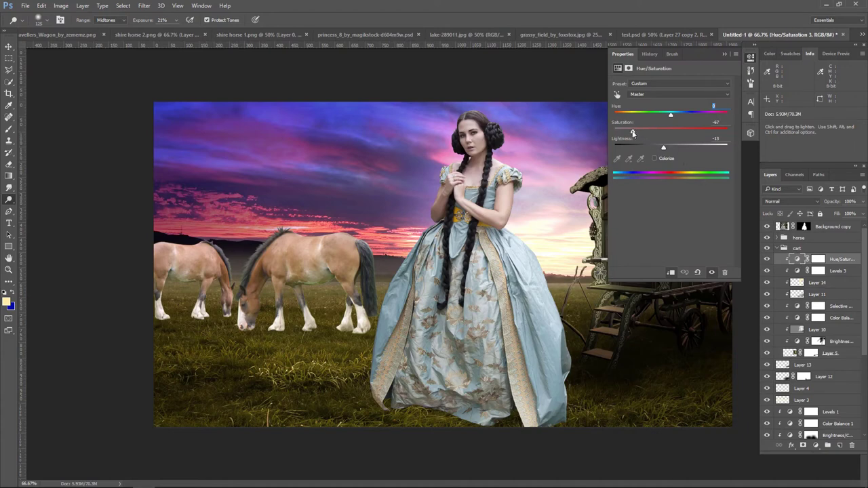
mouse_move(637, 132)
left_mouse_down()
mouse_move(630, 133)
mouse_move(670, 149)
left_mouse_up()
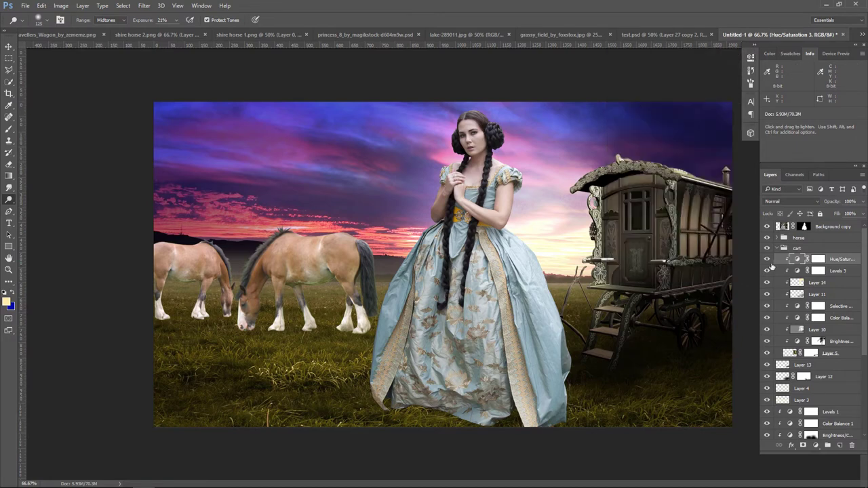
left_click(767, 259)
- Lower the Hue/Saturation lightness to -16 and compare the wagon with it off and on
double_click(797, 260)
left_click_drag(668, 146, 662, 150)
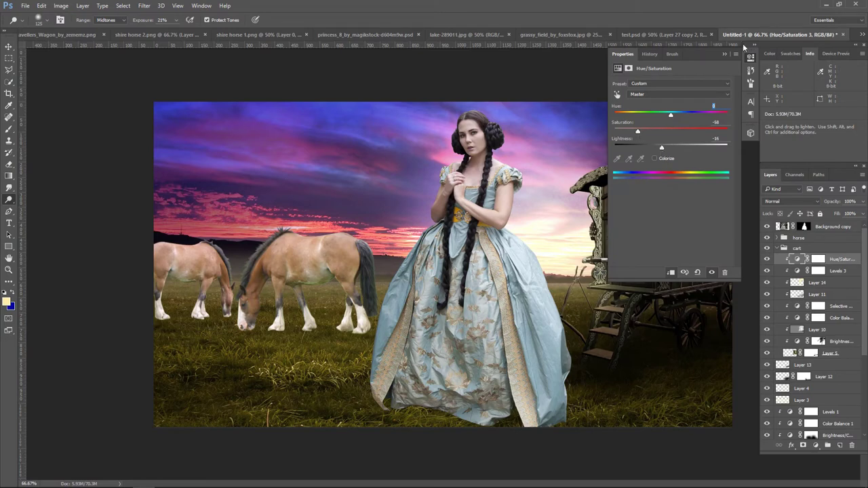
left_click(723, 54)
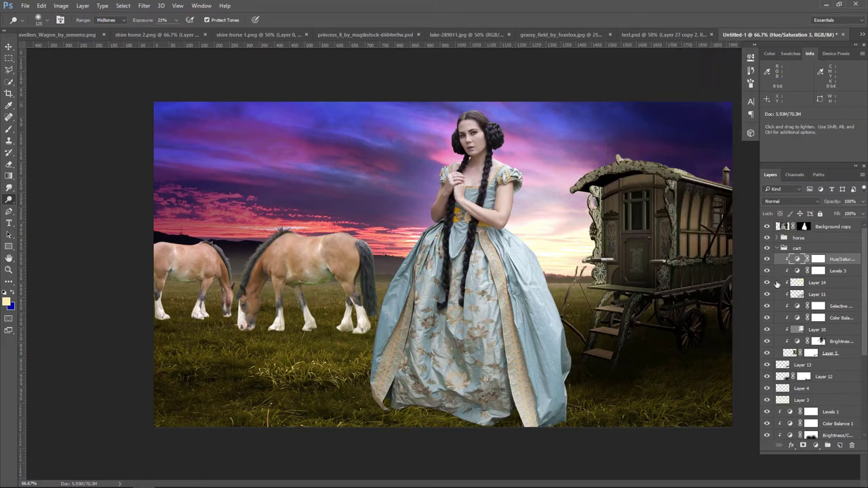
left_click(767, 260)
- Skew Layer 12's corners and bottom edge in two Free Transform passes
left_click(840, 378)
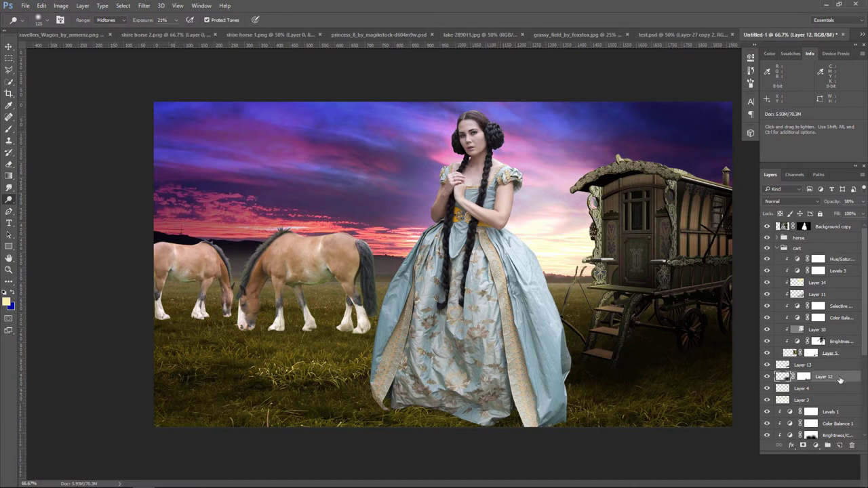
key("ctrl+t")
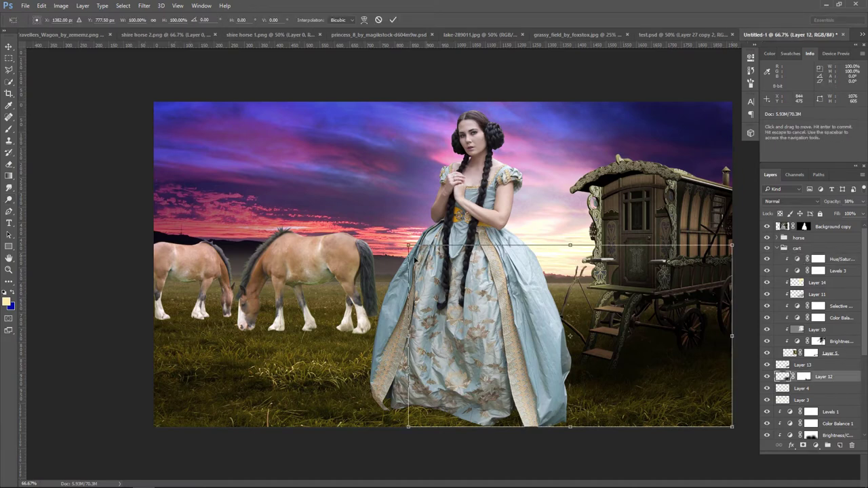
left_click_drag(408, 246, 457, 267)
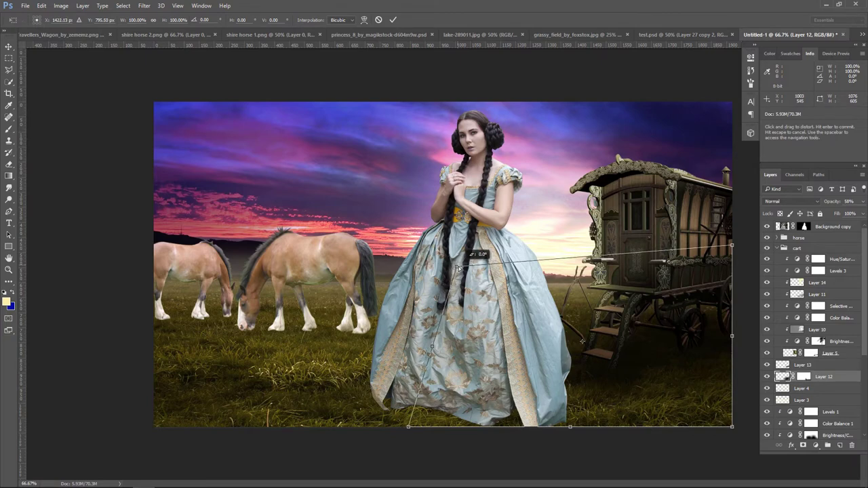
mouse_move(595, 258)
left_mouse_down()
mouse_move(608, 261)
mouse_move(617, 240)
left_mouse_up()
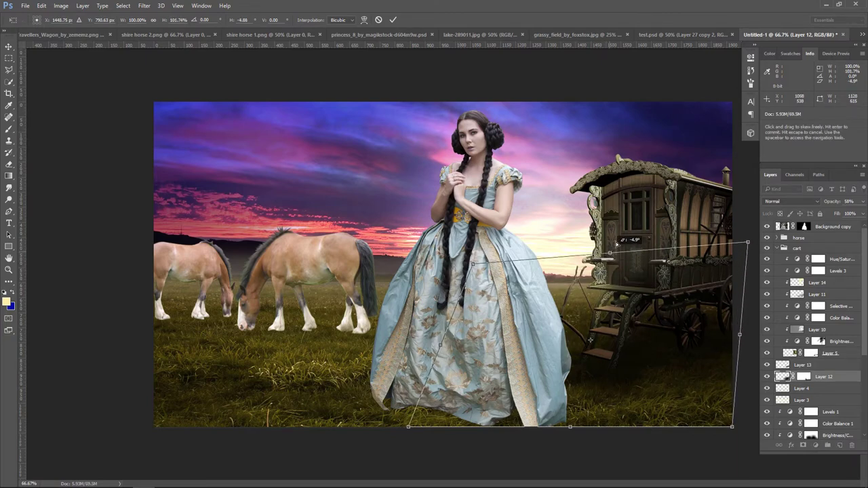
key("Return")
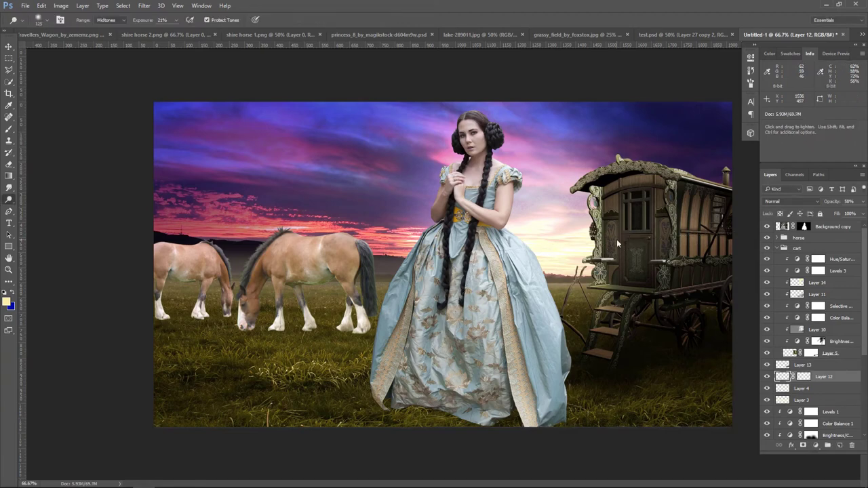
key("o")
key("ctrl+t")
mouse_move(583, 445)
left_mouse_down()
mouse_move(581, 460)
mouse_move(596, 433)
left_mouse_up()
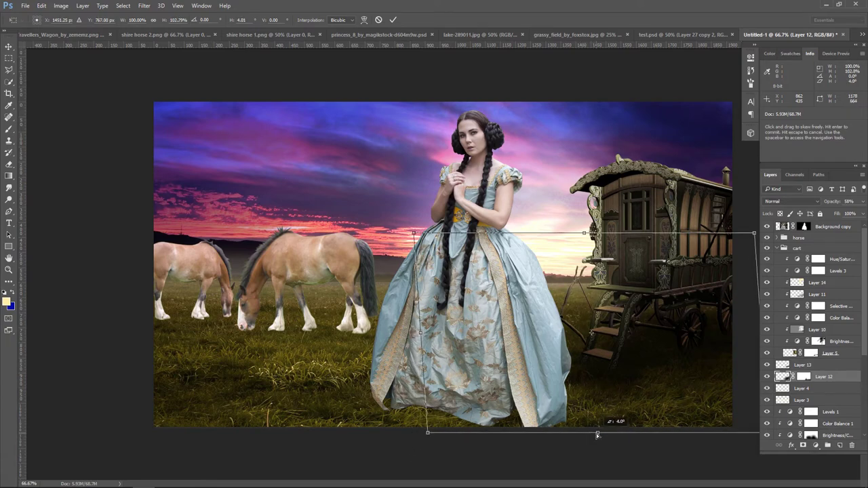
key("Return")
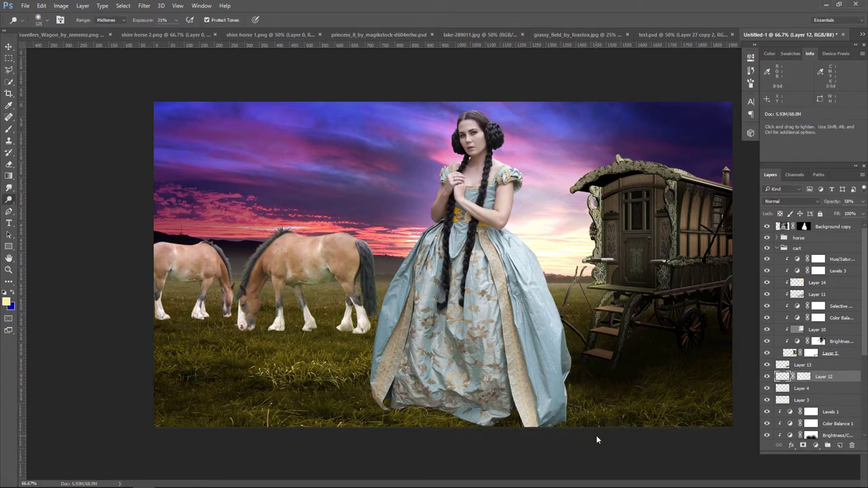
- Skew Layer 13 by pulling its bottom-left corner outward across the grass
left_click(780, 365)
key("ctrl+t")
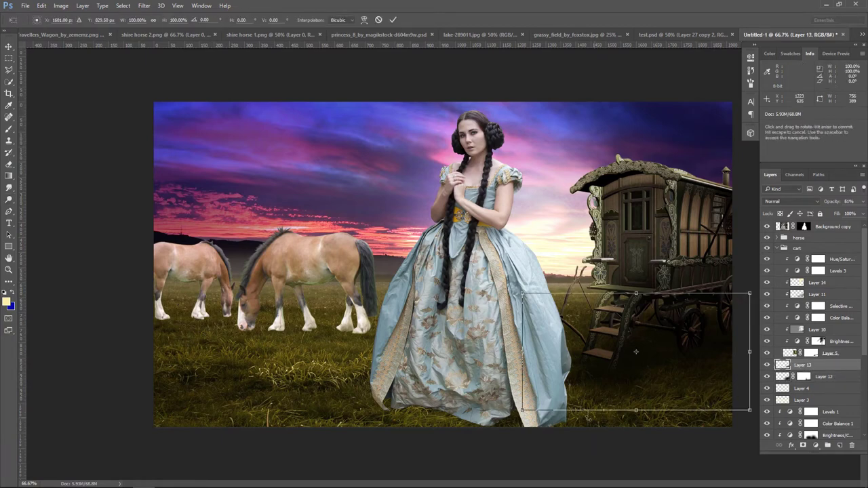
left_click_drag(522, 414, 484, 433)
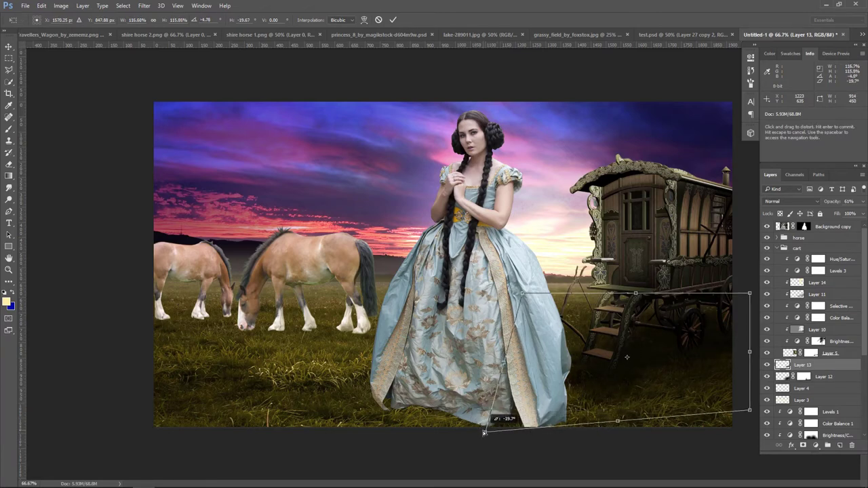
key("Return")
key("o")
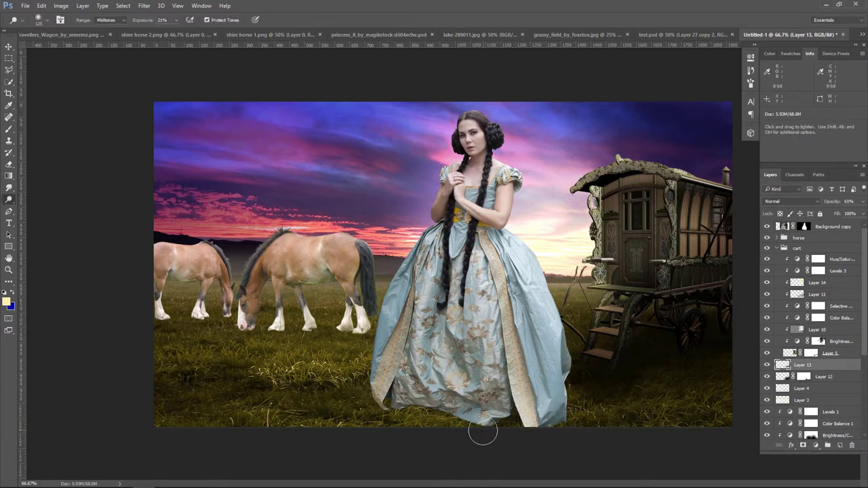
left_click(851, 227)
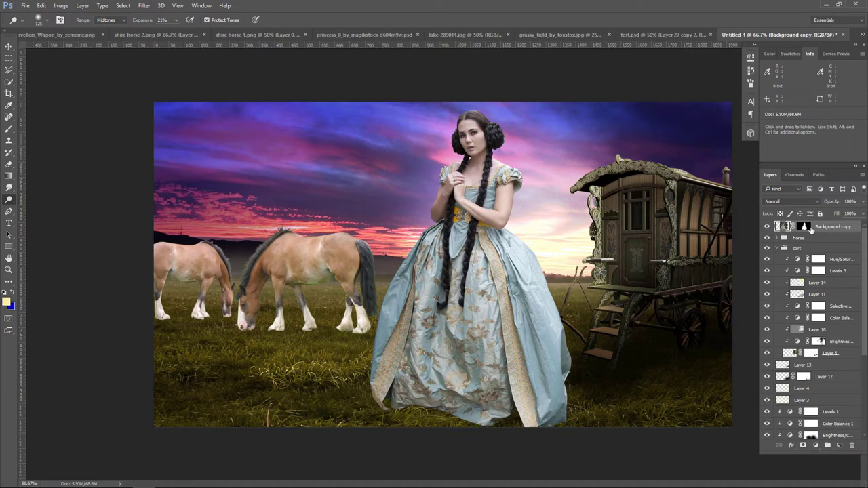
- Paint black with the 250 px grass brush on the Background copy mask along the gown's hem
left_click(804, 228)
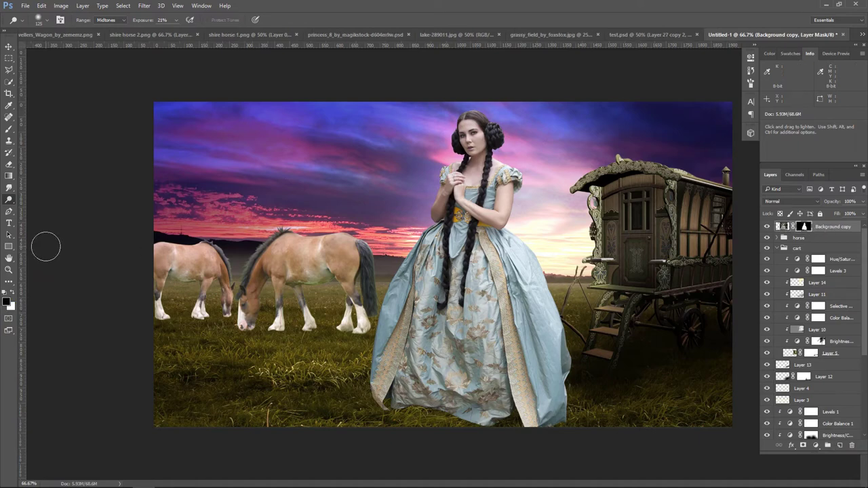
left_click(9, 129)
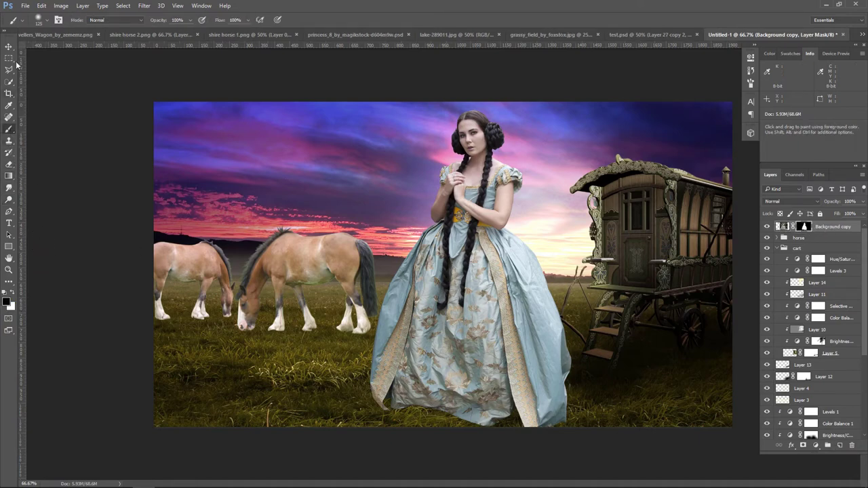
left_click(49, 21)
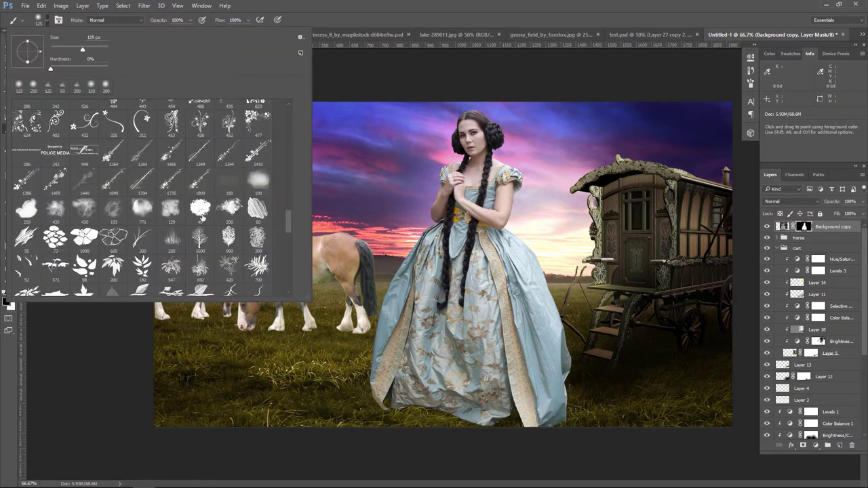
double_click(171, 239)
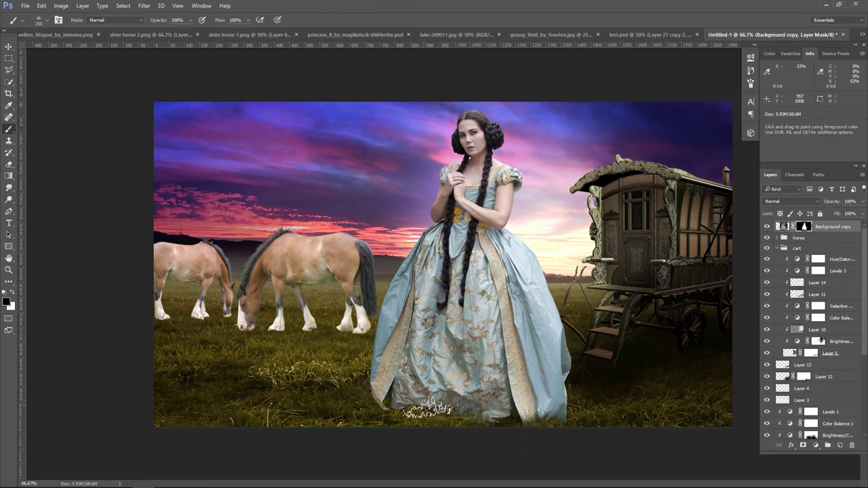
left_click_drag(392, 401, 556, 416)
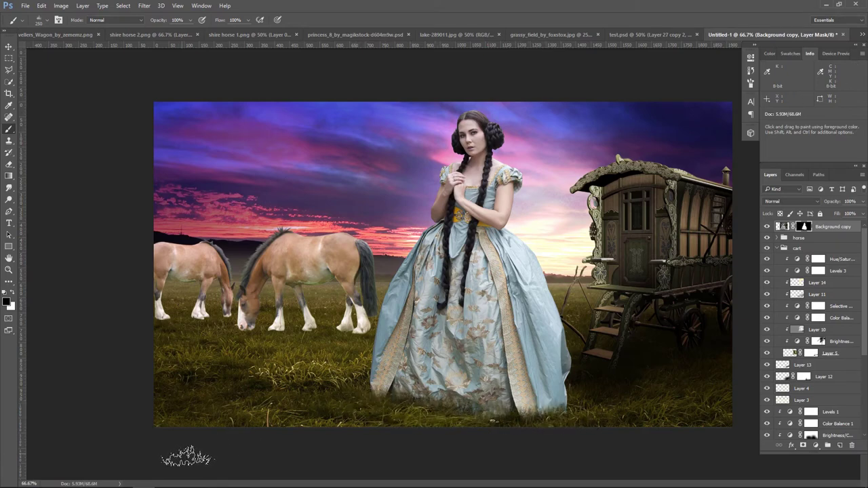
left_click(9, 46)
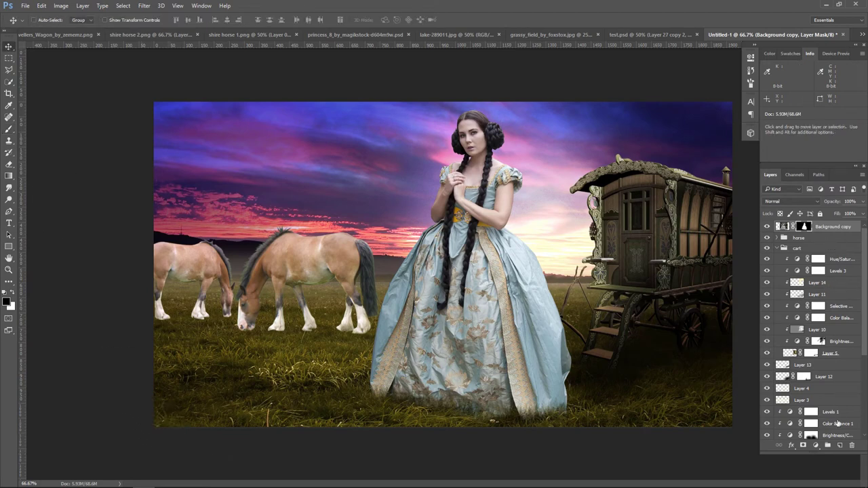
- On new Layer 15, paint a faint black shadow under the hem with a 150 px soft brush at 33%
left_click(839, 445)
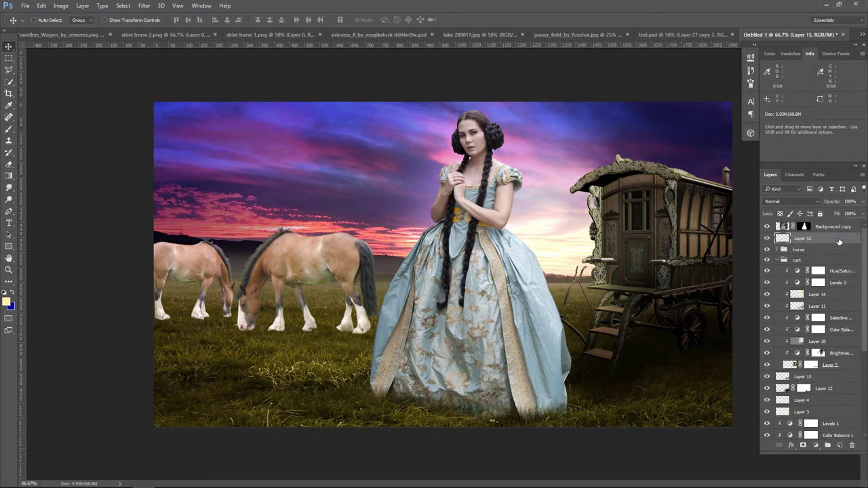
left_click(9, 129)
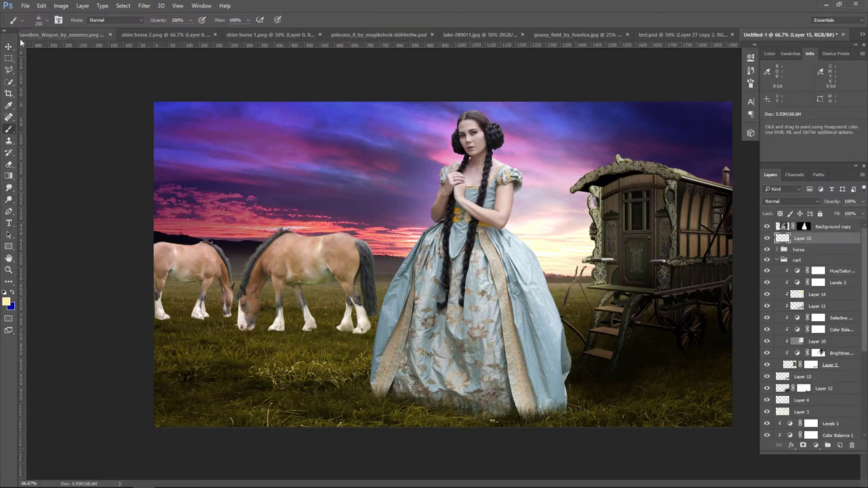
left_click(44, 20)
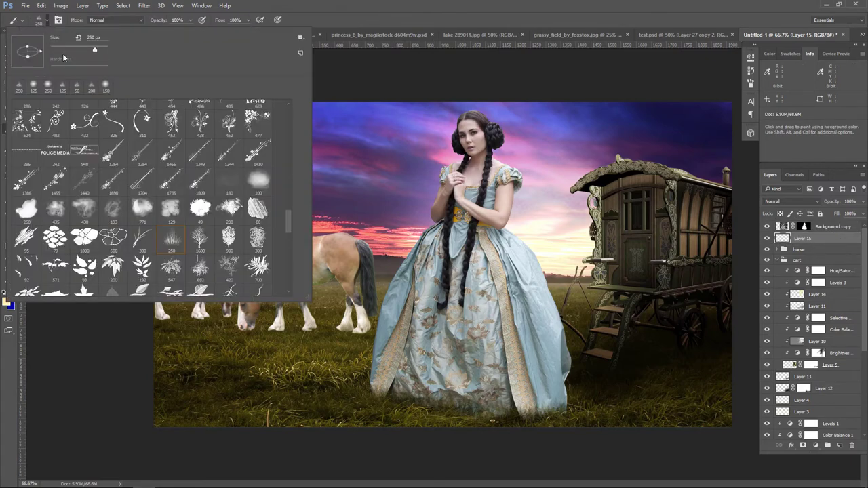
double_click(106, 87)
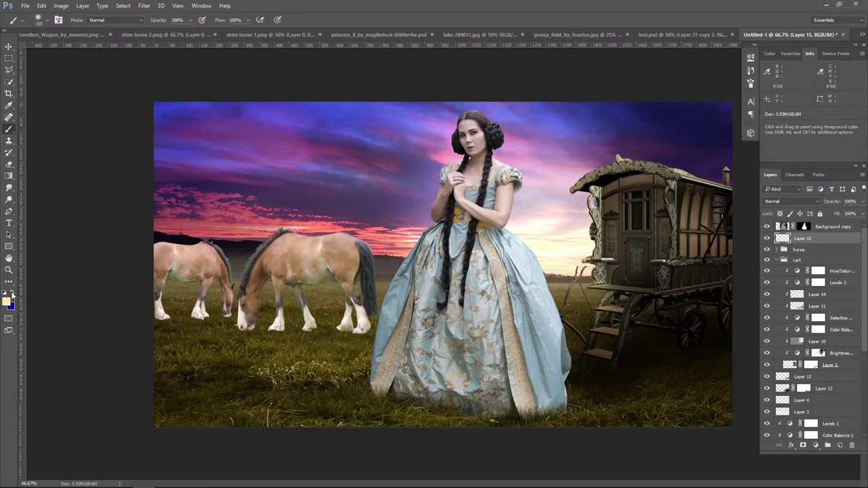
left_click(6, 292)
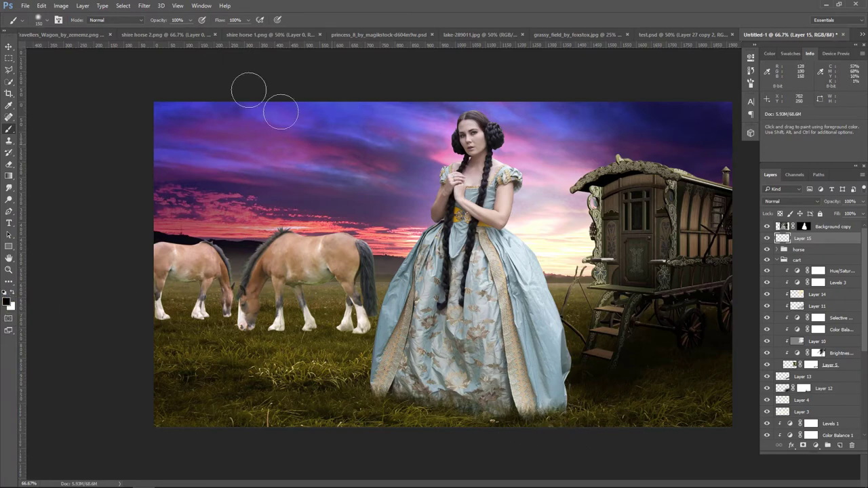
left_click(190, 21)
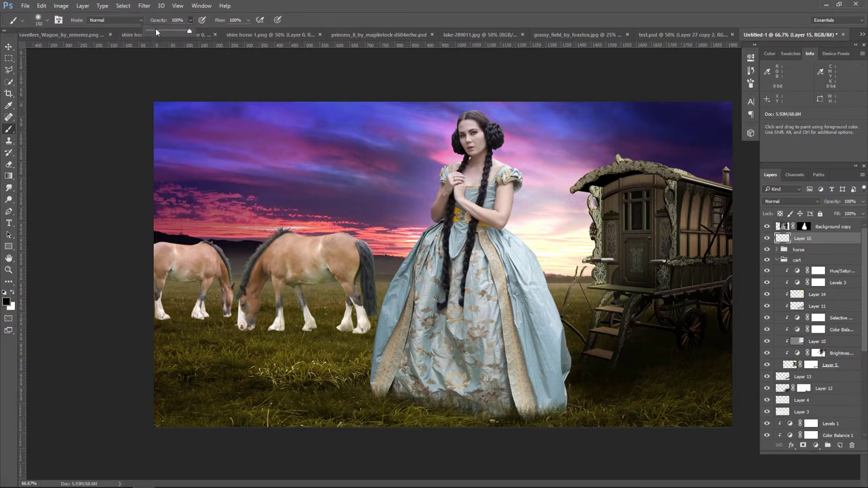
mouse_move(416, 415)
left_mouse_down()
mouse_move(393, 394)
mouse_move(494, 410)
mouse_move(557, 407)
mouse_move(304, 405)
left_mouse_up()
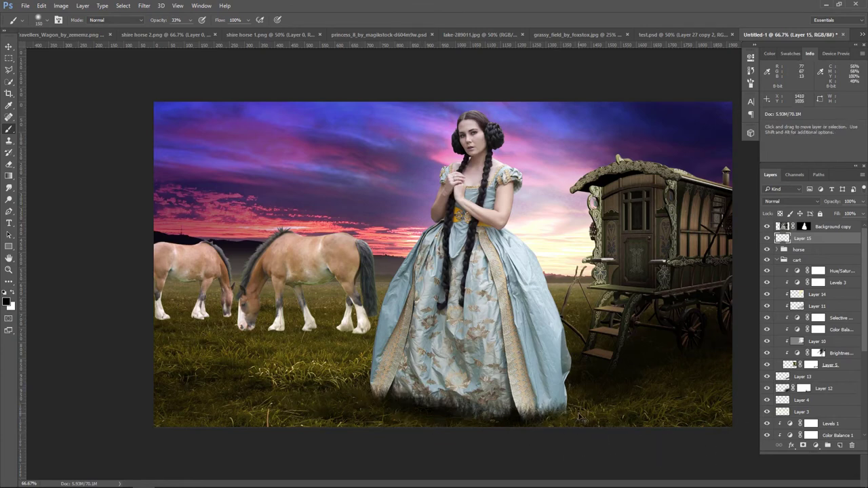
- Stretch the shadow downward and skew it about -8.5° to the left
key("ctrl+t")
left_click_drag(446, 432, 435, 437)
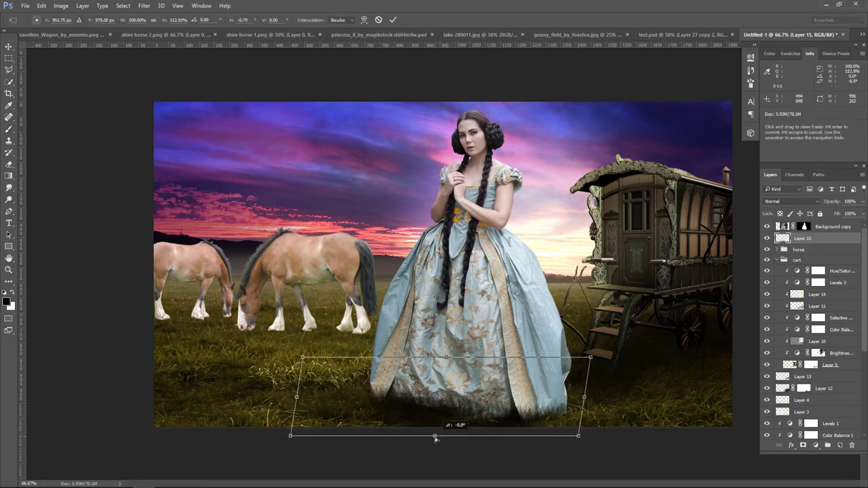
key("Return")
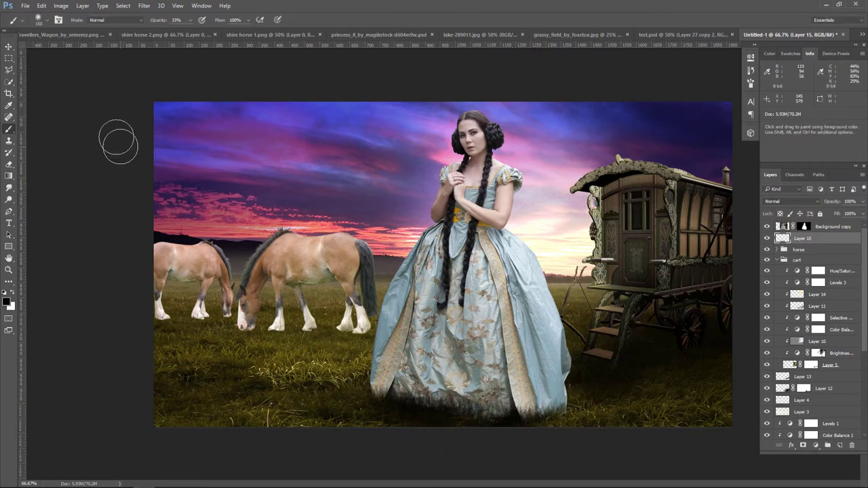
left_click(9, 46)
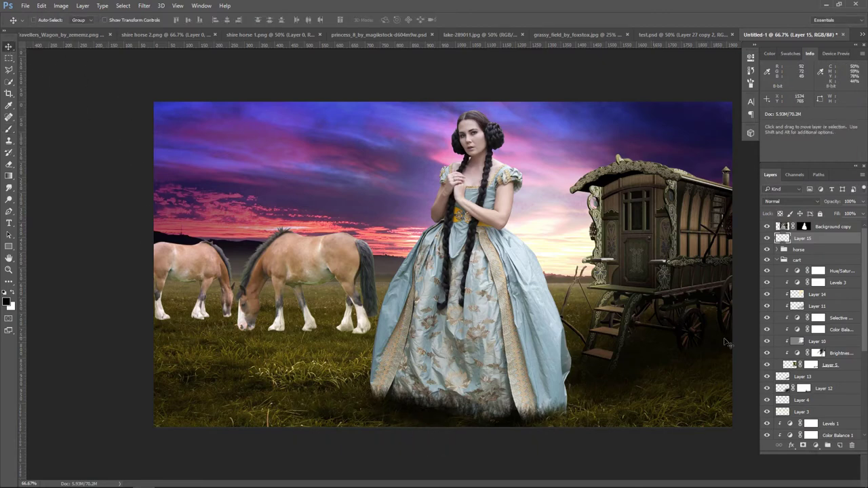
- Set Layer 15's blend mode to Overlay and its opacity to 75%
left_click(787, 202)
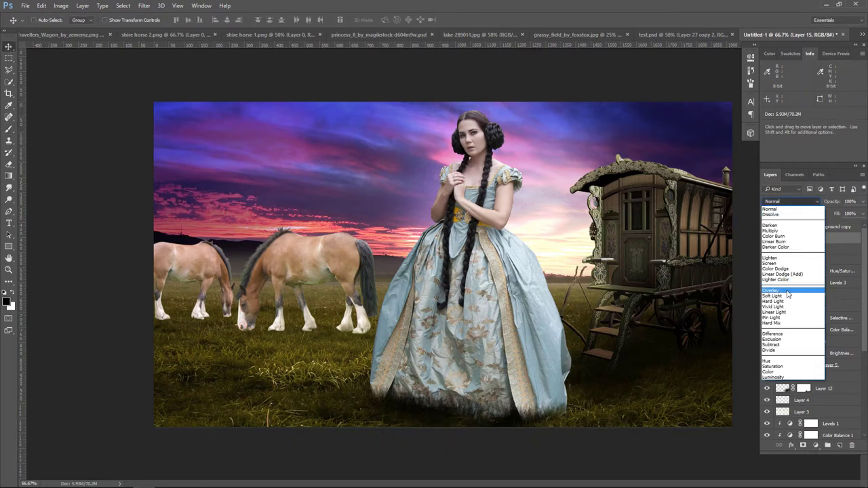
left_click(790, 279)
key("shift+plus")
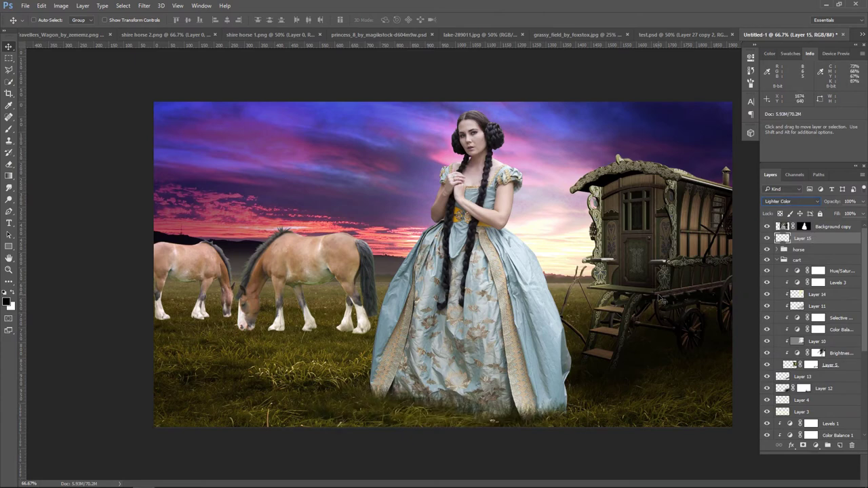
left_click(780, 202)
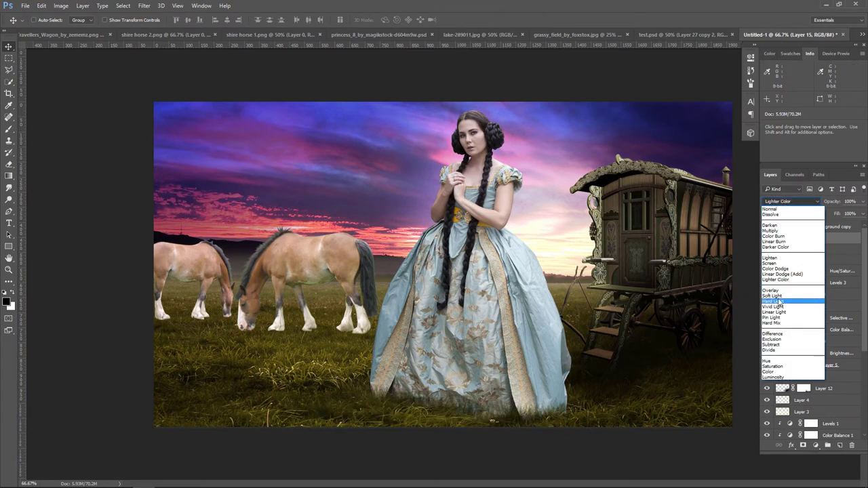
left_click(781, 291)
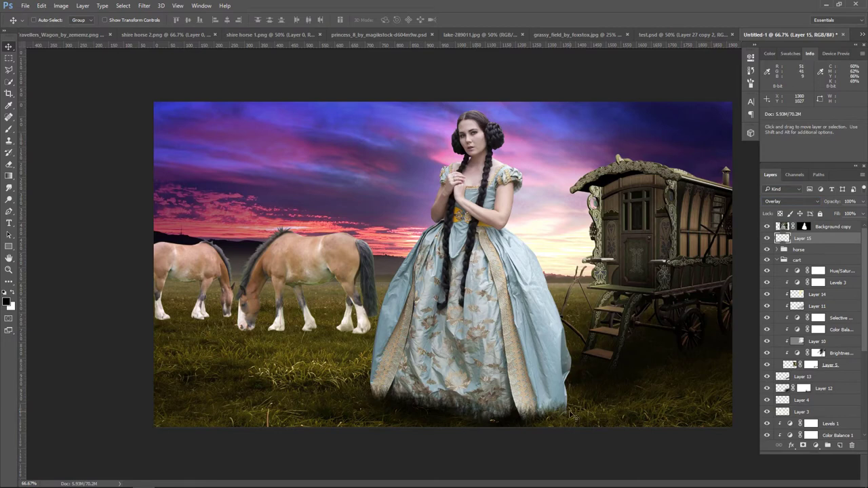
left_click(768, 239)
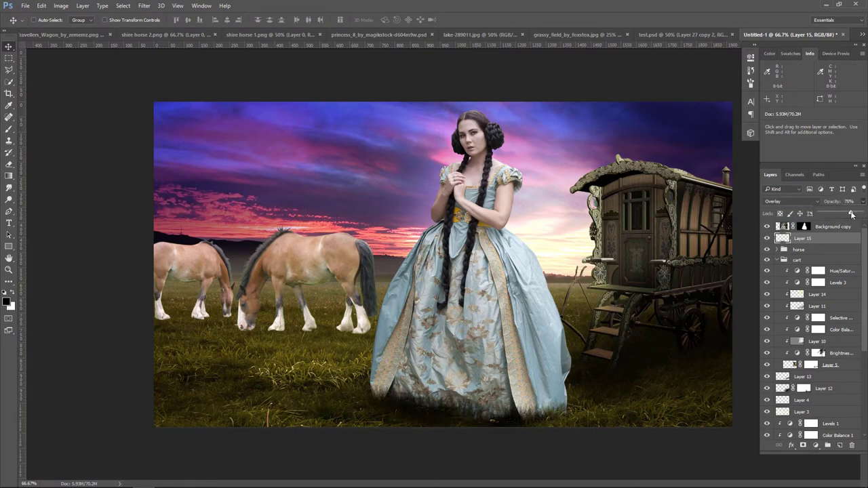
left_click(768, 238)
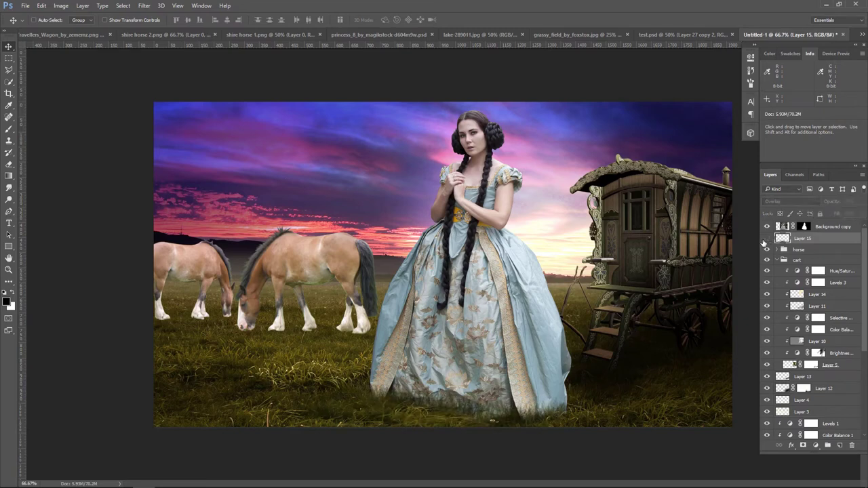
- Toggle Layer 15 to compare the shadow, then select the Background copy princess layer
left_click(765, 241)
left_click(765, 242)
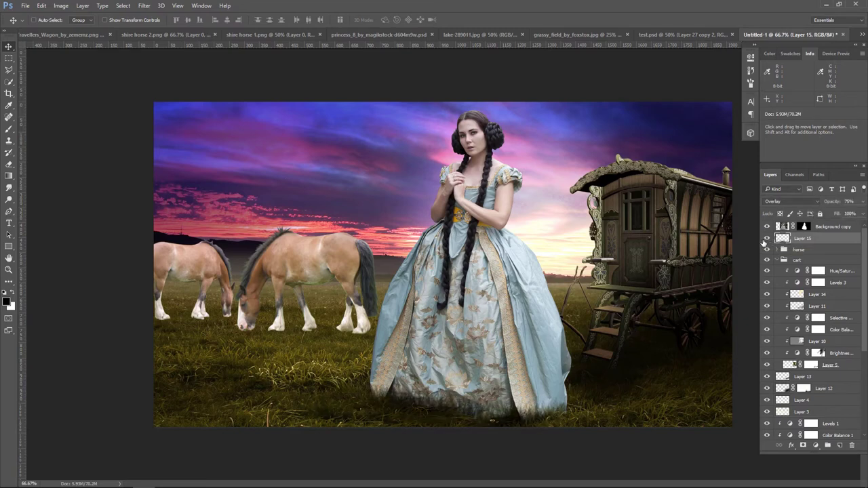
left_click(848, 226)
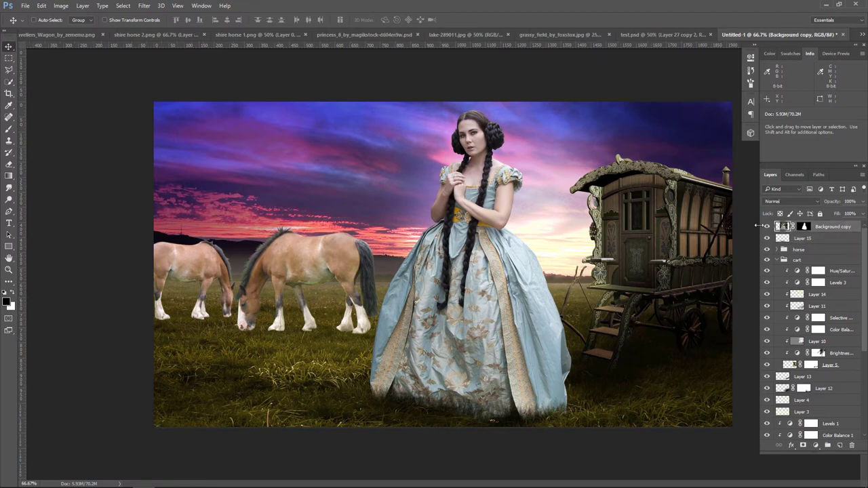
left_click(767, 228)
- Camera Raw the princess: Highlights -73, Shadows +49, Whites -43, Blacks +42, Clarity +18
left_click(140, 7)
left_click(166, 67)
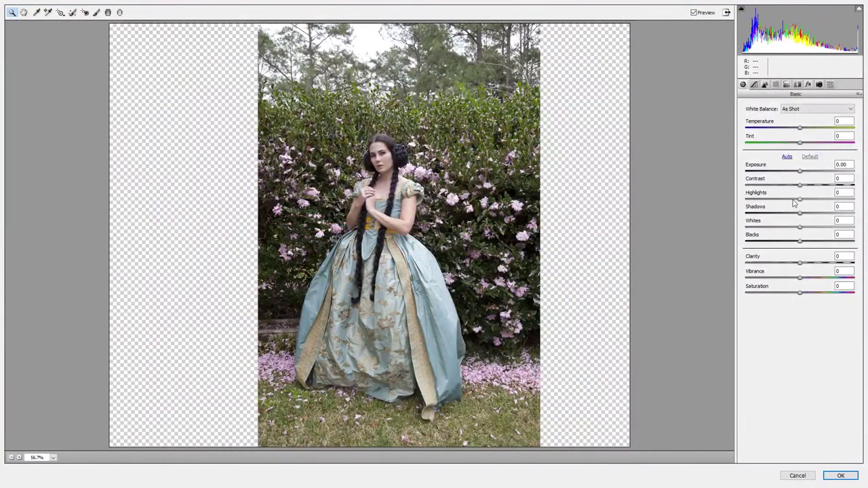
mouse_move(789, 202)
left_mouse_down()
mouse_move(771, 201)
mouse_move(826, 214)
mouse_move(778, 231)
mouse_move(822, 242)
mouse_move(810, 264)
left_mouse_up()
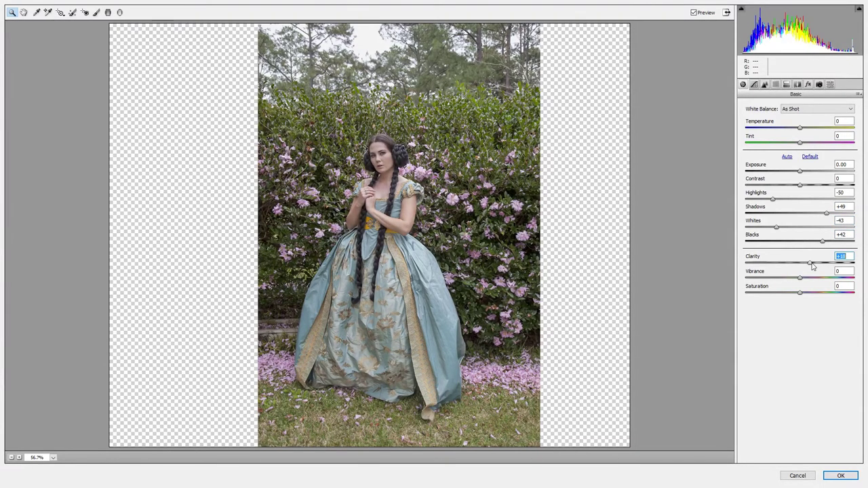
left_click_drag(773, 198, 761, 199)
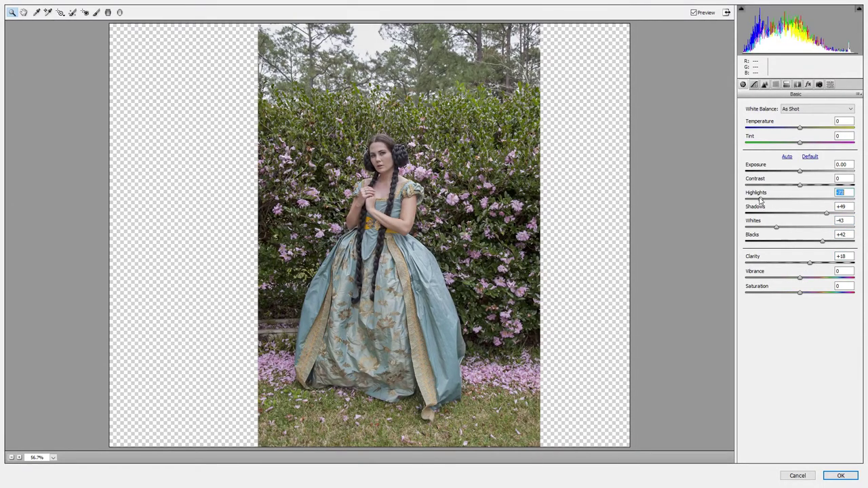
left_click(840, 476)
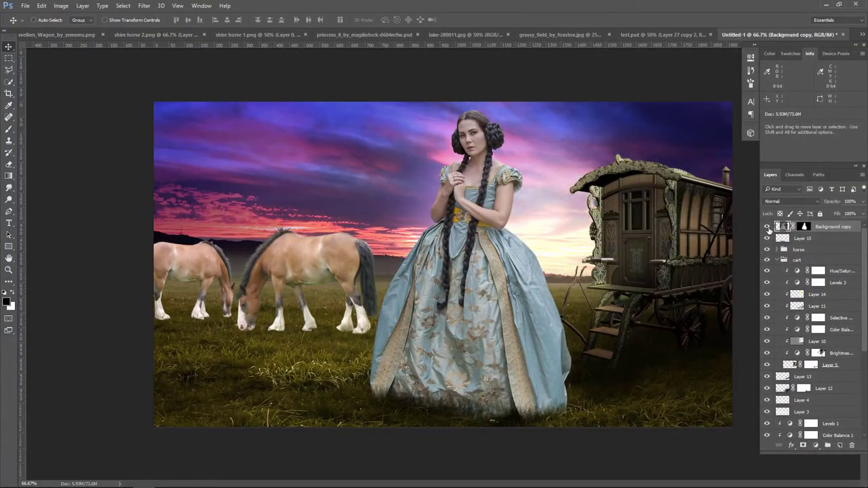
left_click(767, 226)
left_click(767, 227)
left_click(767, 227)
- Apply the princess layer's mask permanently to Background copy
right_click(847, 229)
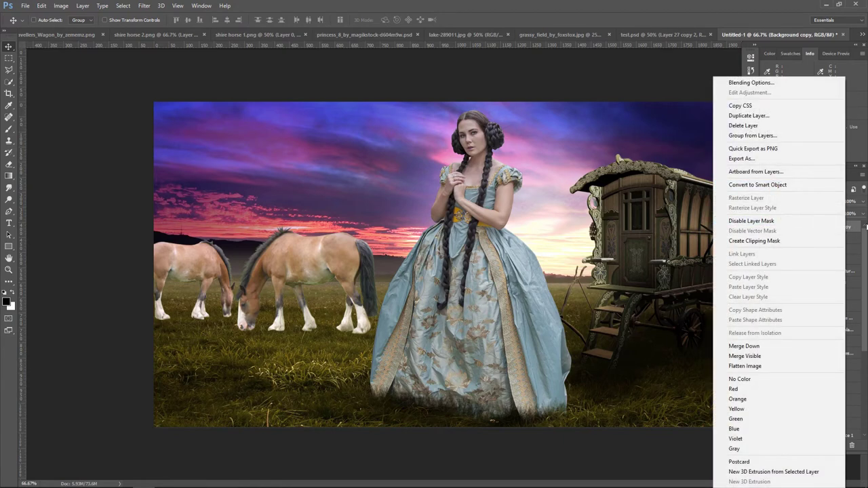
left_click(856, 225)
right_click(804, 226)
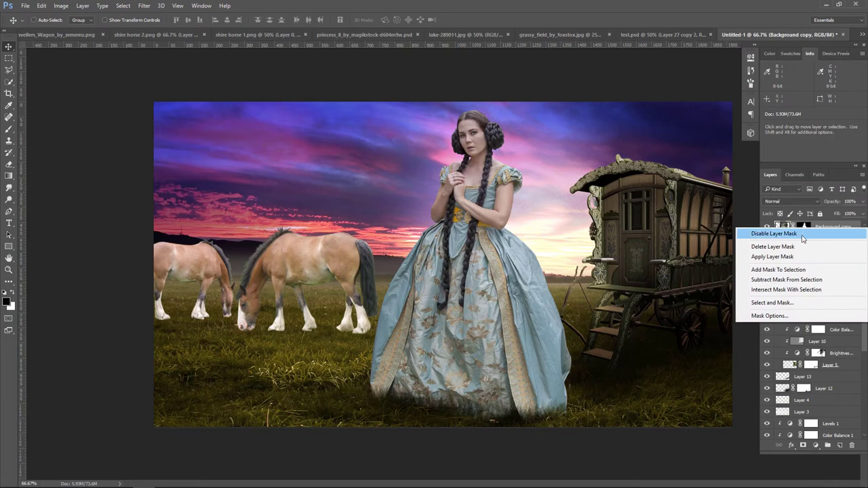
left_click(808, 257)
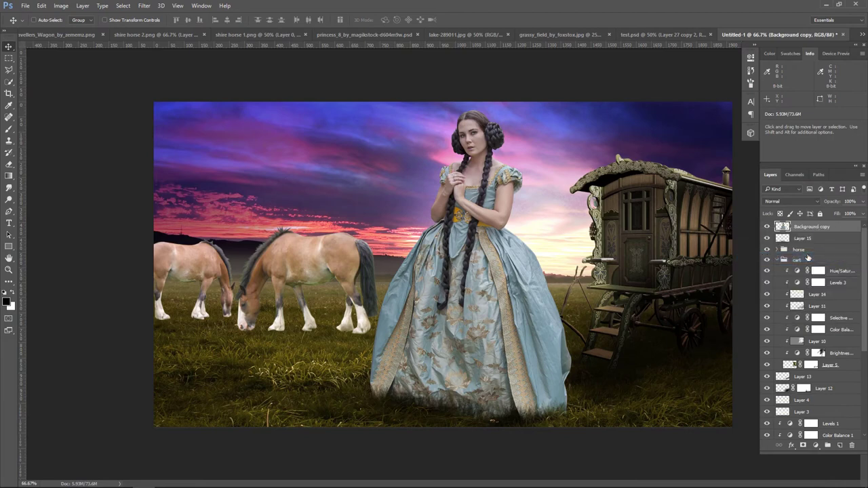
- Compare the composite without the princess, then duplicate her layer as Background copy 2
left_click(767, 227)
left_click(767, 227)
left_click_drag(832, 231, 840, 445)
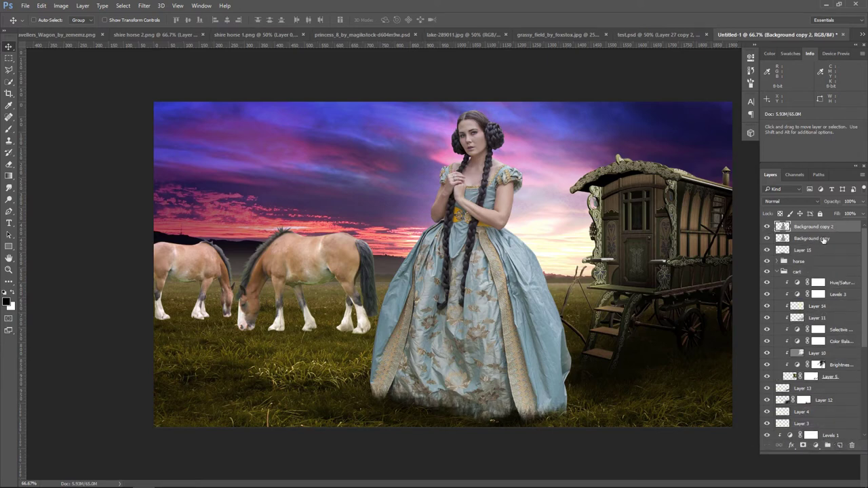
key("alt")
- Clip Background copy 2 and smooth the princess's neck skin with the Mixer Brush at 400%
left_click(843, 232, "alt")
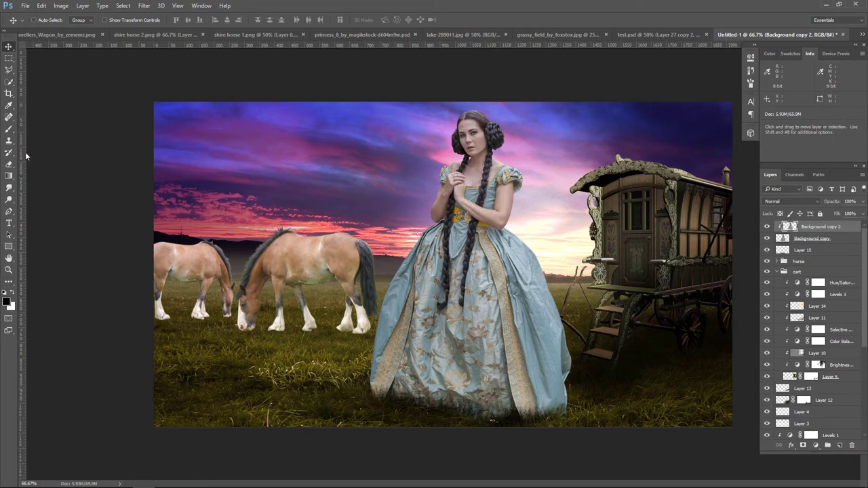
left_click_drag(9, 129, 44, 159)
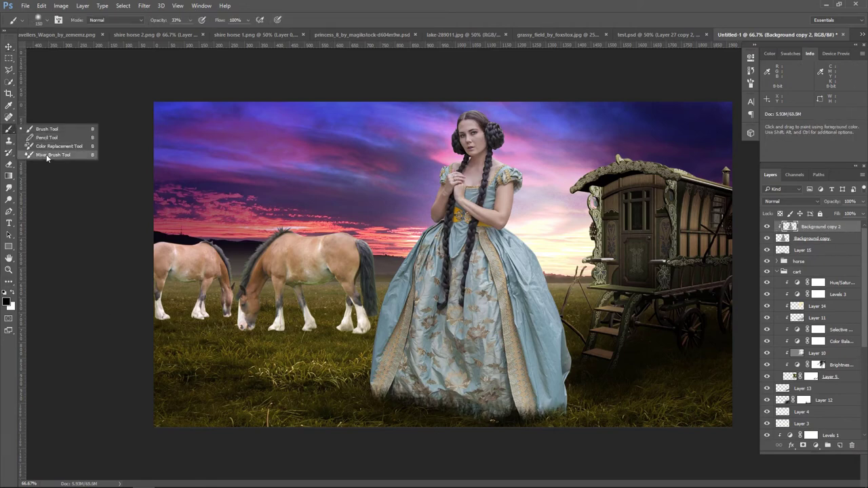
key("ctrl+plus")
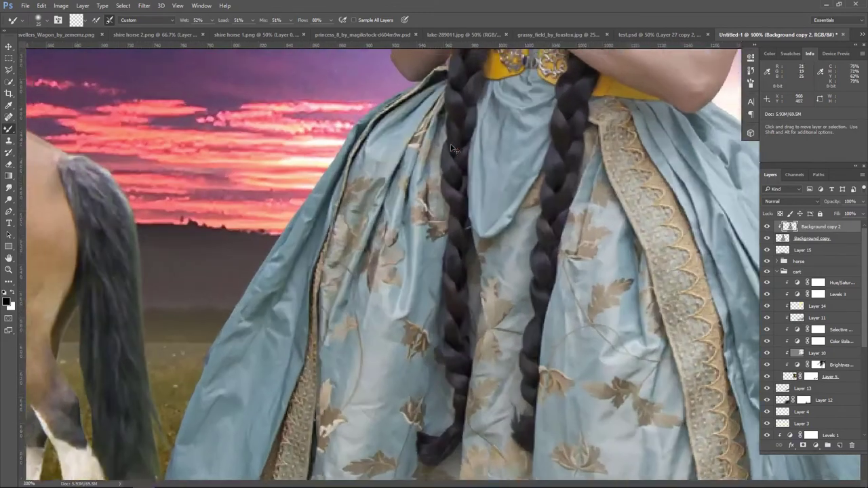
key("ctrl+plus")
key("ctrl+plus")
left_click_drag(465, 146, 496, 278)
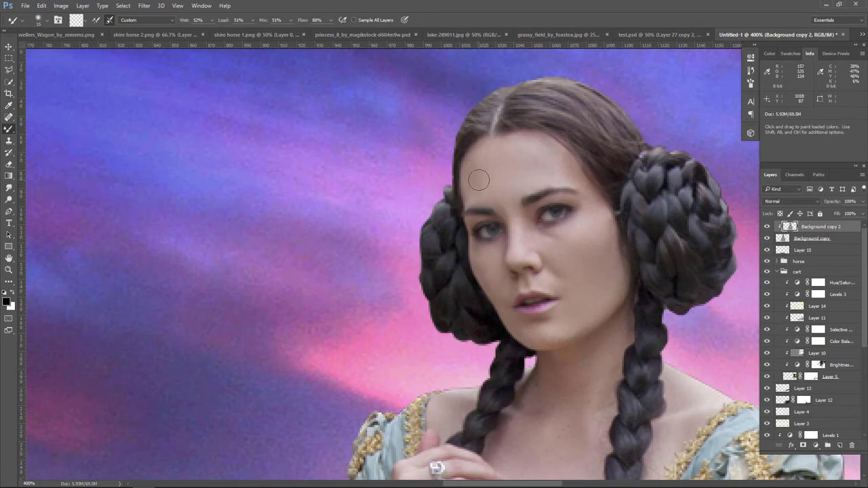
scroll(562, 391, "down", 3)
left_click_drag(505, 274, 519, 327)
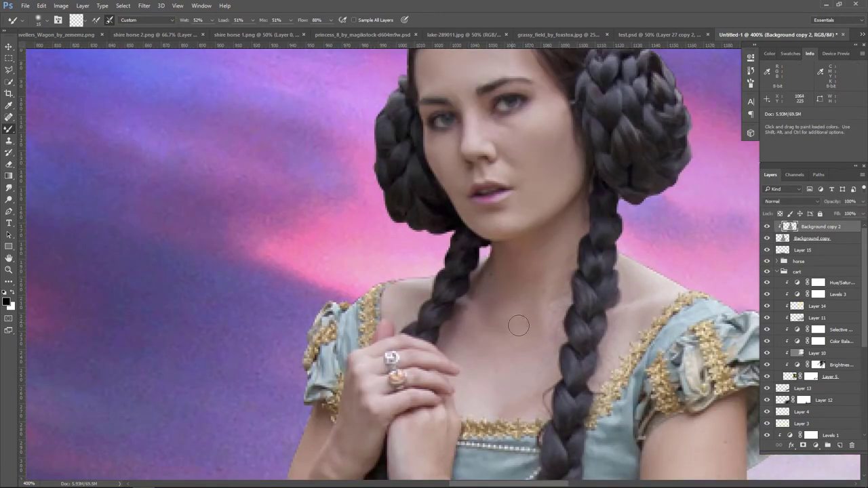
key("bracketright")
key("bracketright")
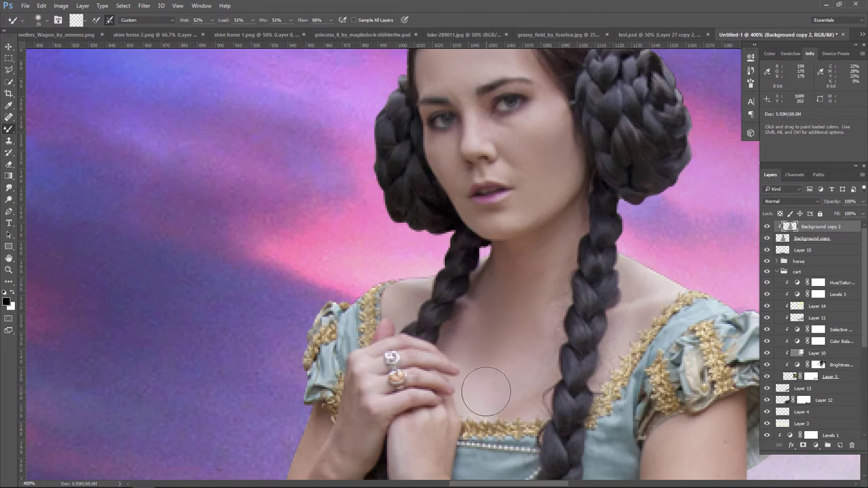
key("bracketright")
left_click_drag(492, 338, 527, 329)
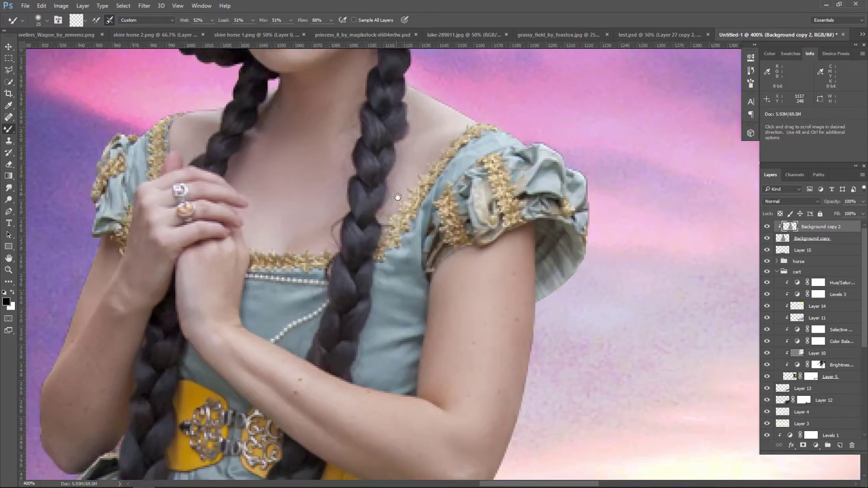
- Smooth the skin over the elbow and along the princess's left arm
left_click_drag(403, 297, 234, 140)
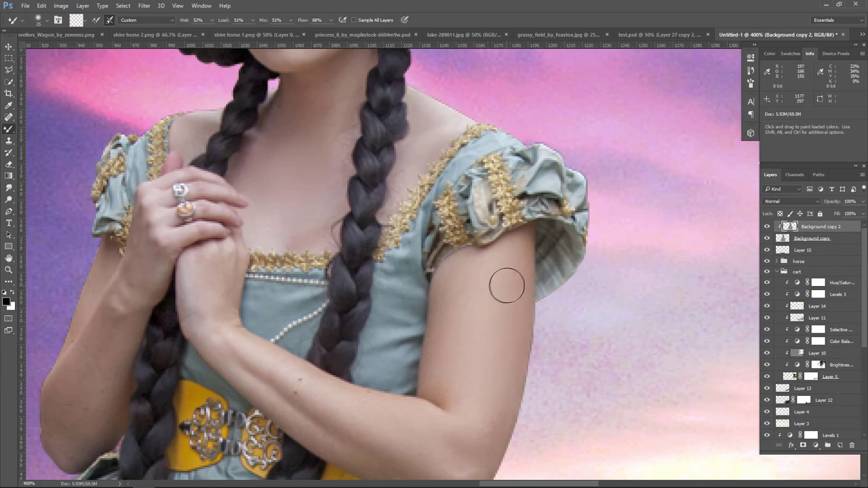
left_click_drag(304, 386, 355, 296)
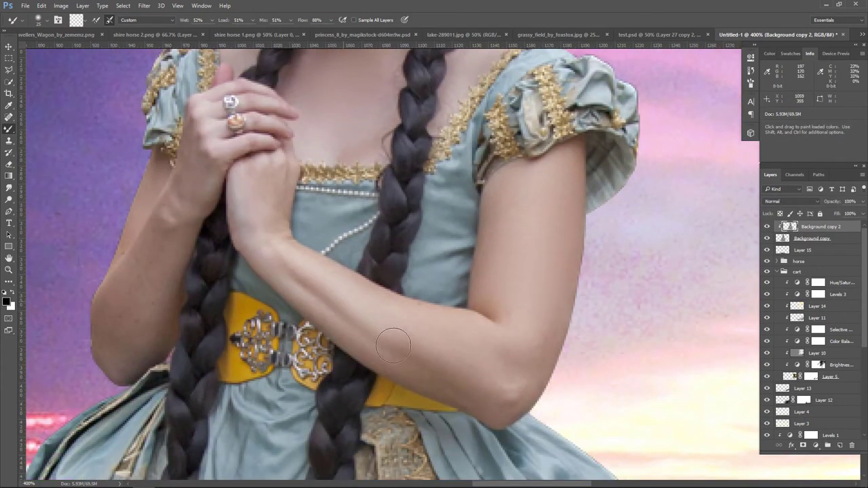
mouse_move(427, 319)
left_mouse_down()
mouse_move(498, 355)
mouse_move(533, 331)
mouse_move(514, 343)
mouse_move(506, 393)
left_mouse_up()
left_click(767, 226)
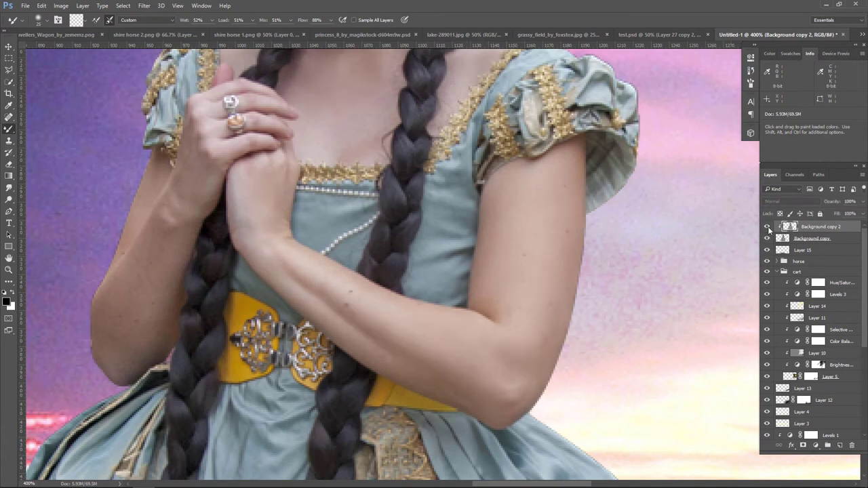
left_click_drag(120, 314, 107, 333)
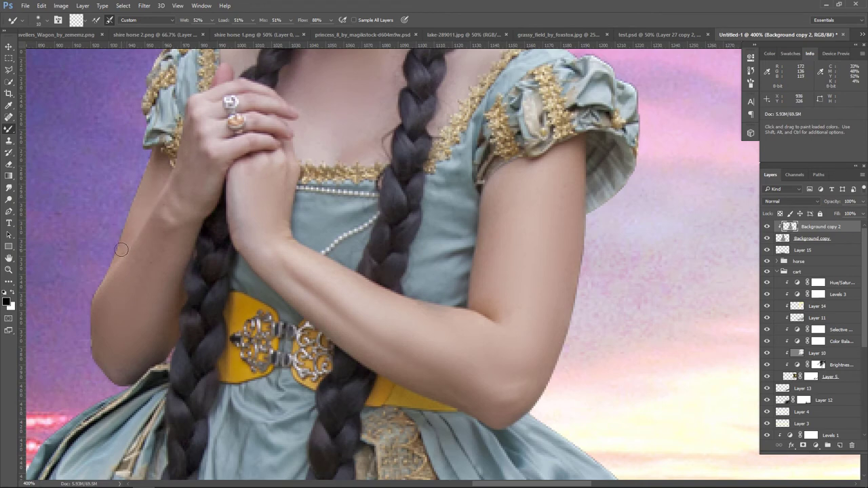
scroll(222, 300, "up", 4)
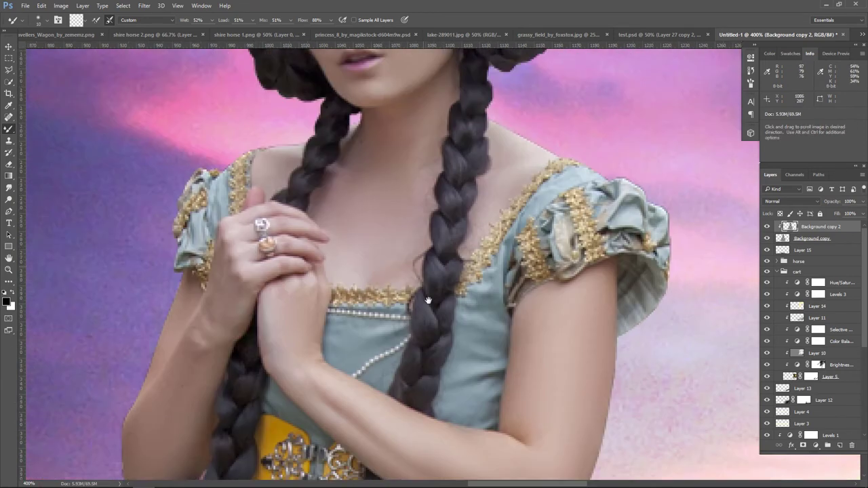
scroll(300, 210, "up", 2)
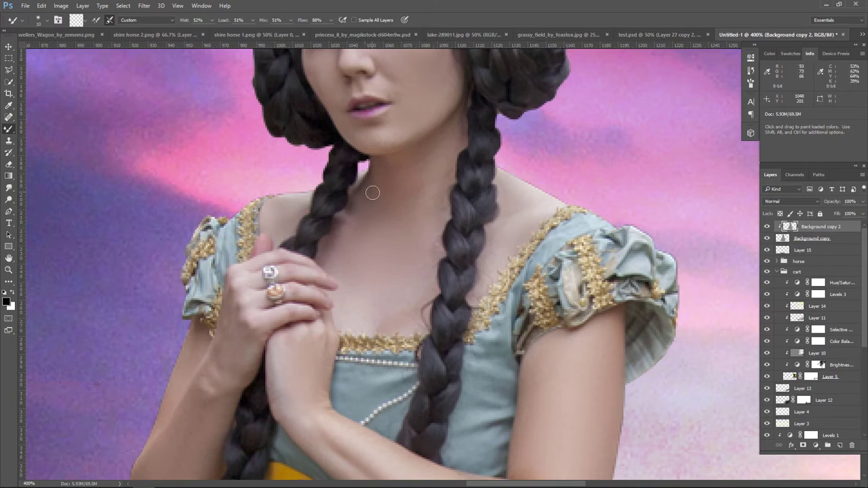
- Zoom out to the full scene and toggle Background copy 2 to compare the retouch
key("ctrl+1")
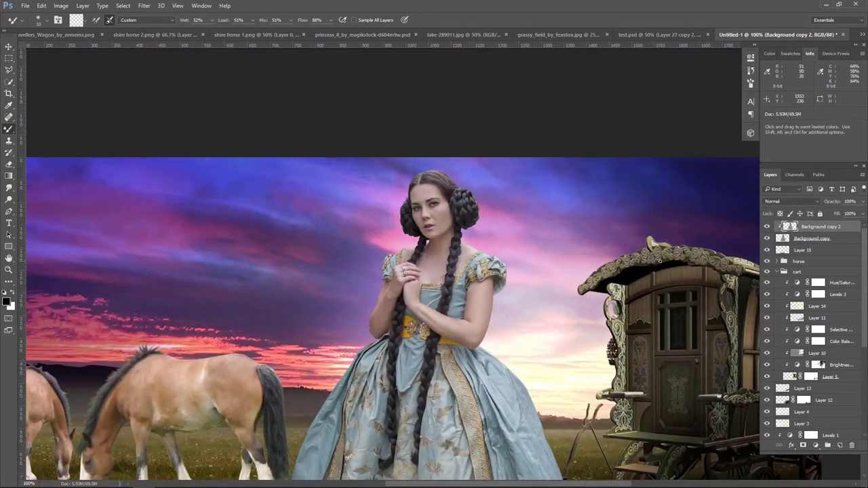
left_click(766, 229)
left_click(766, 229)
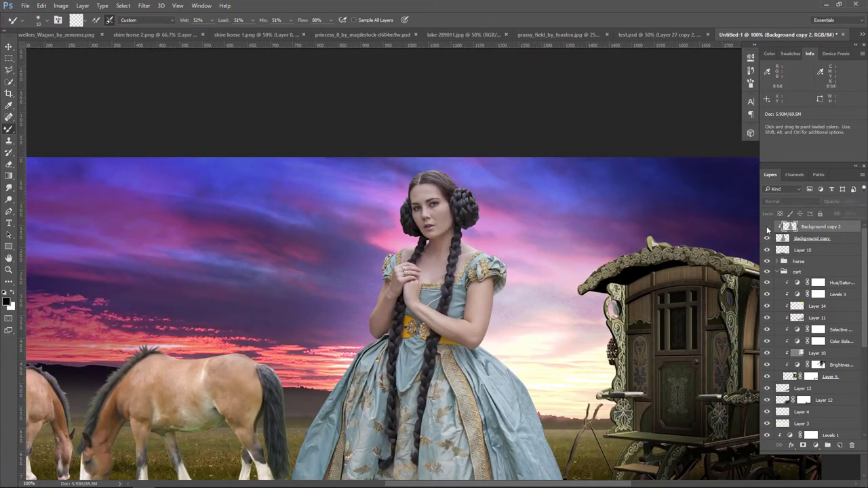
left_click(768, 228)
left_click(767, 230)
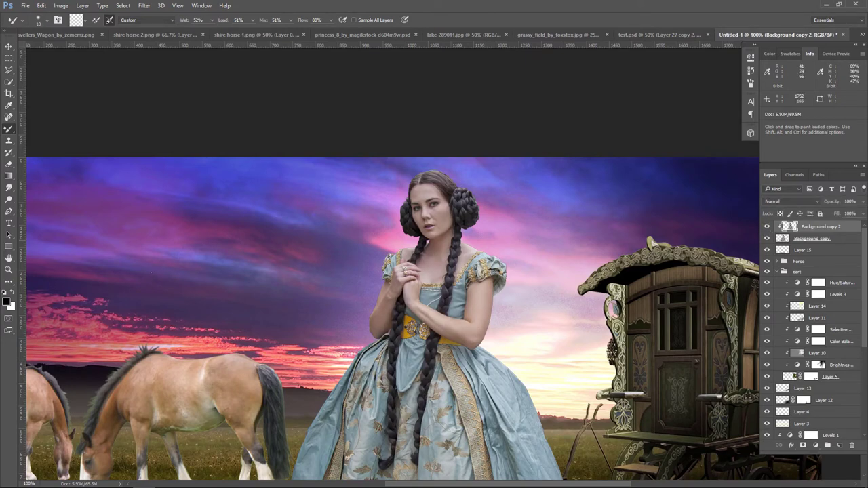
left_click_drag(367, 339, 438, 224)
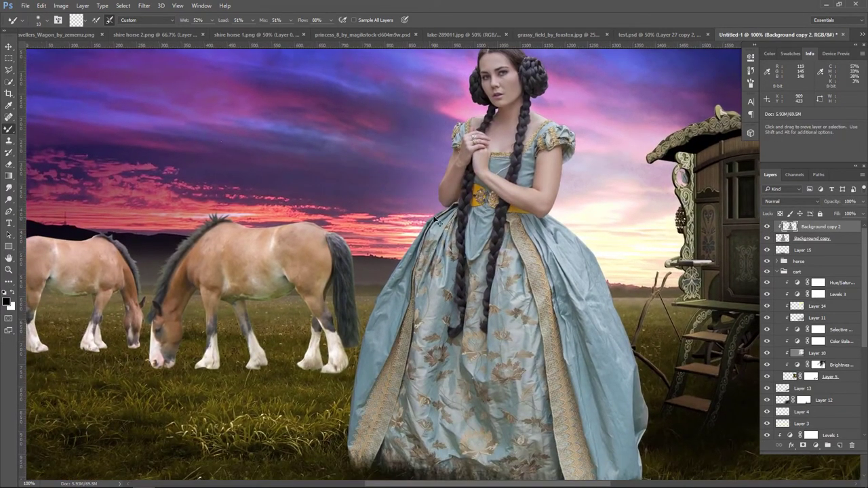
key("ctrl+minus")
left_click_drag(836, 241, 840, 442)
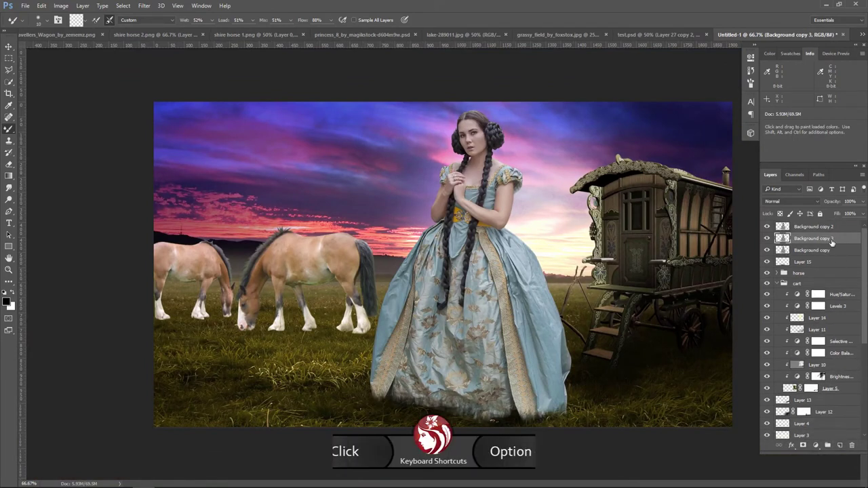
- Duplicate Background copy as Background copy 3, clip the copies, and blend it in Soft Light
left_click_drag(834, 238, 836, 229)
left_click(839, 245, "alt")
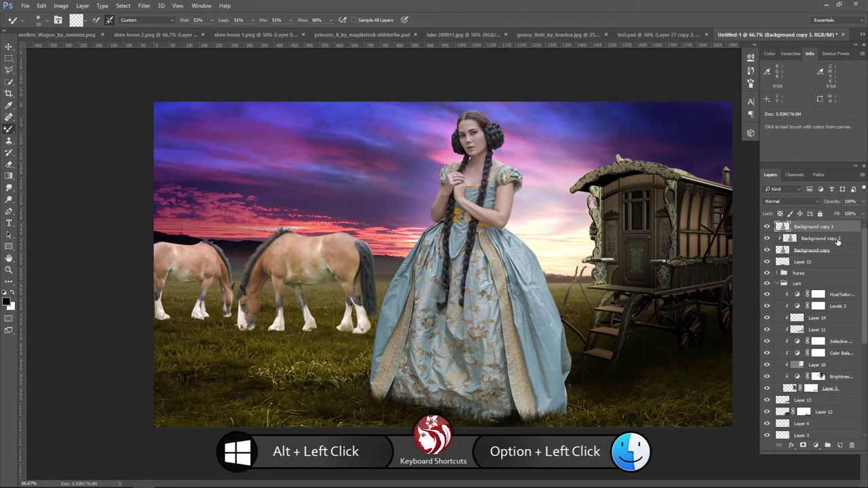
left_click(838, 233, "alt")
left_click(790, 202)
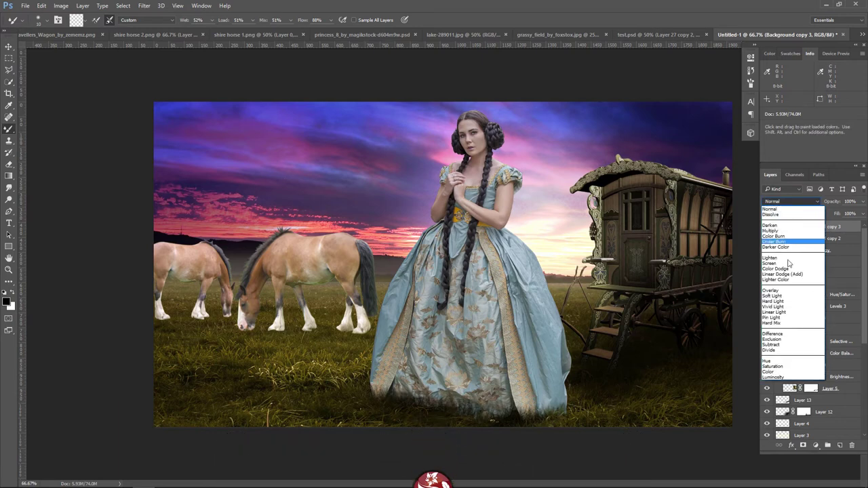
left_click(787, 296)
- Apply a 0.9-pixel High Pass filter to Background copy 3
left_click(147, 7)
mouse_move(148, 106)
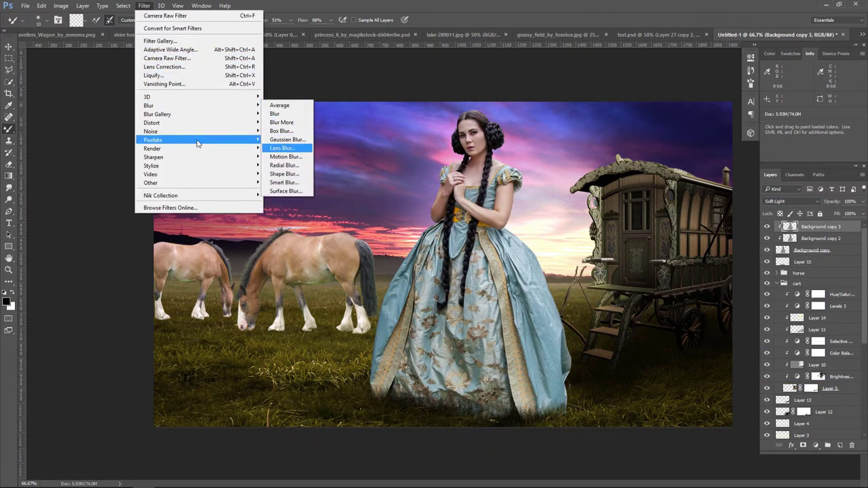
mouse_move(151, 182)
left_click(276, 192)
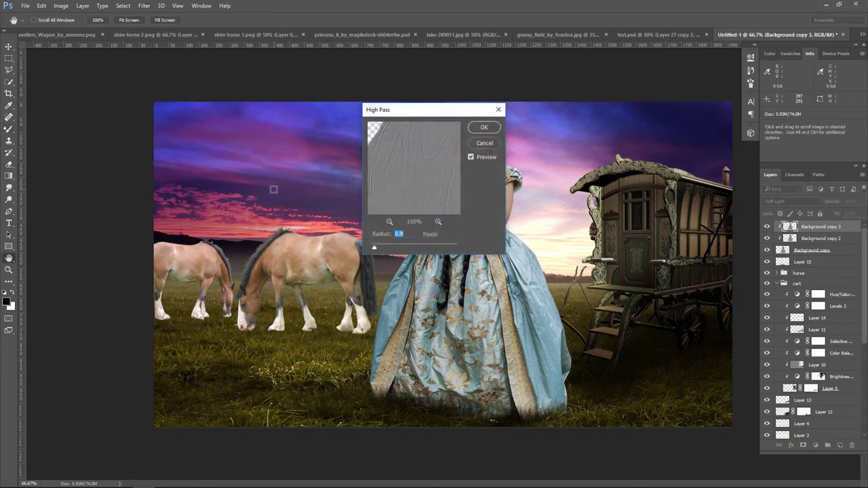
left_click_drag(421, 172, 402, 168)
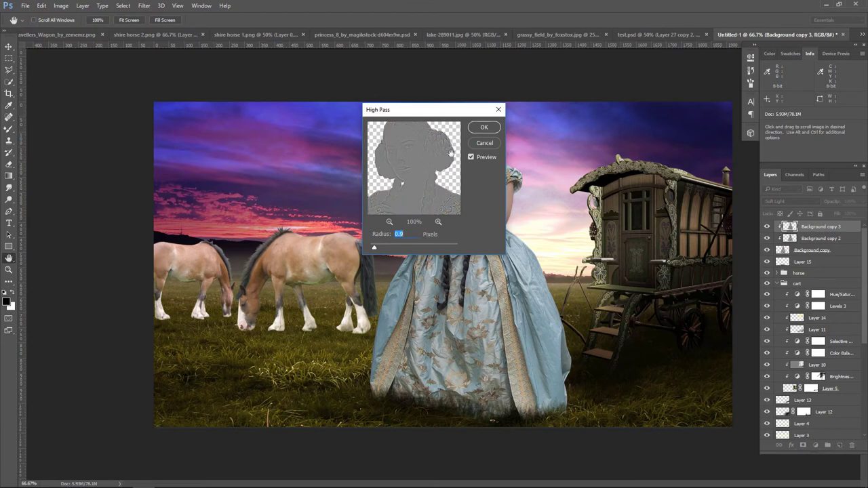
left_click(485, 127)
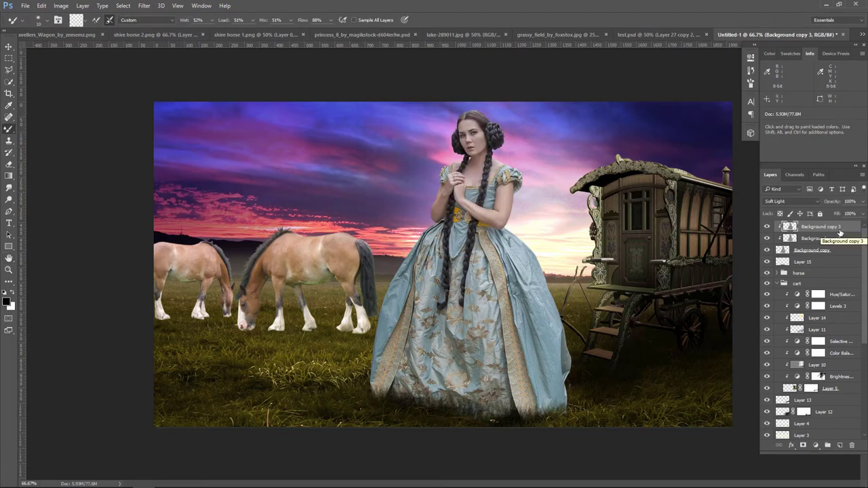
- Add Layer 16 in Soft Light mode, filled with 50% Gray
left_click(840, 445)
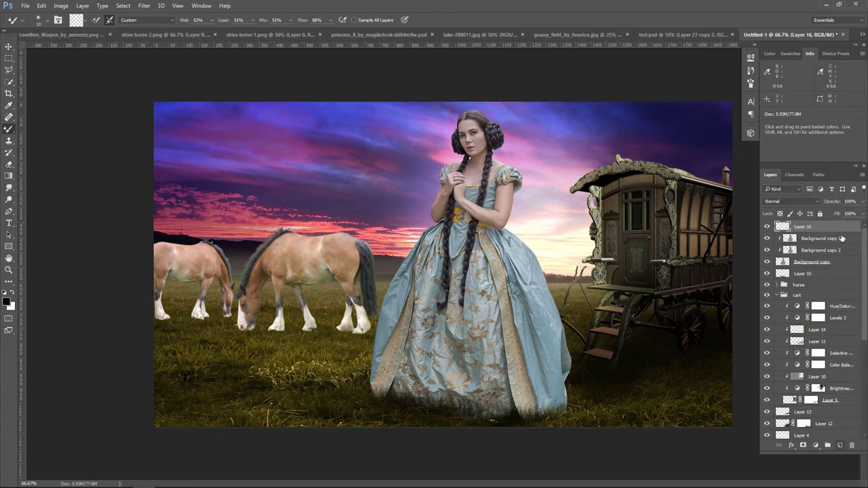
left_click(792, 201)
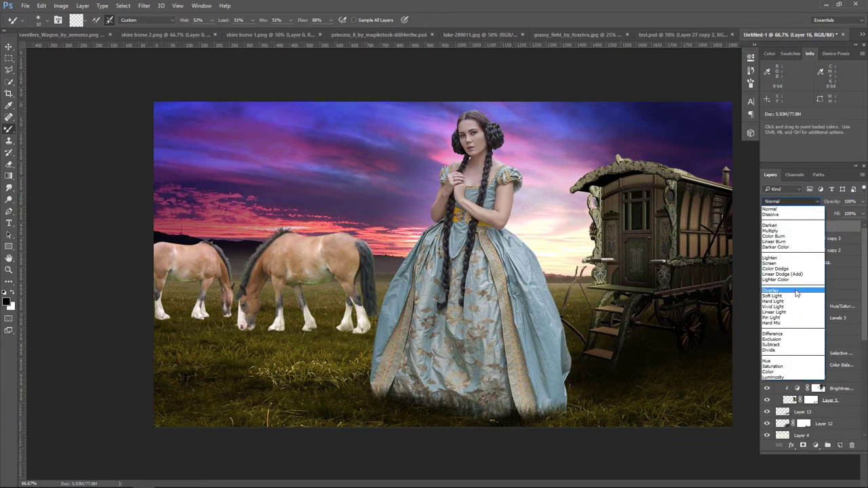
left_click(796, 296)
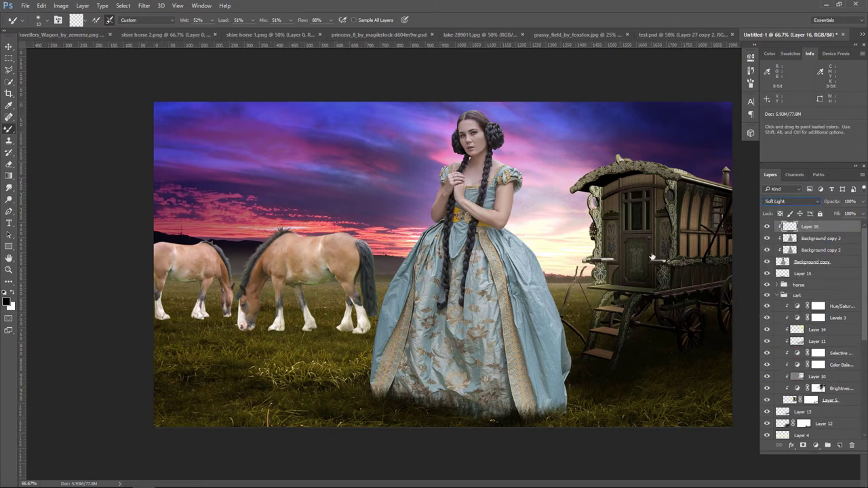
left_click(41, 6)
left_click(68, 133)
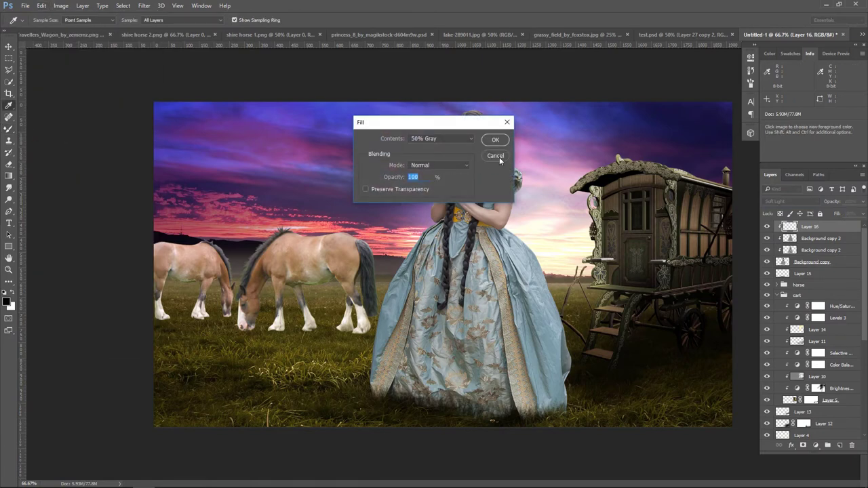
left_click(496, 139)
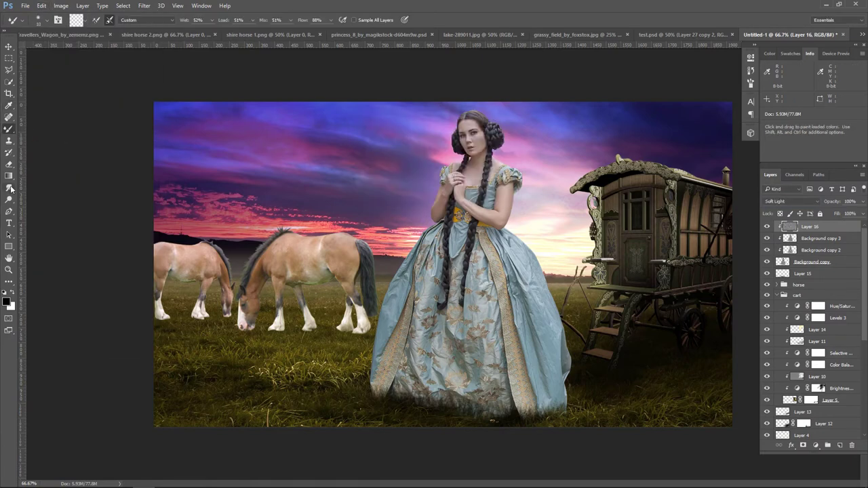
- Dodge the princess's right and left hair buns on Layer 16
left_click_drag(7, 204, 30, 205)
left_click(38, 203)
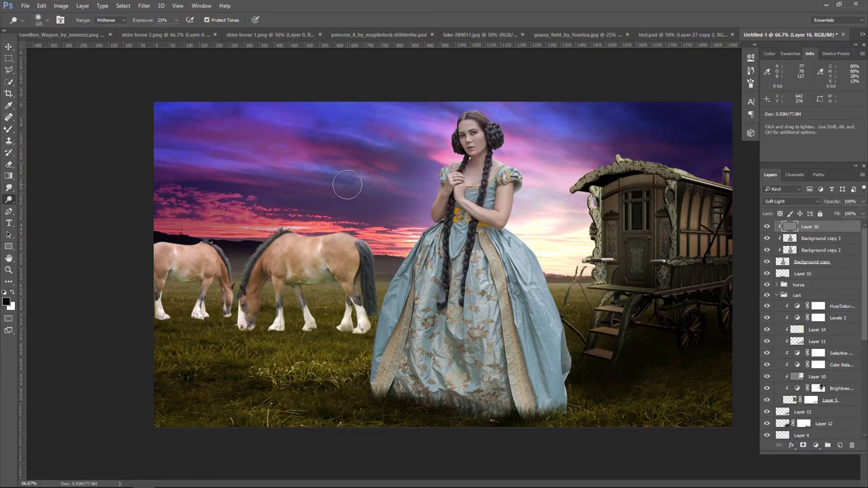
scroll(346, 183, "up", 3)
scroll(346, 183, "up", 2)
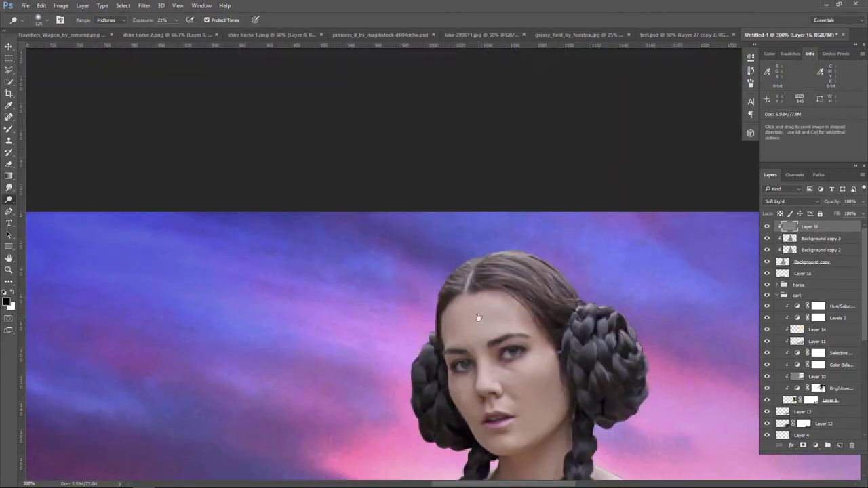
key("bracketleft")
key("bracketleft")
key("bracketleft")
key("bracketleft")
key("bracketleft")
key("bracketleft")
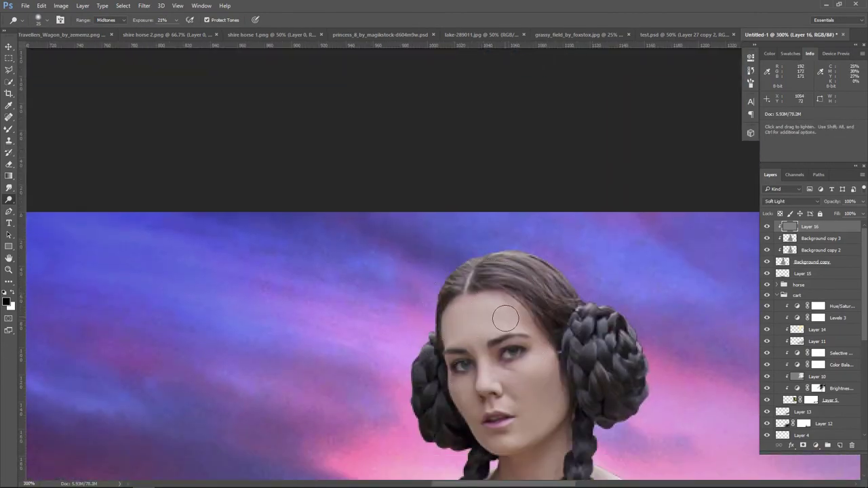
left_click_drag(583, 325, 617, 365)
key("bracketright")
key("bracketright")
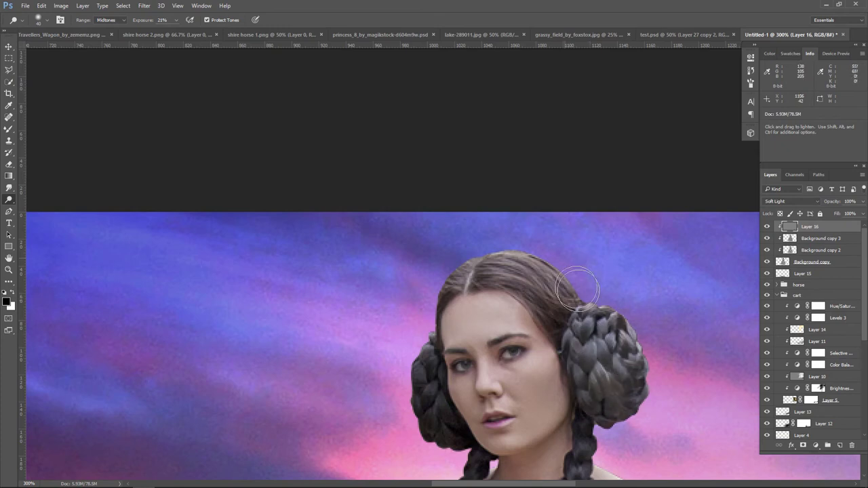
left_click_drag(616, 326, 603, 412)
key("bracketleft")
key("bracketleft")
left_click_drag(430, 407, 461, 415)
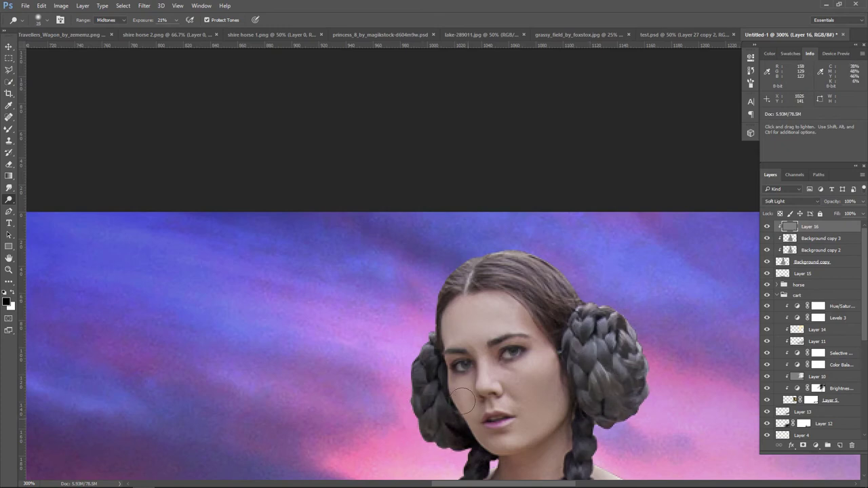
- Dodge the skin along her arm and left forearm, then zoom out
scroll(533, 373, "down", 3)
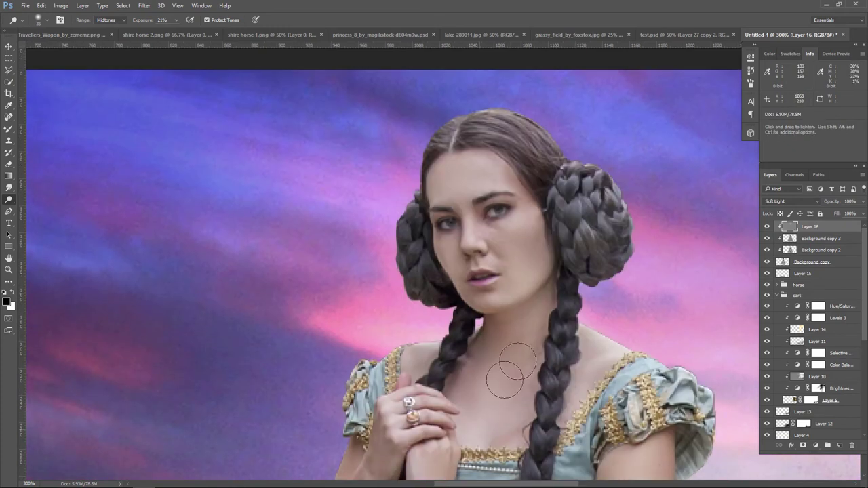
scroll(502, 346, "down", 2)
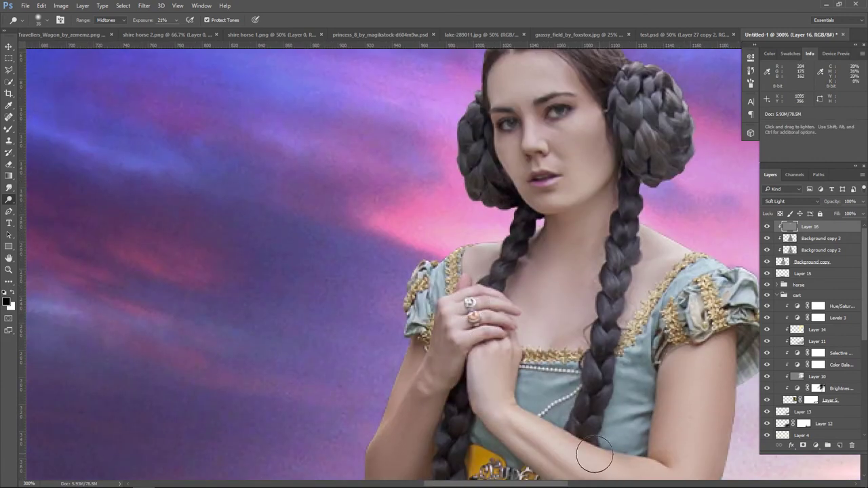
scroll(584, 407, "down", 3)
mouse_move(568, 232)
left_mouse_down()
mouse_move(582, 339)
mouse_move(460, 353)
mouse_move(428, 331)
left_mouse_up()
mouse_move(275, 256)
left_mouse_down()
mouse_move(271, 330)
mouse_move(319, 241)
left_mouse_up()
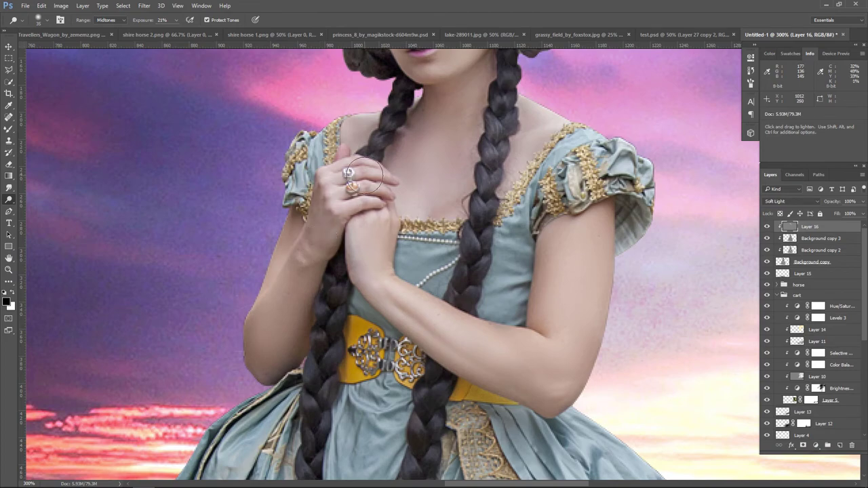
key("ctrl+minus")
key("ctrl+minus")
key("ctrl+minus")
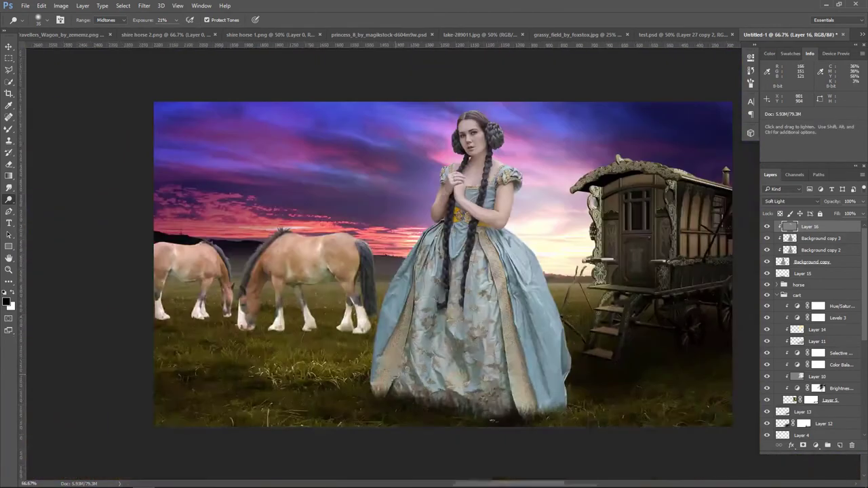
- Burn the folds of the blue dress on Layer 16, comparing with the layer hidden
right_click(9, 200)
left_click(41, 208)
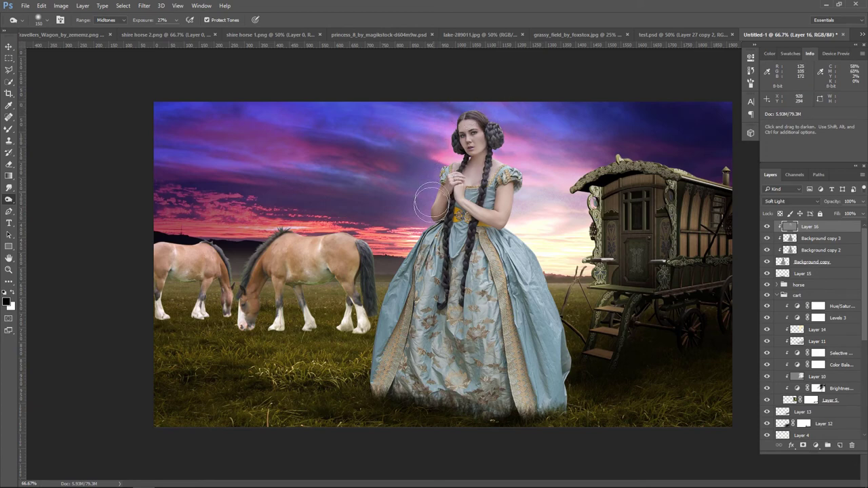
mouse_move(382, 401)
left_mouse_down()
mouse_move(416, 290)
mouse_move(468, 238)
left_mouse_up()
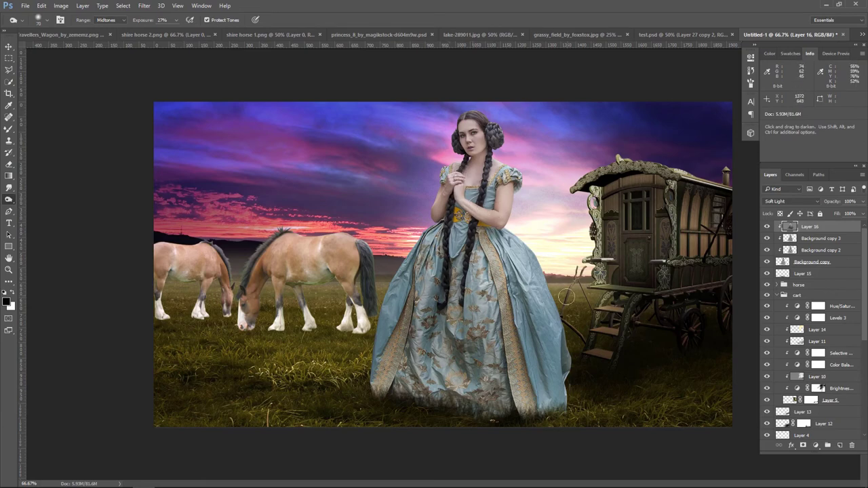
left_click(768, 228)
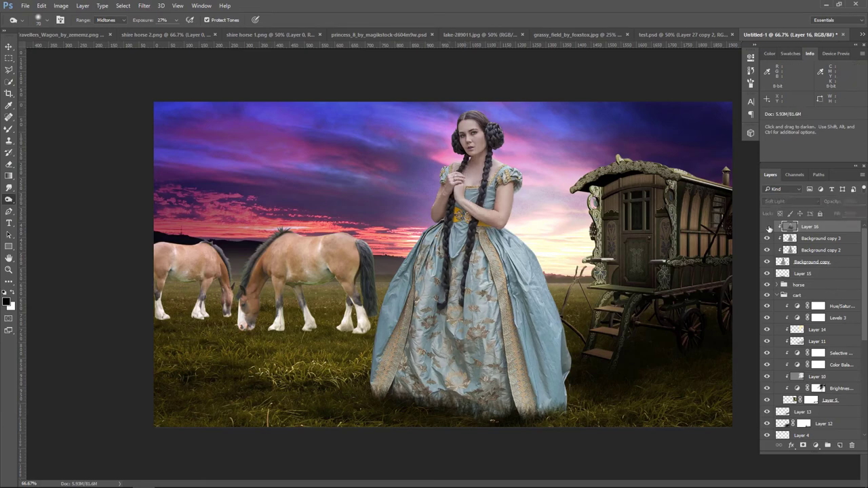
- Lower Layer 16's opacity to 72%
left_click(861, 203)
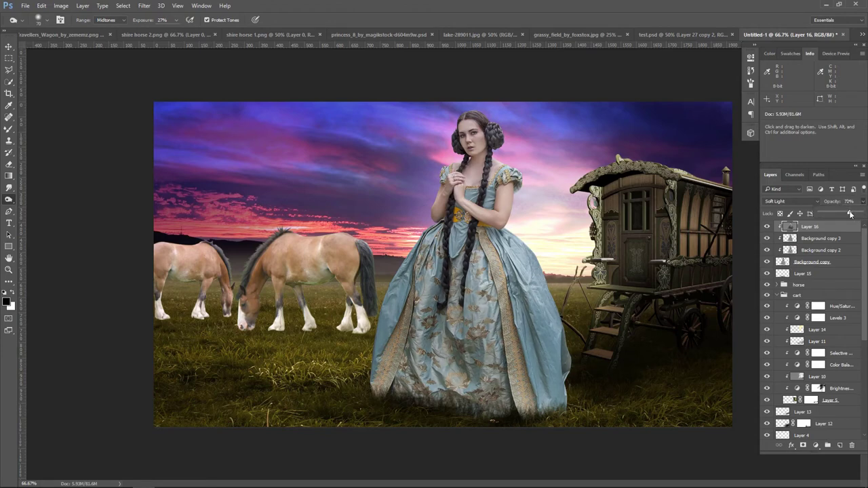
left_click(830, 228)
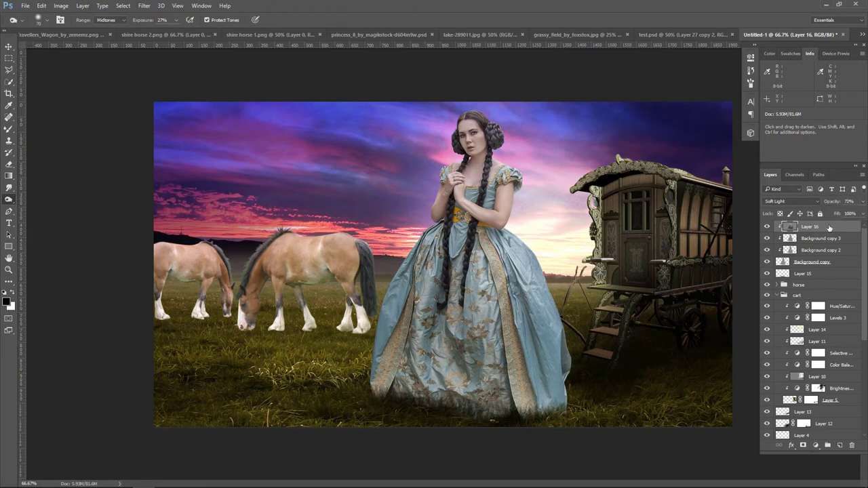
left_click(815, 447)
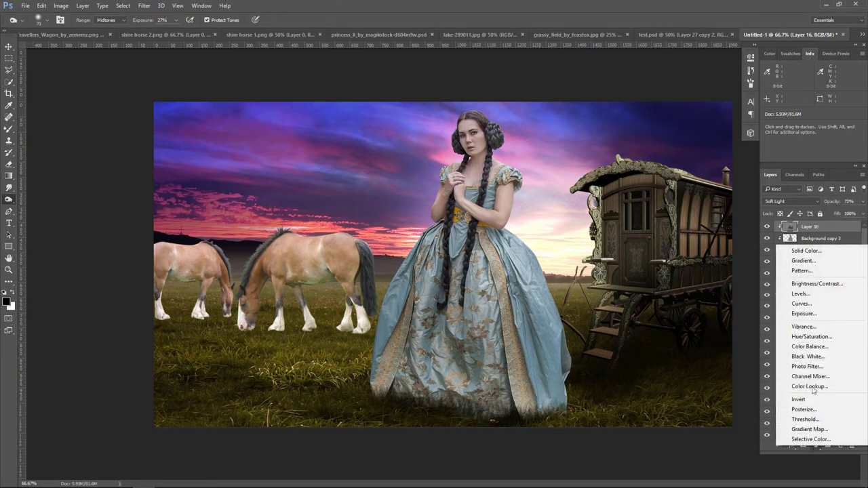
- Add Brightness/Contrast 4 (contrast about 27) clipped to Layer 16, then add Color Balance 3
left_click(828, 285)
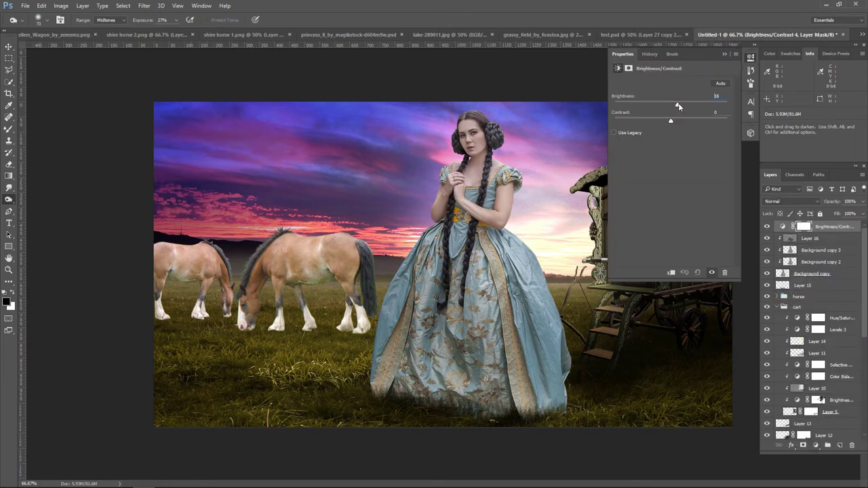
left_click_drag(673, 107, 679, 107)
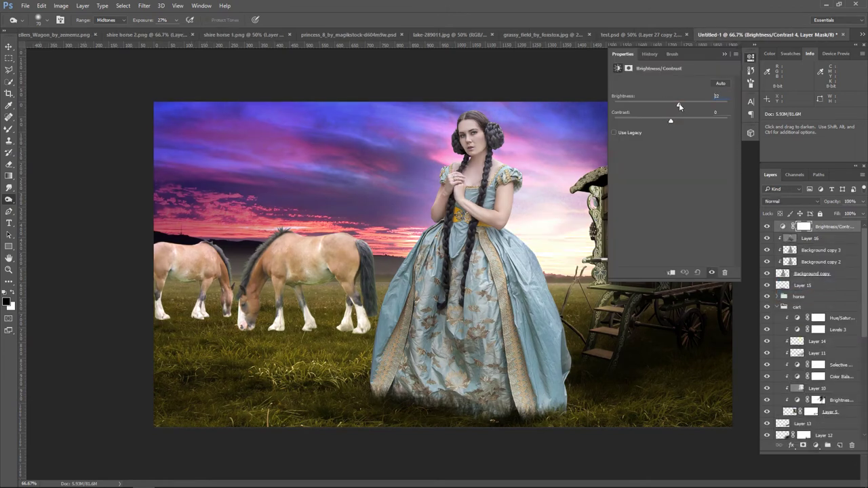
left_click(670, 274)
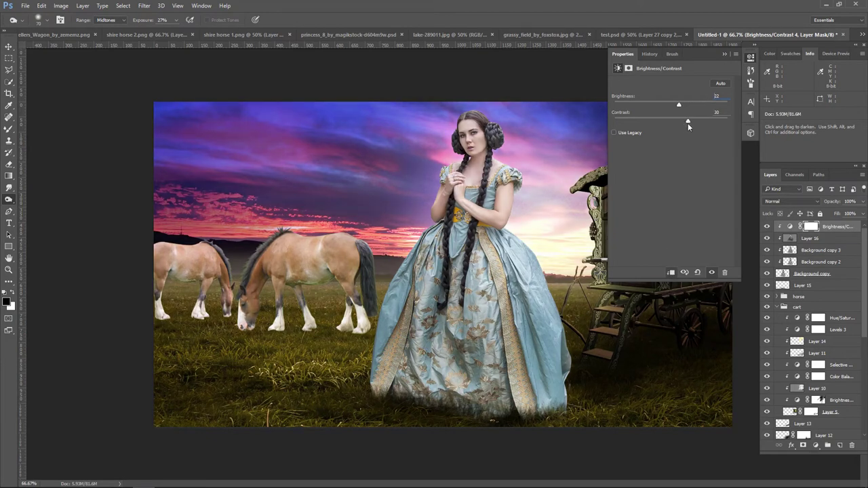
left_click_drag(676, 107, 675, 107)
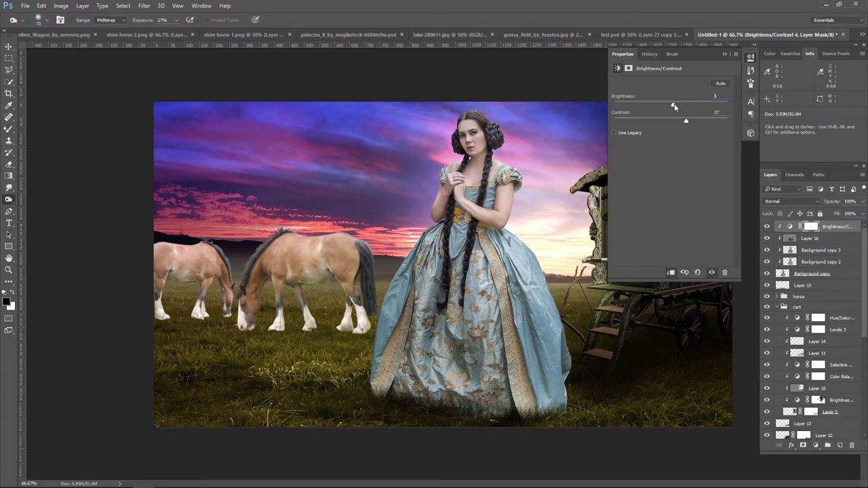
left_click(680, 106)
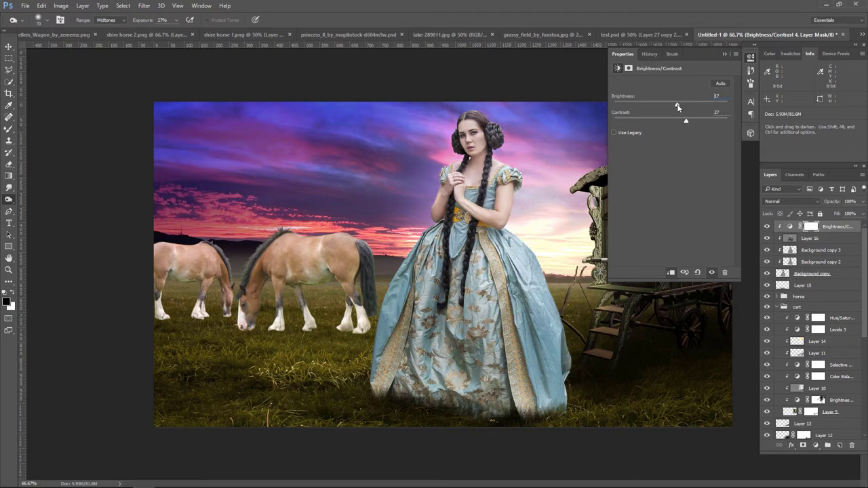
left_click(725, 55)
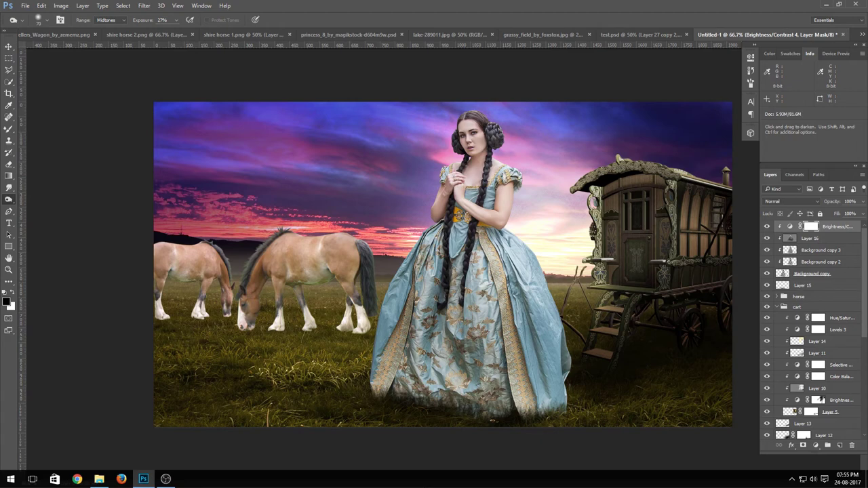
left_click(816, 448)
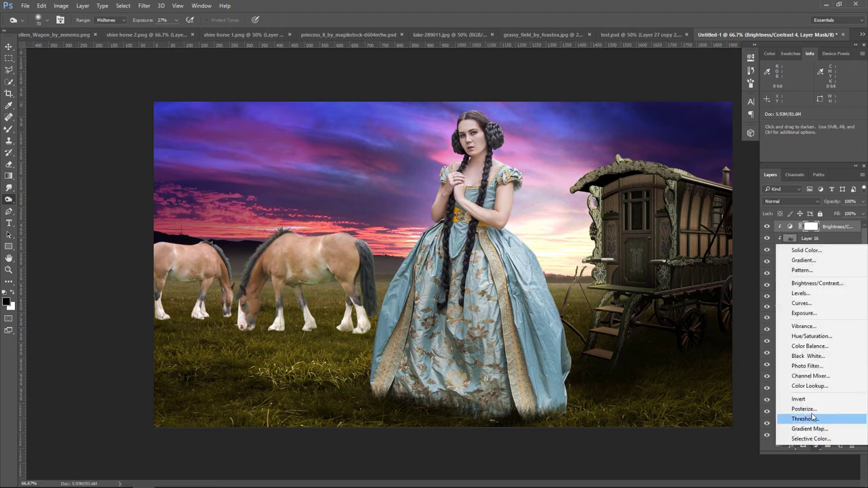
left_click(810, 351)
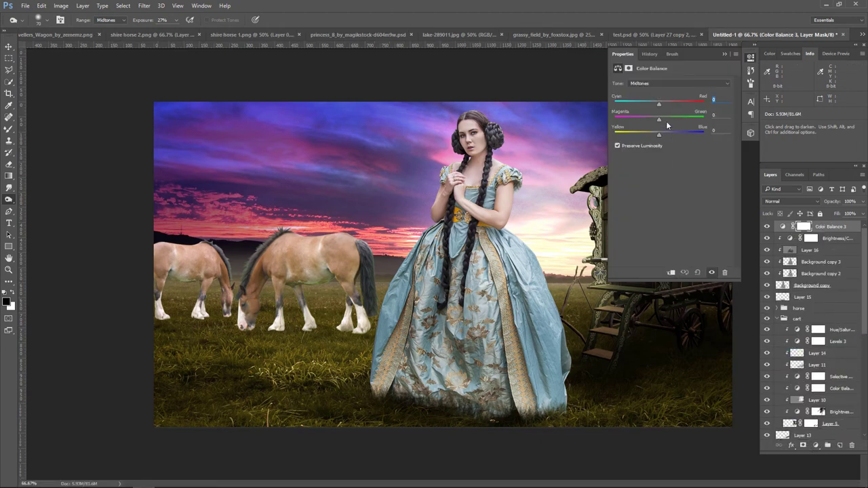
- Clip Color Balance 3 with Cyan-Red +16, Yellow-Blue -16, at 66% opacity
left_click_drag(656, 137, 652, 134)
left_click_drag(660, 102, 667, 102)
left_click(671, 274)
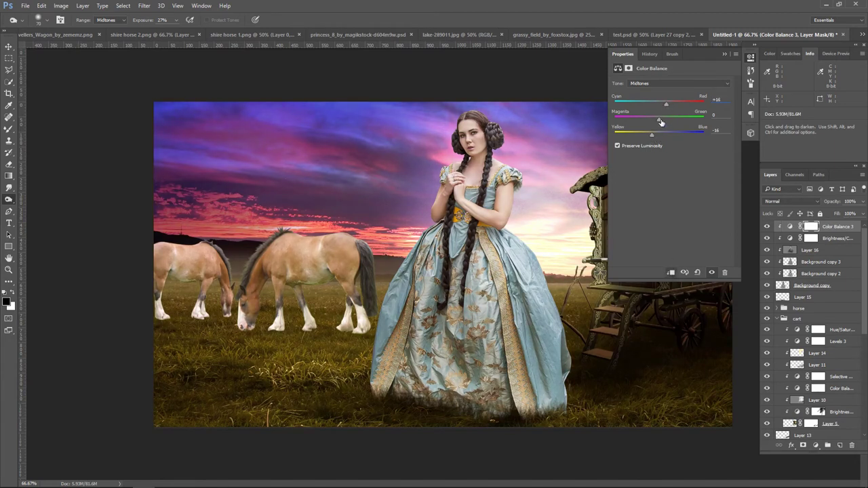
left_click(723, 54)
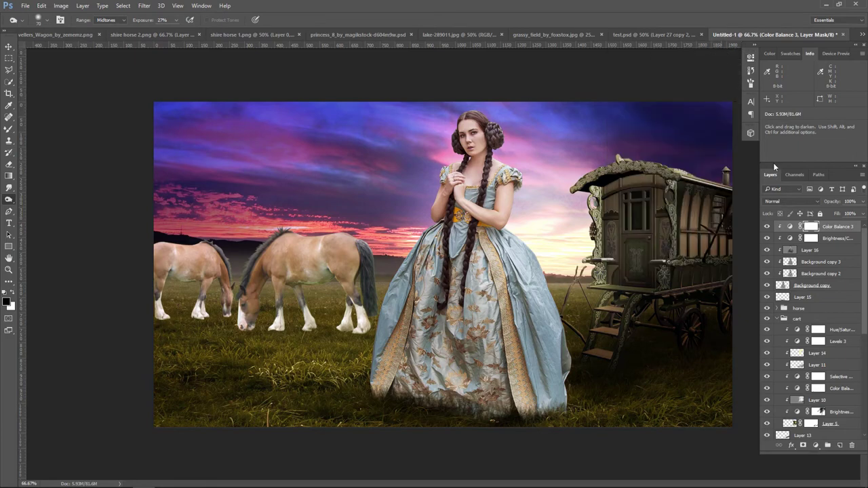
left_click(766, 227)
left_click(862, 201)
left_click_drag(862, 213, 848, 214)
left_click(840, 231)
- Add a clipped Levels 4 adjustment with white input 236 and midtones 0.78
left_click(816, 446)
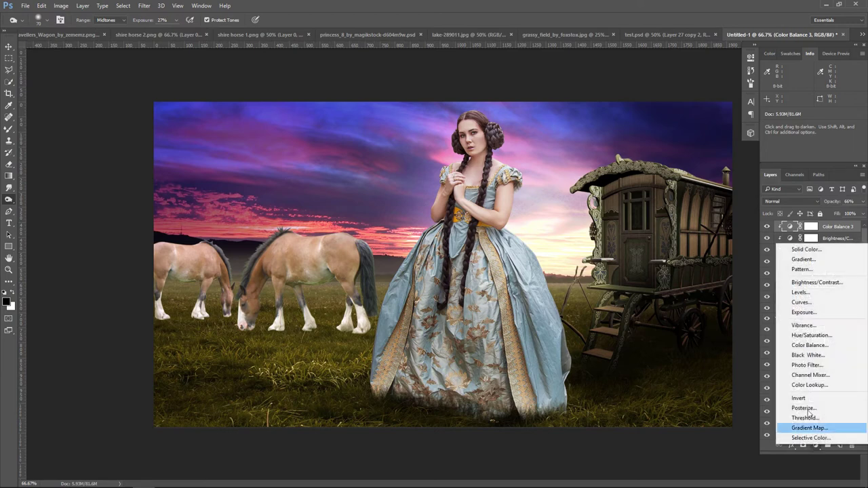
left_click(815, 297)
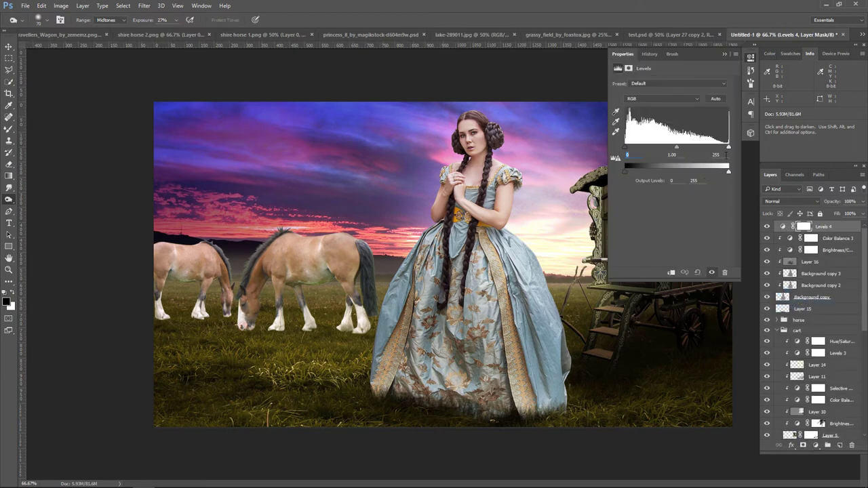
left_click_drag(729, 152, 683, 152)
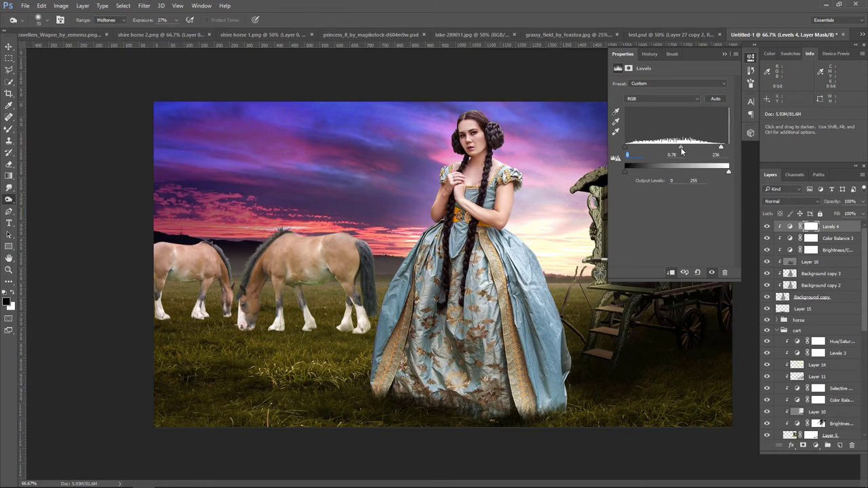
left_click(724, 56)
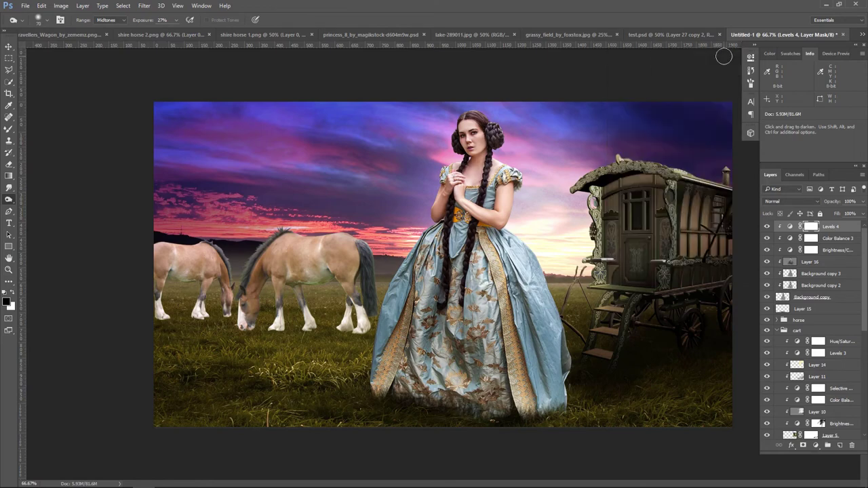
- Add a Hue/Saturation 4 layer lowering saturation and paint its mask with a 400 px brush
left_click(815, 445)
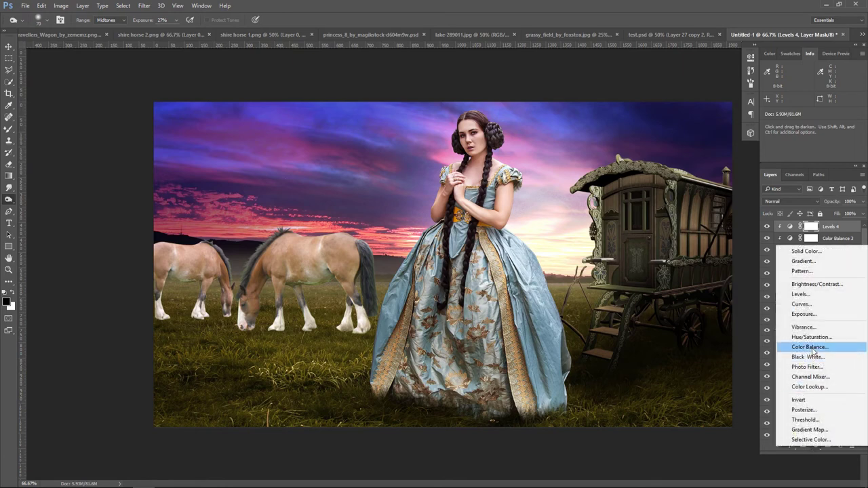
left_click(807, 346)
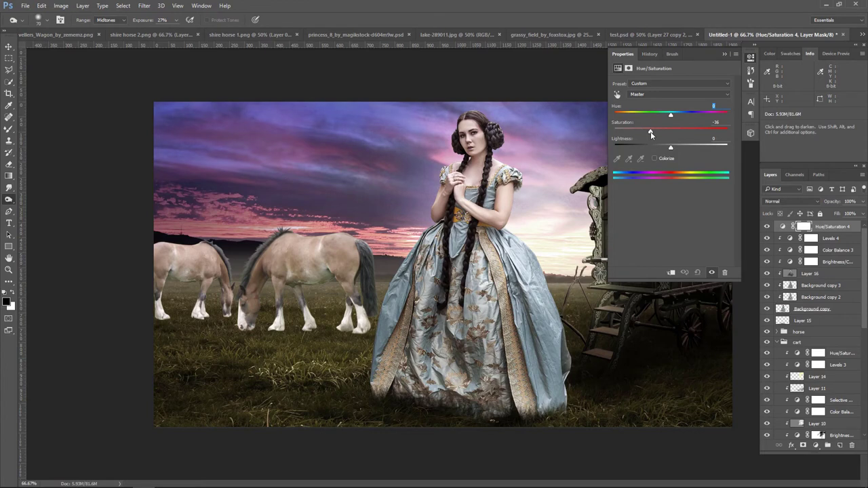
left_click(723, 54)
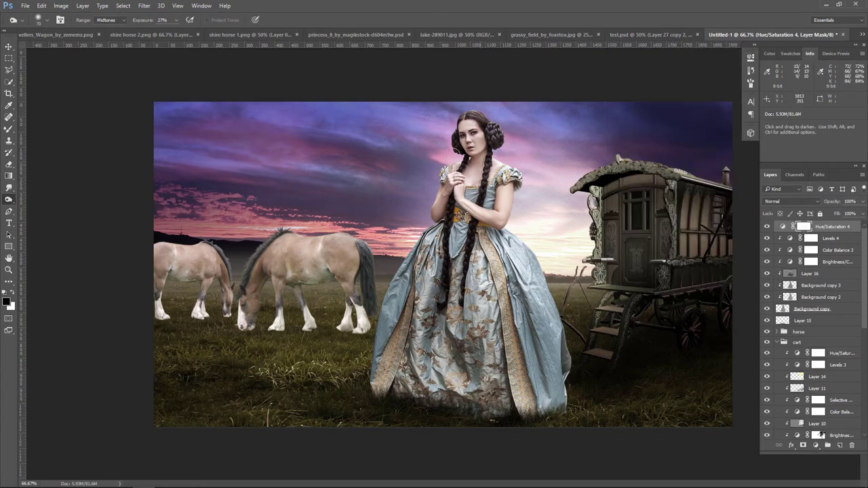
right_click(9, 129)
left_click(47, 131)
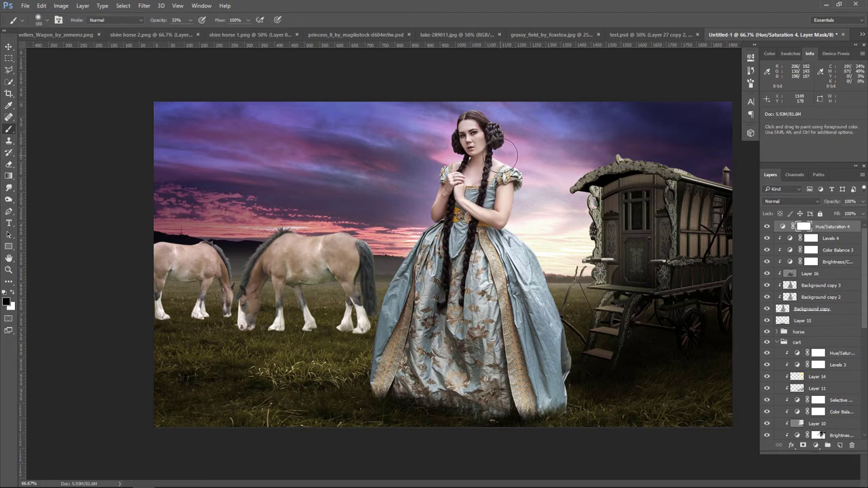
key("bracketright")
key("bracketright")
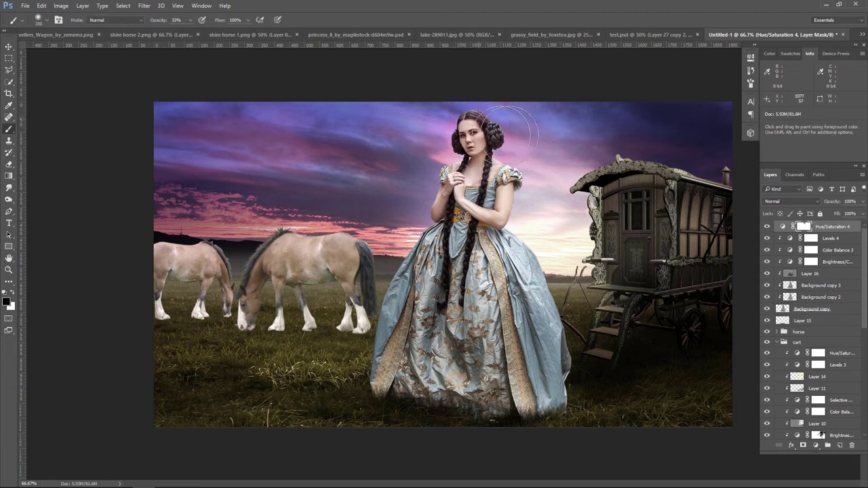
key("bracketleft")
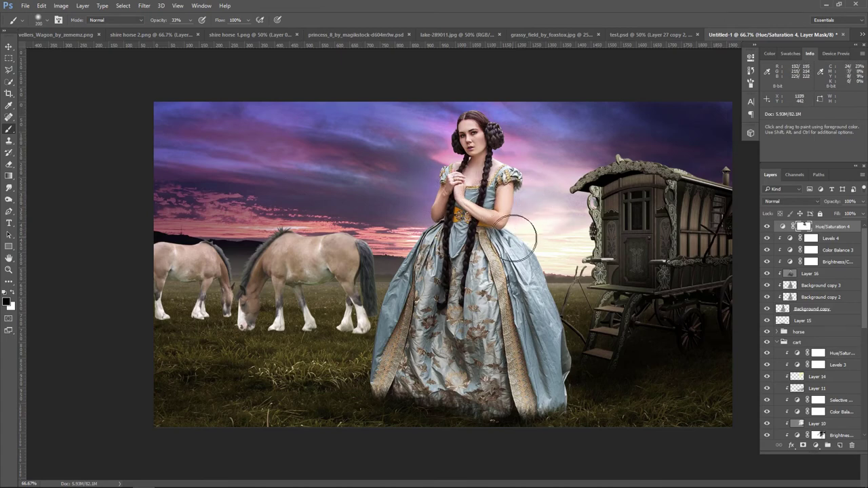
key("bracketright")
key("bracketright")
key("bracketright")
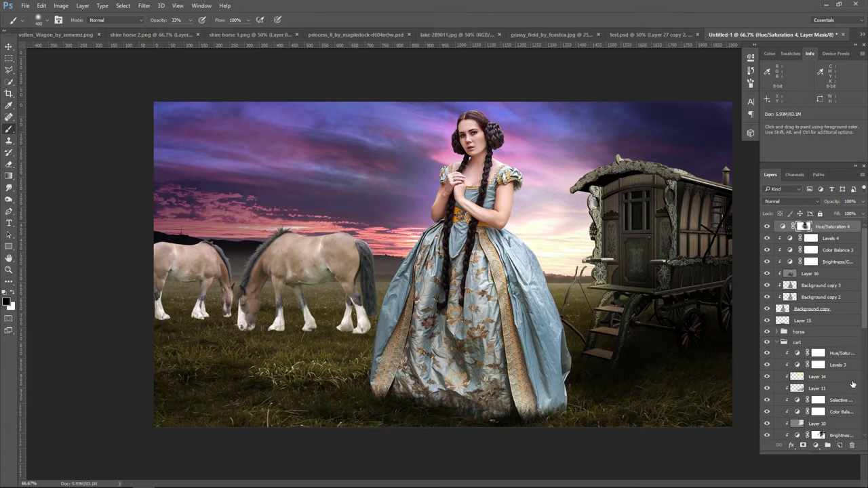
left_click(767, 228)
left_click(767, 228)
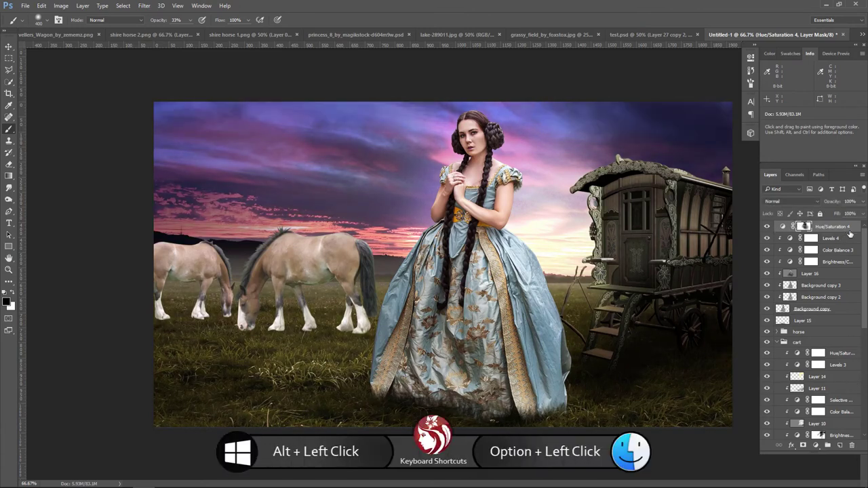
- Clip Hue/Saturation 4 to the layer below and fine-tune saturation to -42
left_click(850, 232, "alt")
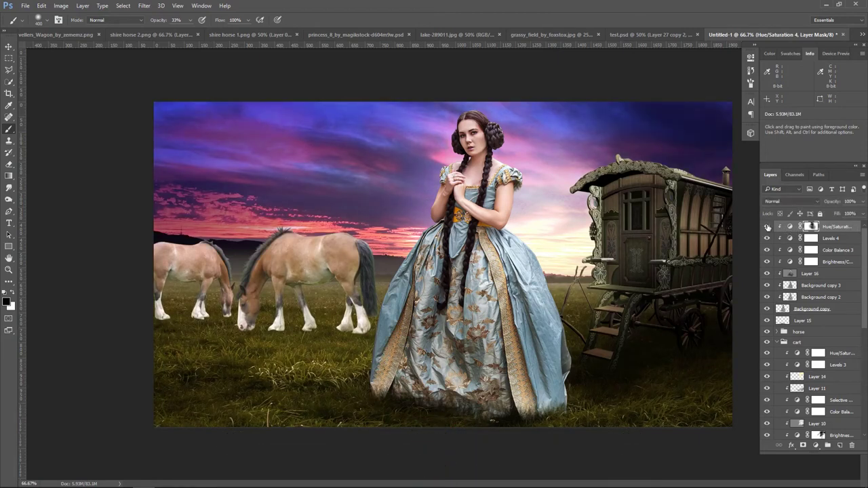
left_click(9, 46)
double_click(790, 226)
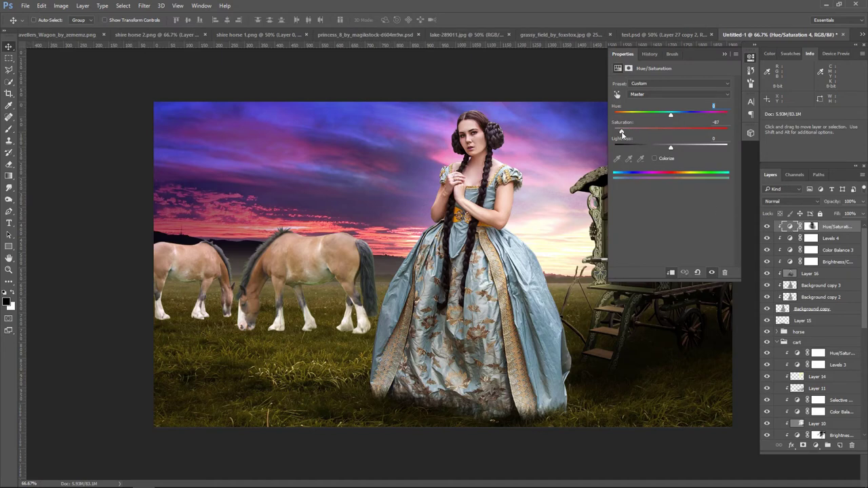
left_click_drag(635, 135, 640, 135)
left_click(724, 54)
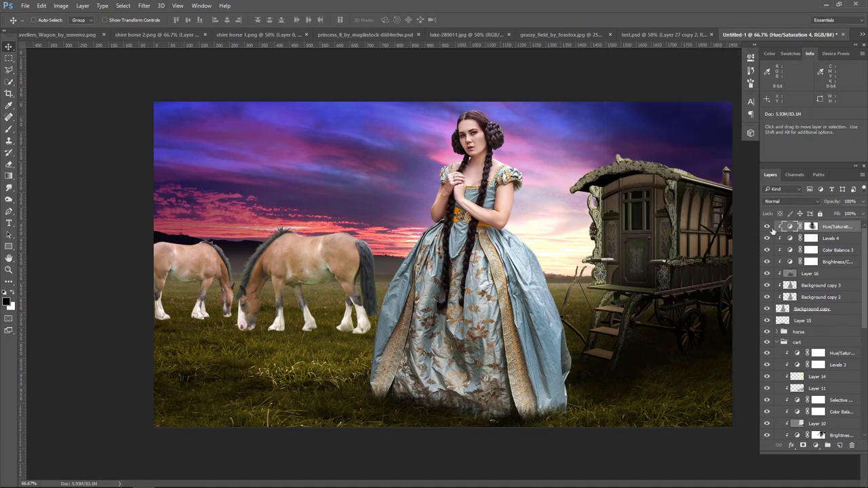
left_click(768, 228)
- Merge Layer 6 and Layer 7 in the horse group into Layer 7, toggling visibility to check
left_click(304, 254, "ctrl")
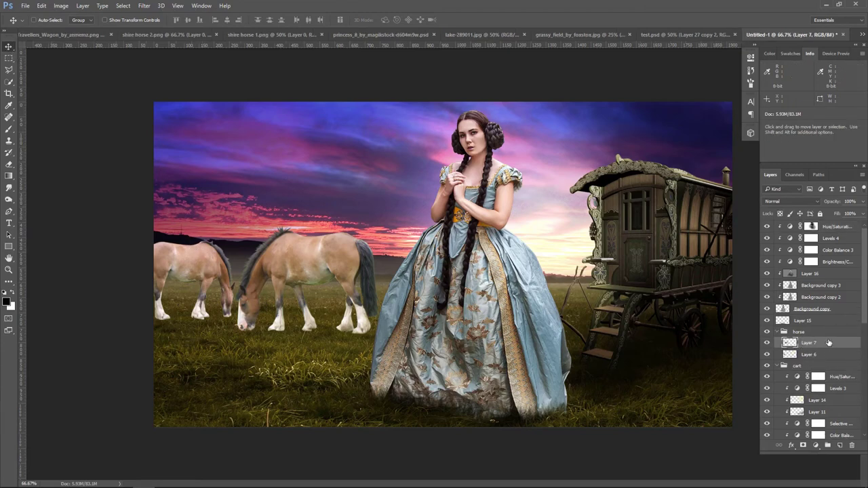
left_click(827, 356, "shift")
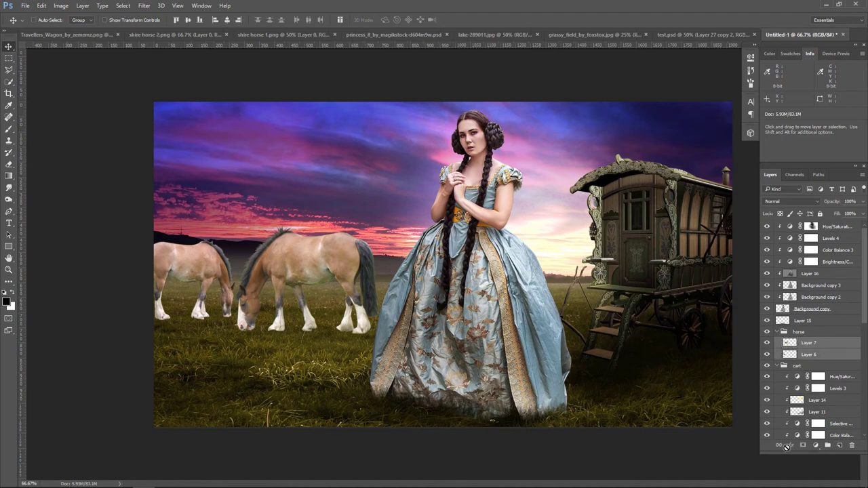
right_click(821, 350)
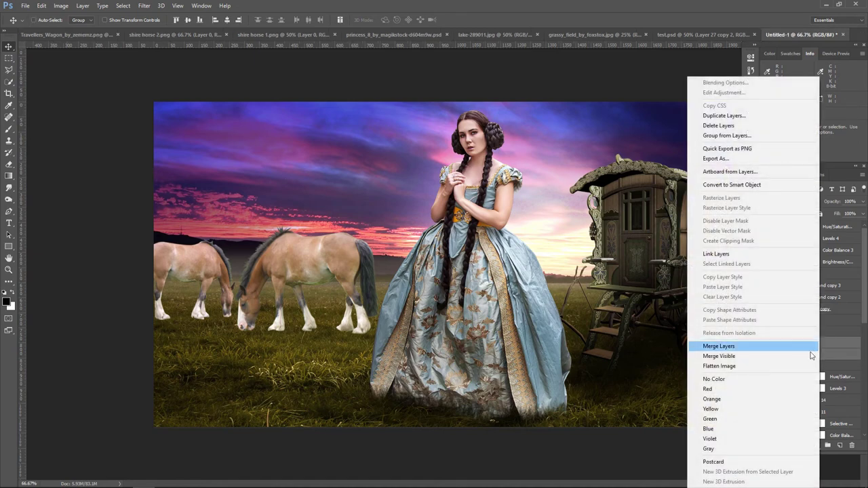
left_click(738, 347)
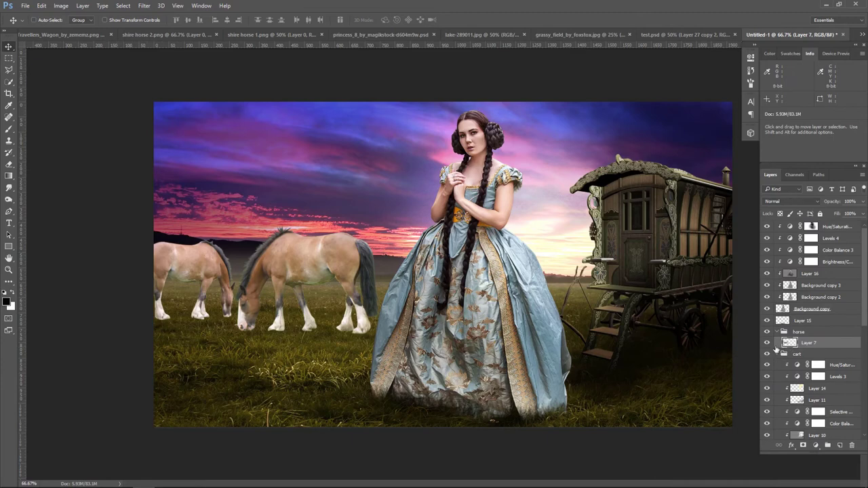
left_click(767, 343)
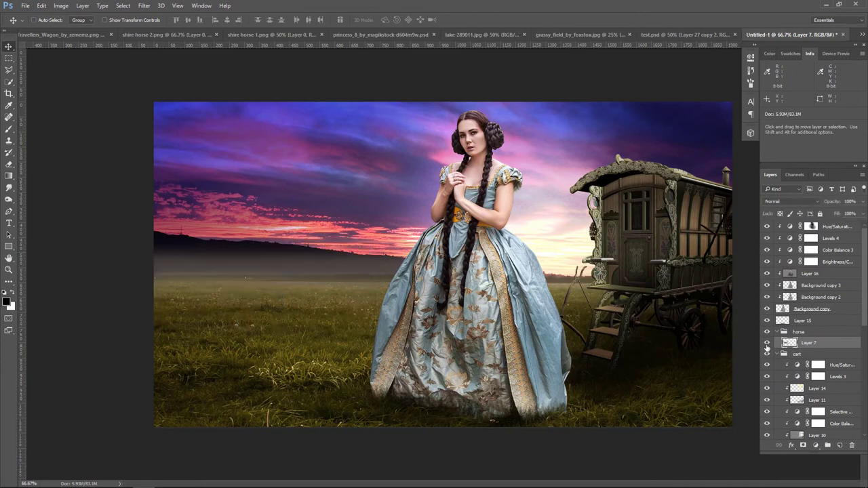
left_click(767, 344)
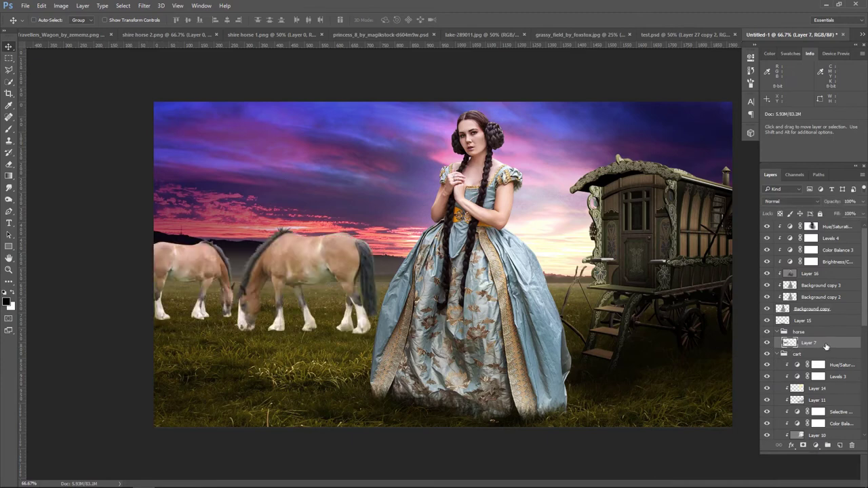
left_click(816, 445)
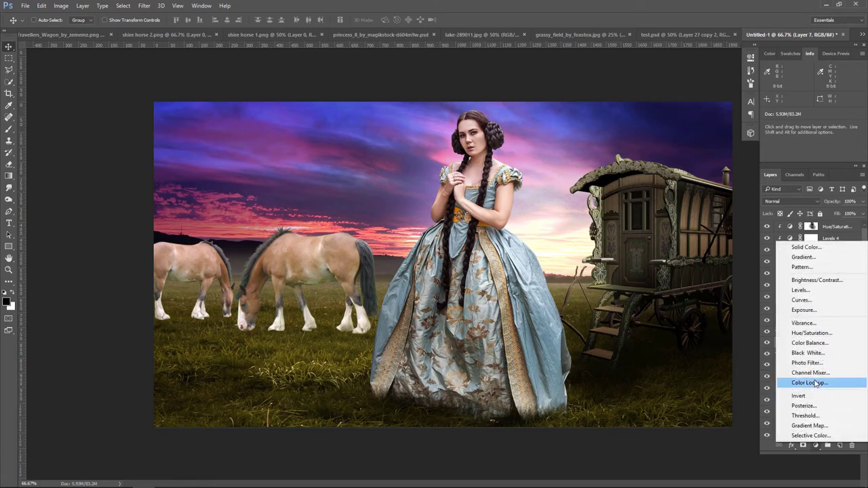
- Add a Hue/Saturation adjustment clipped to the horses with Saturation -32 and Lightness -32
left_click(811, 333)
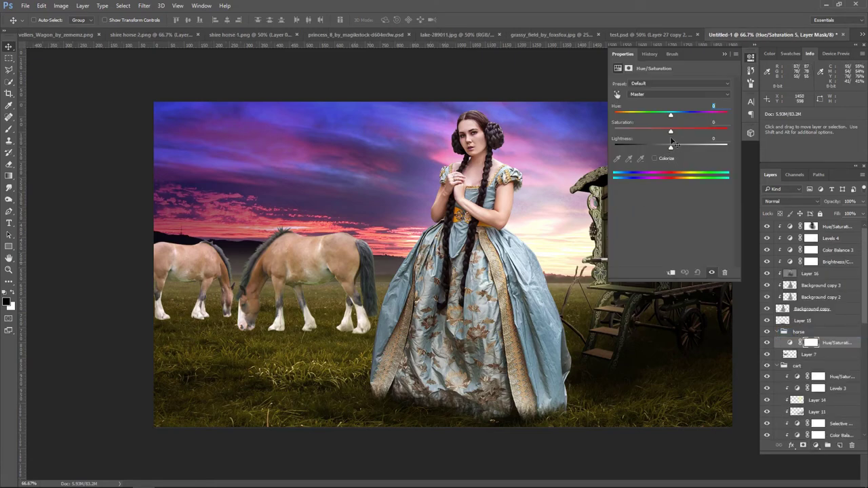
left_click_drag(671, 132, 659, 149)
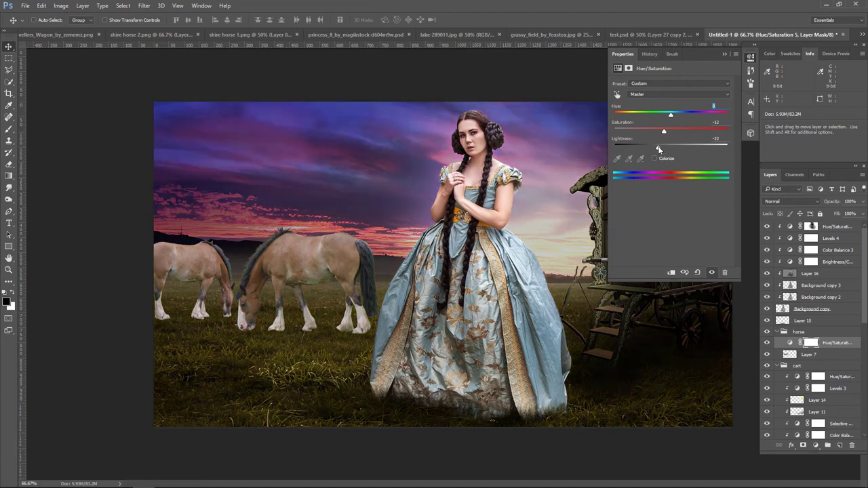
left_click(672, 272)
left_click_drag(657, 150, 654, 149)
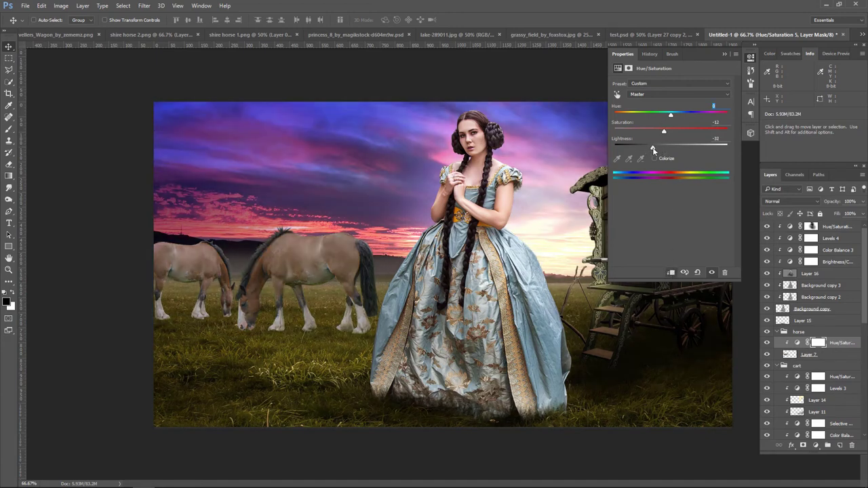
left_click(724, 53)
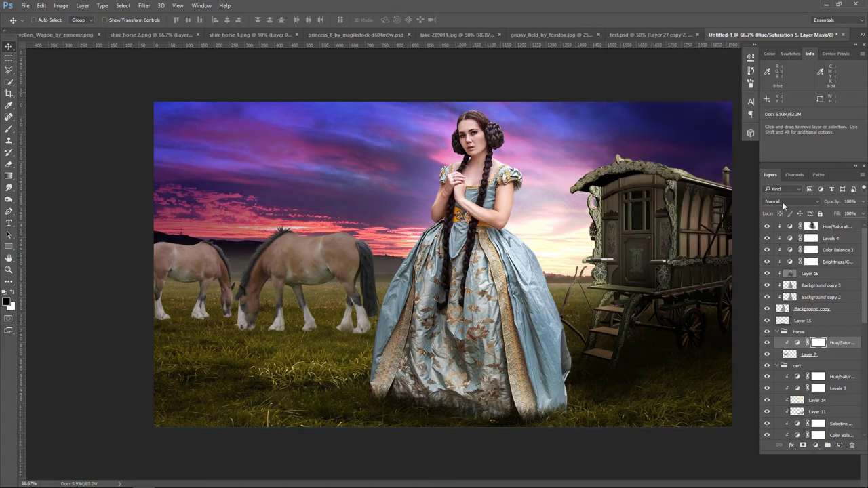
- Brush the Hue/Saturation mask over the horses' backs and where the two horses overlap
left_click(9, 128)
key("bracketleft")
key("bracketleft")
key("bracketleft")
key("bracketleft")
key("bracketleft")
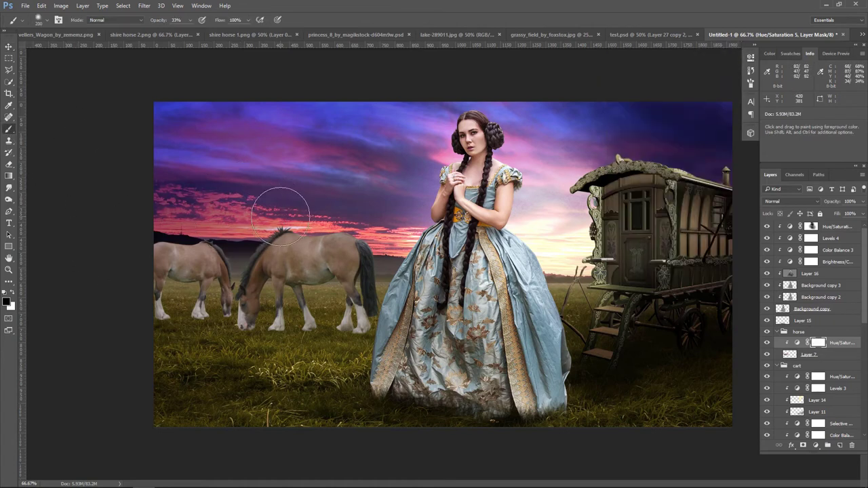
key("bracketleft")
mouse_move(268, 231)
left_mouse_down()
mouse_move(245, 242)
mouse_move(246, 258)
mouse_move(238, 253)
left_mouse_up()
key("p")
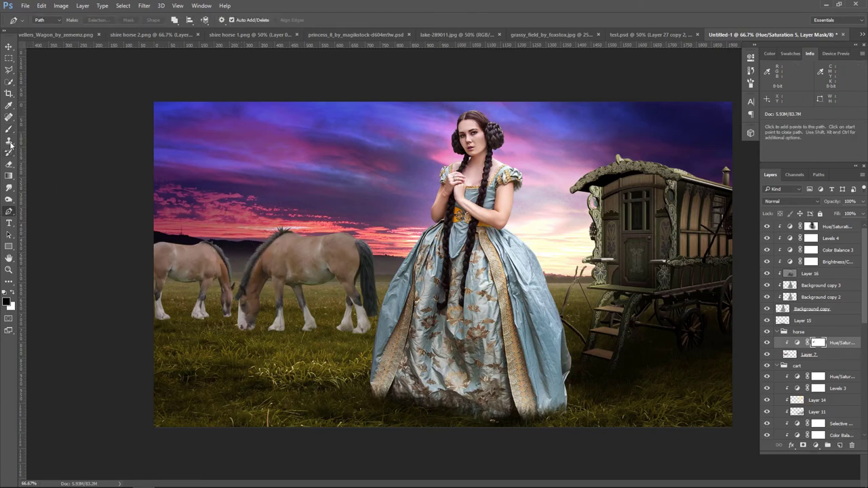
key("b")
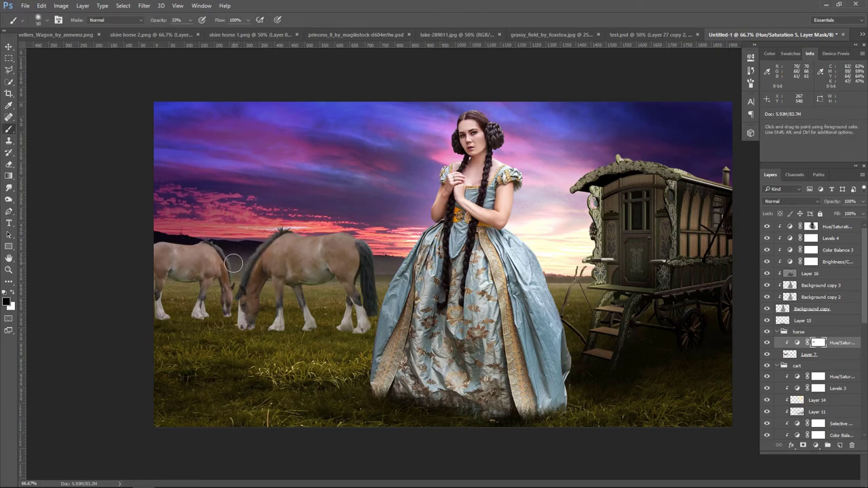
left_click_drag(236, 263, 238, 289)
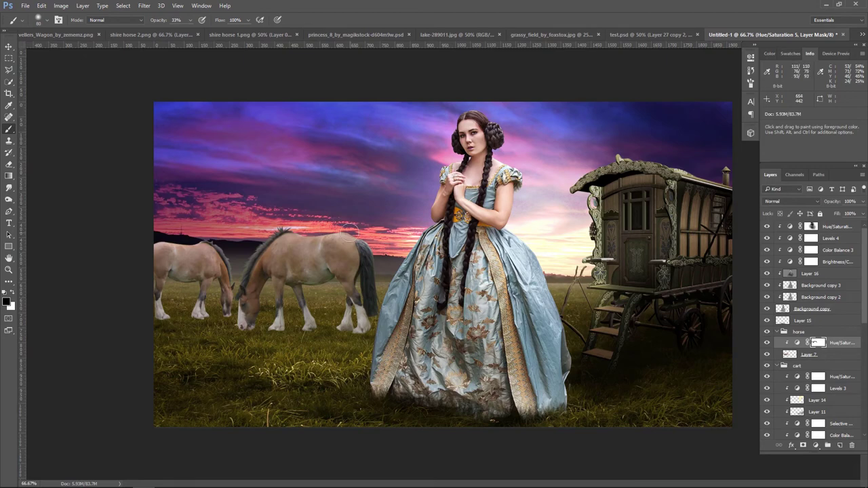
- Add a Brightness/Contrast adjustment clipped to the horses with Brightness -52 and Contrast 35
left_click(815, 445)
left_click(808, 280)
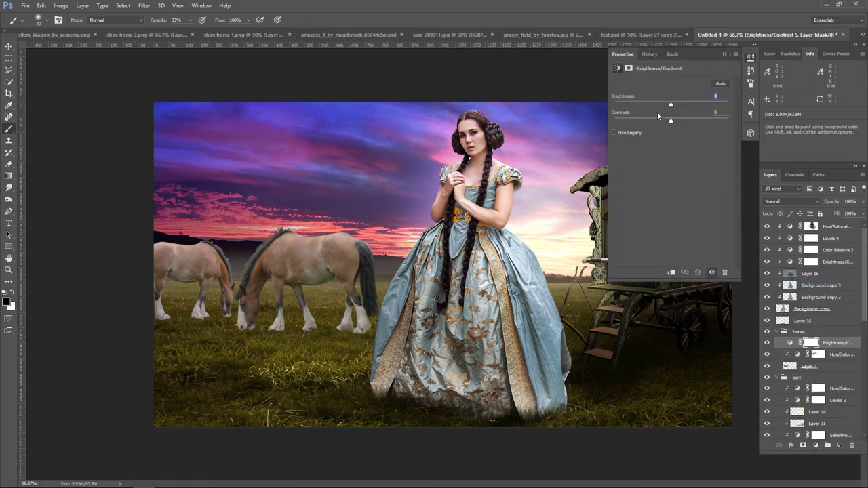
left_click_drag(663, 107, 651, 106)
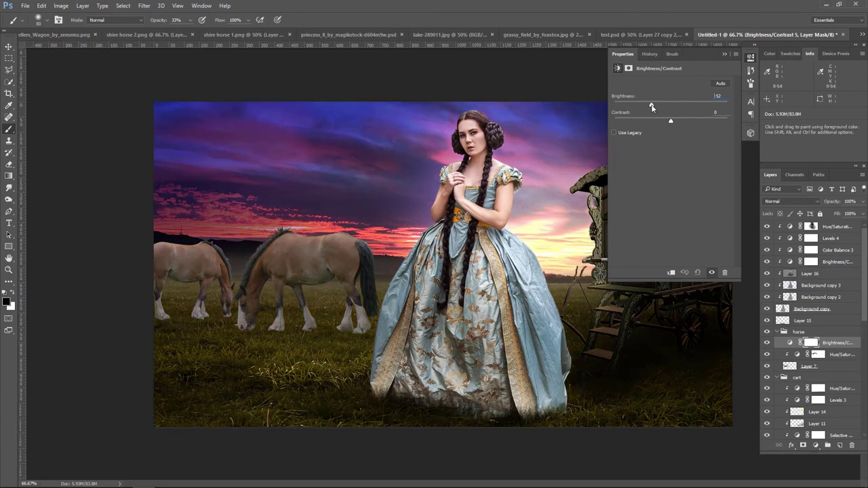
left_click(671, 273)
left_click_drag(687, 121, 691, 122)
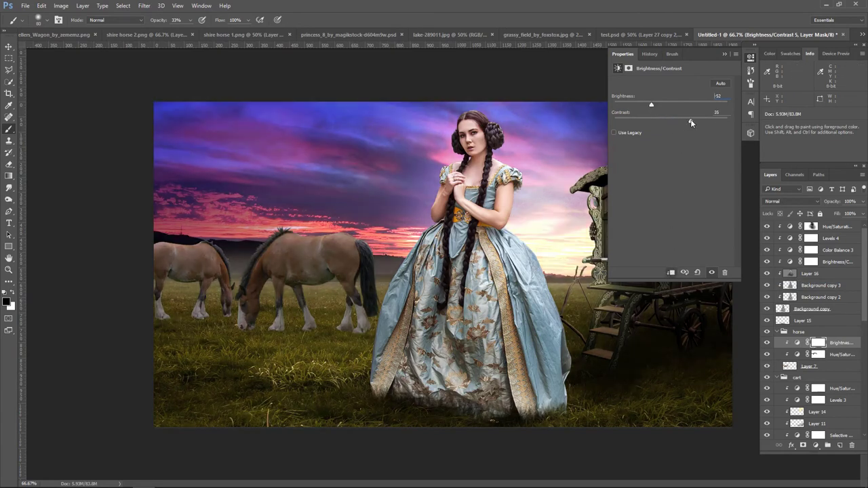
left_click(725, 54)
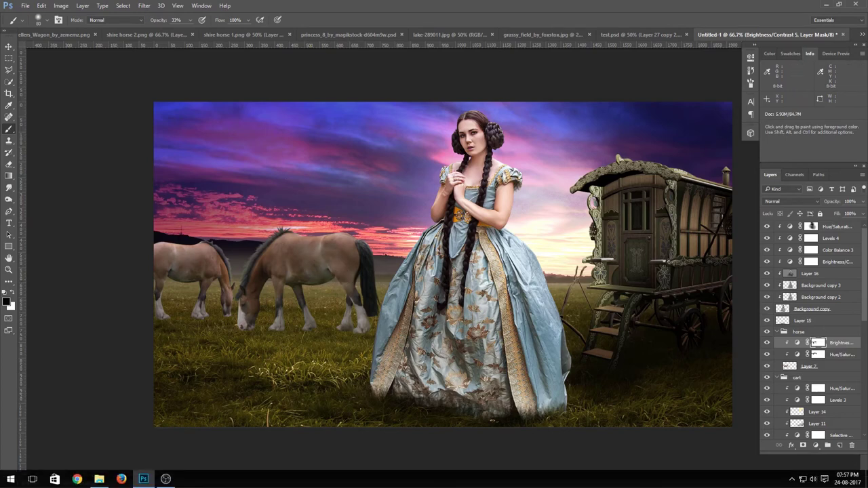
- Add a clipped Levels adjustment to the horses with the white input lowered to 198
left_click(816, 450)
left_click(826, 305)
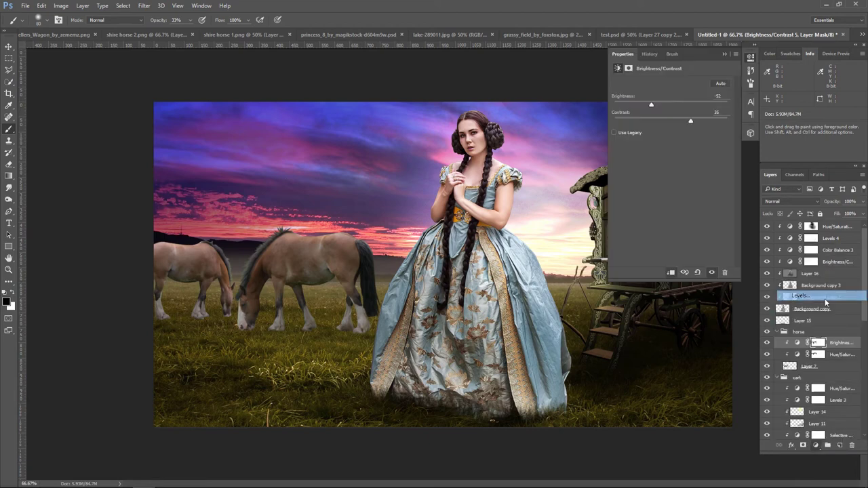
left_click(671, 273)
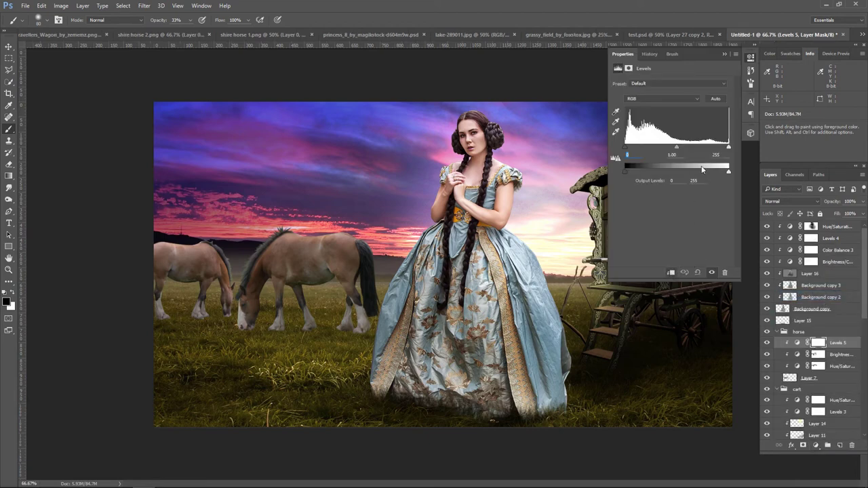
left_click_drag(730, 149, 673, 151)
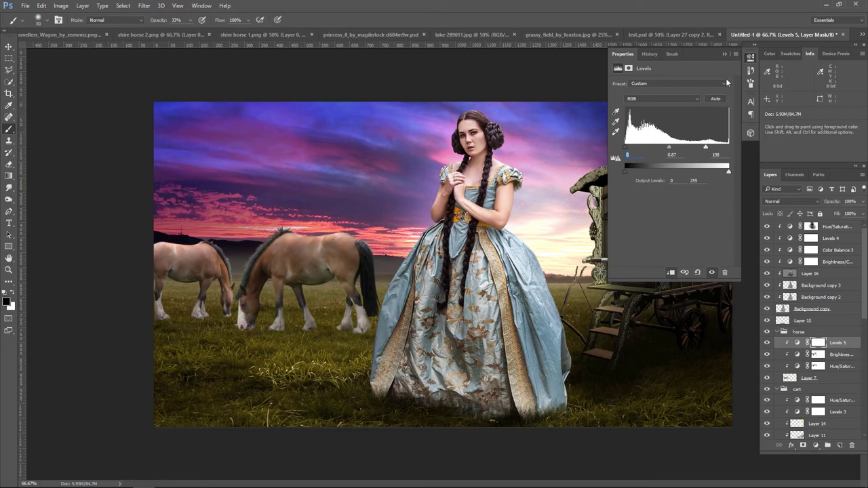
left_click(725, 54)
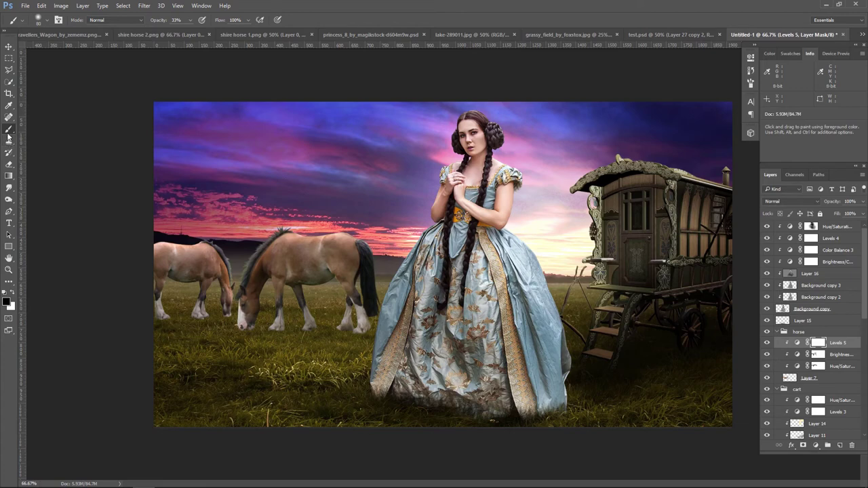
- Choose the 250 px grass brush, add a layer mask to Layer 7, and zoom to the hooves
left_click(45, 20)
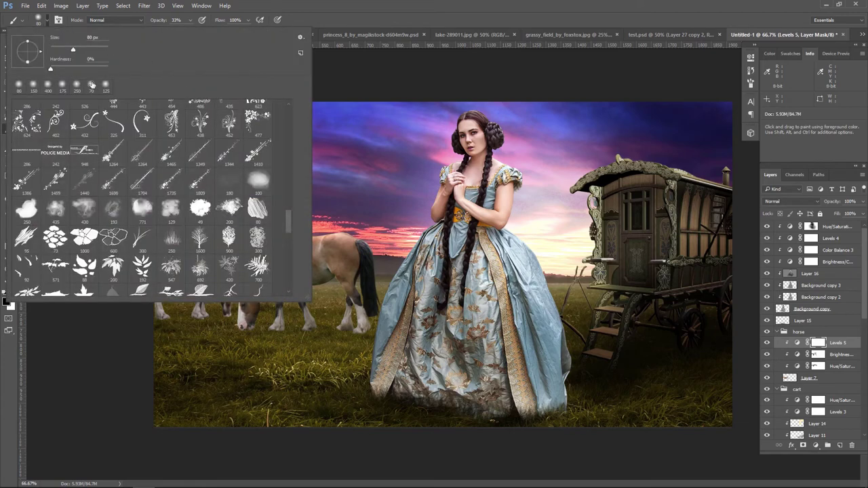
left_click(173, 239)
left_click(806, 380)
left_click(803, 445)
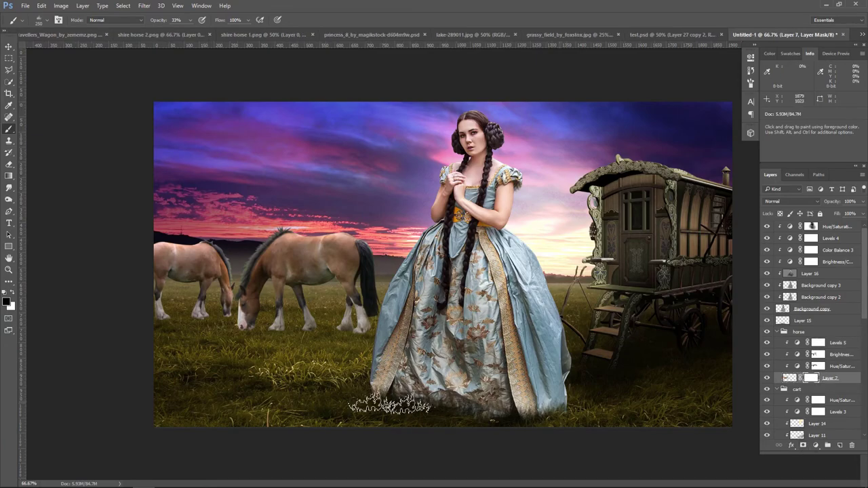
key("ctrl+plus")
key("ctrl+plus")
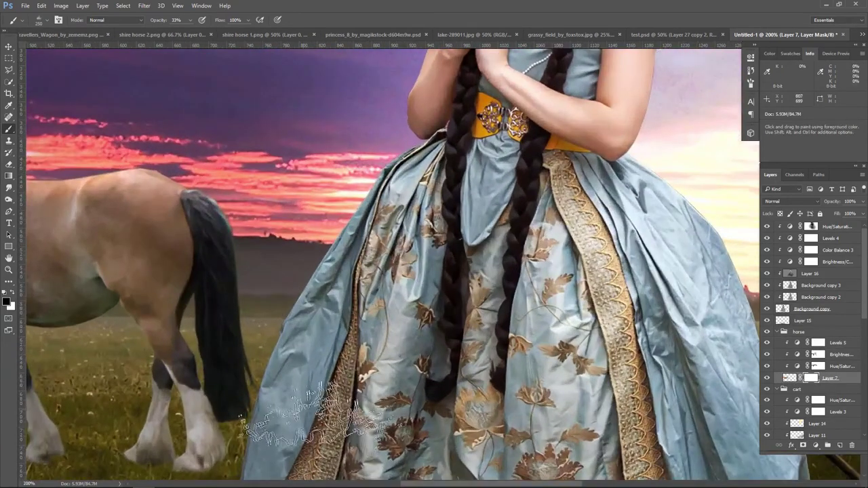
left_click_drag(346, 271, 516, 34)
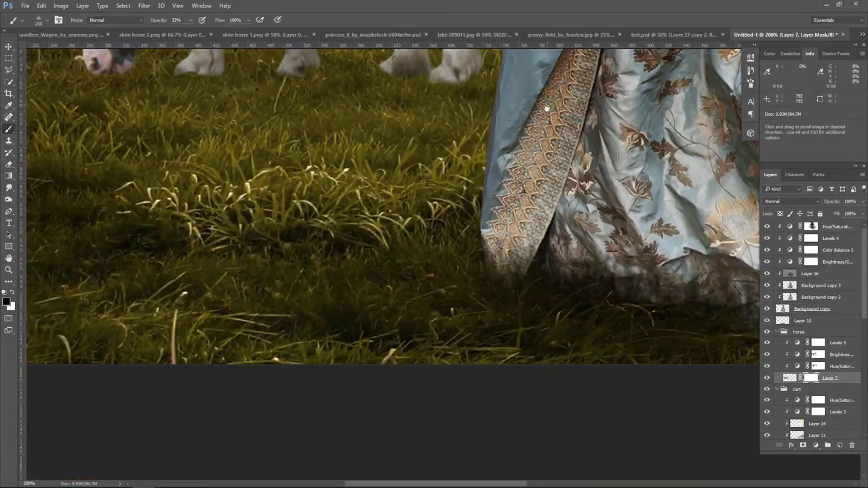
left_click_drag(481, 158, 529, 261)
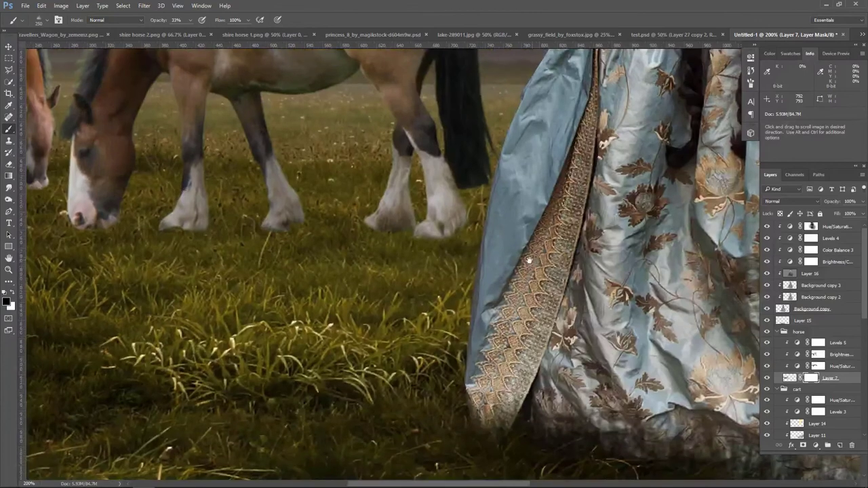
- Paint grass over both horses' hooves at 100% brush opacity with a 150 px grass brush
left_click(190, 19)
left_click_drag(192, 33, 223, 34)
key("bracketleft")
key("bracketleft")
key("bracketleft")
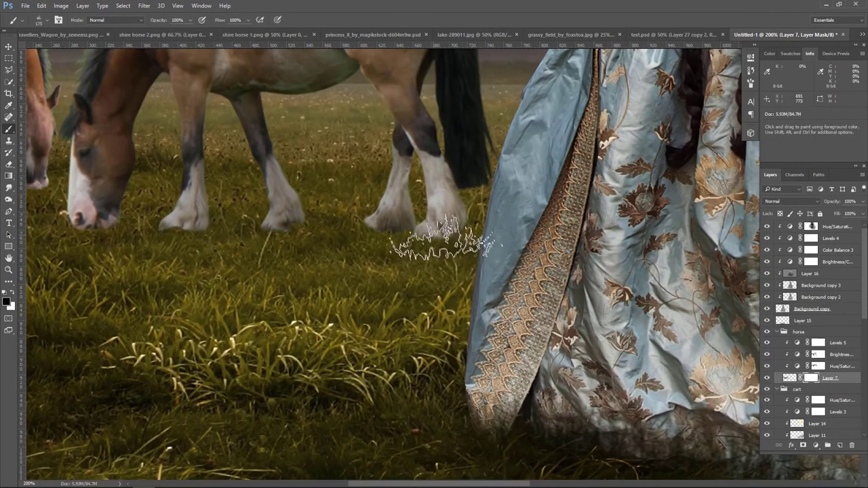
mouse_move(444, 234)
left_mouse_down()
mouse_move(257, 237)
mouse_move(326, 244)
left_mouse_up()
left_click_drag(272, 244, 488, 261)
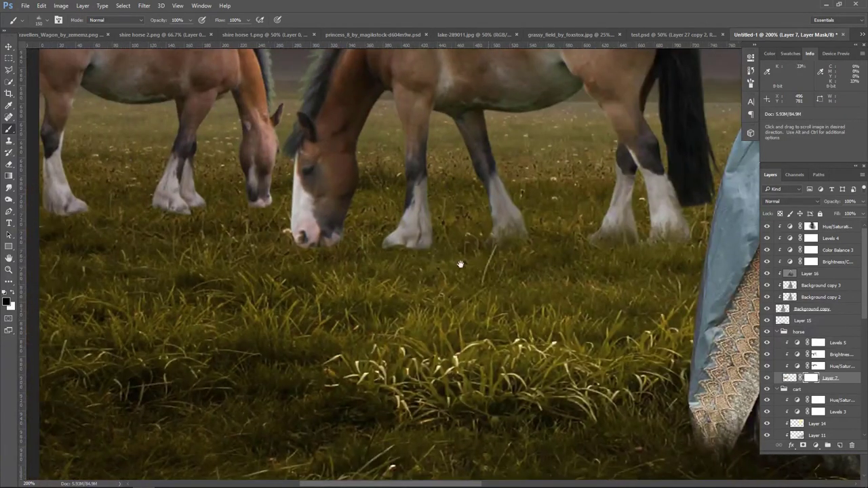
mouse_move(390, 247)
left_mouse_down()
mouse_move(417, 251)
mouse_move(320, 252)
mouse_move(302, 261)
mouse_move(311, 262)
mouse_move(326, 251)
mouse_move(272, 248)
mouse_move(279, 277)
mouse_move(511, 314)
left_mouse_up()
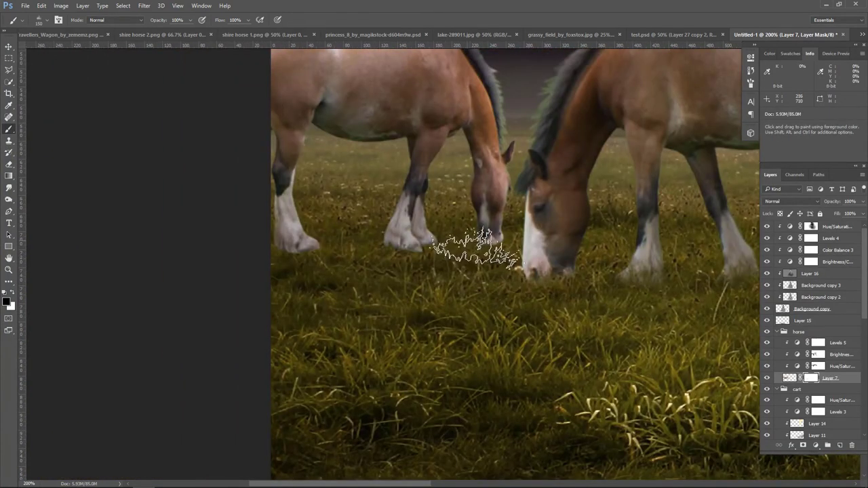
key("bracketleft")
key("bracketleft")
key("bracketleft")
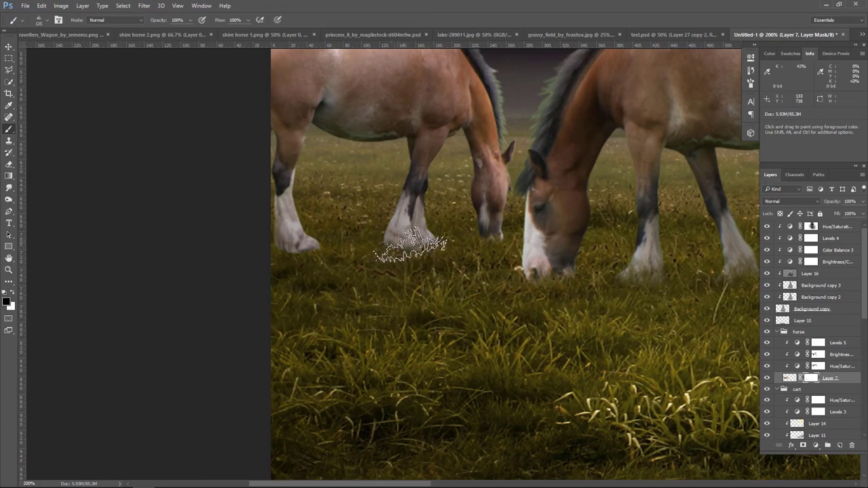
key("bracketright")
key("bracketright")
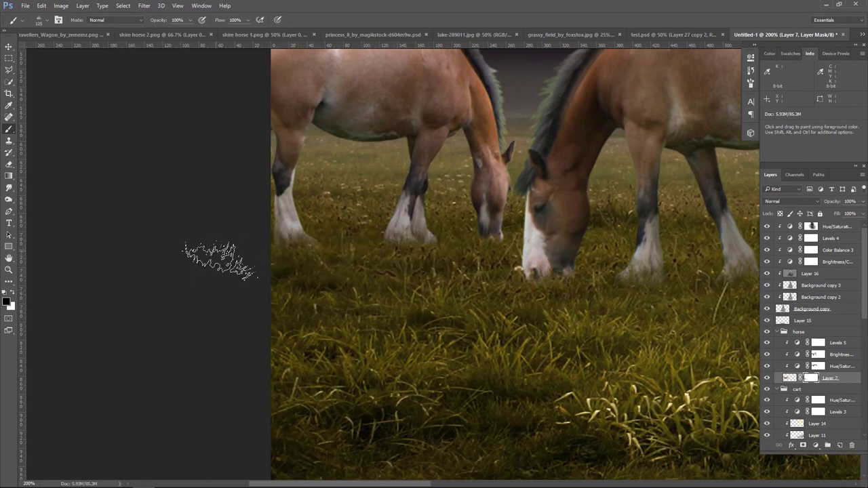
key("ctrl+minus")
key("ctrl+minus")
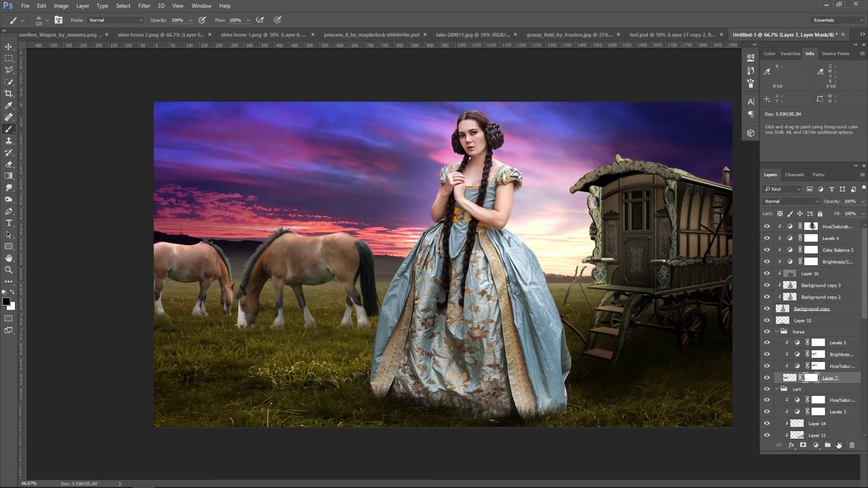
- Add Layer 17 beneath Layer 7 and pick a soft round 175 px brush
left_click(848, 344)
left_click(840, 445)
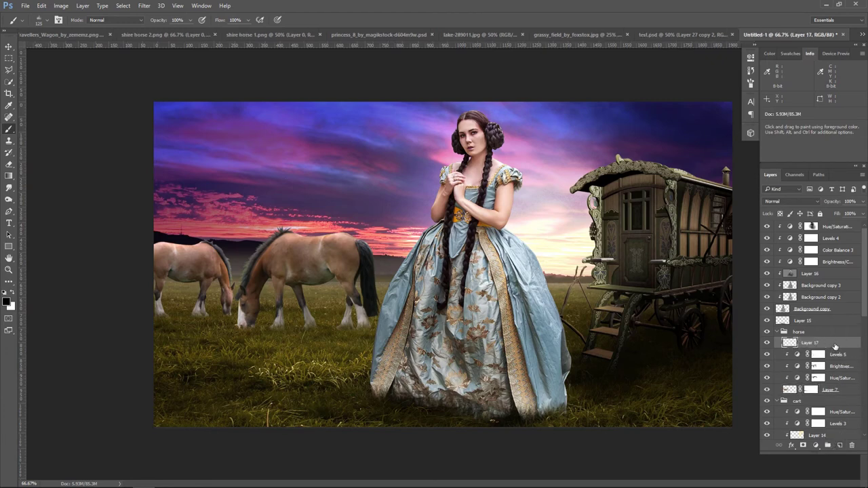
left_click_drag(836, 344, 842, 394)
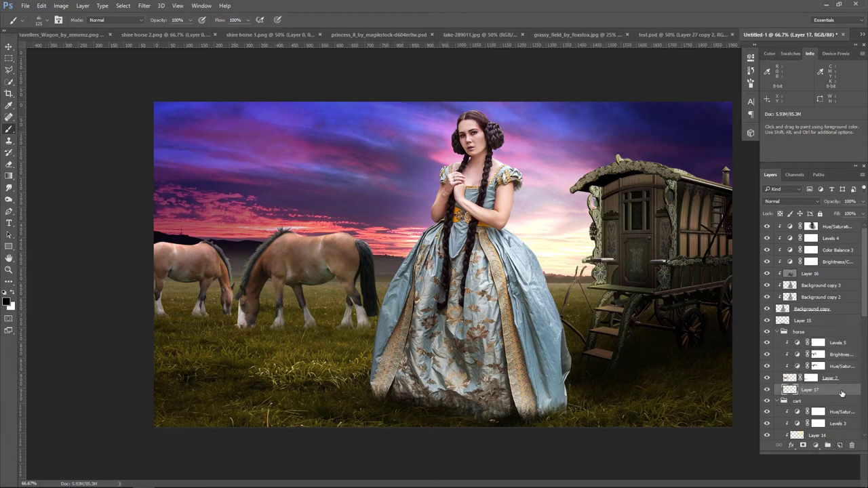
left_click(41, 21)
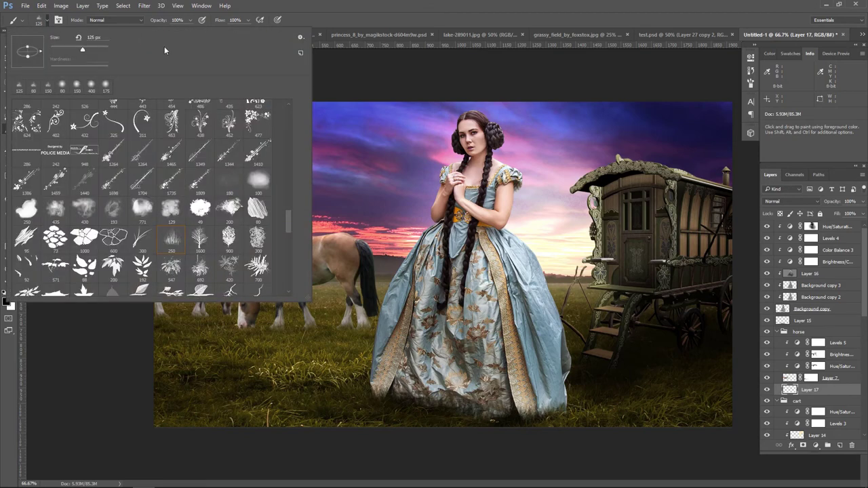
left_click(106, 88)
key("Return")
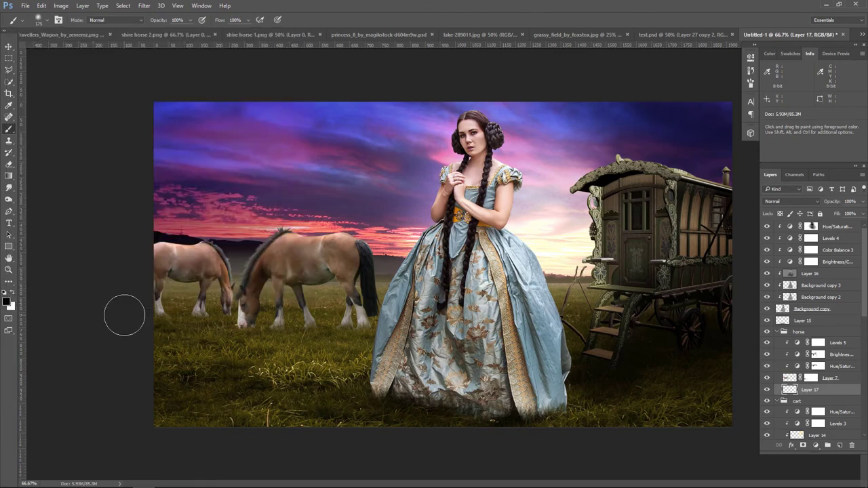
- Paint soft black shadows at 33% opacity on the grass under both horses' legs
left_click(190, 21)
key("bracketleft")
key("bracketleft")
key("bracketleft")
key("bracketleft")
key("bracketleft")
key("bracketleft")
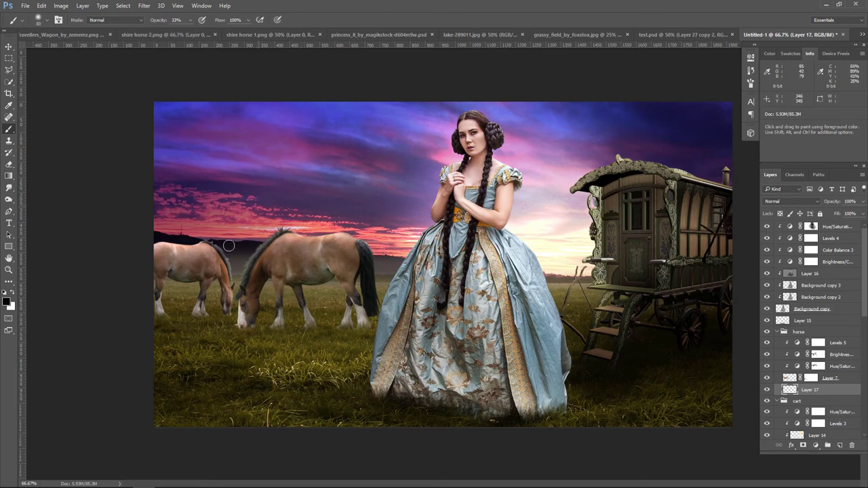
key("bracketright")
key("bracketright")
mouse_move(194, 323)
left_mouse_down()
mouse_move(188, 338)
mouse_move(225, 315)
mouse_move(213, 337)
left_mouse_up()
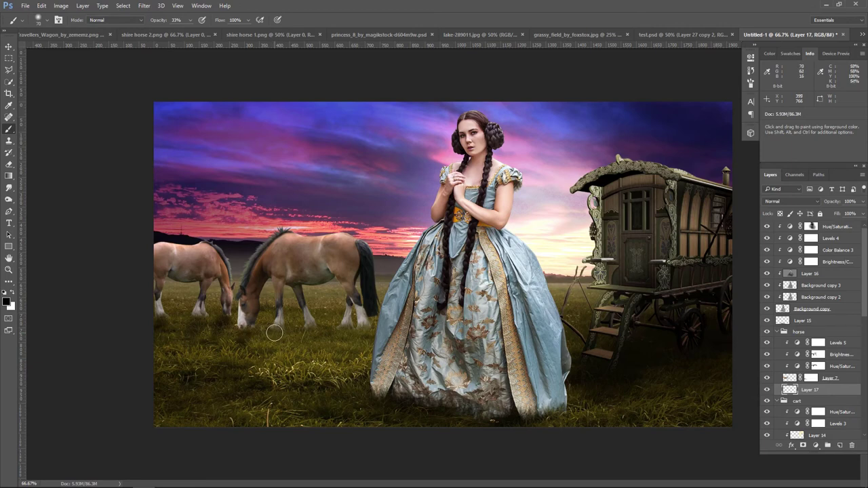
mouse_move(275, 333)
left_mouse_down()
mouse_move(266, 358)
mouse_move(363, 335)
mouse_move(319, 358)
mouse_move(272, 351)
left_mouse_up()
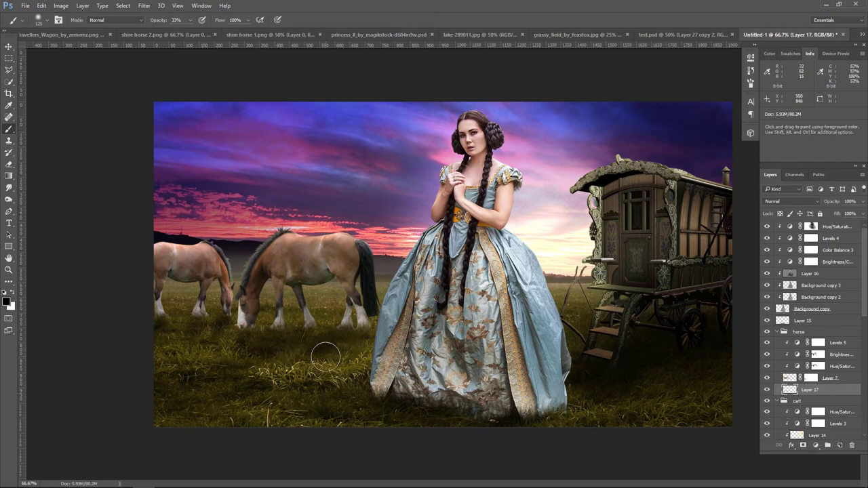
mouse_move(346, 353)
left_mouse_down()
mouse_move(178, 355)
mouse_move(146, 341)
left_mouse_up()
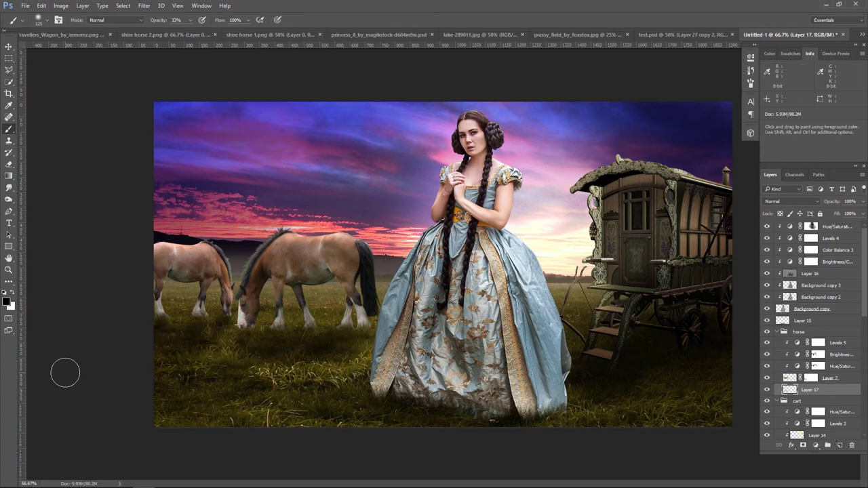
- Add Layer 18 and paint a darker shadow under the right horse
left_click(862, 203)
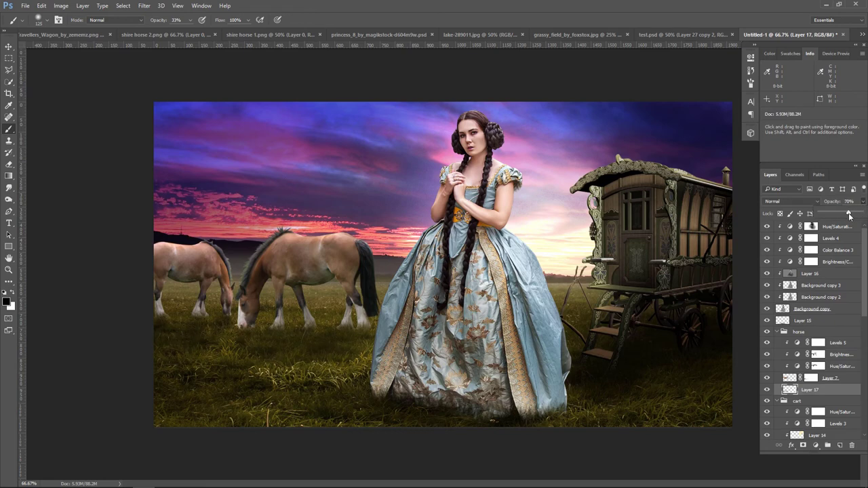
left_click(839, 446)
left_click_drag(341, 333, 217, 355)
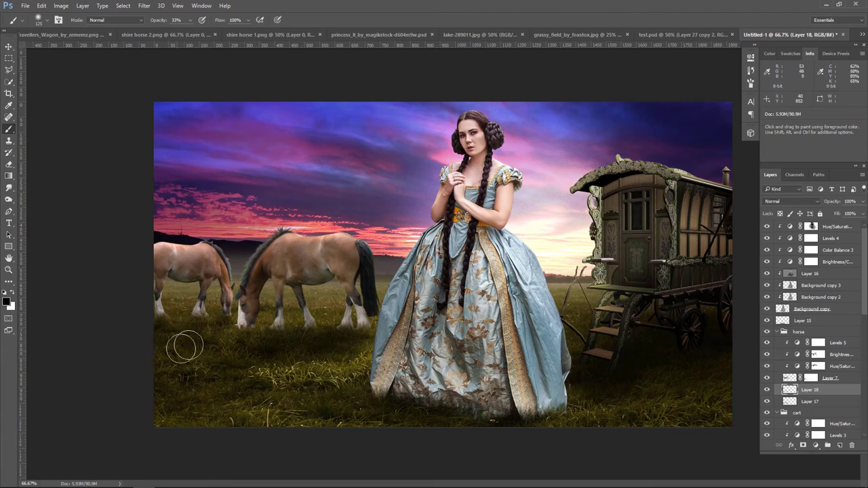
- Set Layer 18 to Overlay blending at 55% opacity
left_click(863, 202)
left_click_drag(860, 216, 806, 215)
left_click(779, 202)
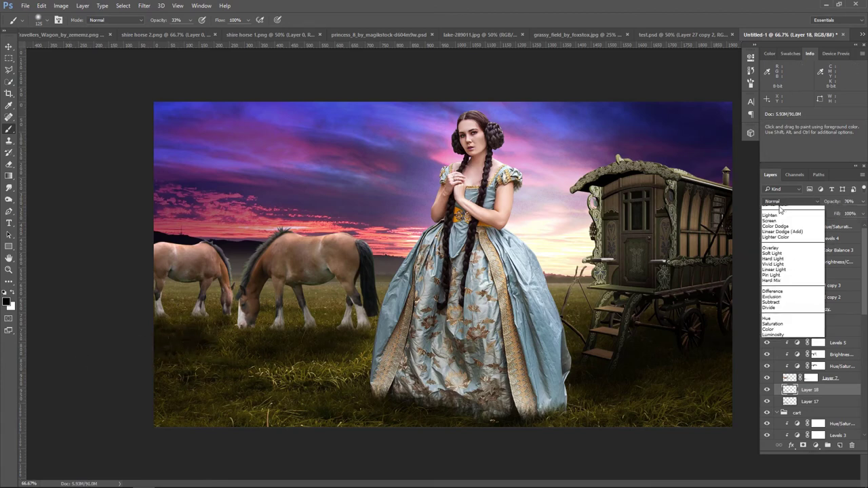
left_click(782, 292)
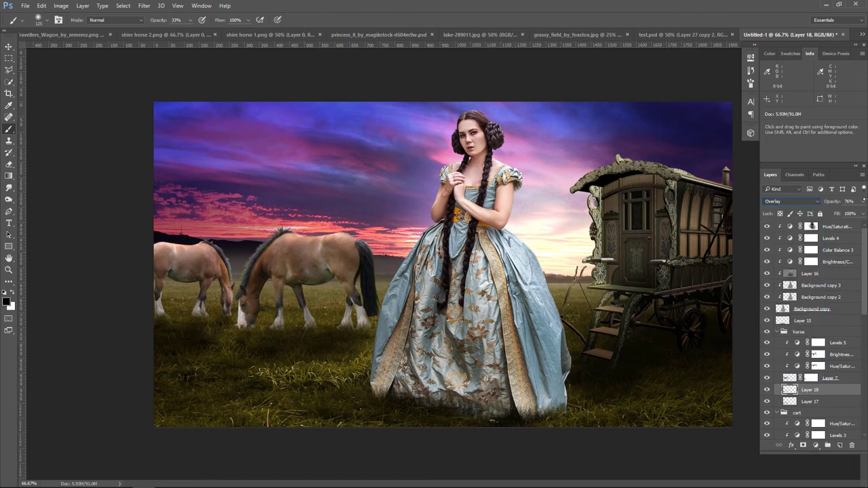
left_click(863, 203)
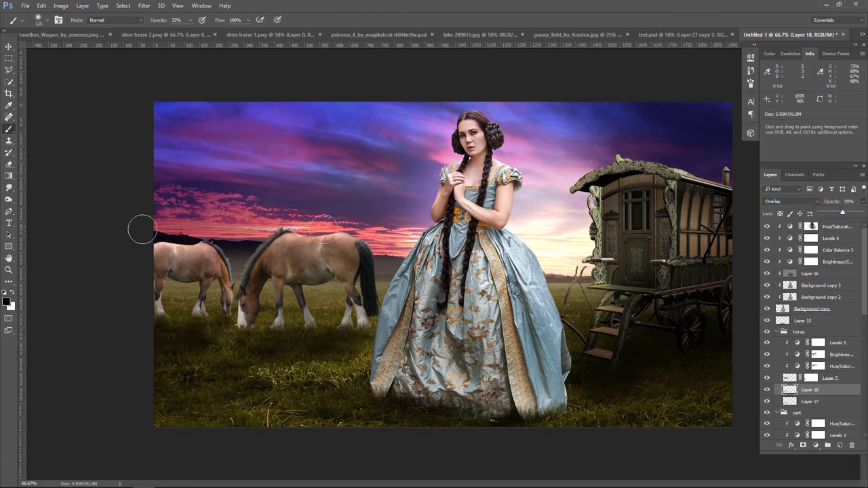
left_click(8, 48)
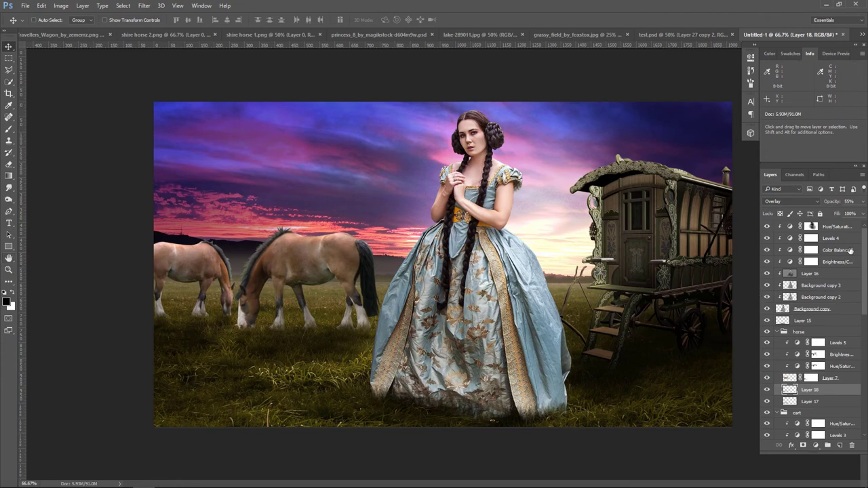
- Add a new Layer 19 directly above the Levels 1 layer
left_click(839, 228)
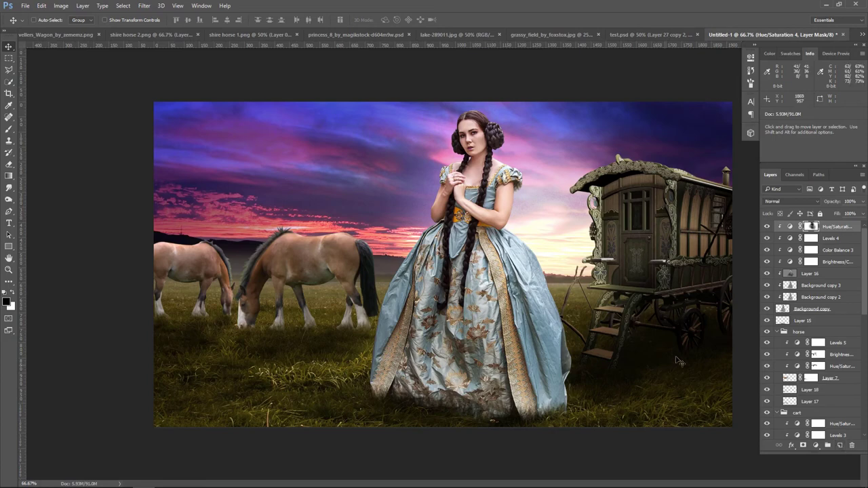
scroll(832, 361, "down", 3)
scroll(832, 361, "down", 5)
scroll(831, 361, "down", 5)
scroll(832, 361, "down", 2)
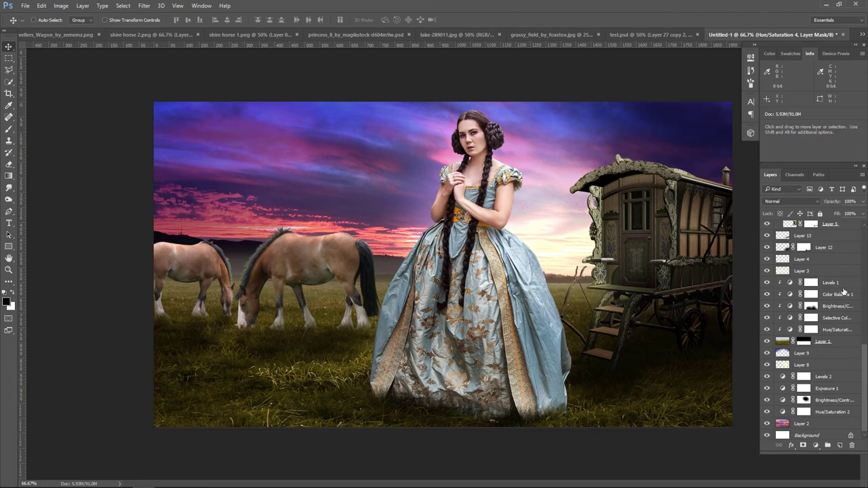
left_click(847, 286)
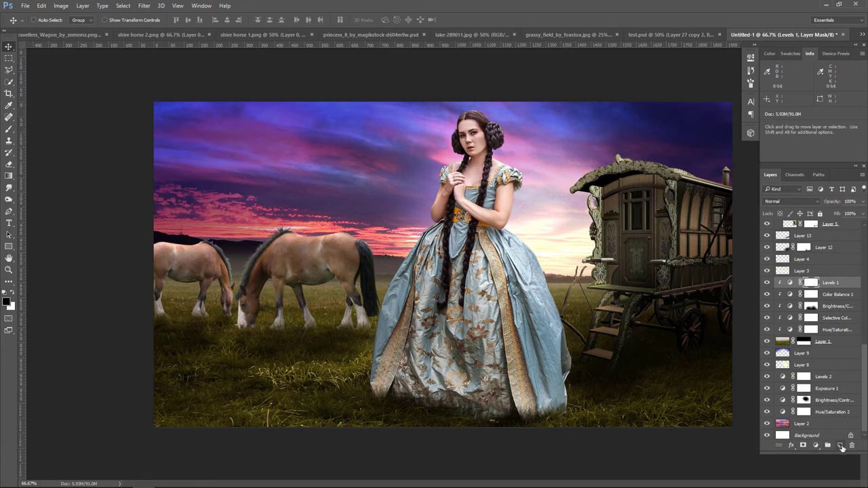
left_click(841, 446)
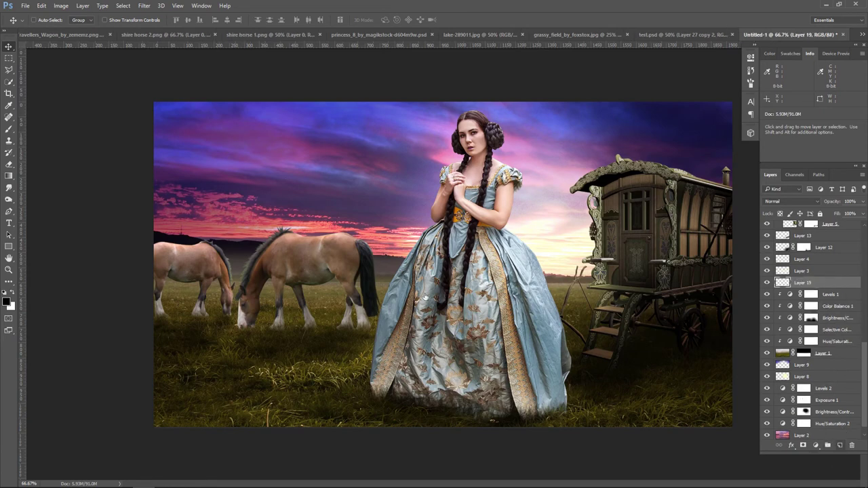
- Set the foreground colour to pale warm yellow #fff4c7
left_click(7, 302)
left_click(382, 319)
left_click_drag(485, 430, 488, 419)
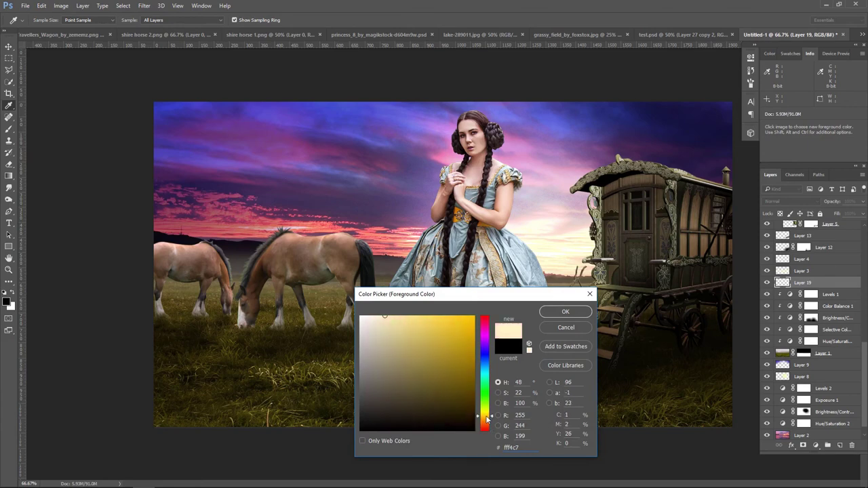
left_click(565, 314)
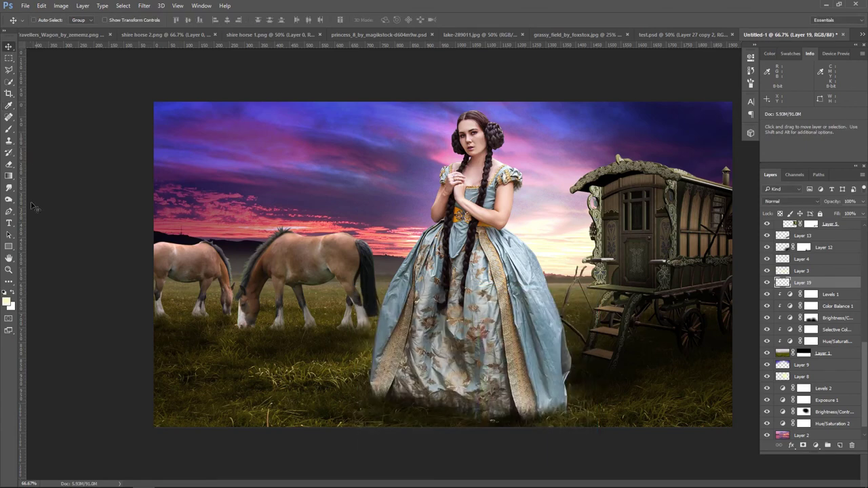
- Paint a soft 400 px pale-yellow glow in the sky between the princess and the wagon
left_click(11, 130)
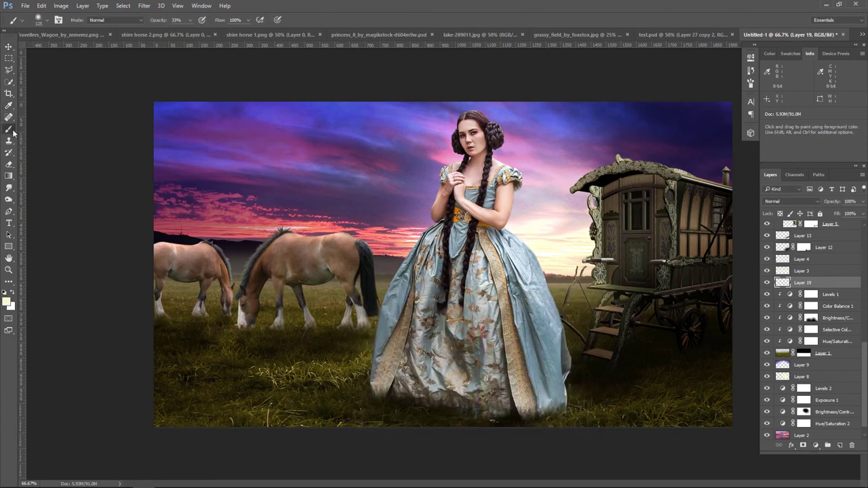
left_click(191, 20)
left_click(230, 26)
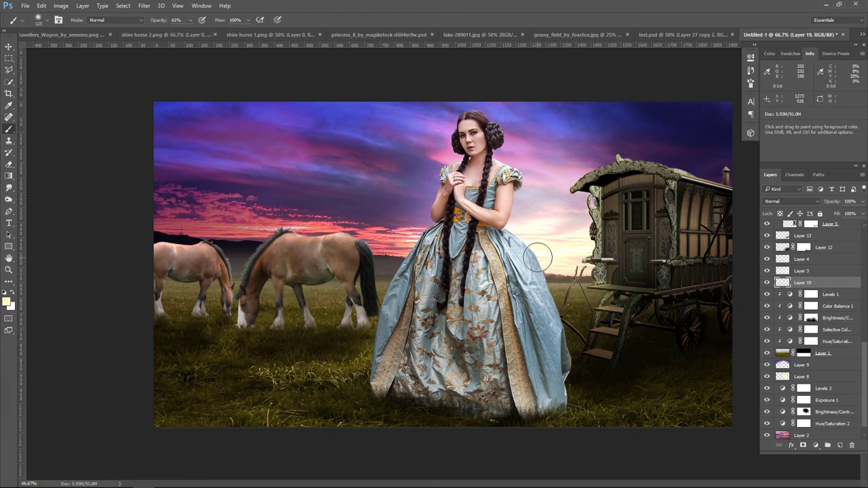
key("bracketright")
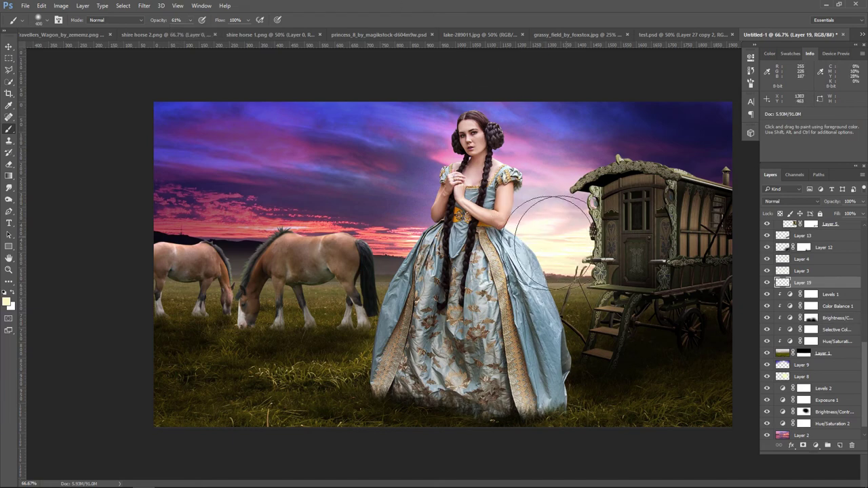
mouse_move(546, 257)
left_mouse_down()
mouse_move(542, 185)
mouse_move(553, 204)
mouse_move(538, 195)
left_mouse_up()
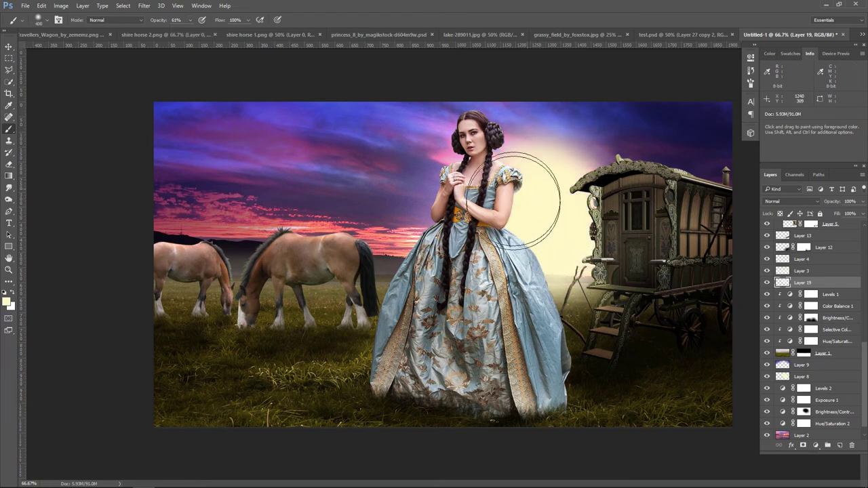
- Set Layer 19 to Overlay at 30% opacity and scale the glow up slightly
left_click(789, 200)
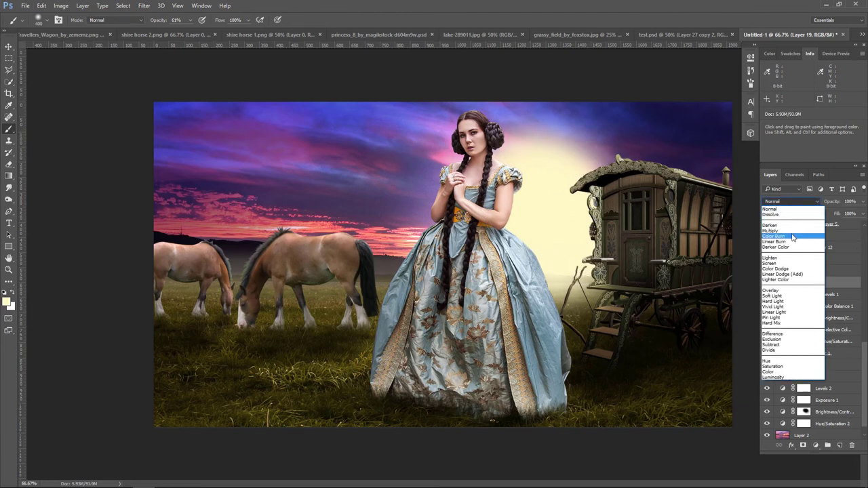
left_click(792, 293)
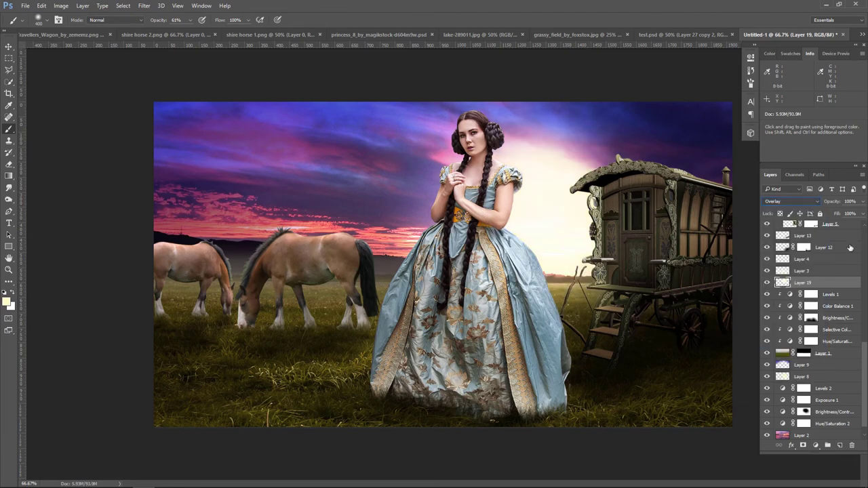
left_click(863, 201)
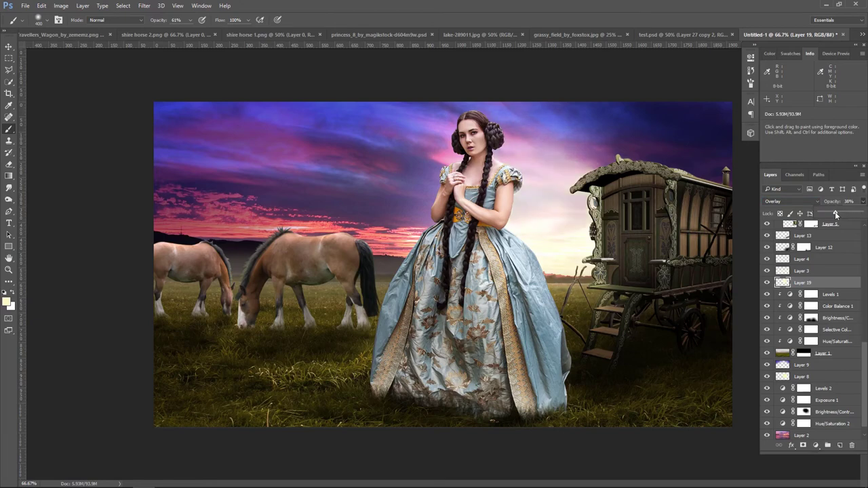
key("ctrl+t")
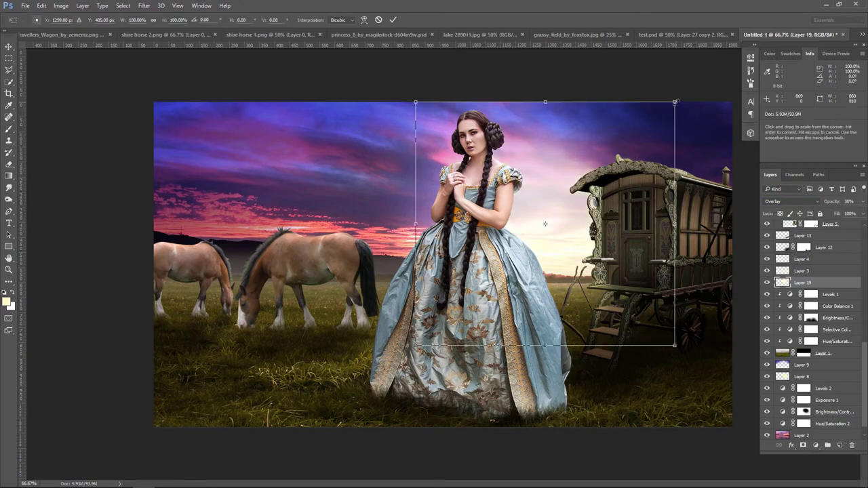
mouse_move(677, 102)
left_mouse_down()
mouse_move(694, 97)
mouse_move(678, 95)
left_mouse_up()
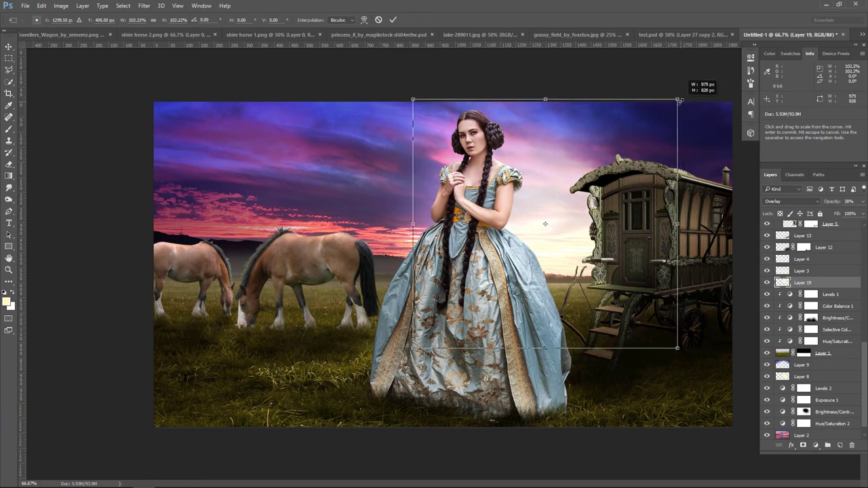
key("Return")
key("b")
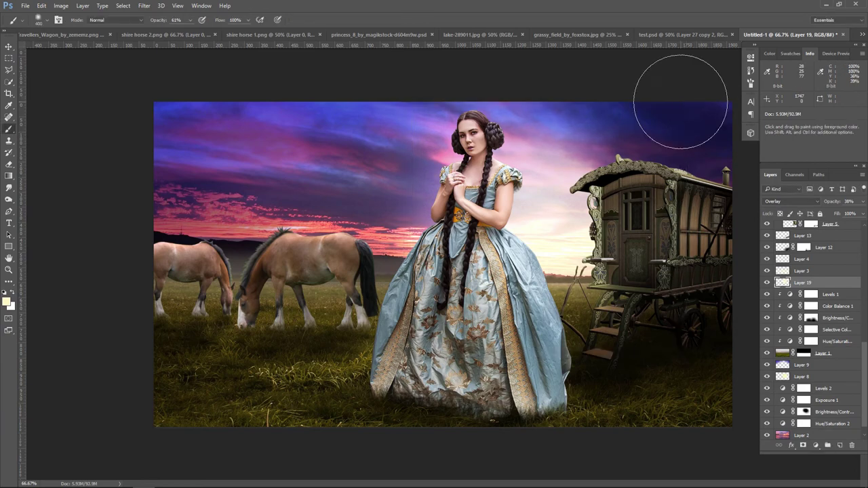
scroll(834, 332, "down", 3)
scroll(835, 333, "down", 5)
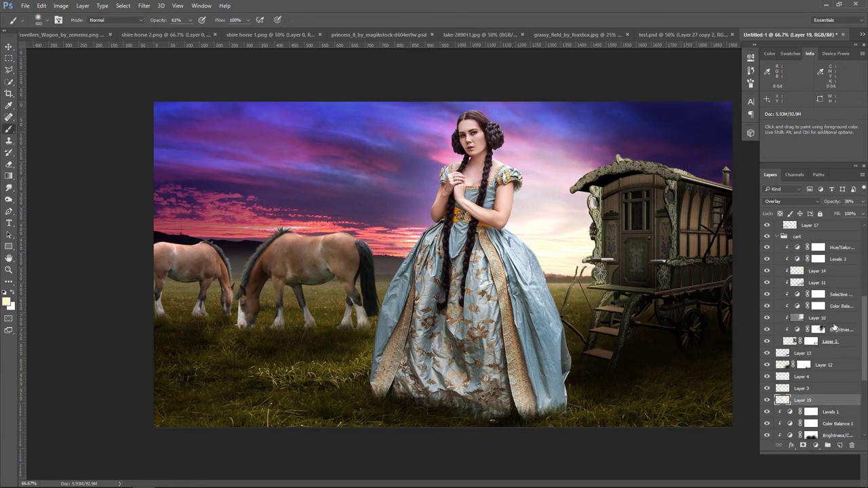
scroll(834, 332, "down", 5)
scroll(835, 333, "up", 3)
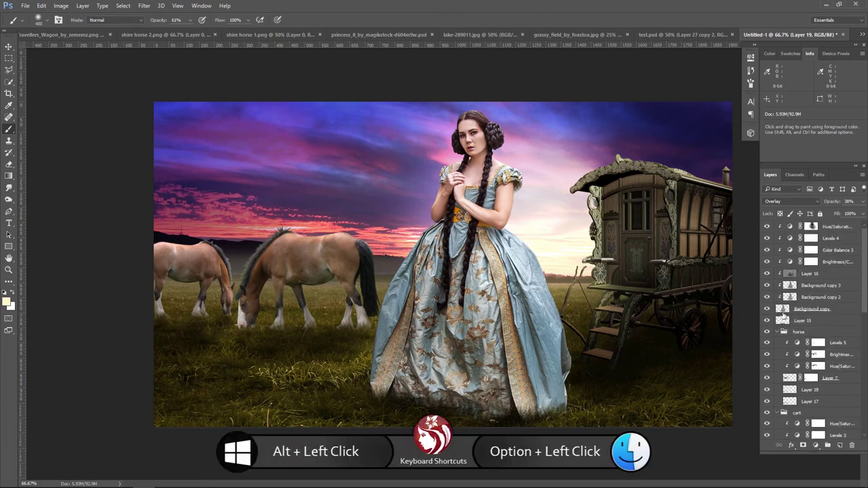
- Load the princess selection, add Layer 20 on top, and set pale yellow with a 35 px brush at 100% zoom
left_click(784, 310, "ctrl")
left_click(811, 226)
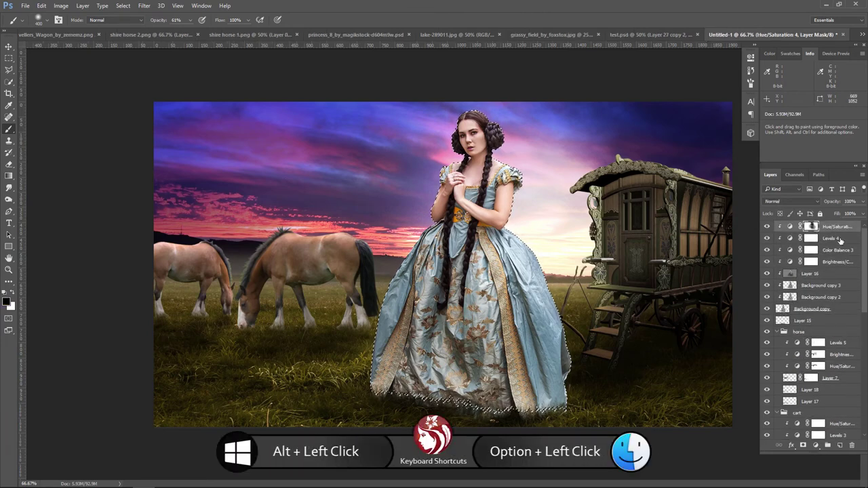
left_click(842, 453)
left_click(226, 289, "alt")
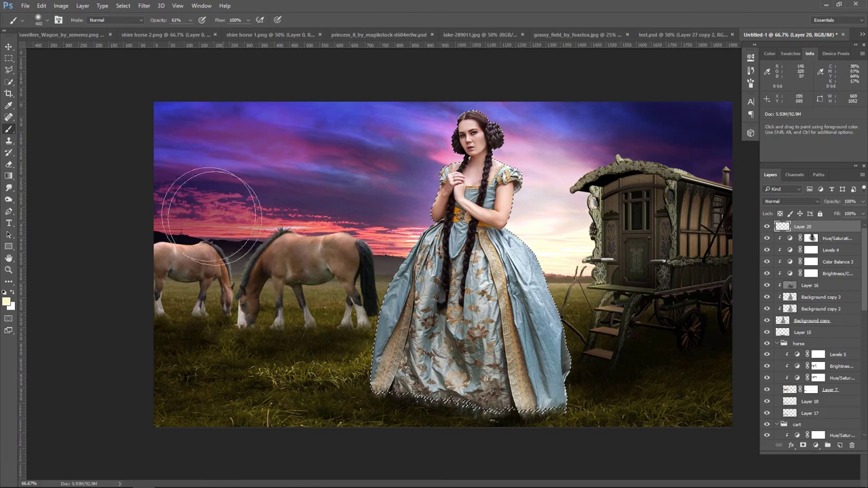
key("bracketleft")
key("bracketleft")
key("bracketleft")
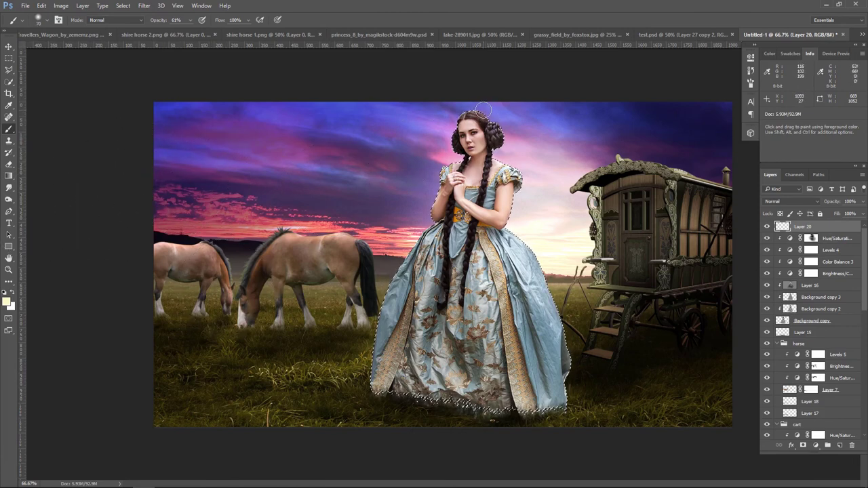
key("ctrl+plus")
key("ctrl+plus")
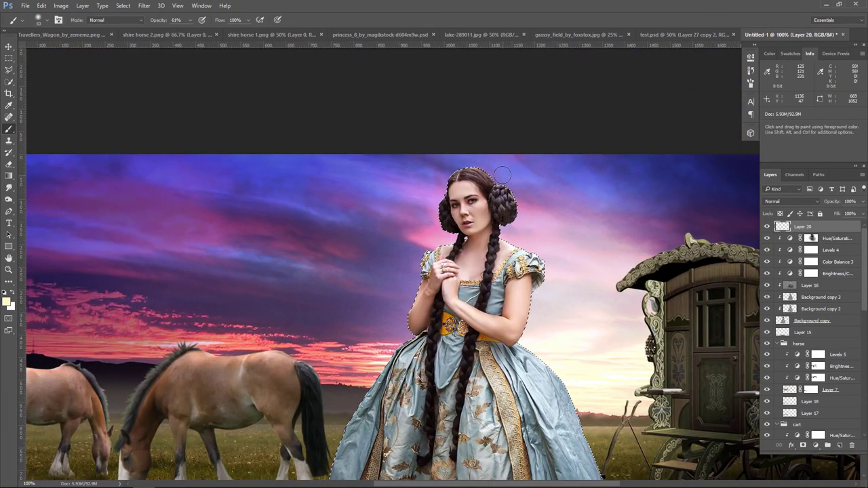
key("bracketleft")
key("bracketleft")
key("bracketleft")
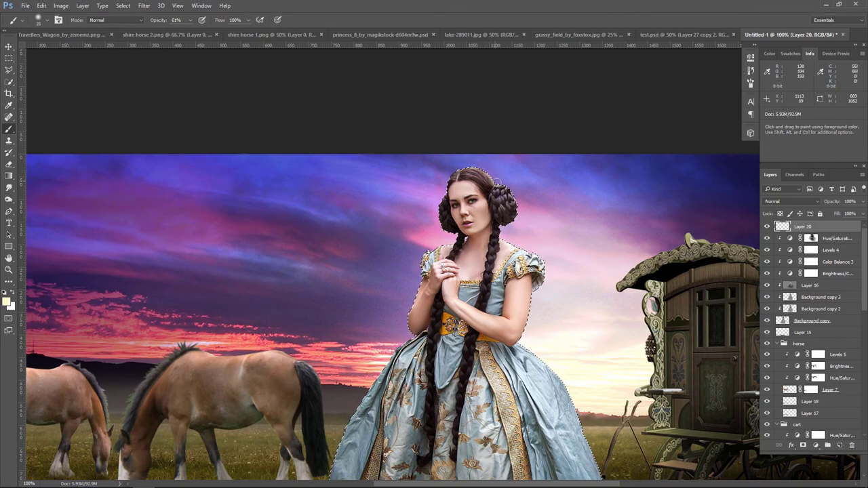
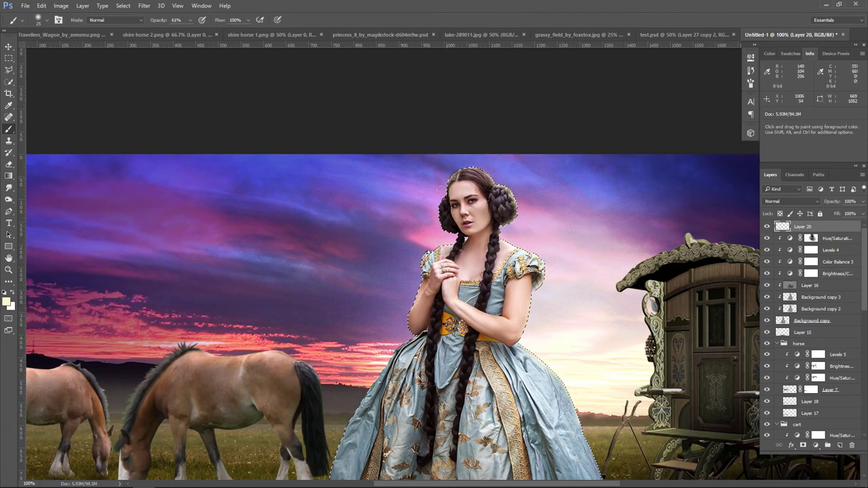
- Paint a soft highlight along the hair edge, deselect, and set Layer 20 to Overlay
mouse_move(442, 191)
left_mouse_down()
mouse_move(437, 212)
mouse_move(451, 239)
mouse_move(422, 266)
mouse_move(410, 339)
mouse_move(383, 369)
left_mouse_up()
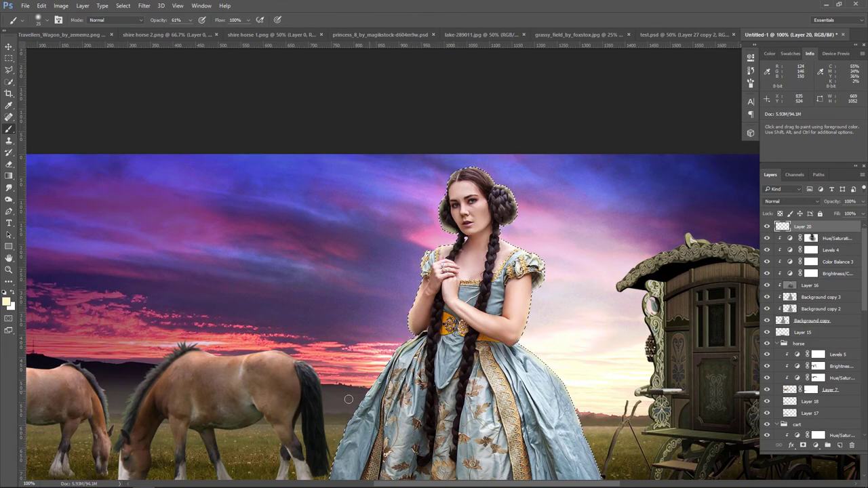
key("ctrl+d")
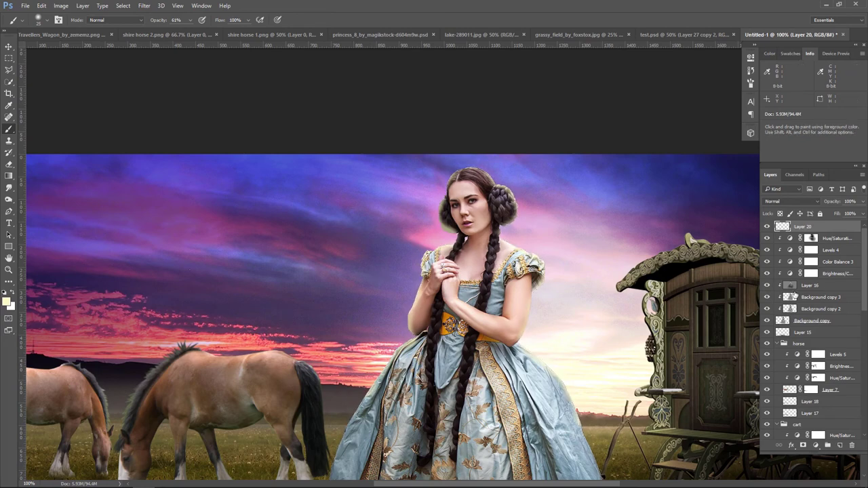
left_click(789, 201)
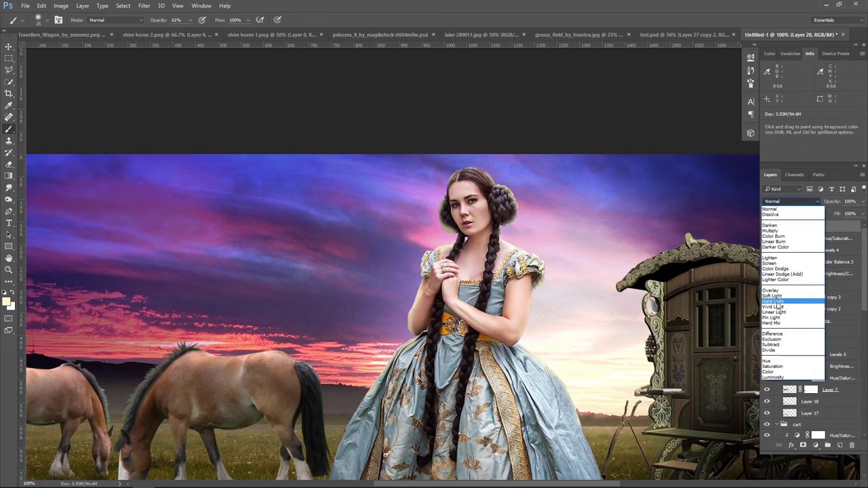
left_click(775, 287)
left_click(791, 201)
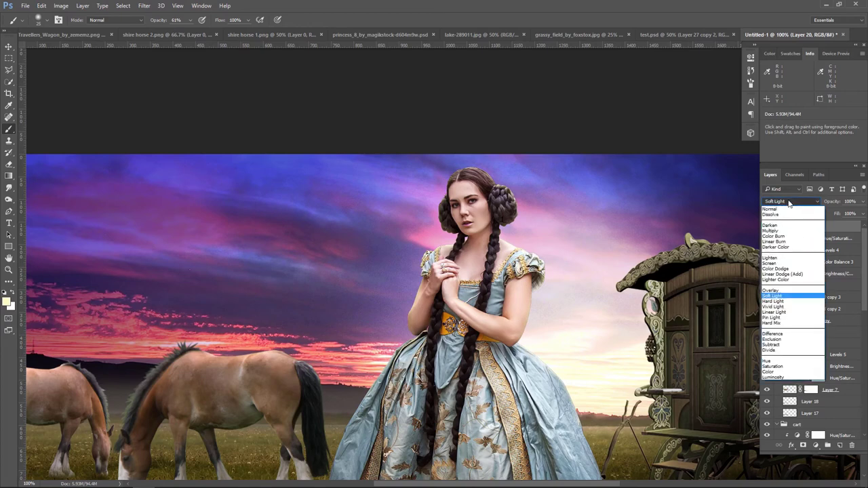
left_click(785, 297)
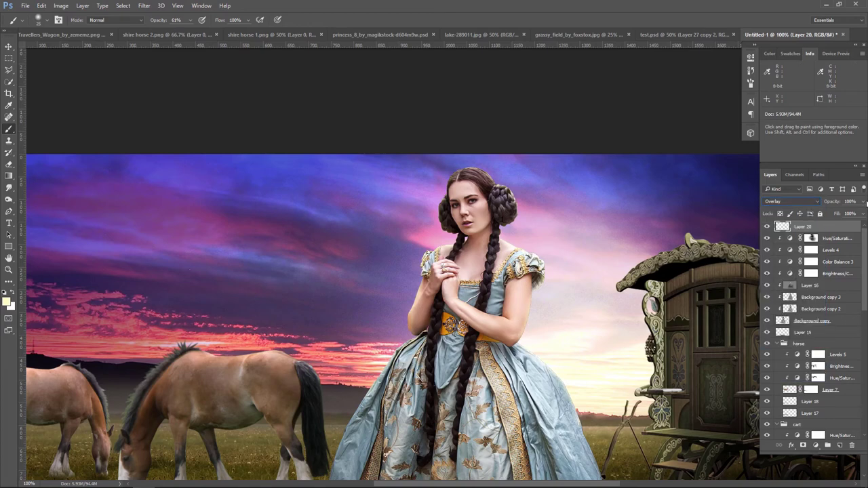
- Lower Layer 20 to 85% opacity and compare it on and off zoomed out
left_click(864, 202)
left_click(769, 230)
left_click(769, 230)
key("ctrl+minus")
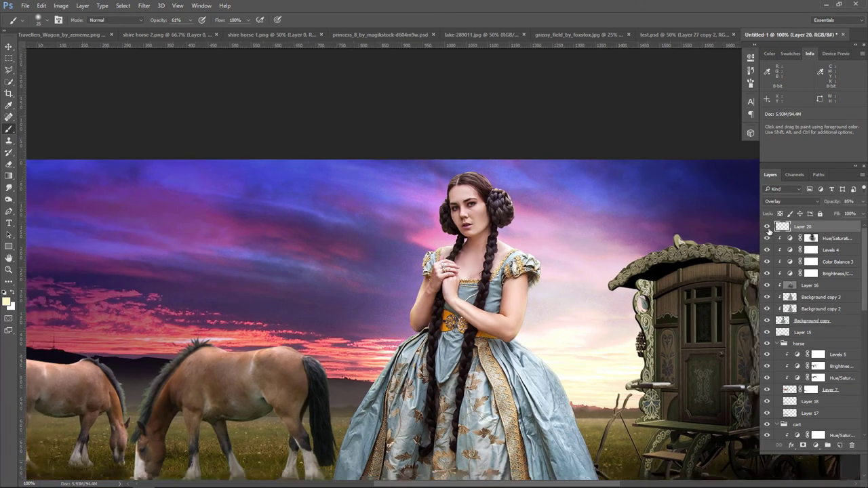
key("ctrl+minus")
left_click(768, 228)
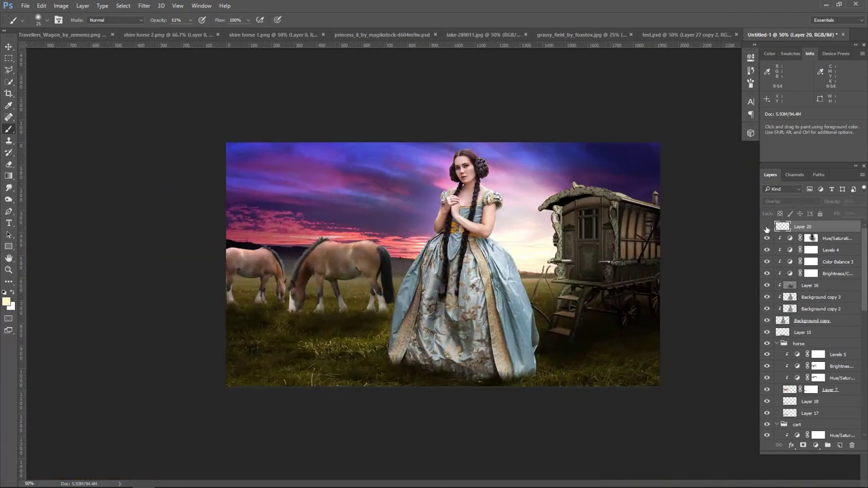
- Stamp all visible layers onto a new merged Layer 21
key("ctrl+plus")
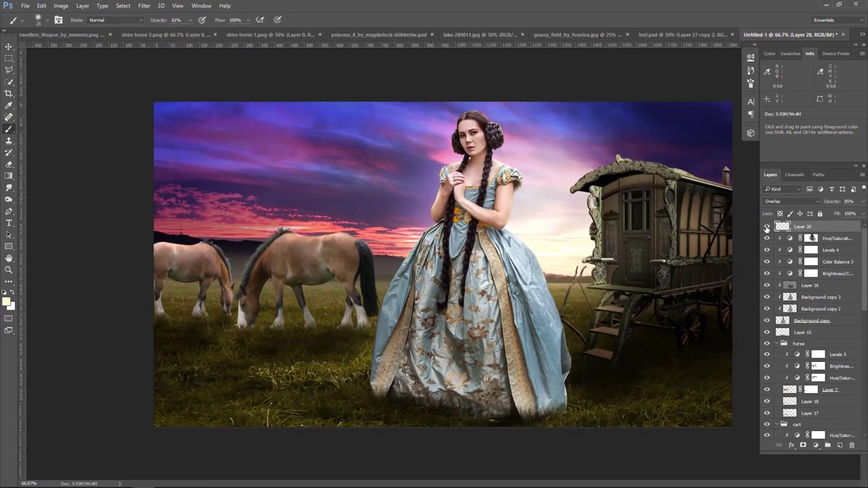
left_click(767, 228)
key("ctrl+shift+alt+e")
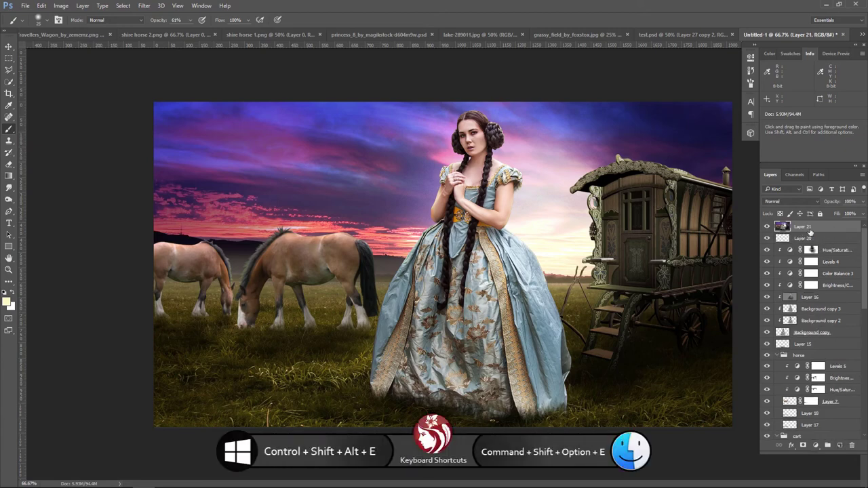
- Add a Brightness/Contrast adjustment with contrast 18 and set it to 75% opacity
left_click(817, 445)
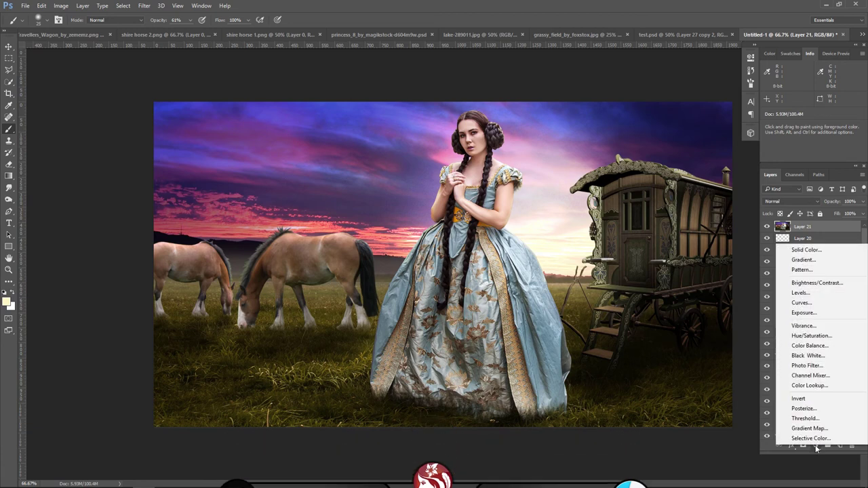
left_click(818, 285)
left_click_drag(671, 104, 675, 106)
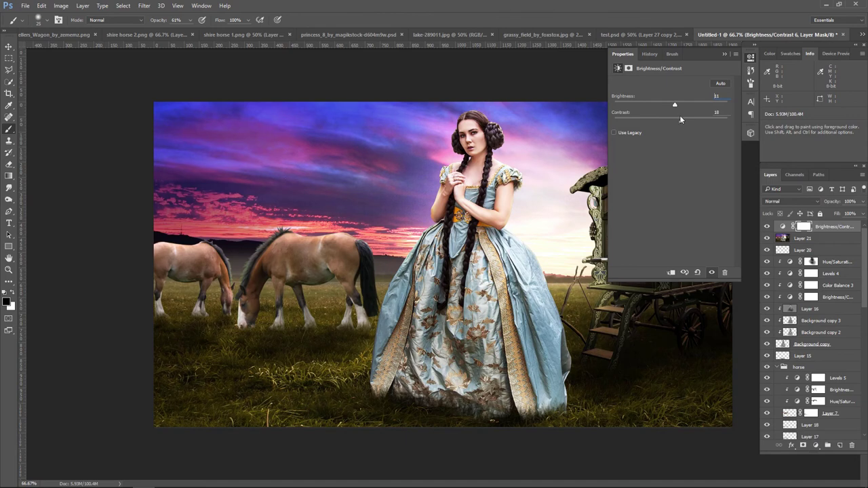
mouse_move(674, 106)
left_mouse_down()
mouse_move(664, 106)
mouse_move(679, 106)
left_mouse_up()
left_click(724, 55)
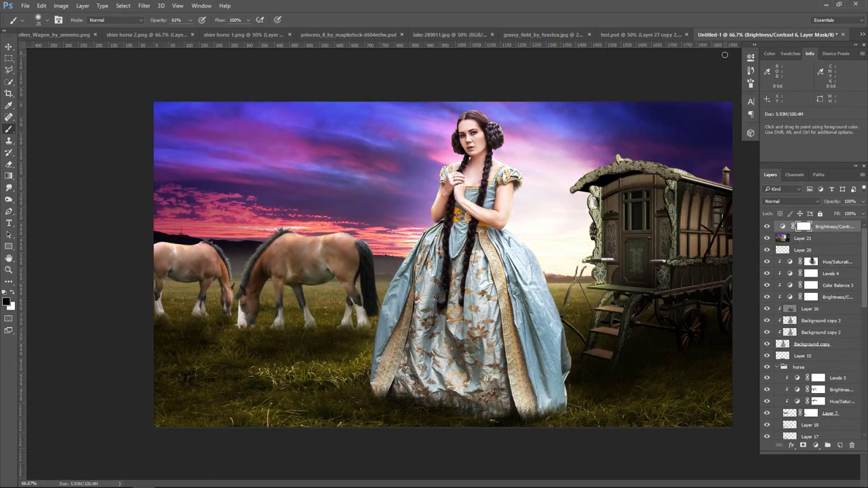
left_click(863, 203)
left_click_drag(862, 214, 853, 213)
left_click(831, 227)
- Add a Hue/Saturation adjustment with Saturation lowered to about -21
left_click(817, 446)
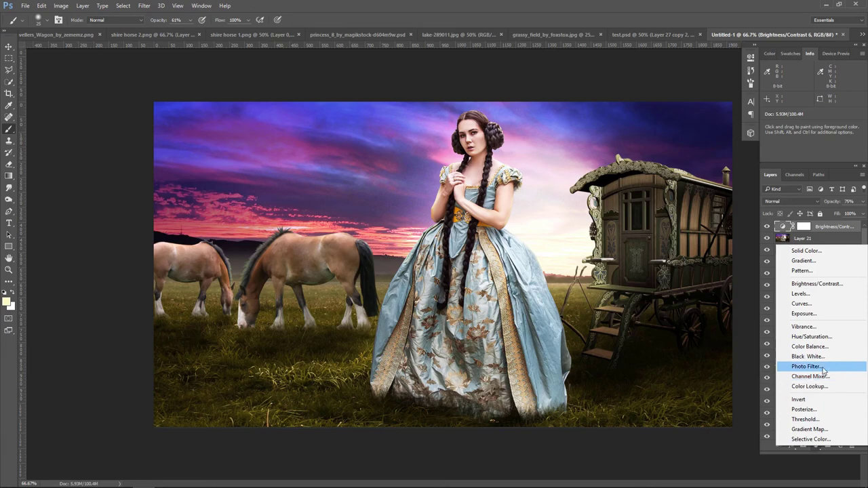
left_click(812, 336)
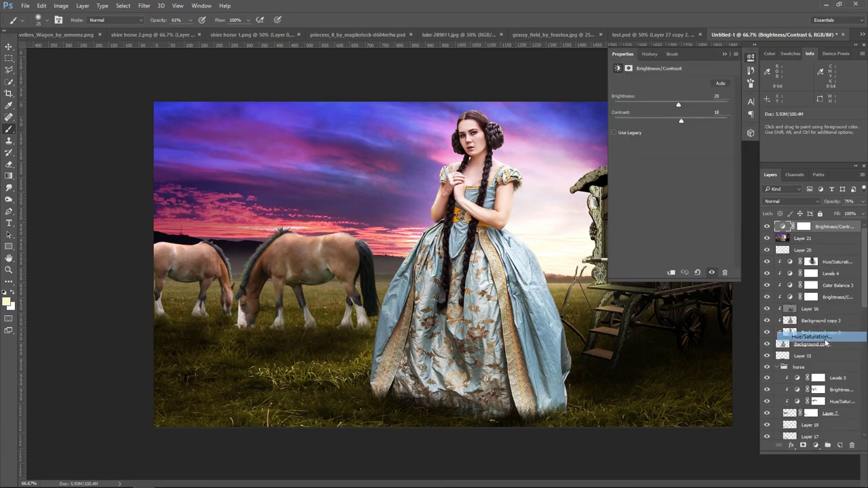
left_click_drag(670, 128, 662, 128)
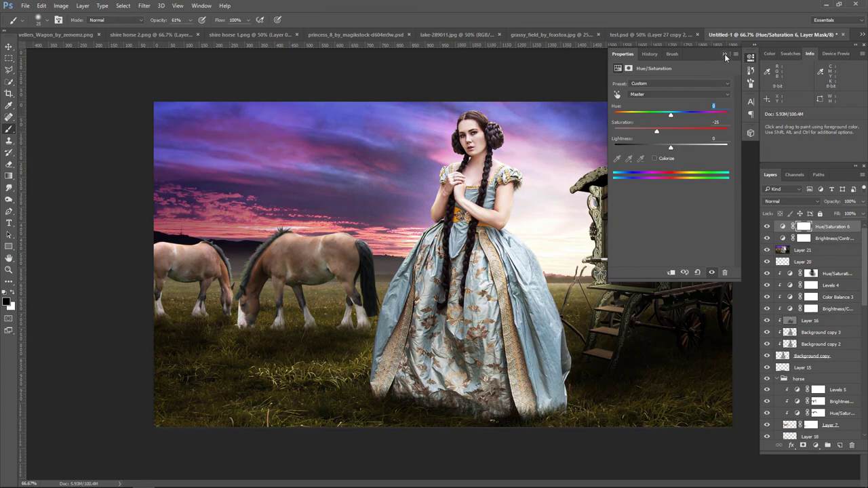
left_click_drag(657, 131, 660, 132)
left_click(724, 54)
left_click(766, 228)
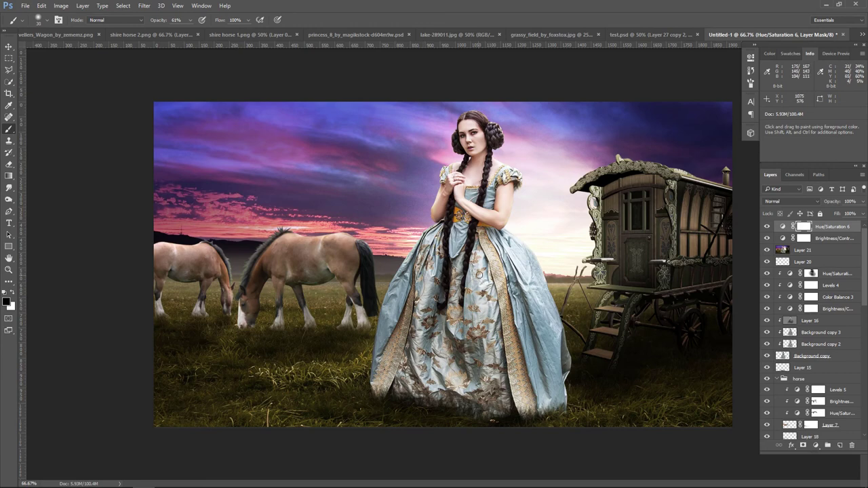
- Paint black on its mask to keep the horses and woman saturated
left_click_drag(502, 265, 559, 178)
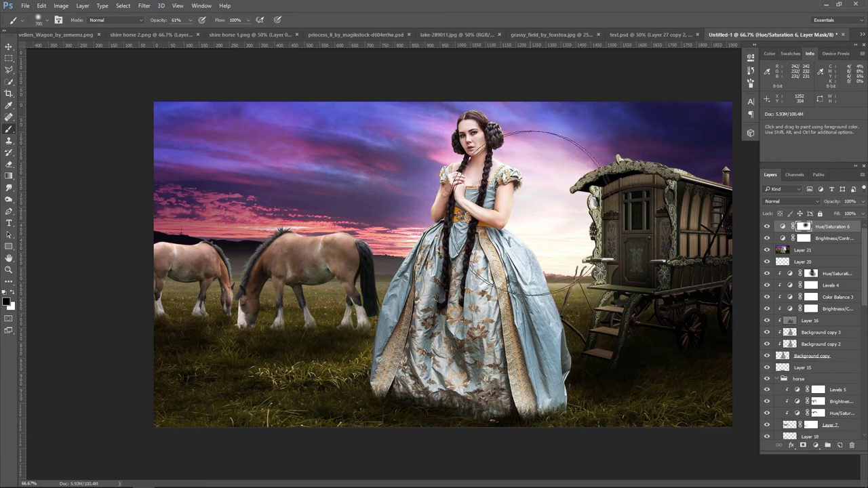
key("bracketleft")
key("bracketleft")
key("bracketleft")
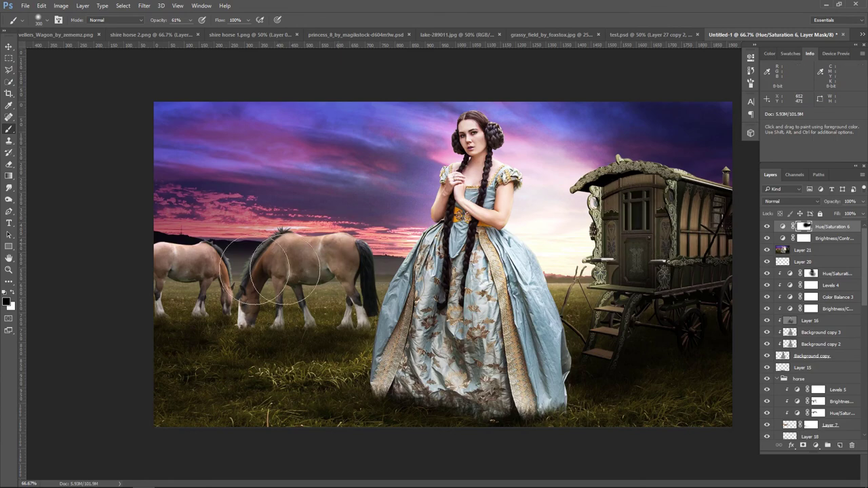
mouse_move(203, 246)
left_mouse_down()
mouse_move(300, 194)
mouse_move(488, 230)
mouse_move(495, 153)
mouse_move(447, 217)
left_mouse_up()
left_click(767, 227)
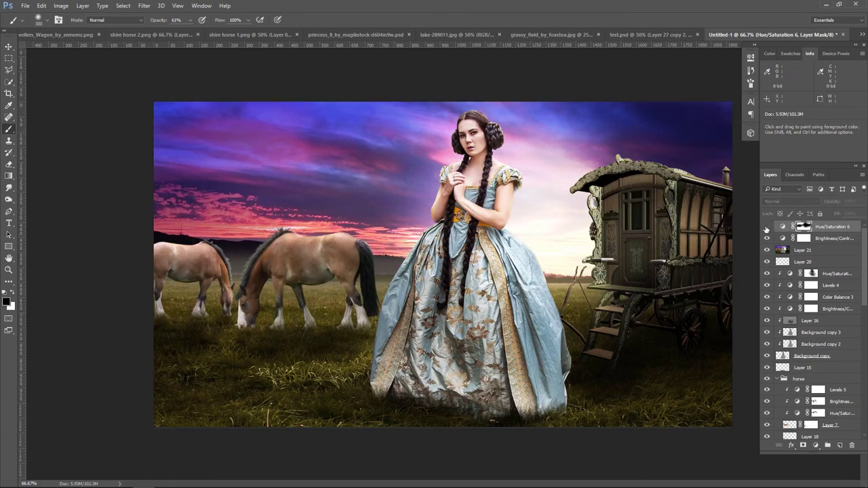
- On a new Layer 22, paint deep blue #08009f across the upper sky
left_click(767, 226)
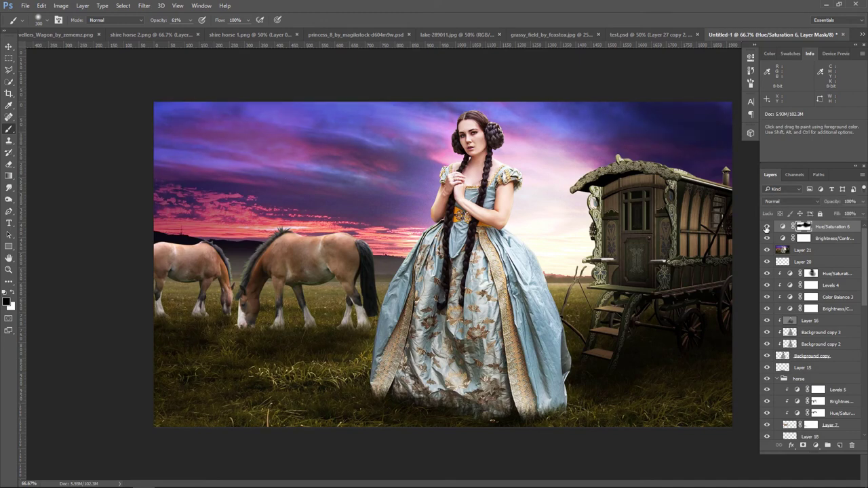
left_click(840, 445)
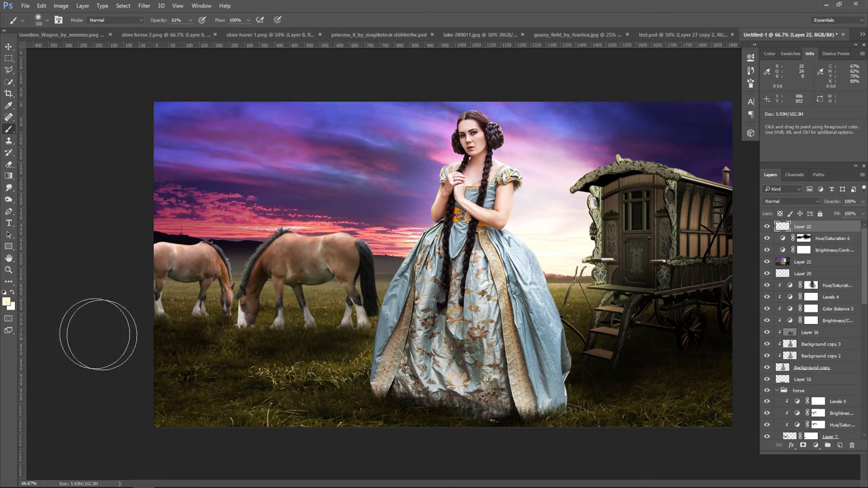
left_click(8, 302)
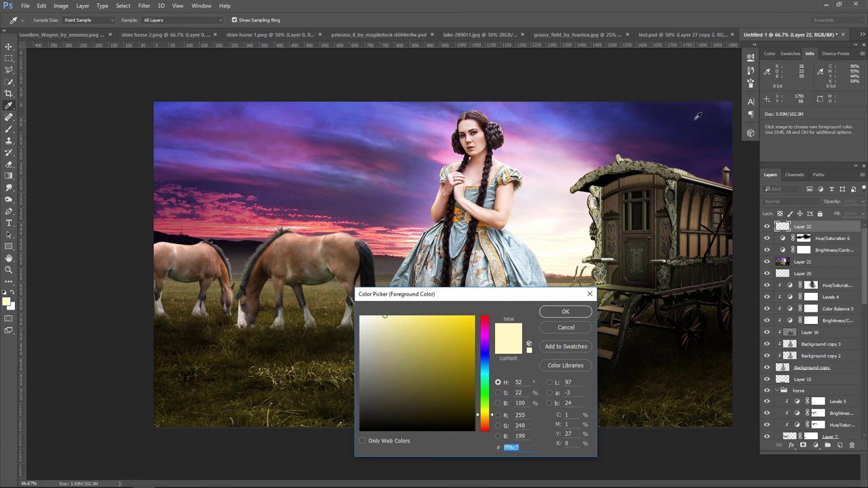
left_click(697, 117)
left_click(473, 358)
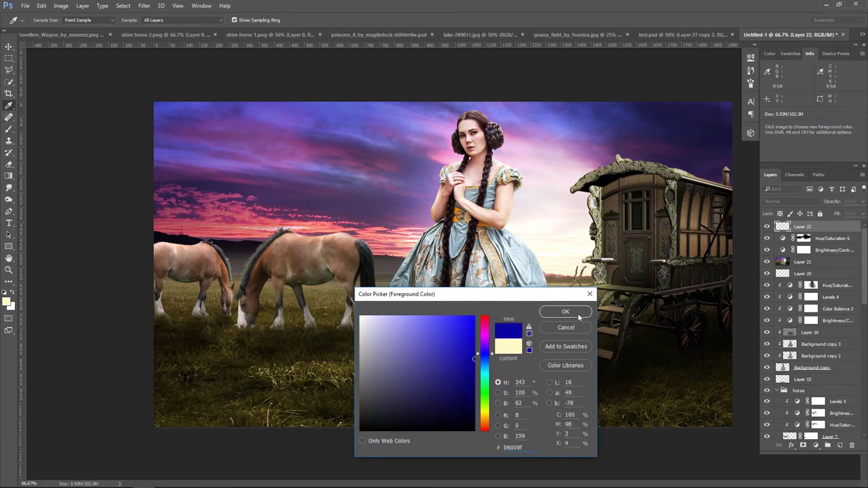
left_click(578, 314)
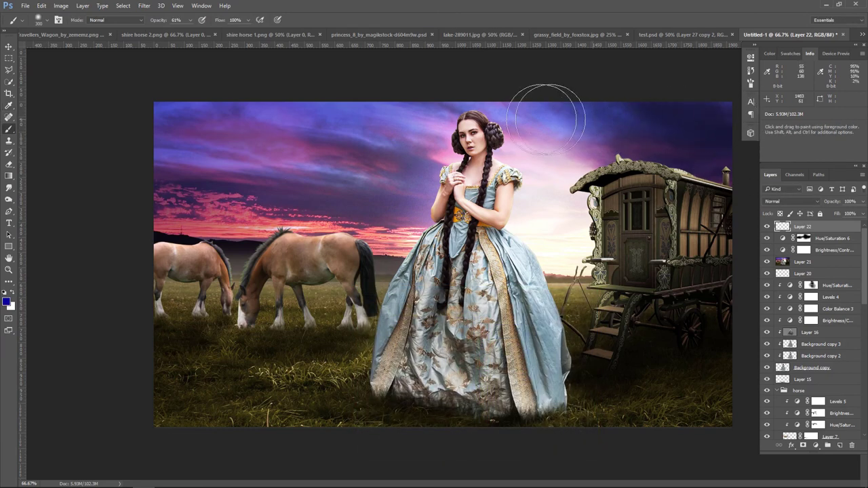
mouse_move(547, 119)
left_mouse_down()
mouse_move(220, 153)
mouse_move(291, 141)
mouse_move(403, 98)
left_mouse_up()
- Set Layer 22 to Soft Light at 36% opacity and stamp visible layers into Layer 23
left_click(789, 201)
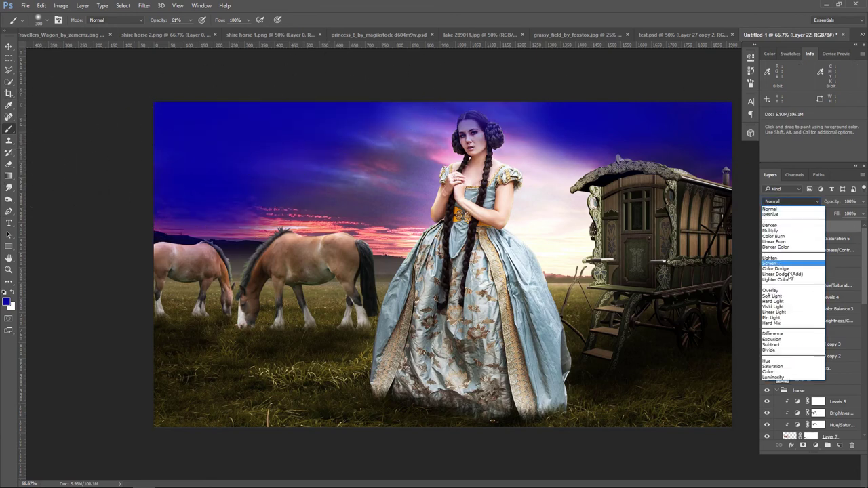
left_click(787, 297)
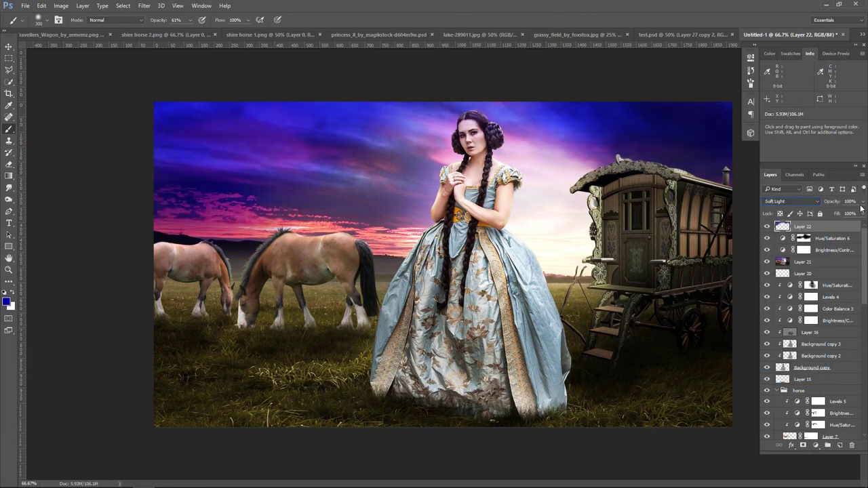
left_click(863, 202)
left_click_drag(859, 215, 840, 214)
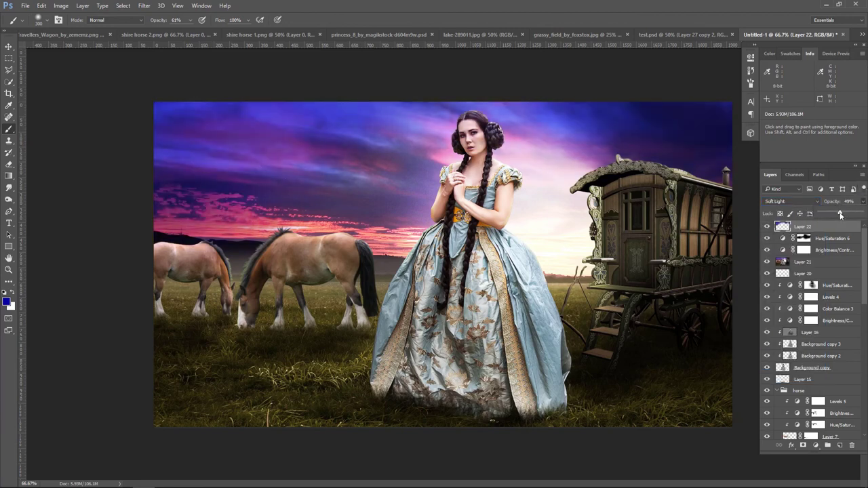
left_click(770, 228)
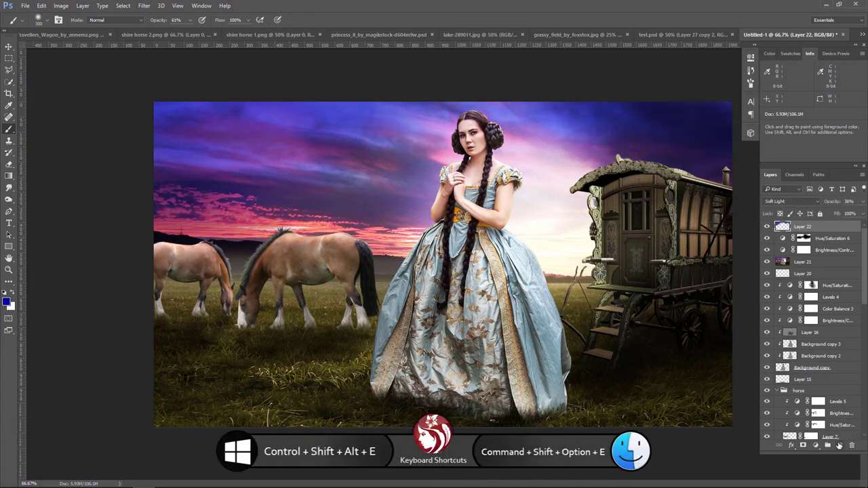
key("ctrl+shift+alt+e")
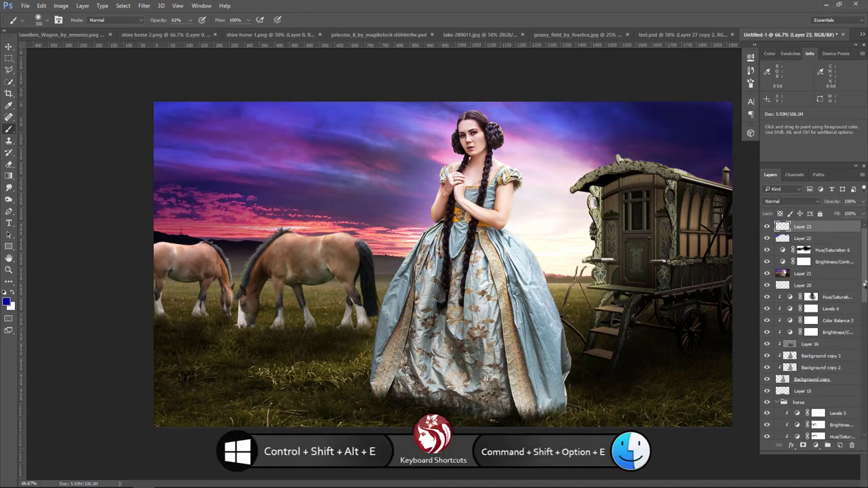
left_click(144, 5)
- In Camera Raw, pull Highlights down to -22 and lift the Blacks
left_click(178, 59)
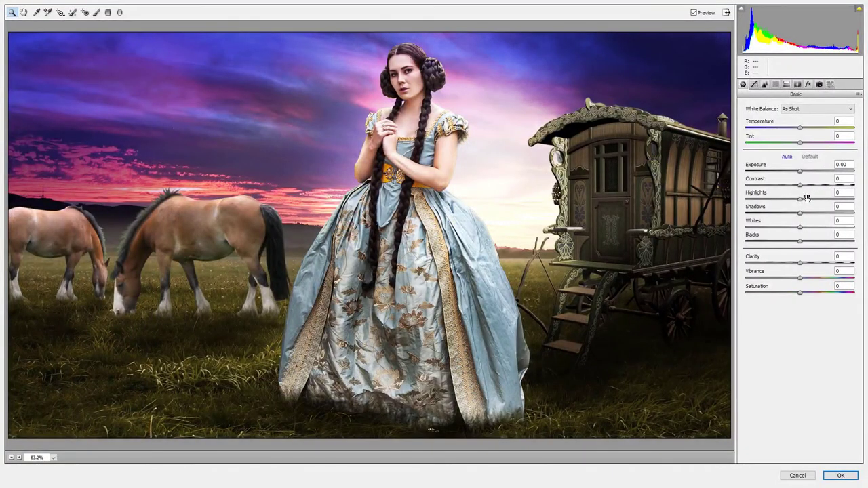
left_click_drag(801, 203, 812, 202)
mouse_move(812, 202)
left_mouse_down()
mouse_move(789, 203)
mouse_move(816, 215)
mouse_move(823, 229)
left_mouse_up()
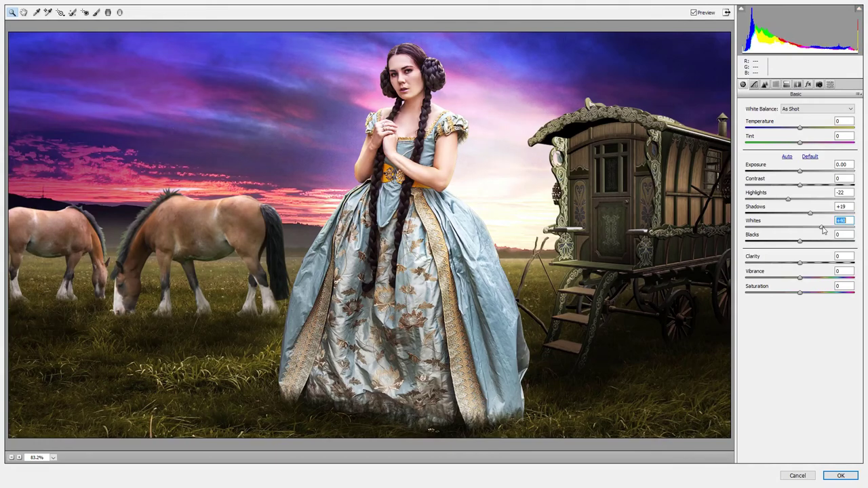
mouse_move(801, 241)
left_mouse_down()
mouse_move(817, 243)
mouse_move(803, 278)
mouse_move(819, 279)
mouse_move(793, 293)
left_mouse_up()
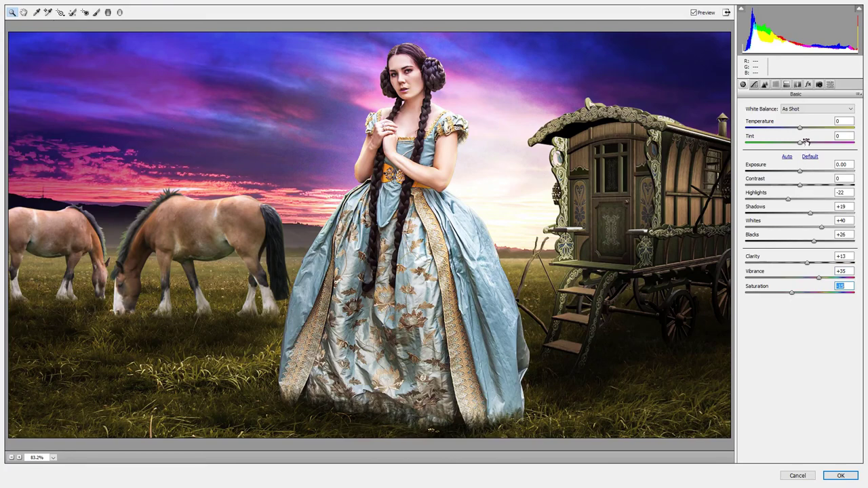
- Set Temperature to +18, tint slightly green, Exposure -0.35, lower Saturation, and apply
mouse_move(800, 128)
left_mouse_down()
mouse_move(809, 129)
mouse_move(803, 143)
left_mouse_up()
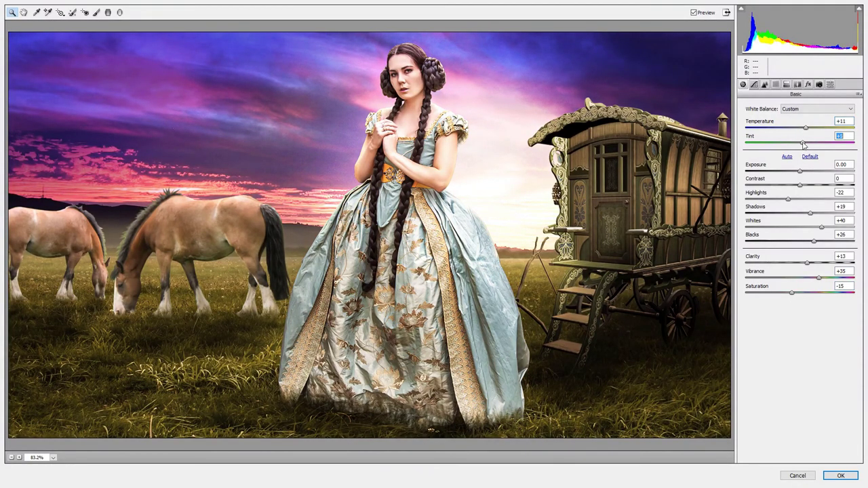
left_click(810, 129)
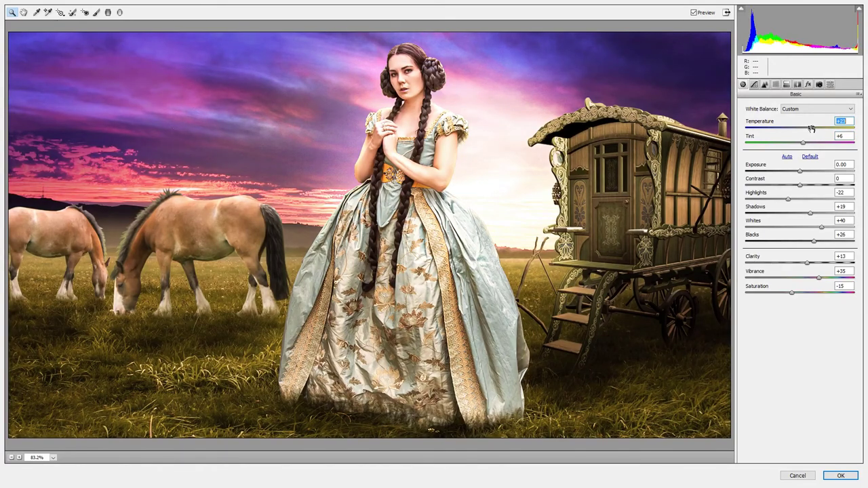
left_click_drag(804, 143, 801, 145)
left_click_drag(800, 172, 796, 172)
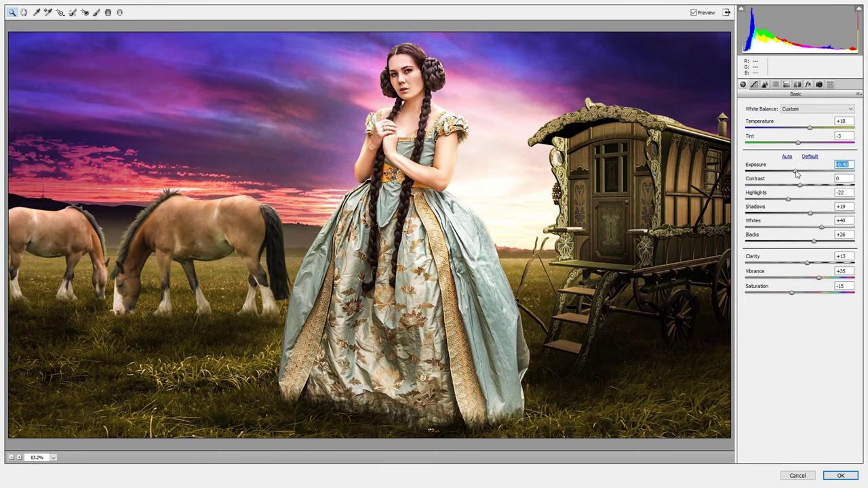
left_click_drag(796, 172, 797, 173)
left_click_drag(791, 293, 784, 296)
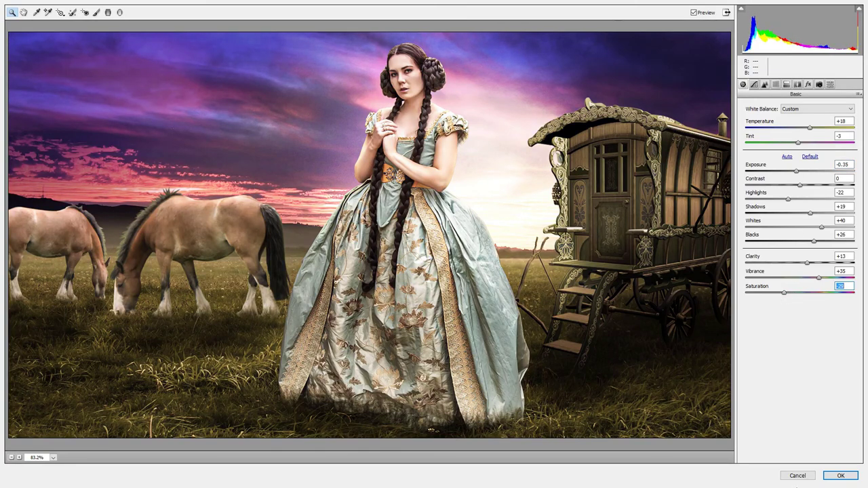
left_click(840, 476)
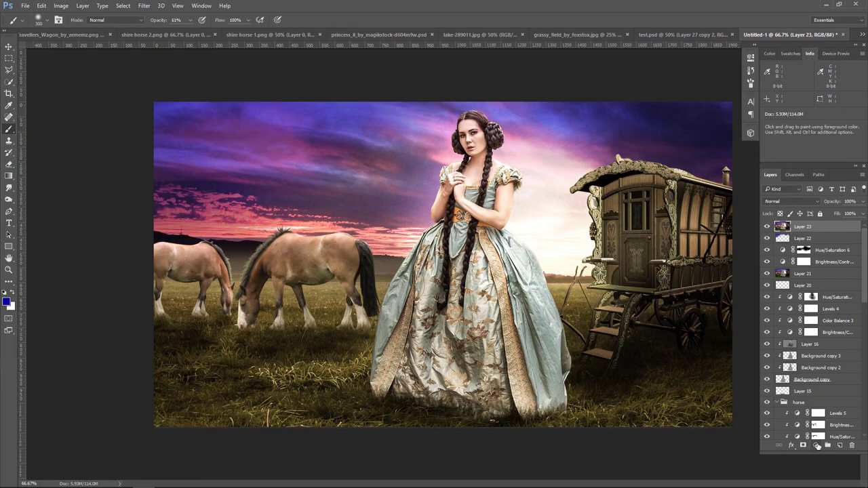
- Add a Gradient Fill layer over the graded image
left_click(768, 227)
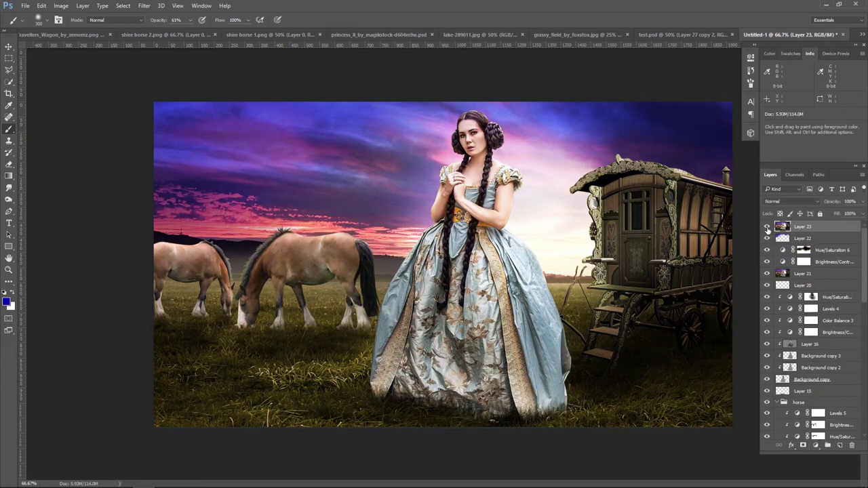
left_click(767, 228)
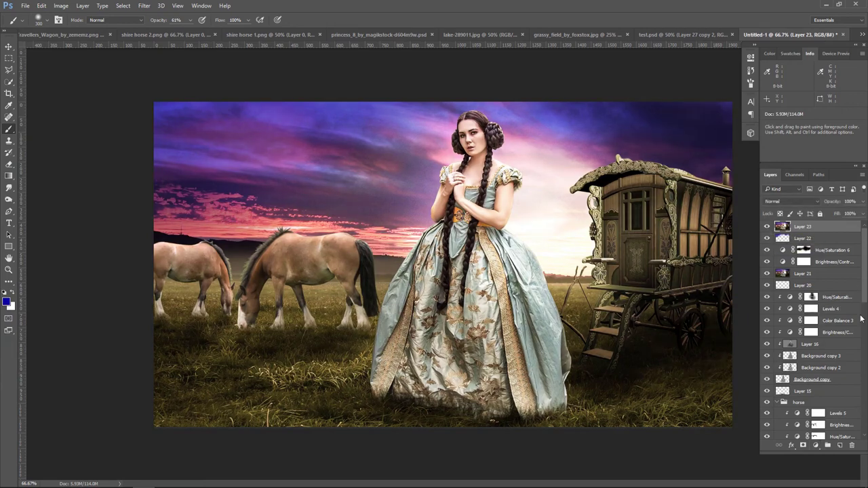
left_click(814, 446)
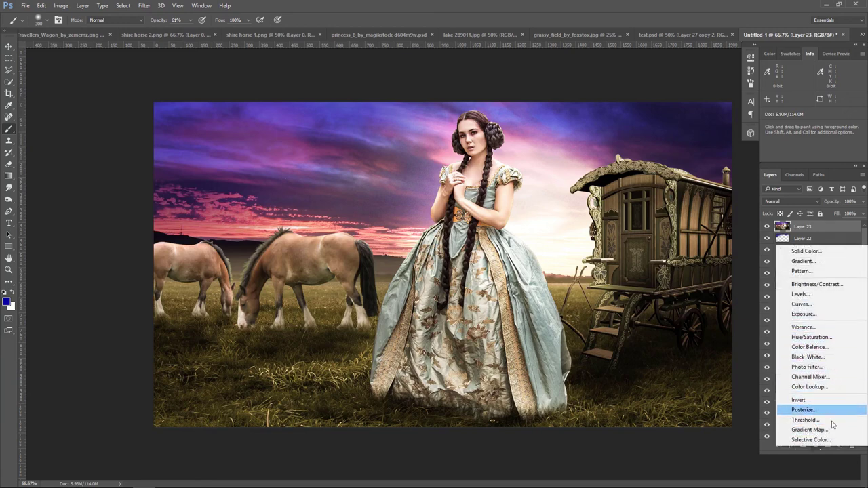
left_click(818, 262)
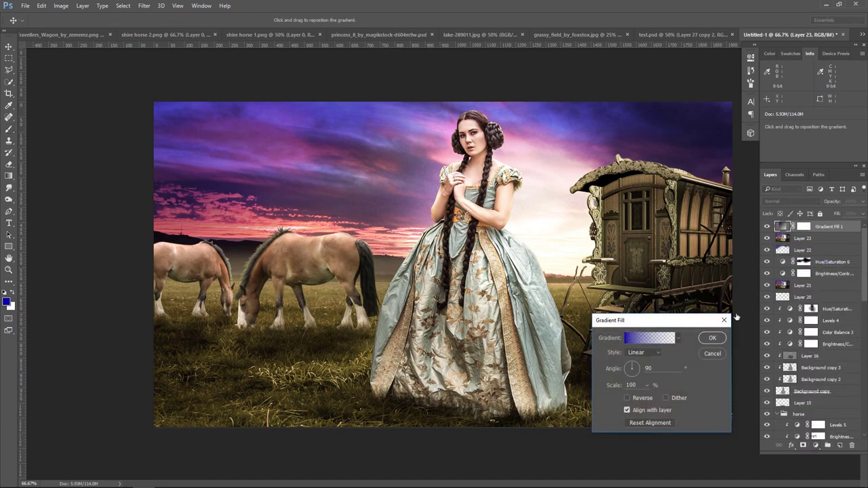
- Make the fill a black-to-transparent gradient with both stops set to black
left_click(645, 339)
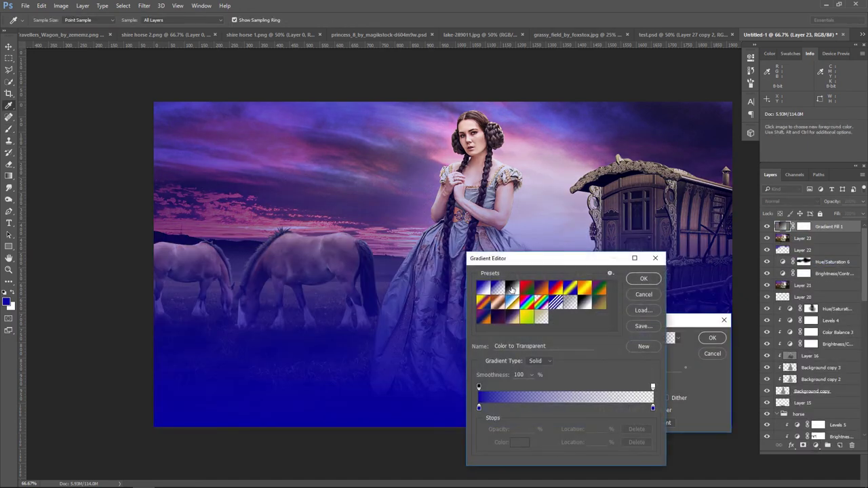
left_click(479, 408)
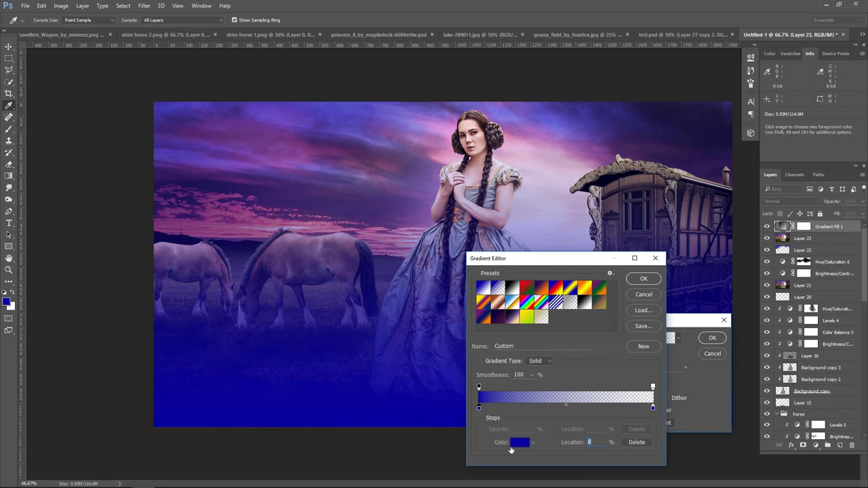
left_click(520, 442)
left_click_drag(389, 407, 360, 430)
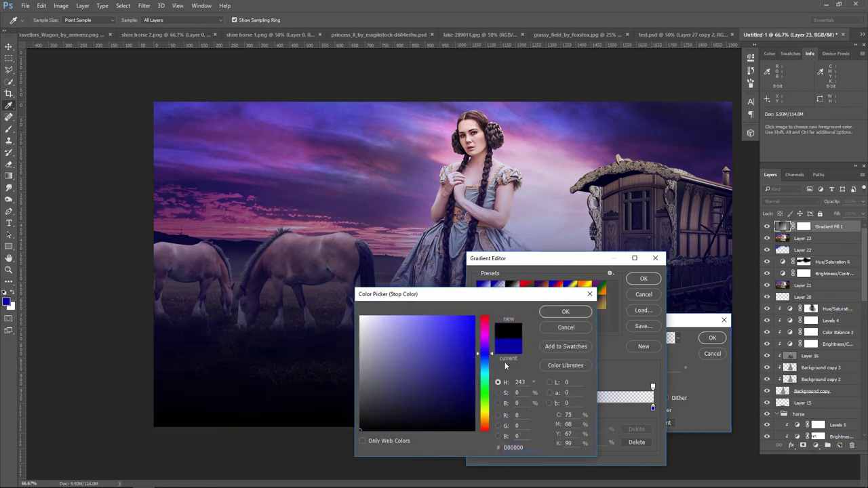
left_click(565, 311)
left_click(652, 409)
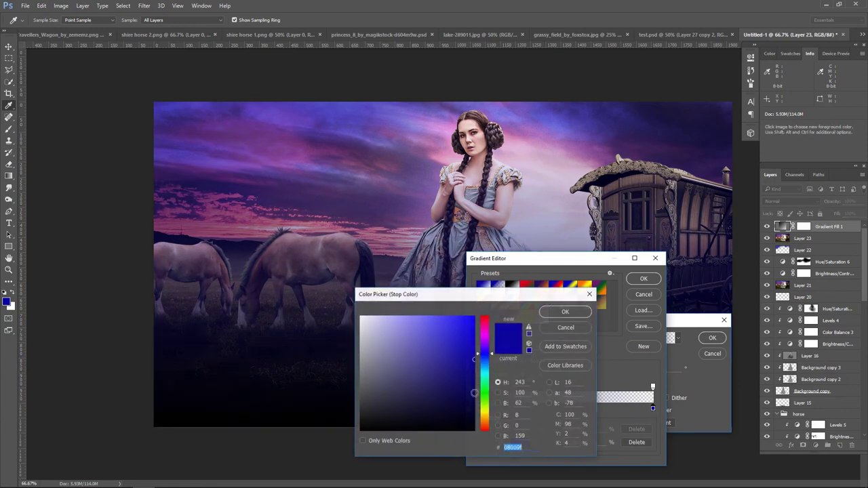
left_click(520, 443)
left_click(360, 430)
left_click(572, 329)
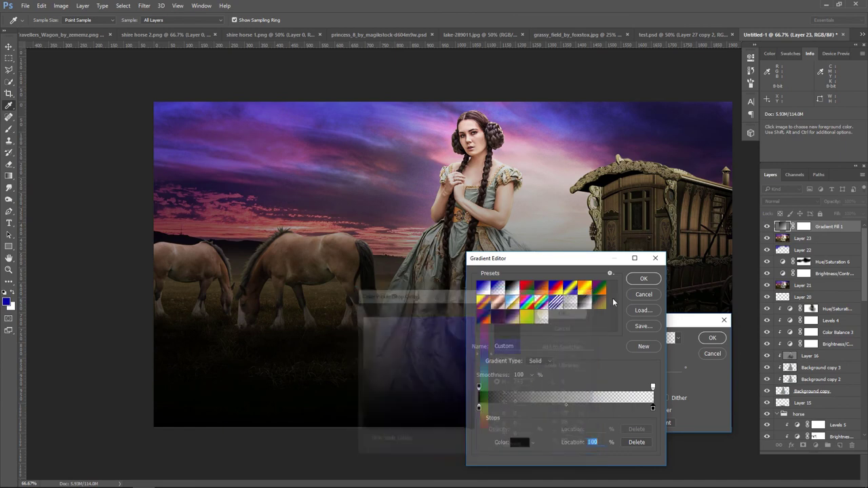
left_click(644, 279)
left_click(672, 342)
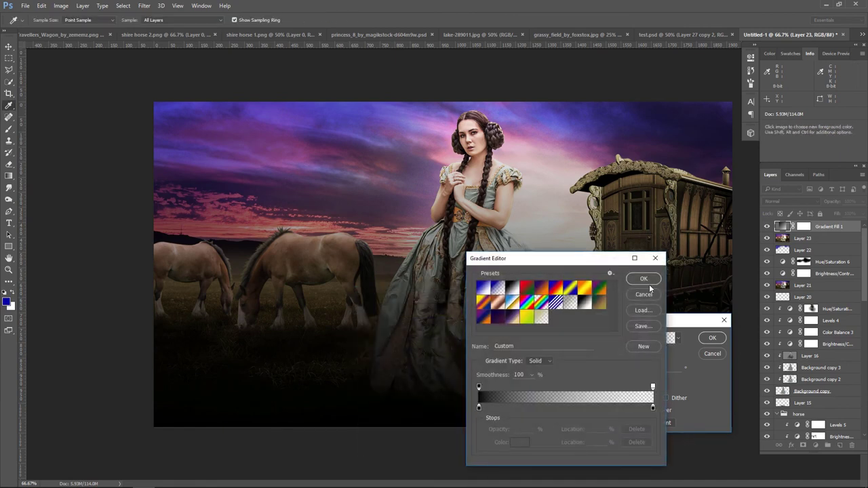
left_click(646, 280)
- Make the gradient reversed and radial, centred on the princess, at 517% scale
left_click(645, 386)
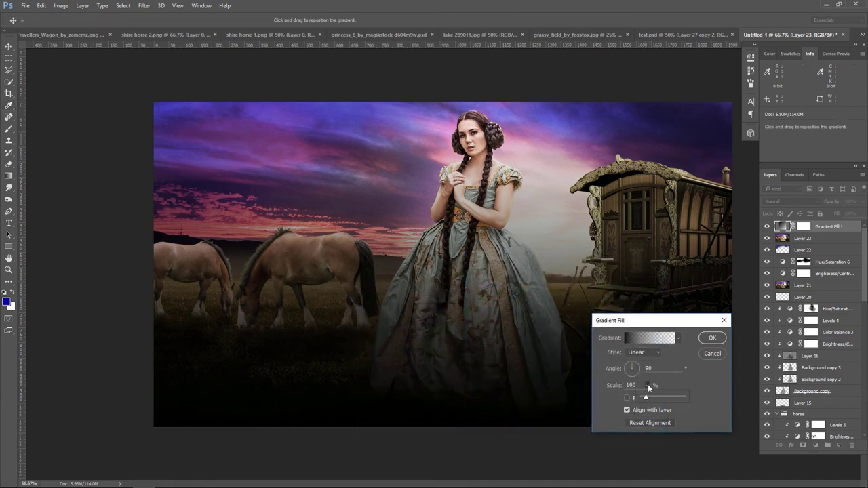
left_click(627, 398)
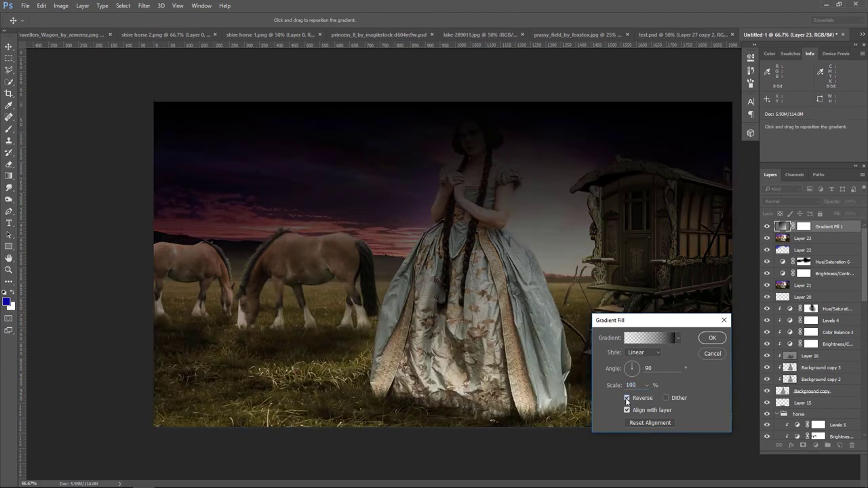
left_click(649, 354)
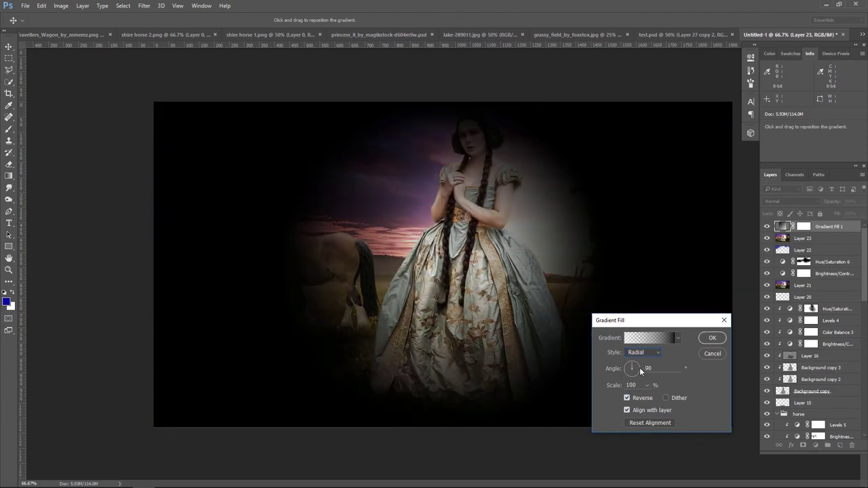
left_click_drag(465, 258, 562, 260)
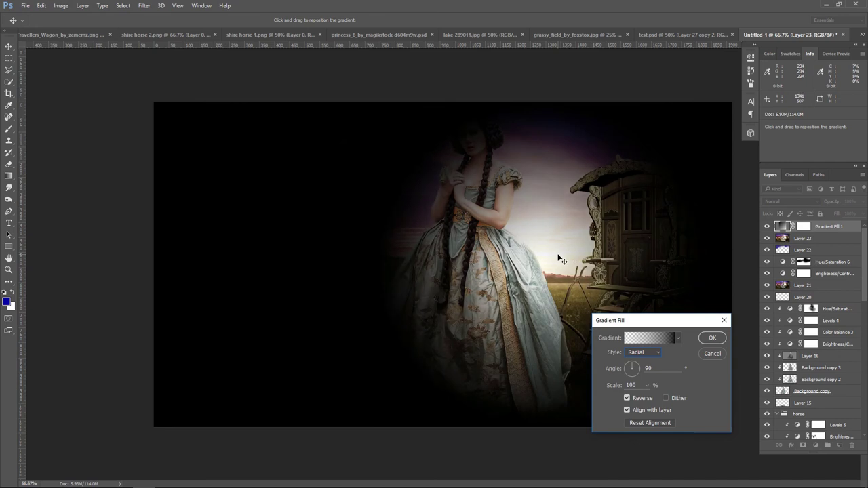
left_click(648, 386)
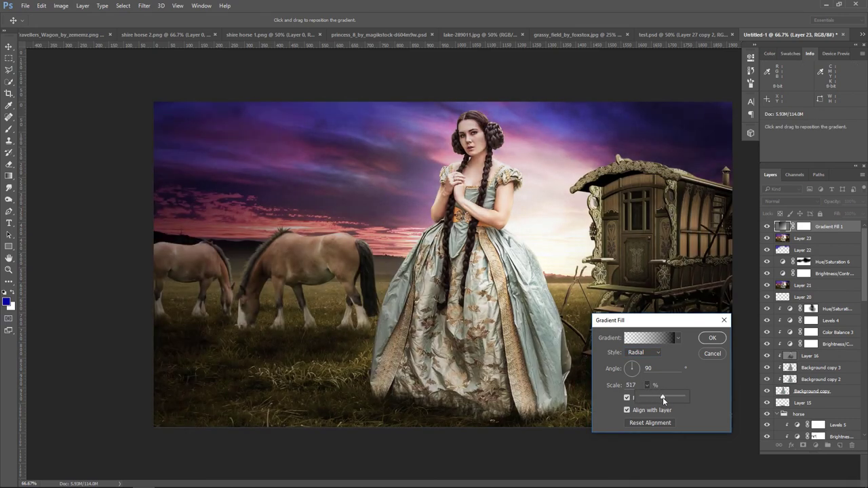
left_click(712, 338)
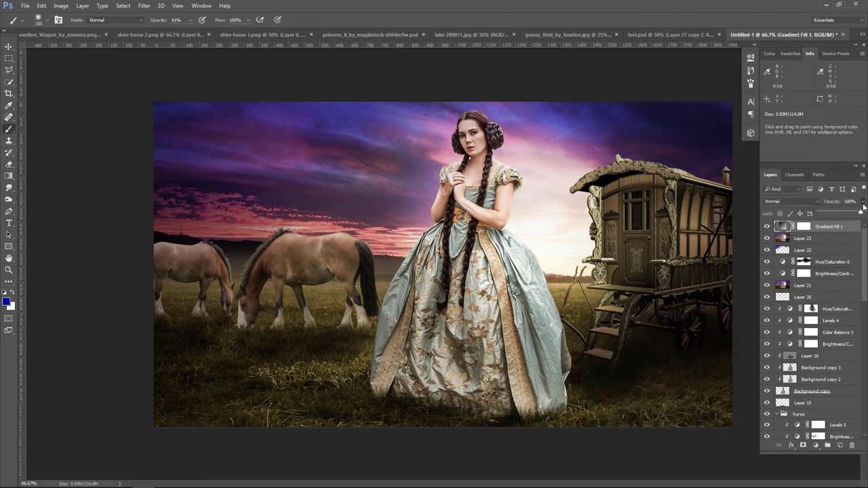
- Fade the vignette layer to 49% opacity and compare before and after
left_click_drag(862, 211, 846, 214)
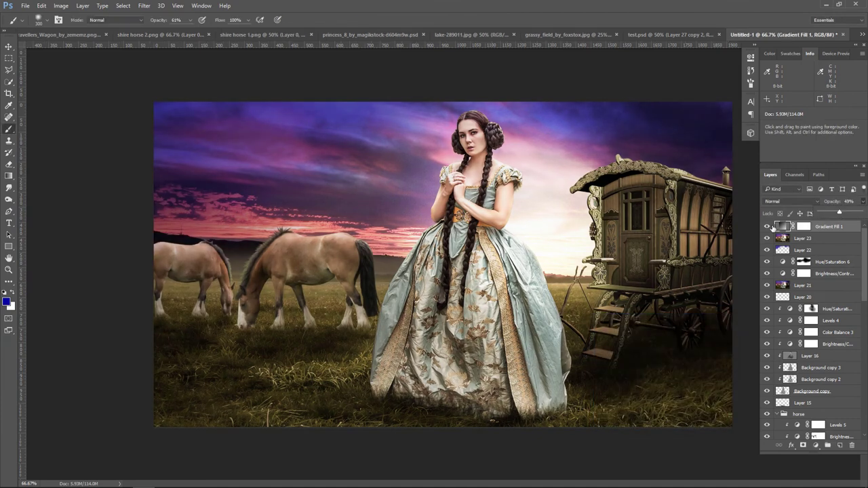
left_click(767, 226)
left_click(767, 227)
- Add a Gradient Map using the Violet, Orange preset, faded to 11% opacity
left_click(817, 445)
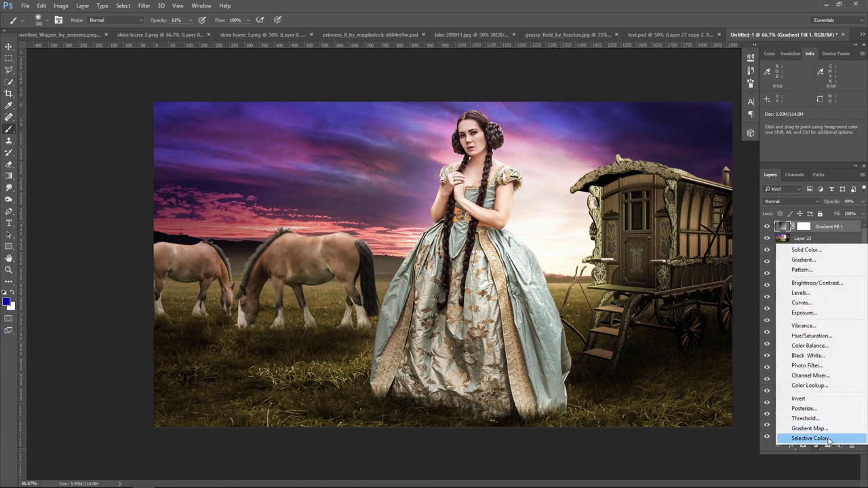
left_click(827, 429)
left_click(656, 82)
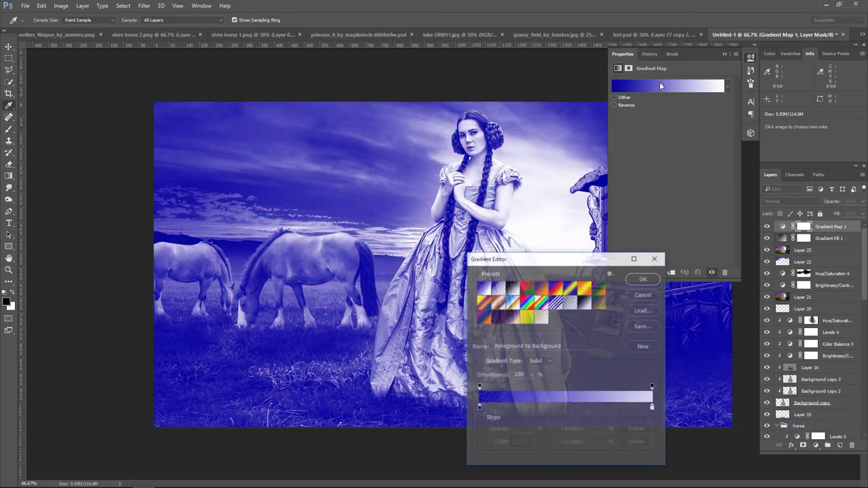
left_click(537, 291)
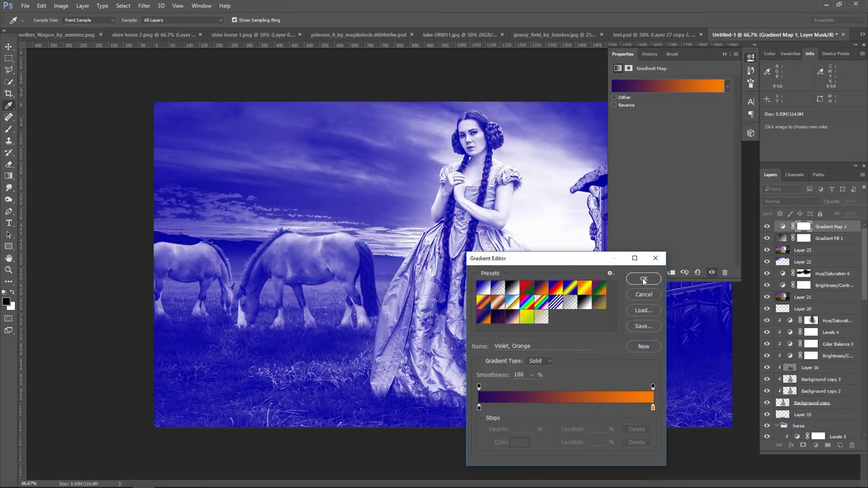
left_click(644, 278)
left_click(724, 56)
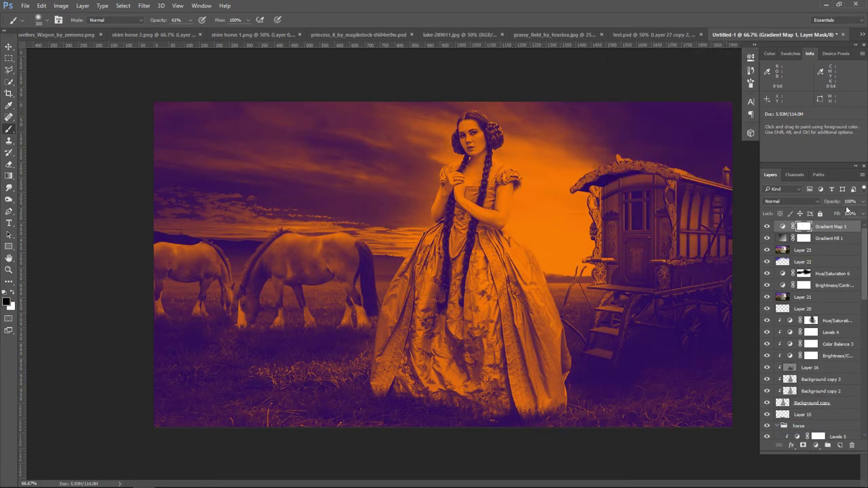
left_click(865, 202)
left_click_drag(861, 214, 828, 215)
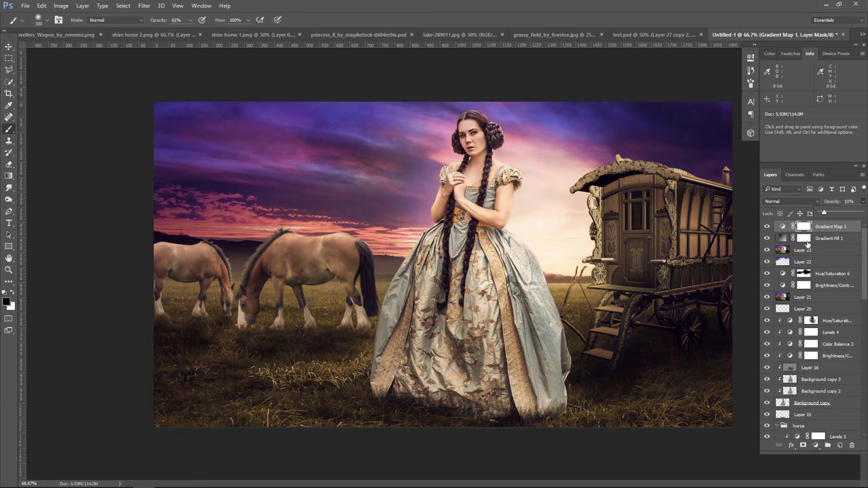
left_click(767, 226)
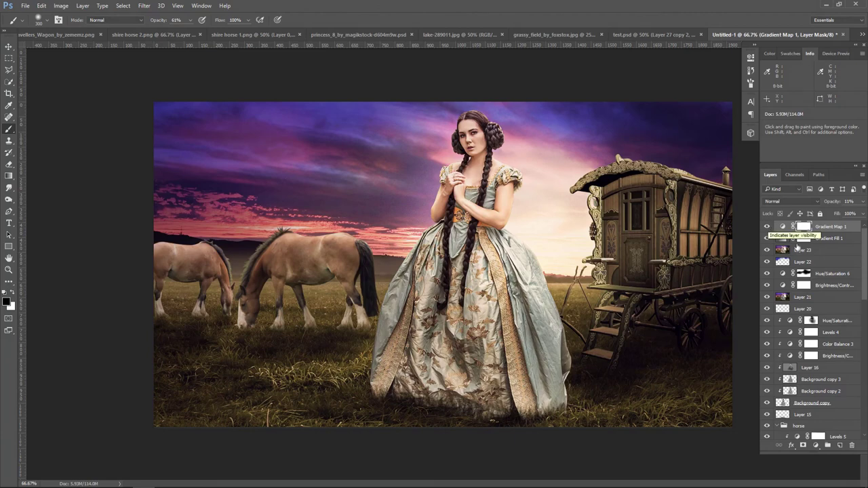
left_click(815, 446)
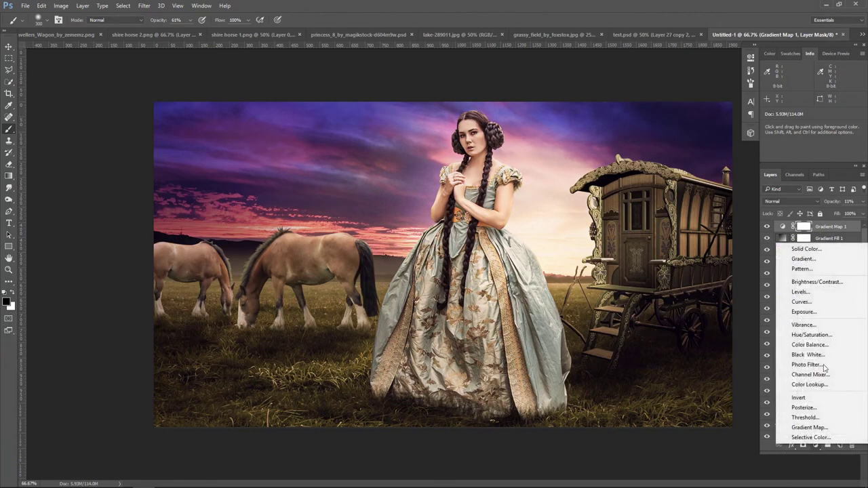
- Add a Brightness/Contrast adjustment with contrast set to -16
left_click(817, 282)
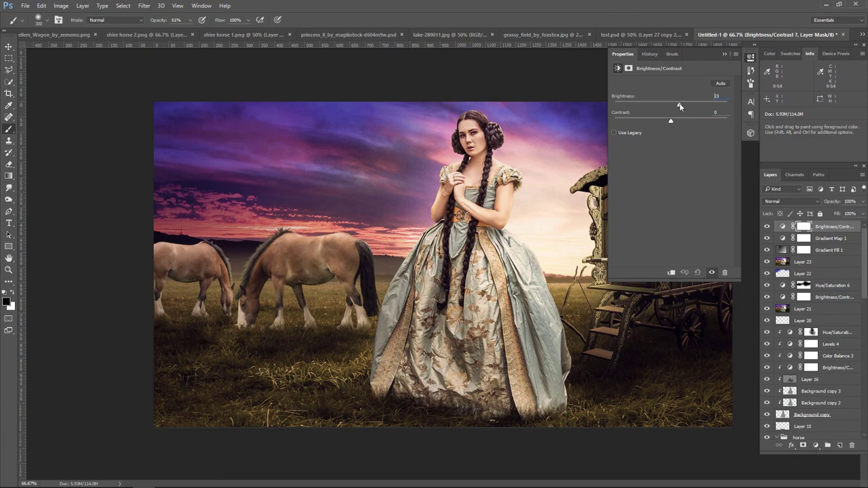
left_click_drag(682, 106, 662, 123)
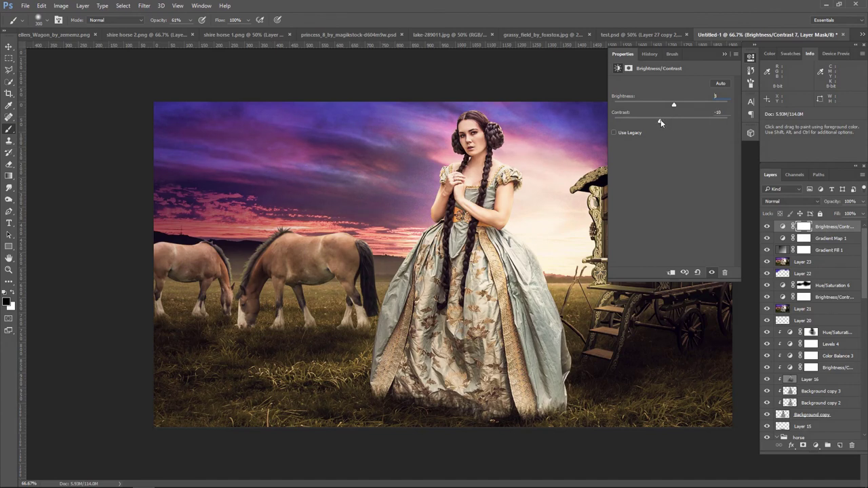
left_click(725, 55)
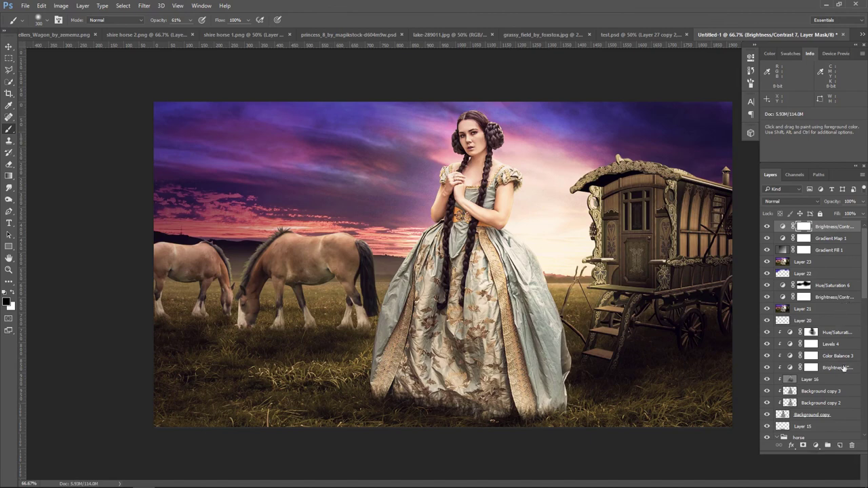
- Add a Curves adjustment lifting the black point and slightly darkening the upper tones
left_click(815, 447)
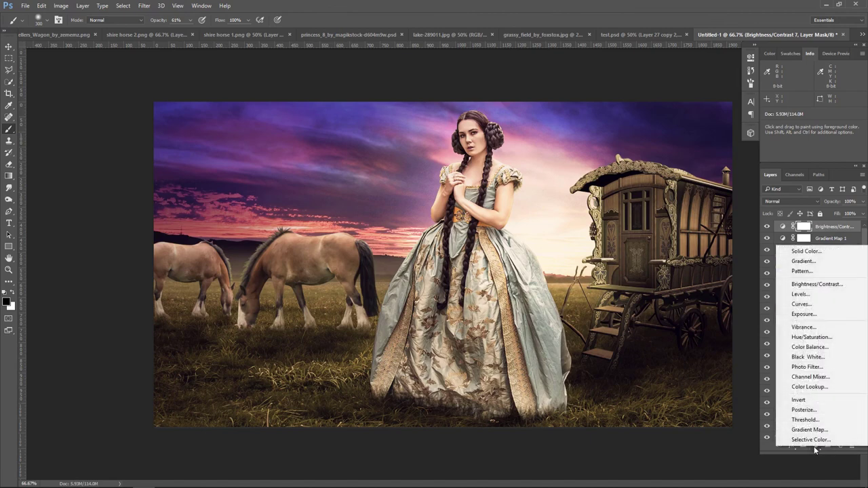
left_click(824, 305)
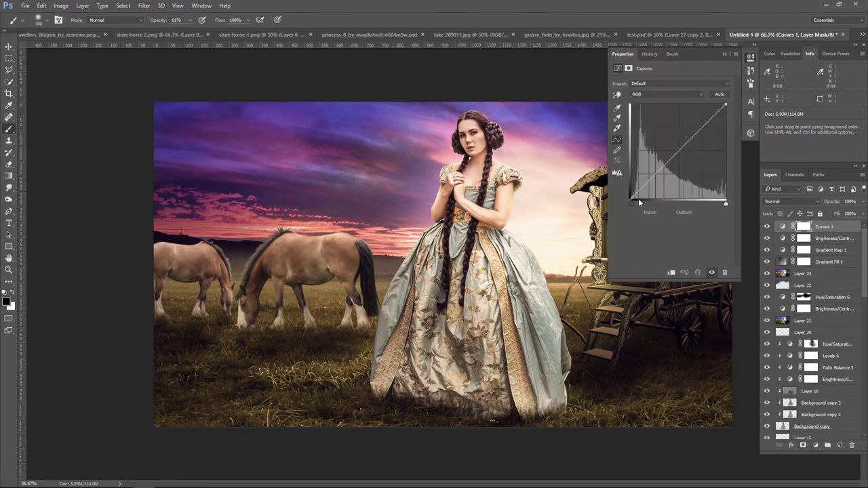
left_click_drag(635, 197, 629, 193)
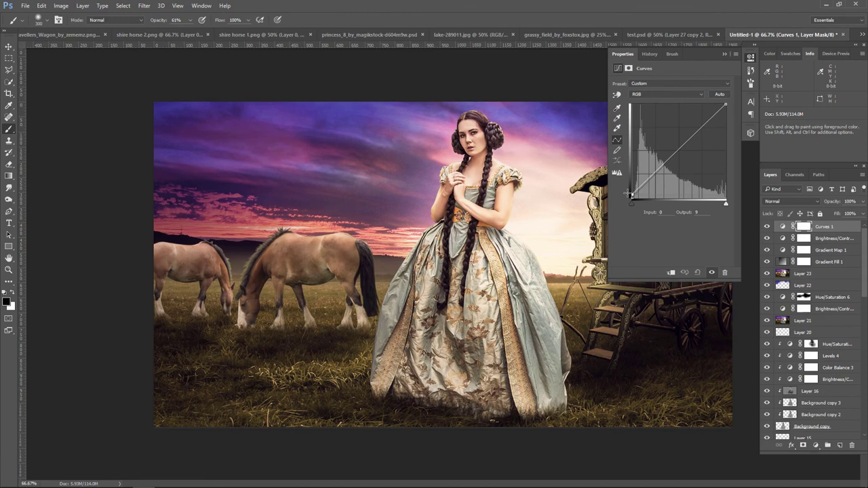
left_click_drag(698, 130, 686, 142)
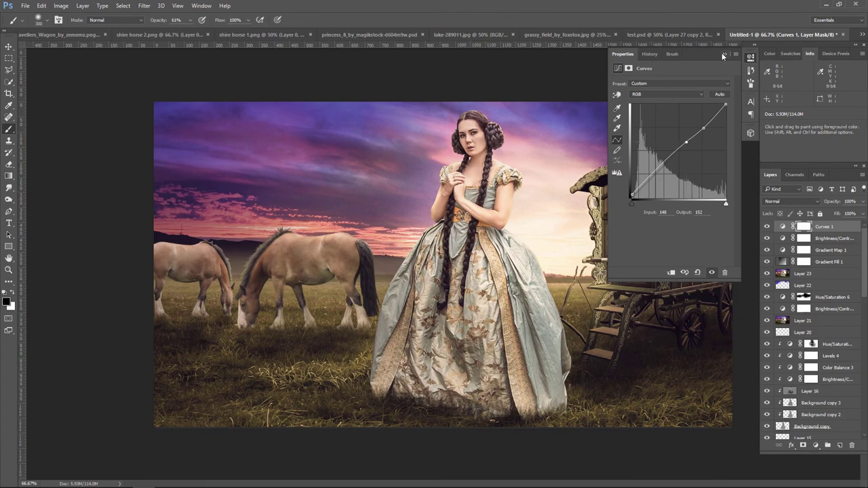
left_click(721, 52)
key("v")
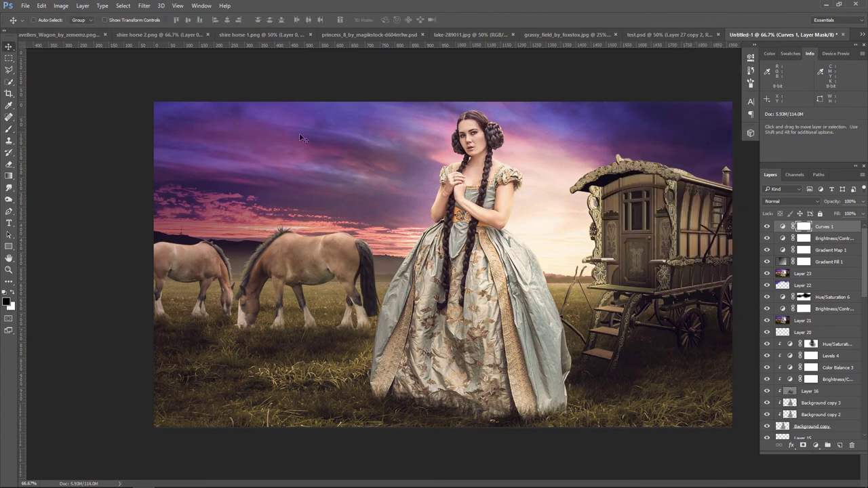